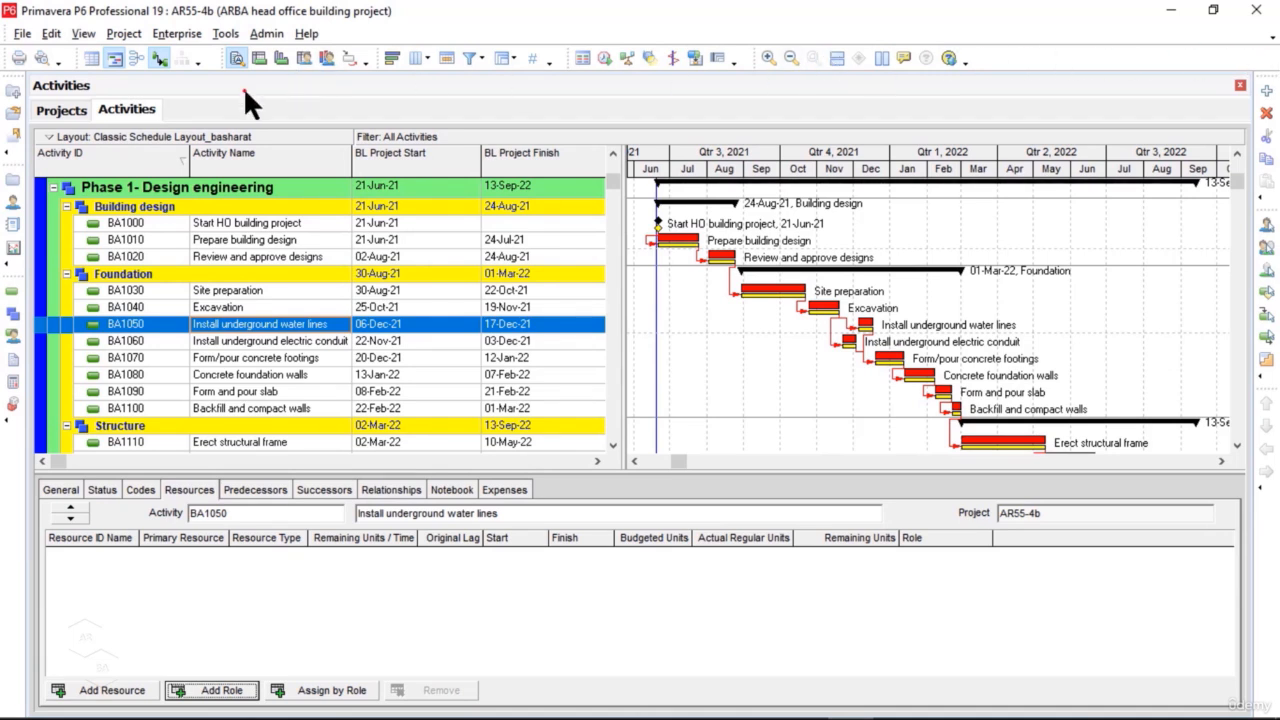
Step: Review the roles defined under ARBA project management in the enterprise roles dictionary
{"action": "left_click", "coordinate": [185, 34]}
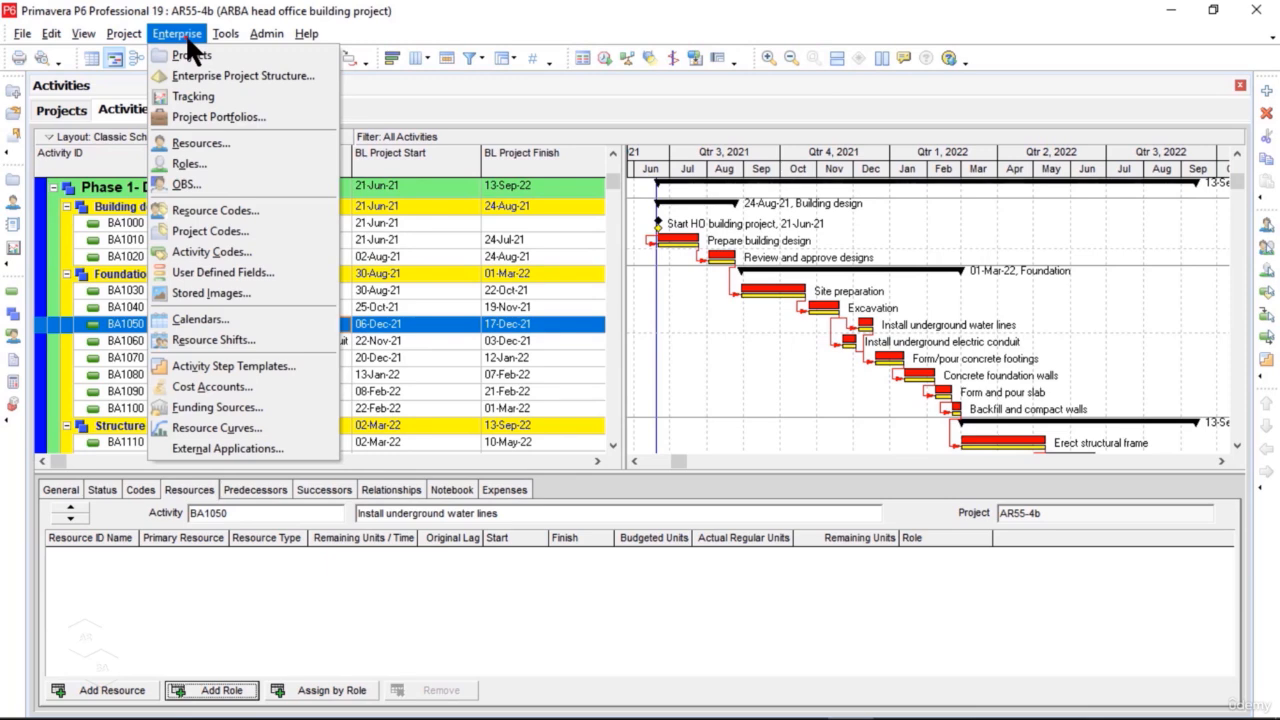
{"action": "left_click", "coordinate": [241, 170]}
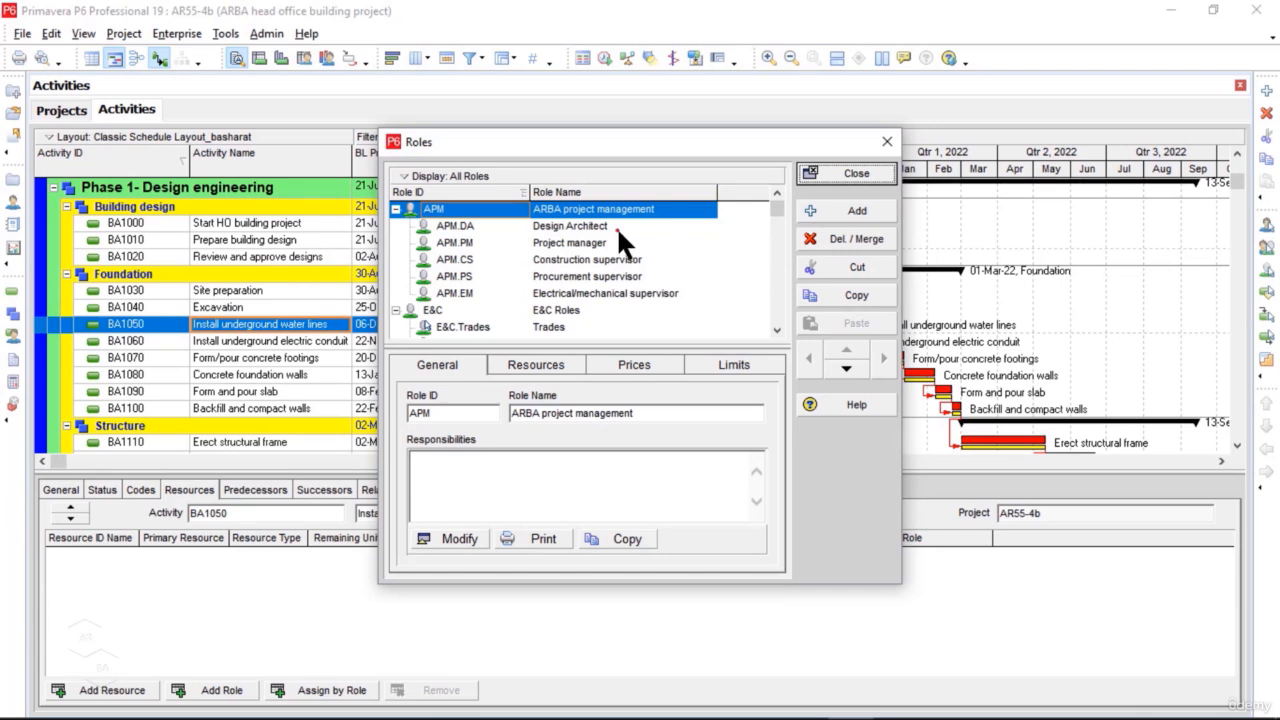
{"action": "left_click", "coordinate": [868, 173]}
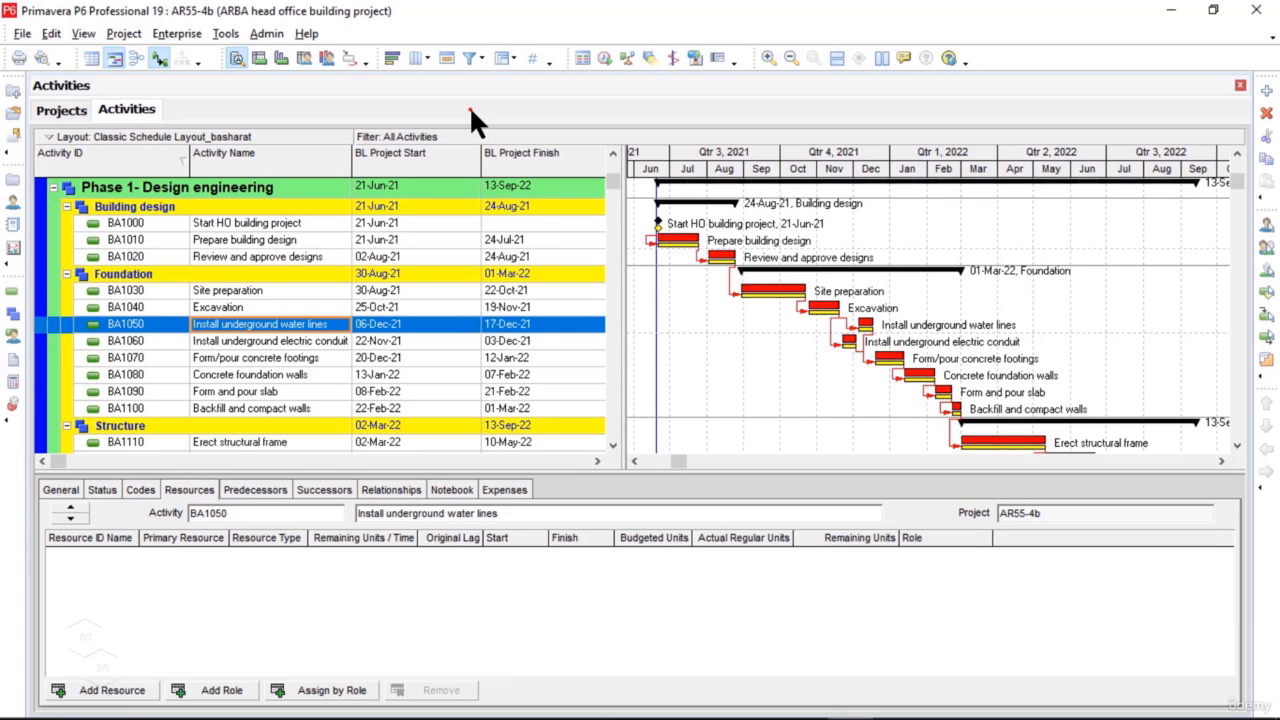
Step: Open the enterprise resources list
{"action": "left_click", "coordinate": [15, 205]}
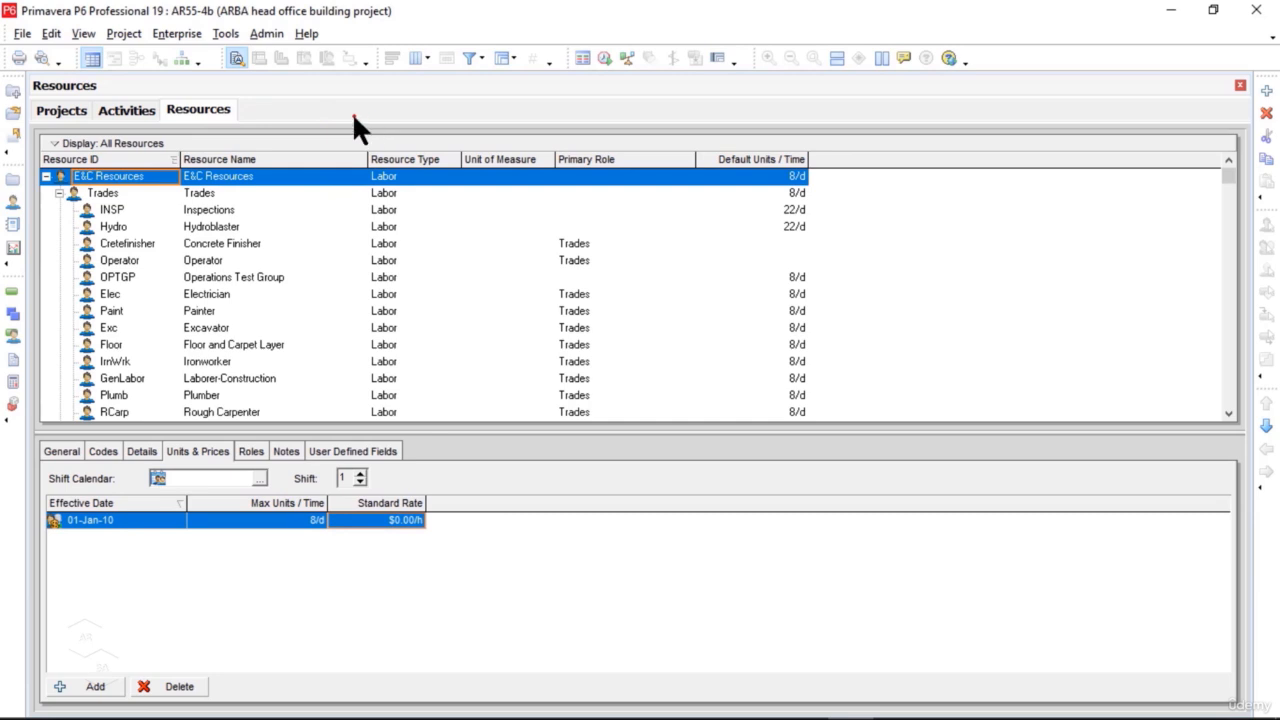
{"action": "left_click", "coordinate": [194, 36]}
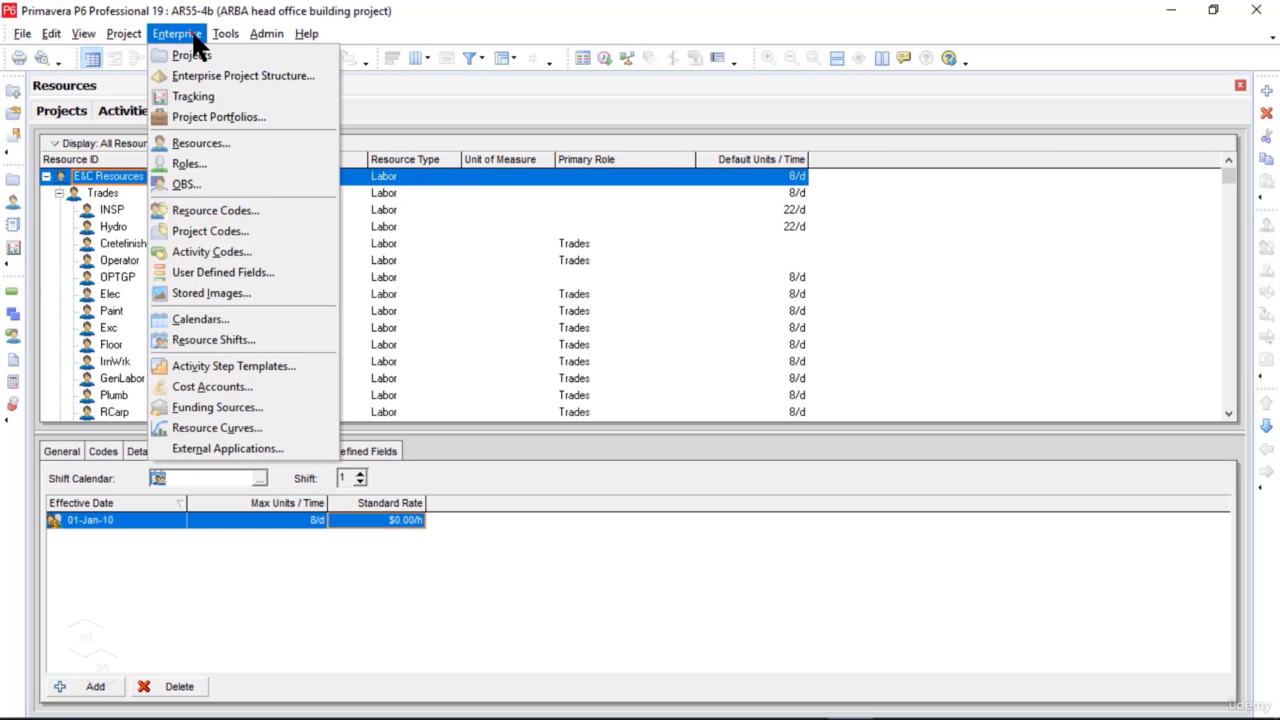
{"action": "left_click", "coordinate": [289, 152]}
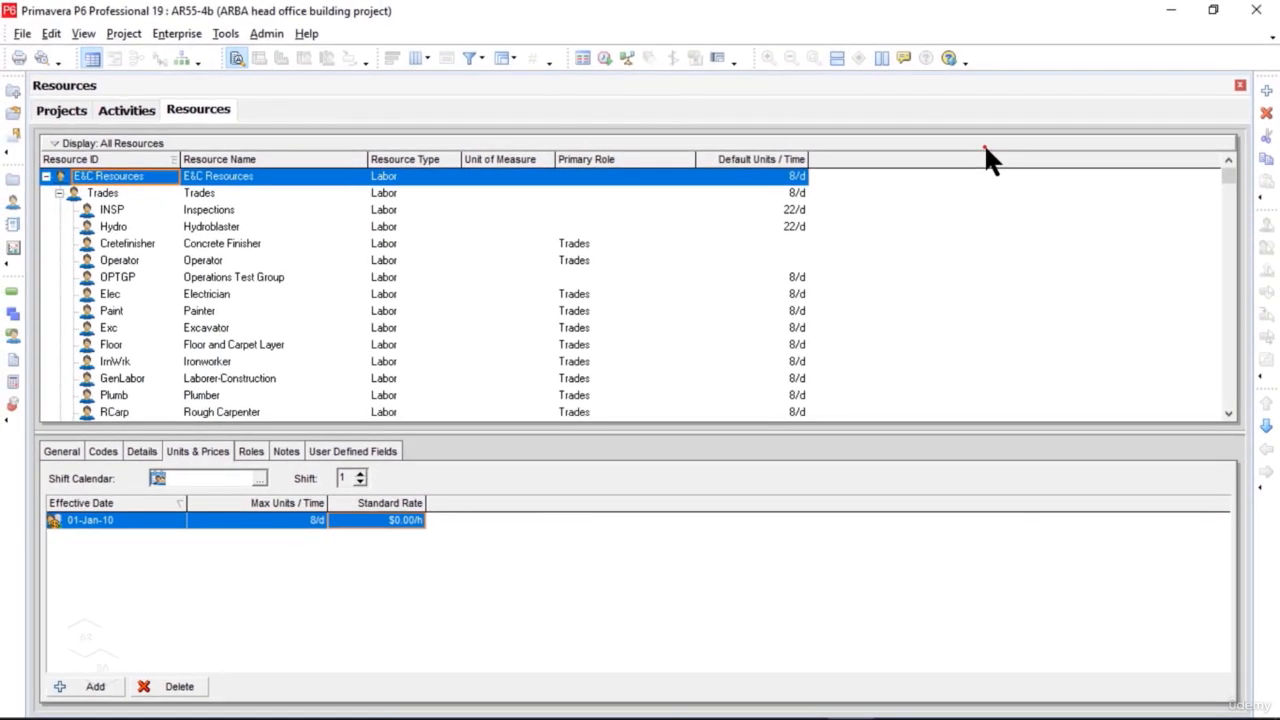
{"action": "right_click", "coordinate": [910, 210]}
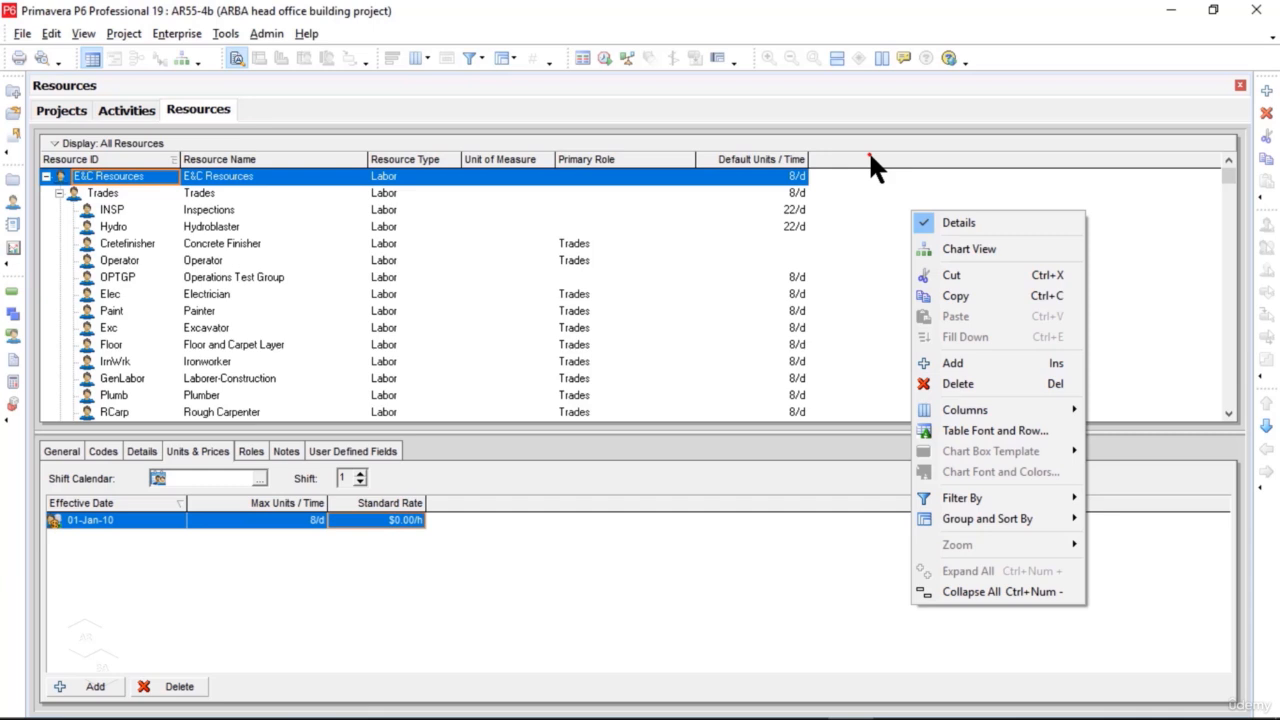
{"action": "key", "text": "Escape"}
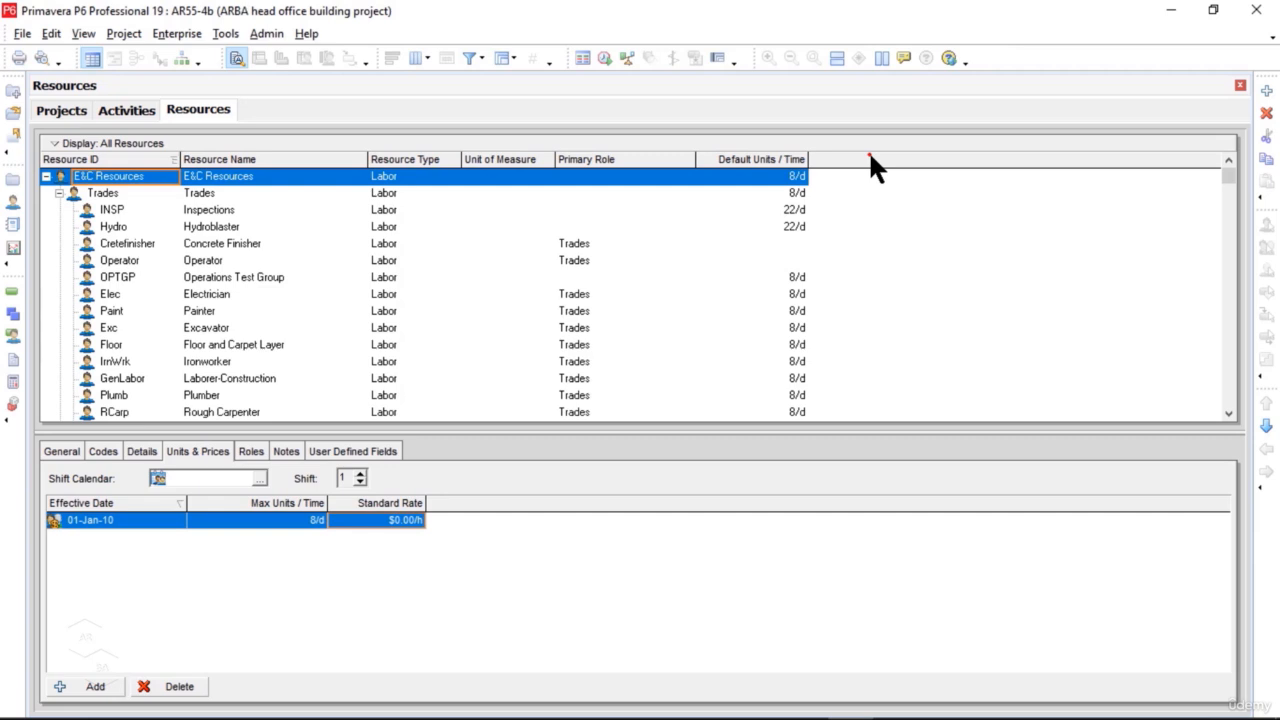
{"action": "key", "text": "Insert"}
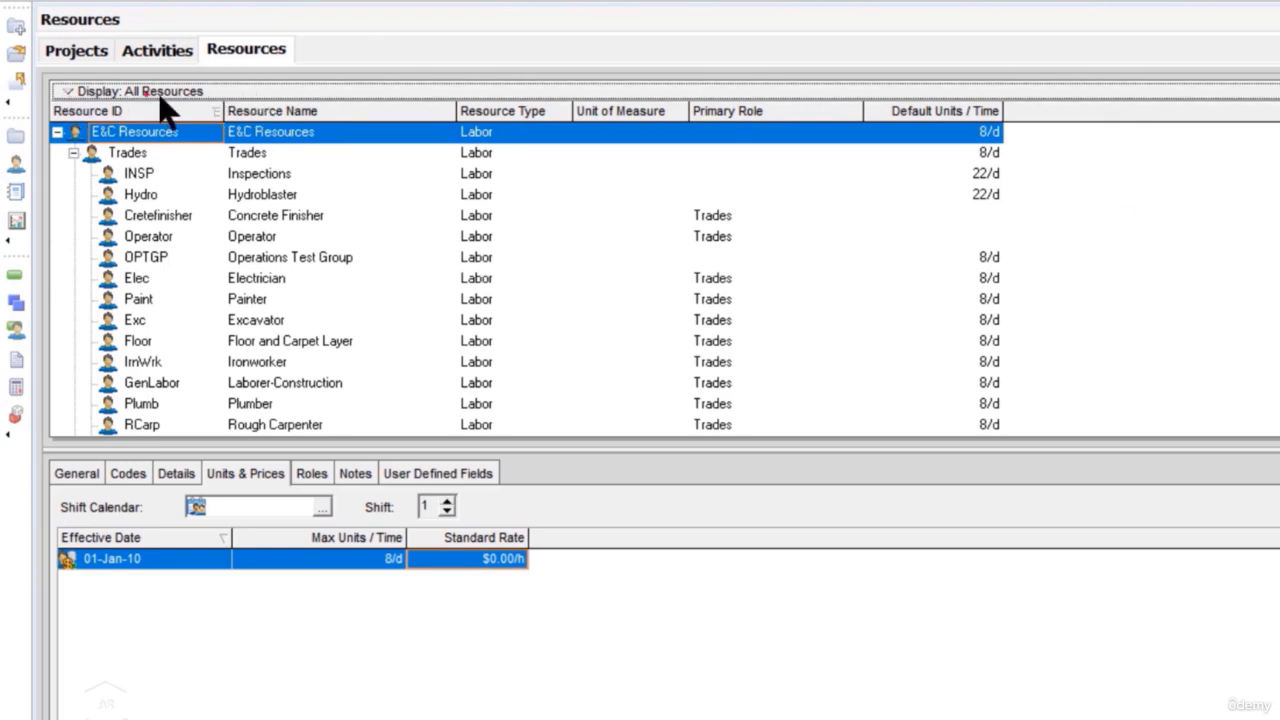
Step: Filter the resource list to show only the current project's resources
{"action": "left_click", "coordinate": [226, 92]}
{"action": "mouse_move", "coordinate": [240, 352]}
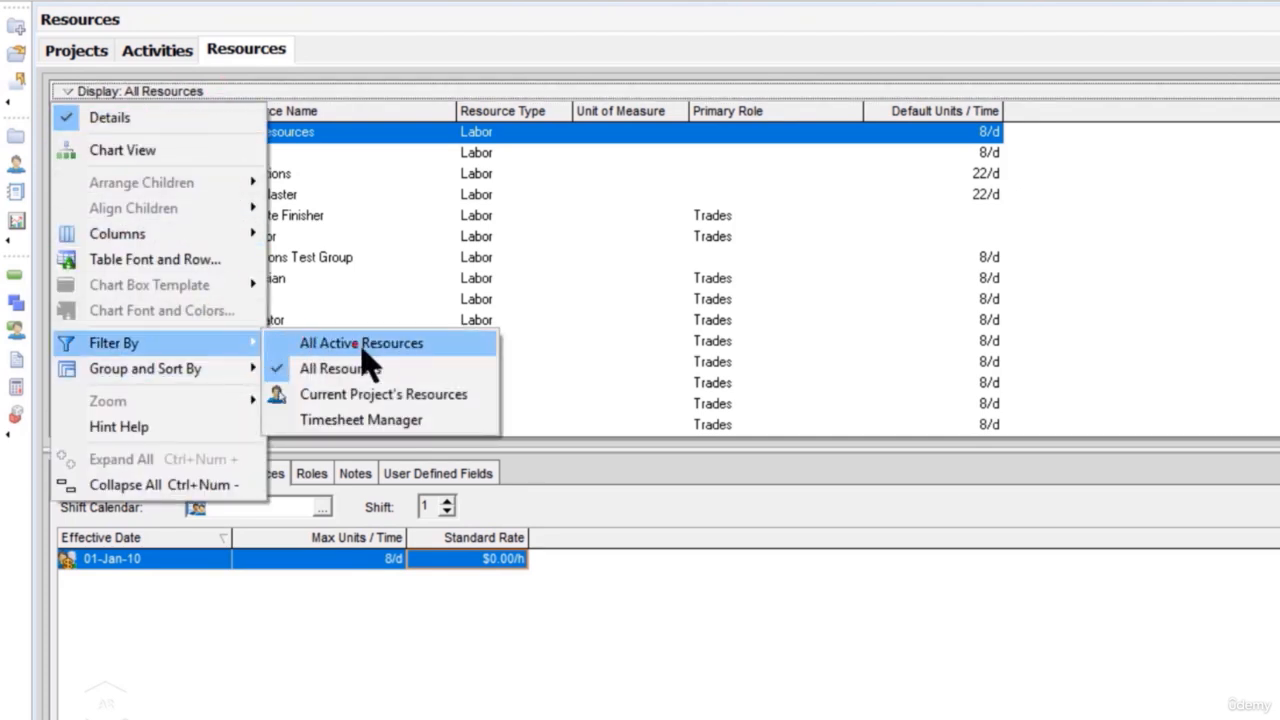
{"action": "left_click", "coordinate": [391, 394]}
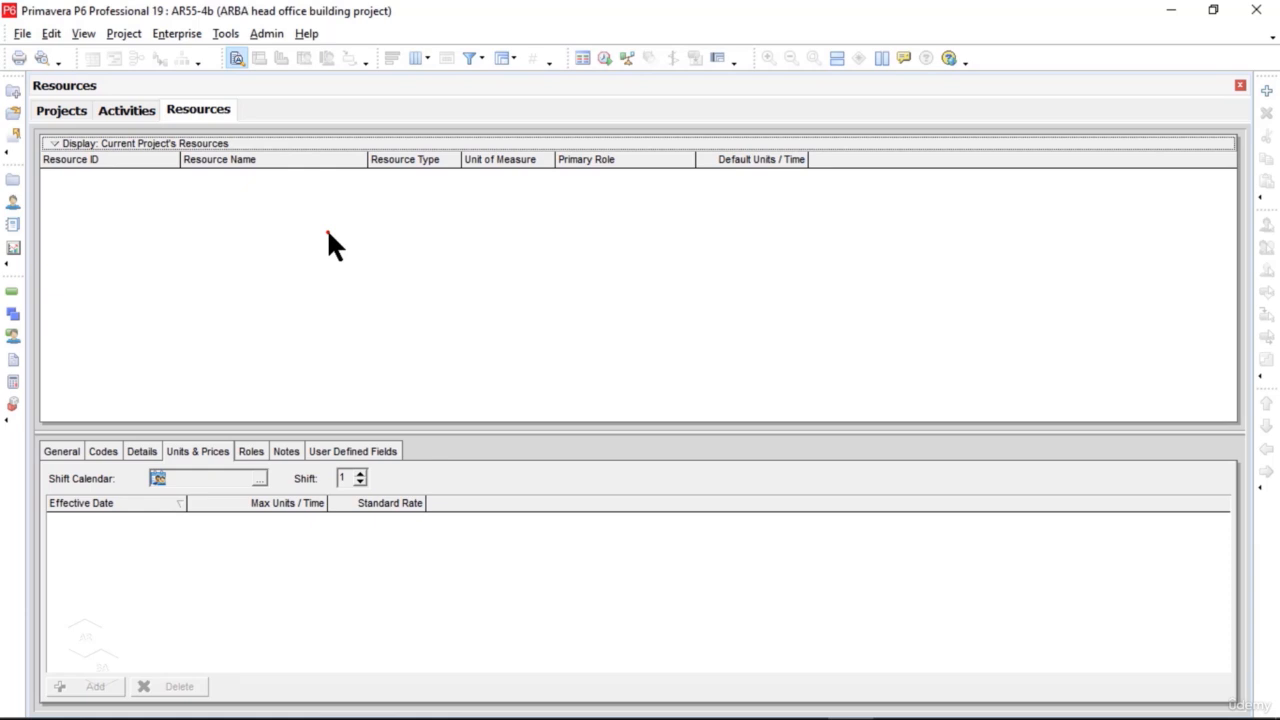
Step: Add a new resource and accept switching the filter to display all resources
{"action": "left_click", "coordinate": [283, 282]}
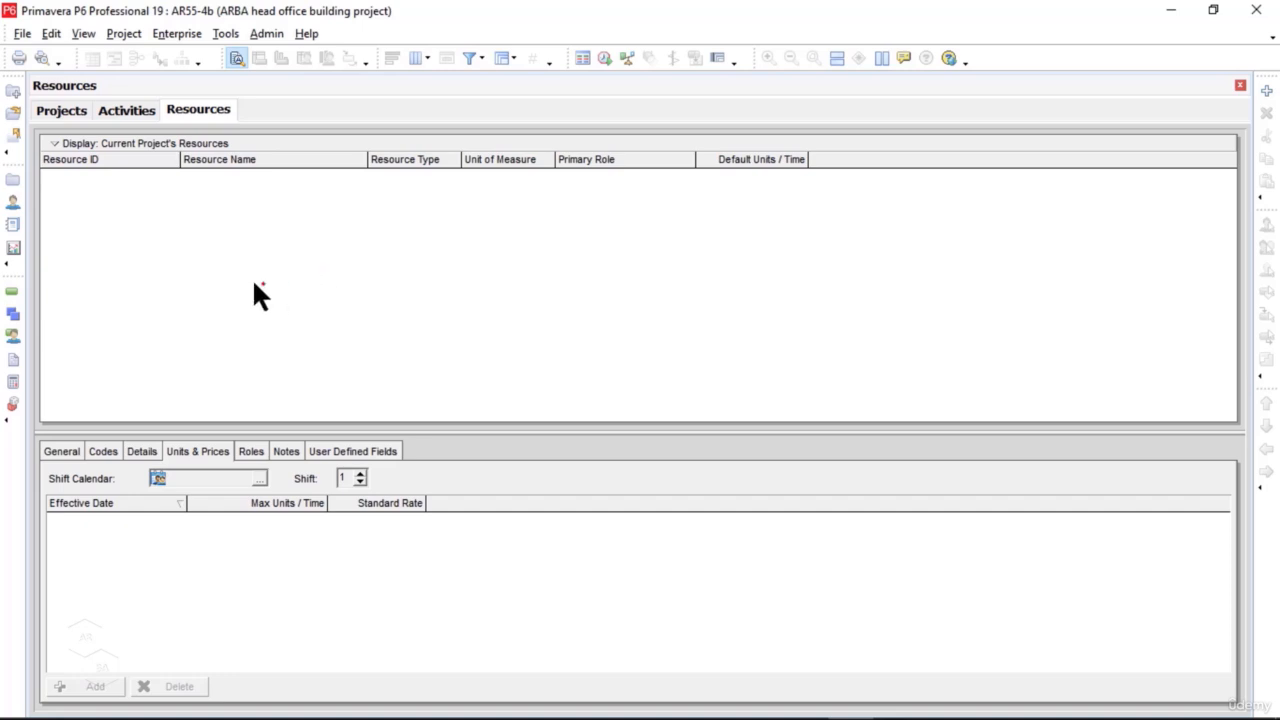
{"action": "right_click", "coordinate": [252, 243]}
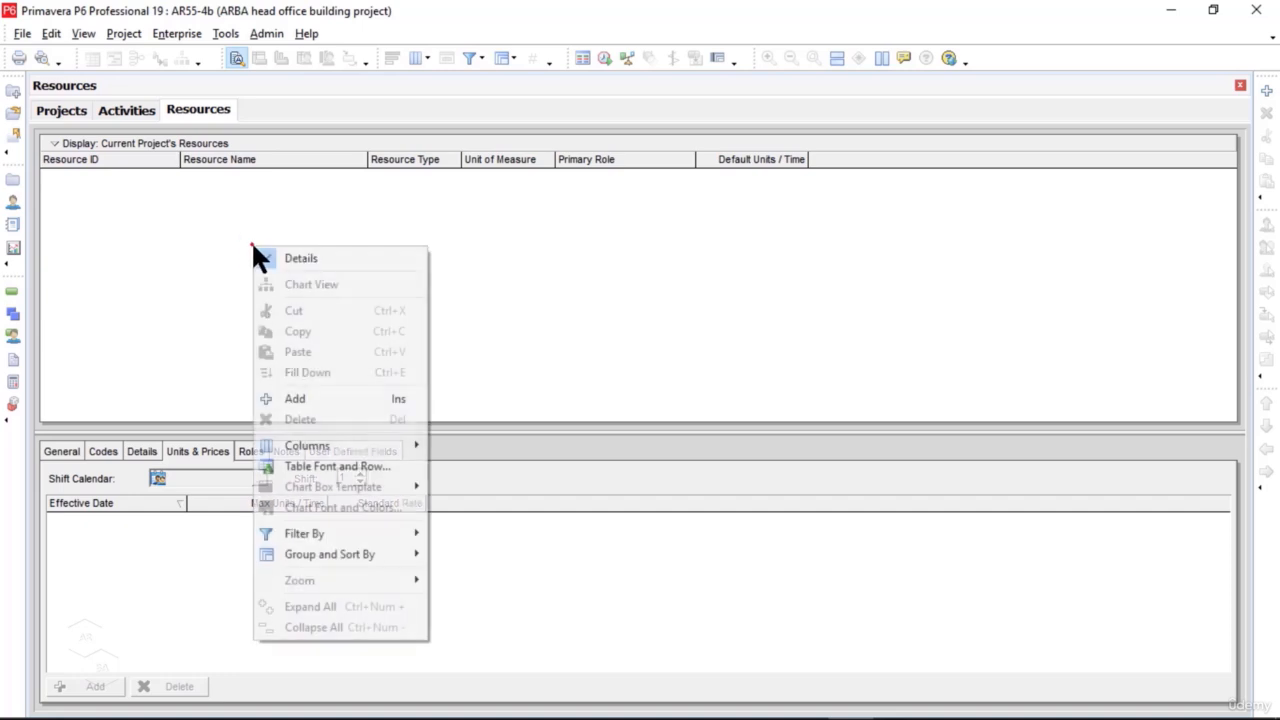
{"action": "left_click", "coordinate": [357, 412]}
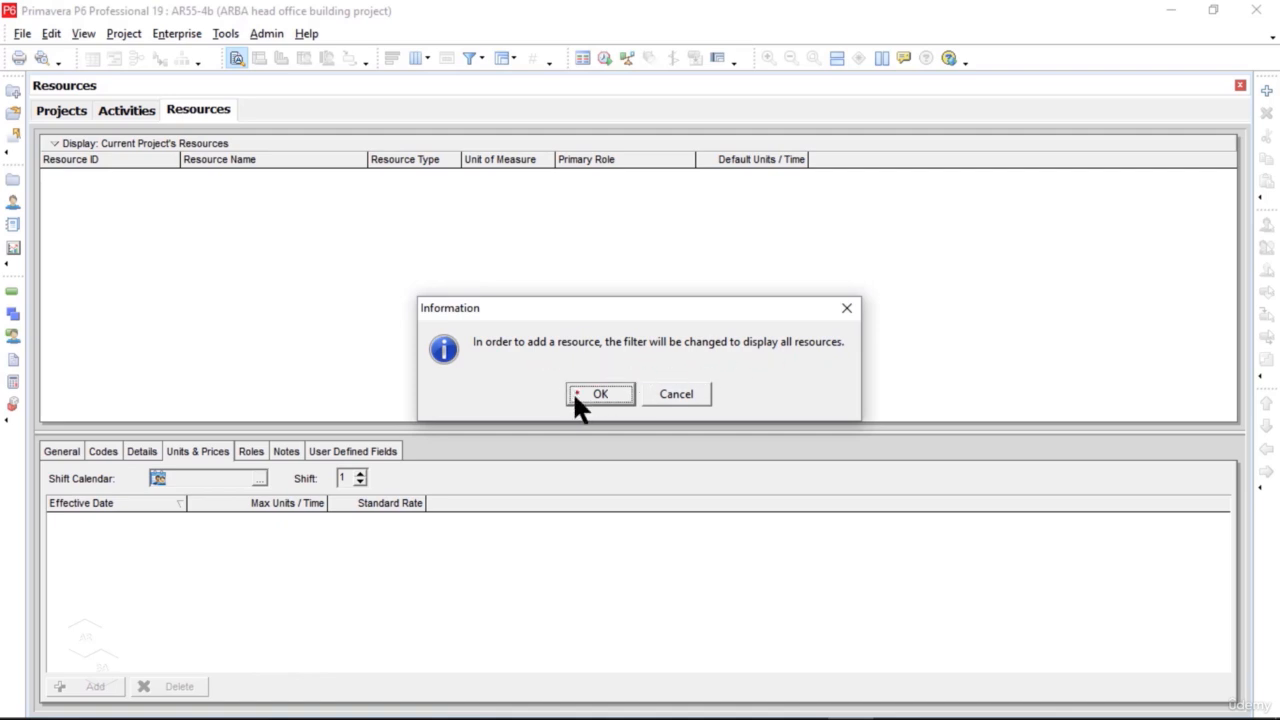
{"action": "left_click", "coordinate": [601, 395]}
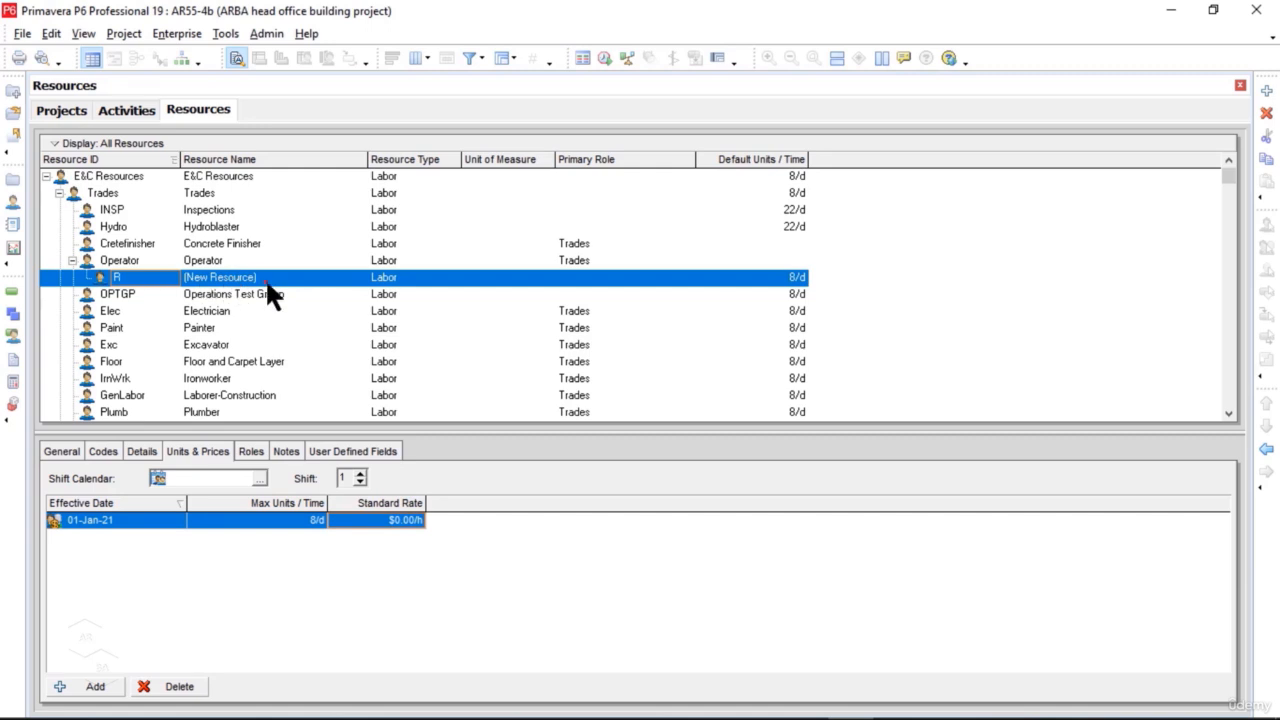
Step: Set the new resource's ID to AHO and its name to "ARAB HO Building Project Resources"
{"action": "left_click", "coordinate": [164, 277]}
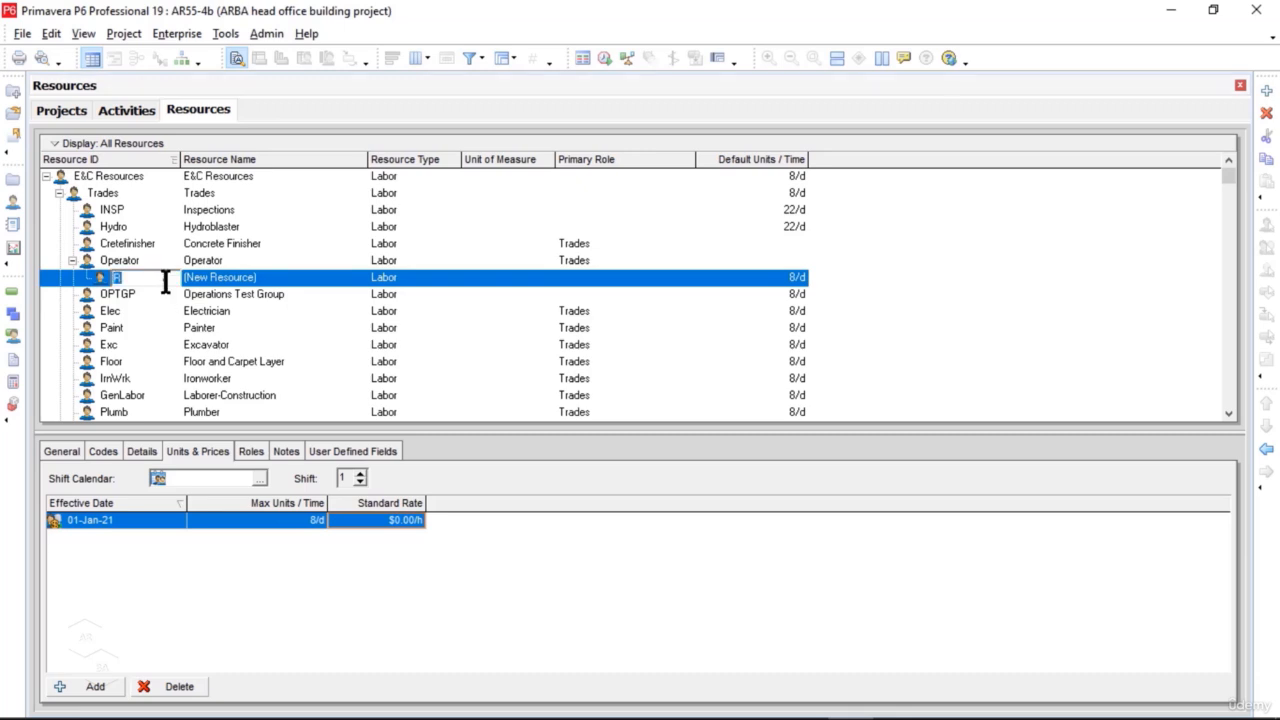
{"action": "type", "text": "AHO"}
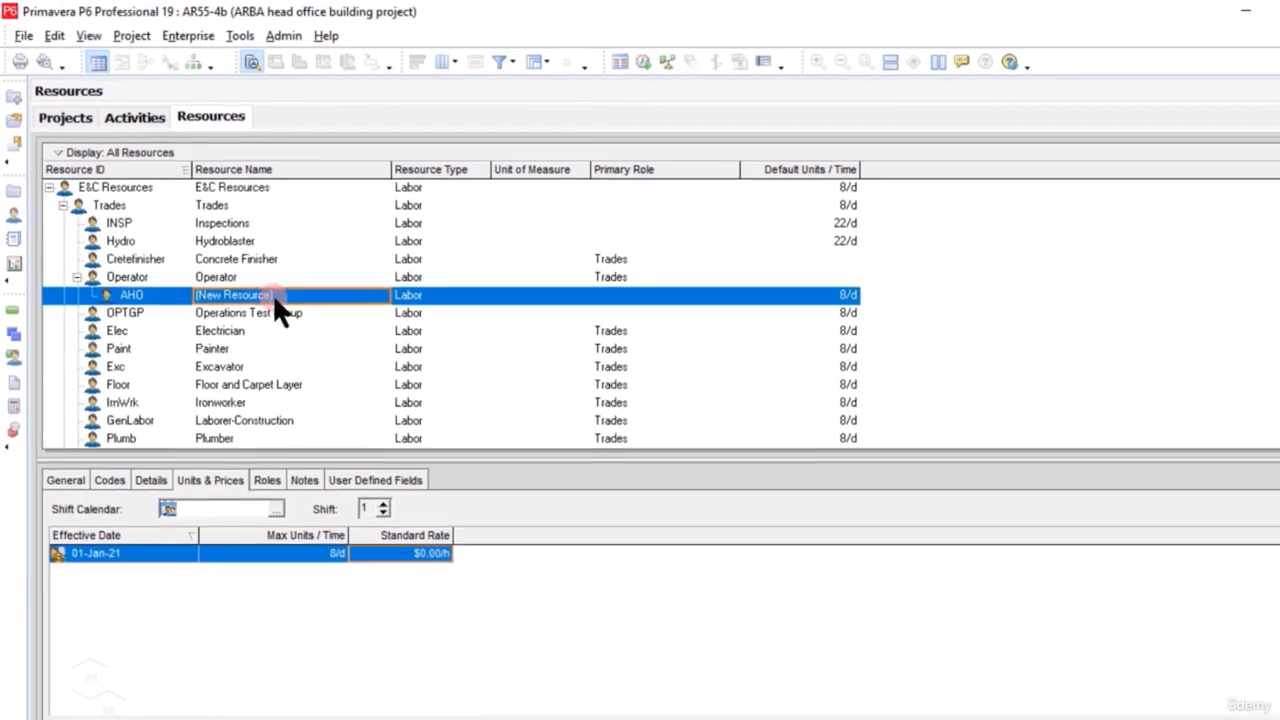
{"action": "left_click", "coordinate": [259, 280]}
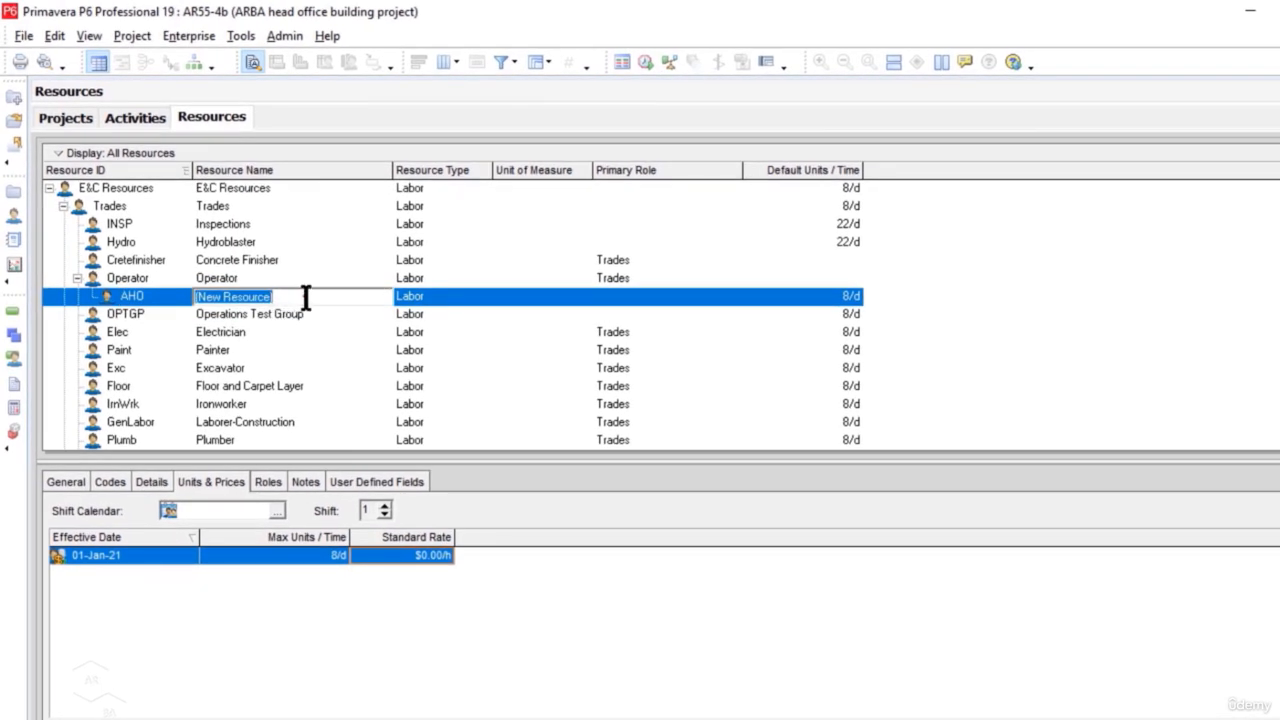
{"action": "type", "text": "ARAB H"}
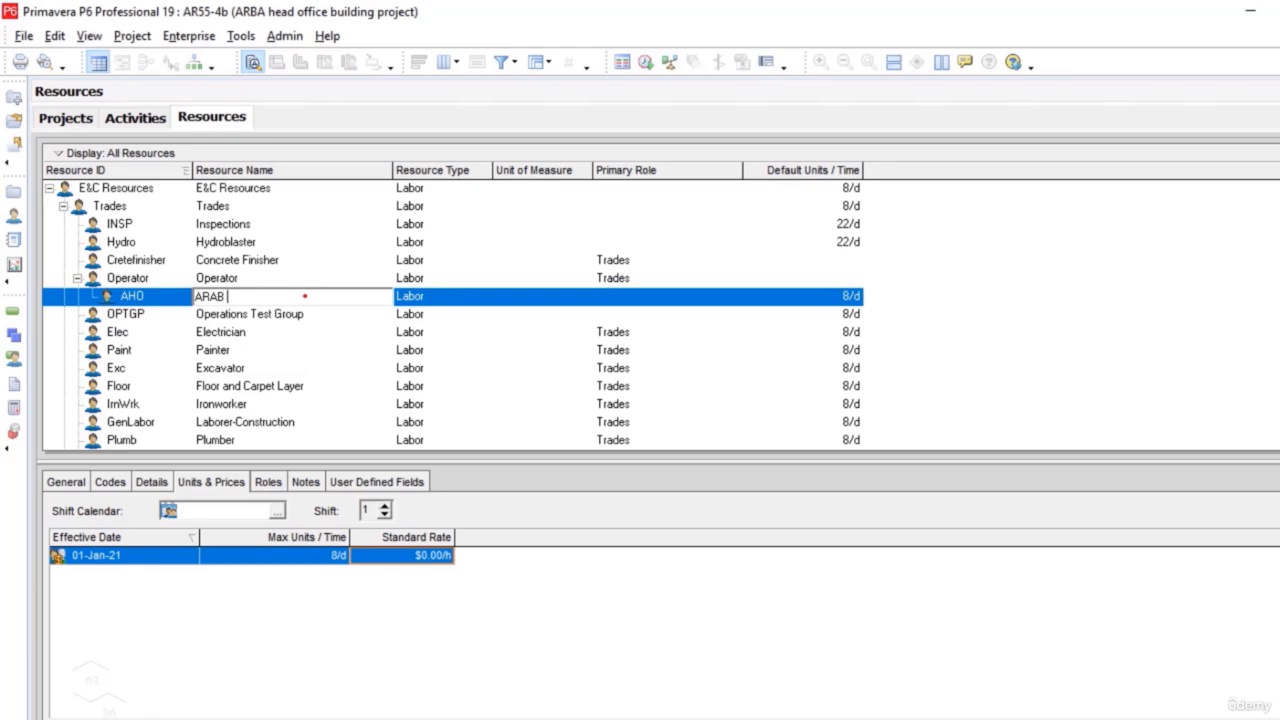
{"action": "type", "text": "O Building Projec"}
{"action": "type", "text": "t Reso"}
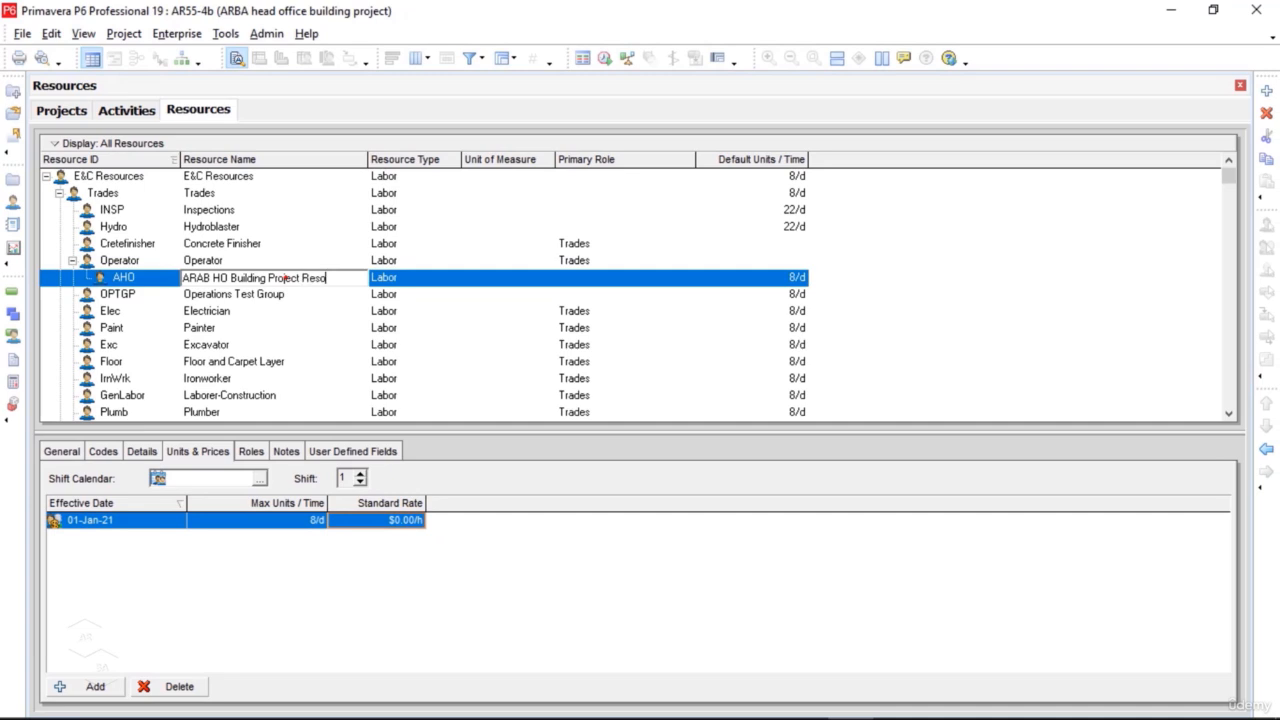
{"action": "type", "text": "urces"}
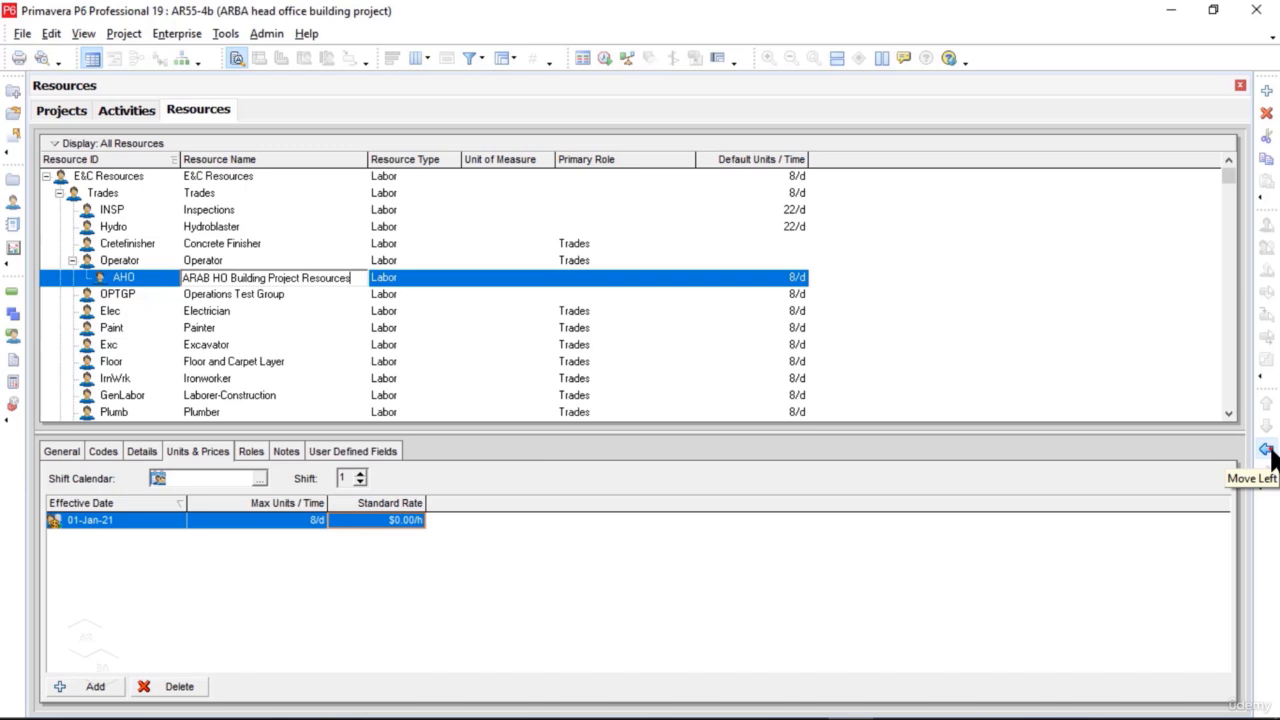
Step: Promote the AHO resource to the highest hierarchy level and place it above E&C Resources
{"action": "left_click", "coordinate": [1267, 452]}
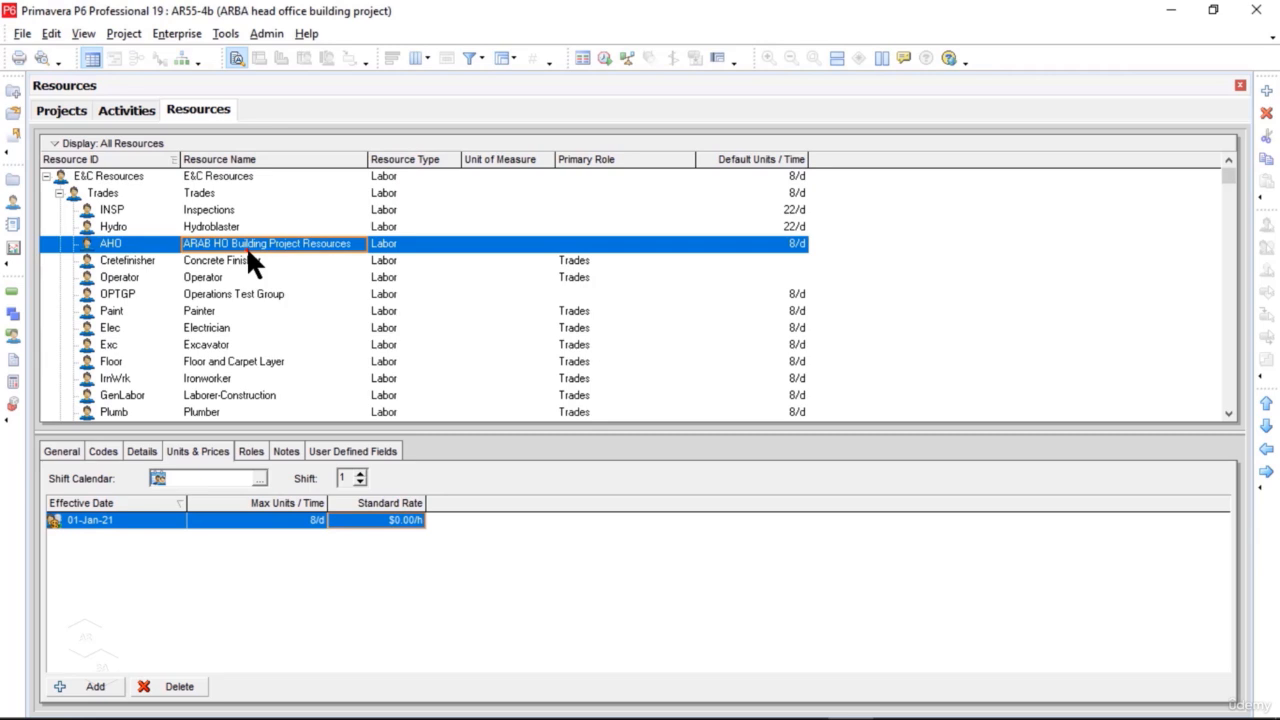
{"action": "left_click", "coordinate": [1267, 452]}
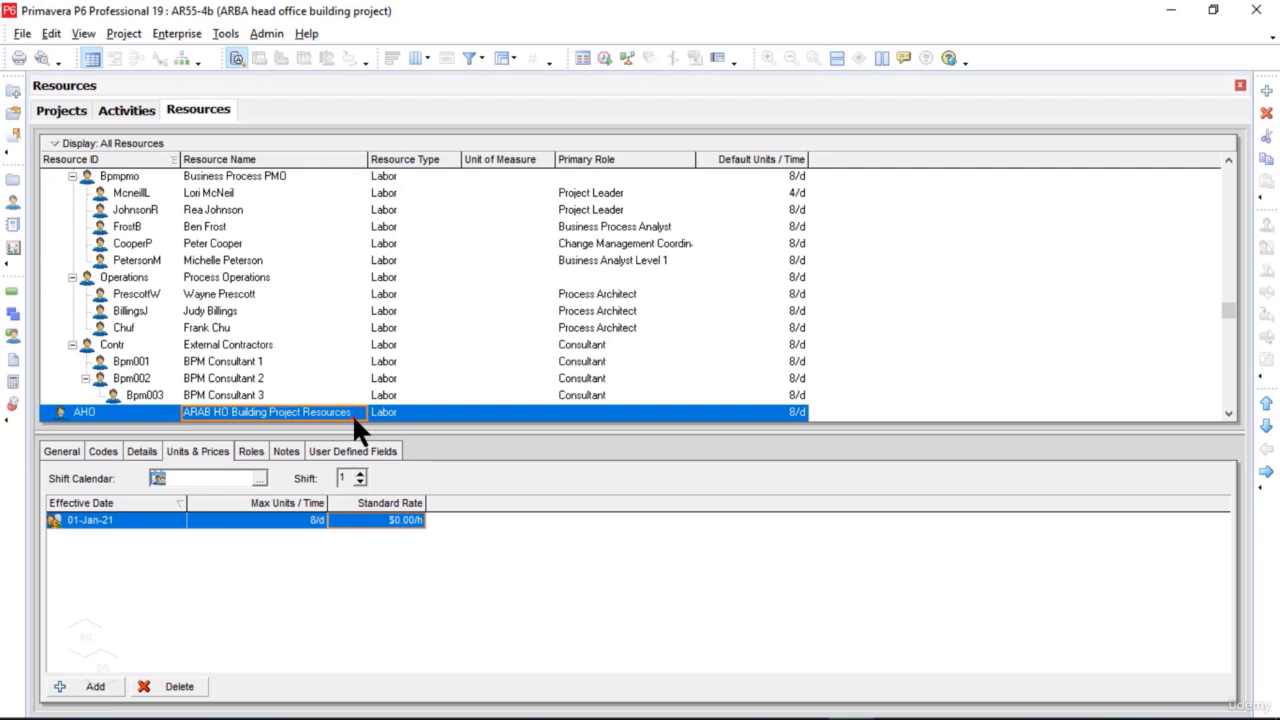
{"action": "left_click", "coordinate": [1267, 405]}
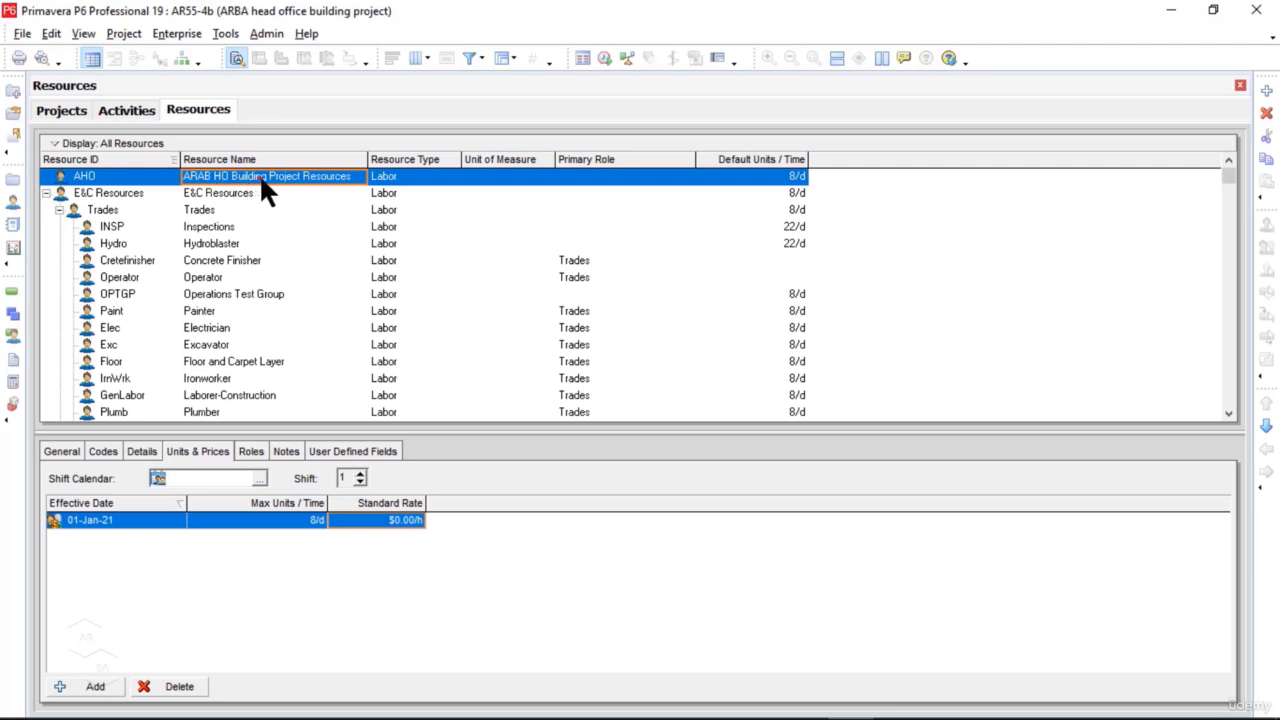
Step: Add a child resource under AHO with the ID MT and enter the person's full name as its resource name
{"action": "right_click", "coordinate": [363, 177]}
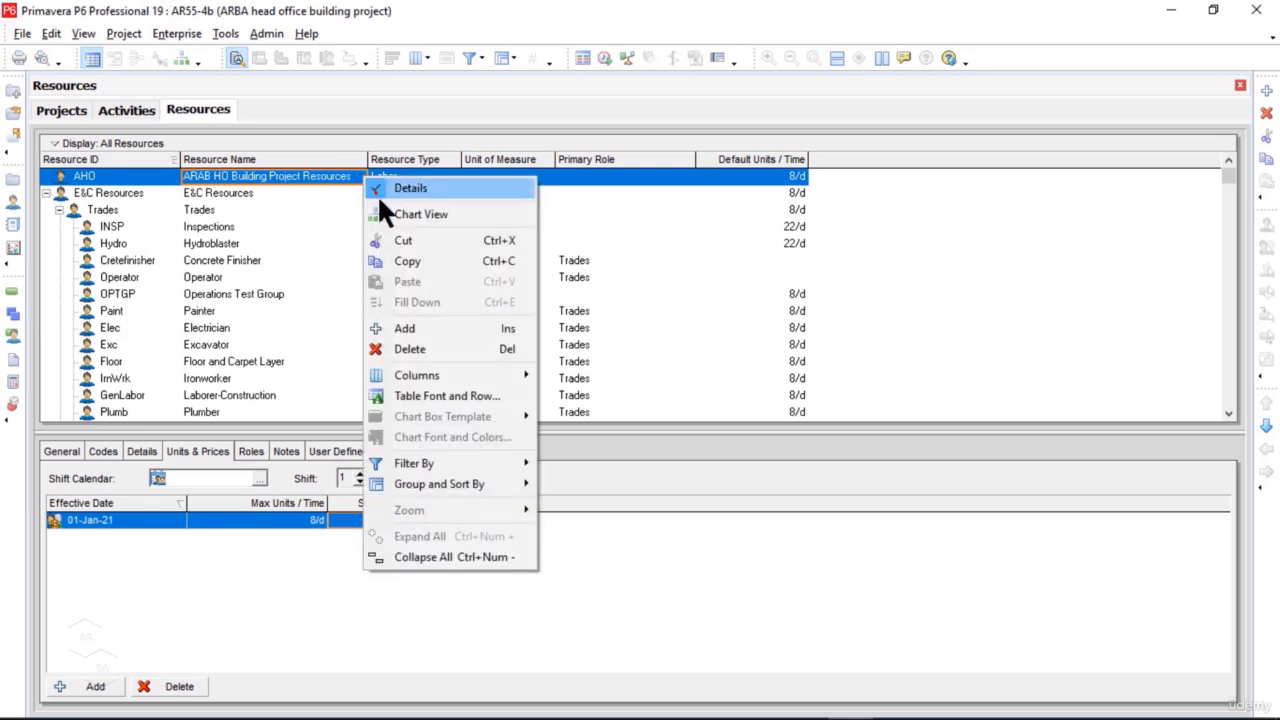
{"action": "left_click", "coordinate": [434, 328]}
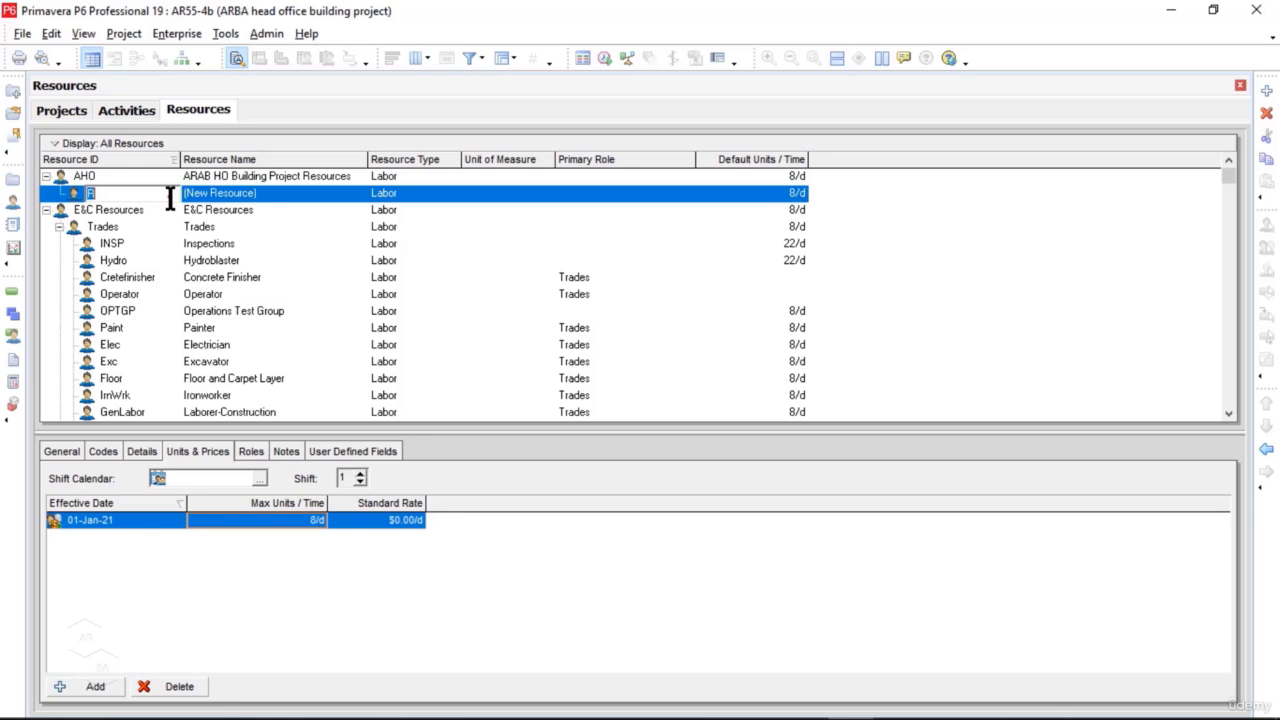
{"action": "type", "text": "MT"}
{"action": "left_click", "coordinate": [240, 195]}
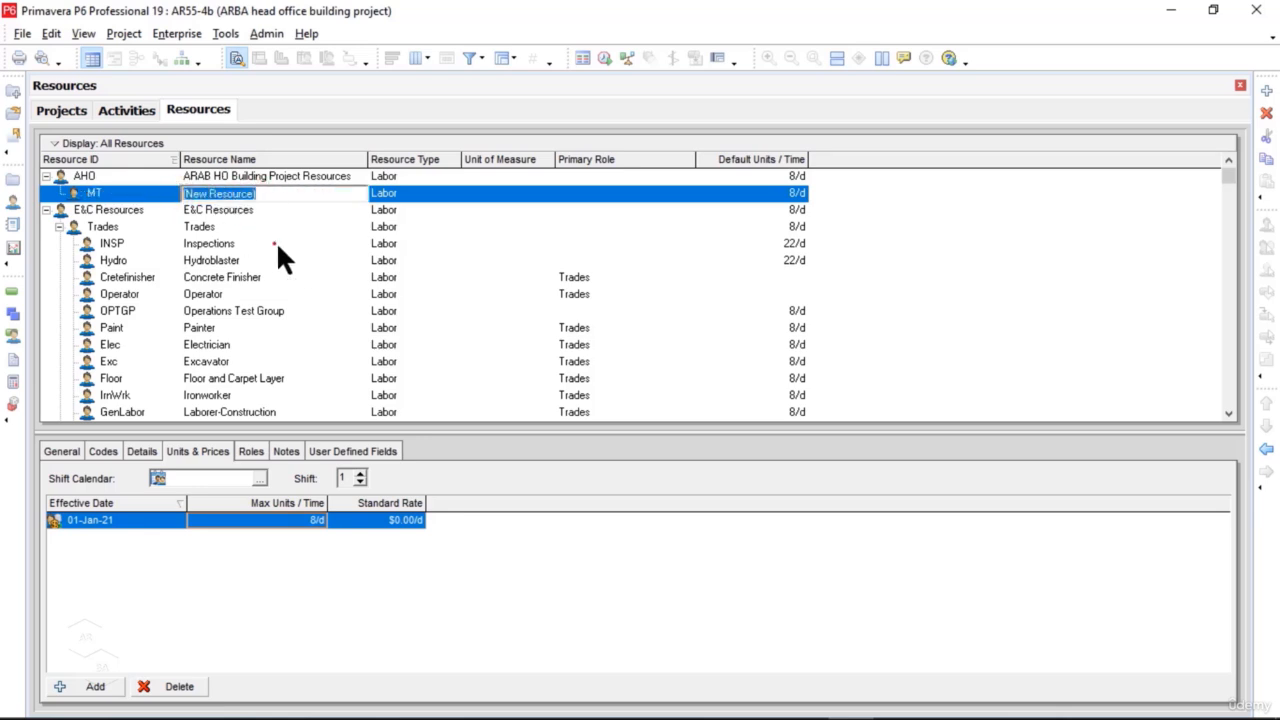
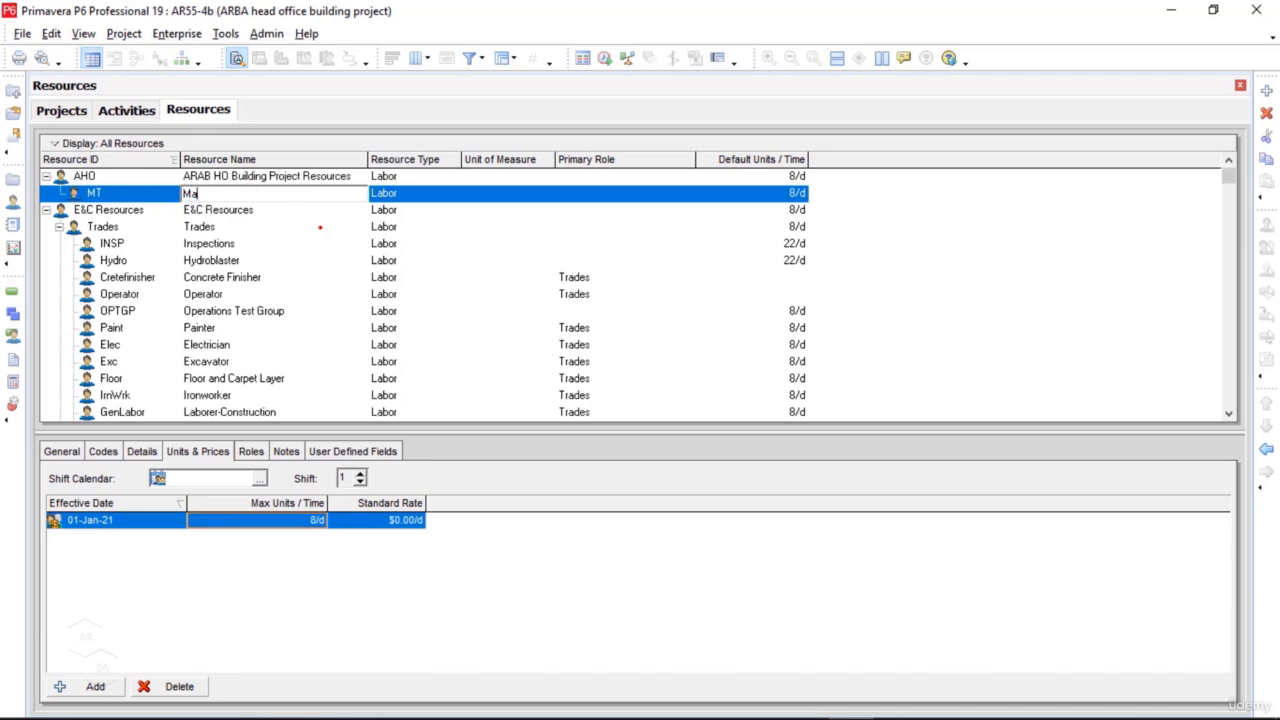
Step: Set the title of the MT resource to "Project manager" in its general information
{"action": "left_click", "coordinate": [66, 453]}
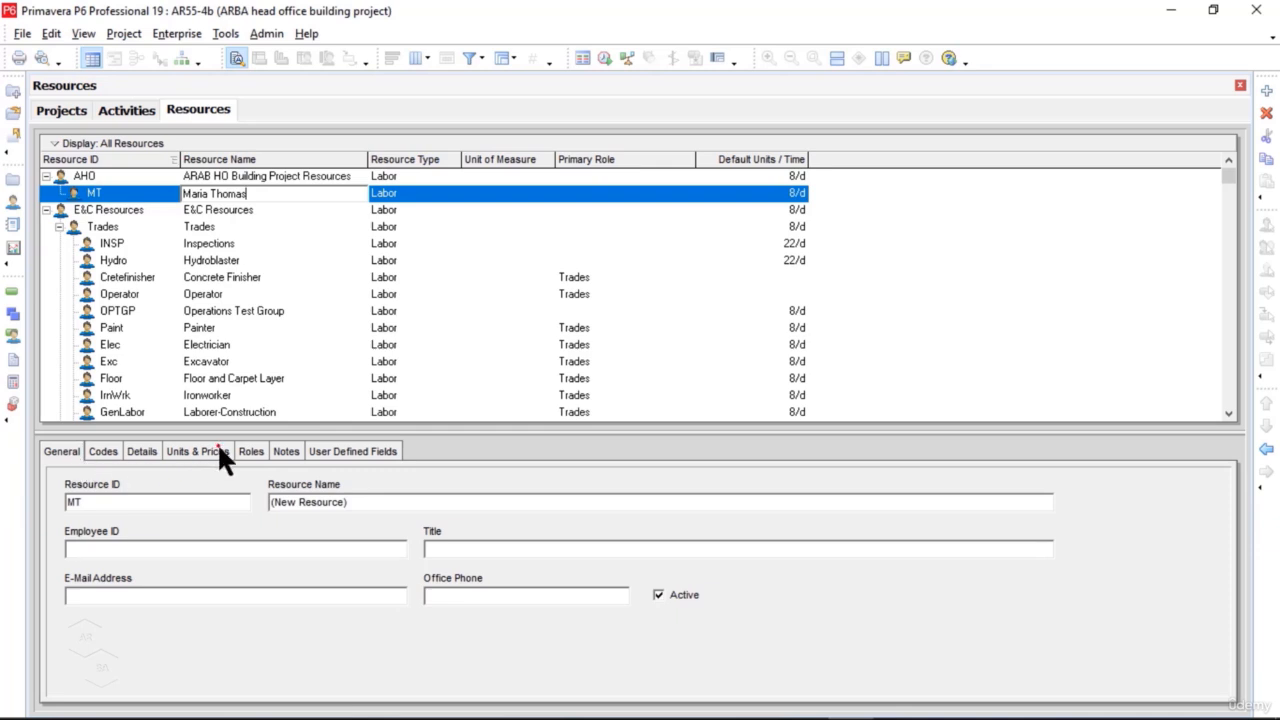
{"action": "left_click", "coordinate": [230, 505]}
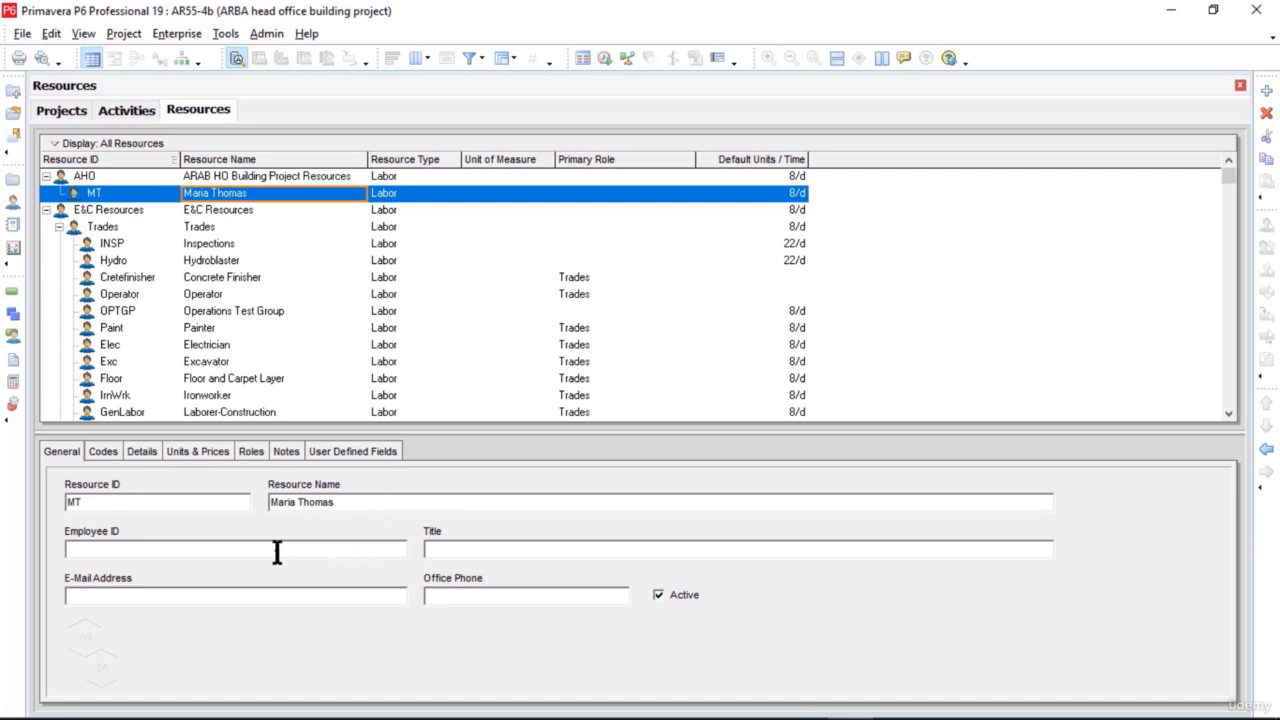
{"action": "left_click", "coordinate": [502, 555]}
{"action": "type", "text": "Project"}
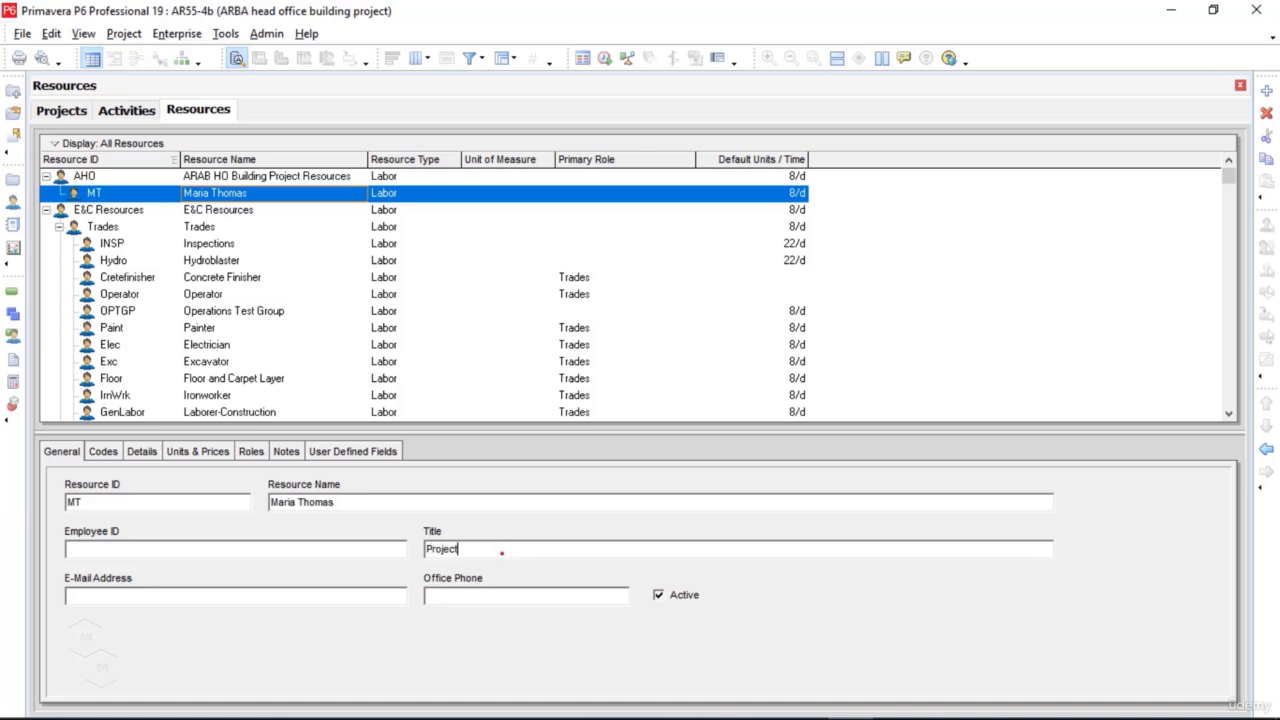
{"action": "type", "text": " manager"}
Step: Look through the available currencies in the MT resource's details without assigning a different one
{"action": "left_click", "coordinate": [143, 452]}
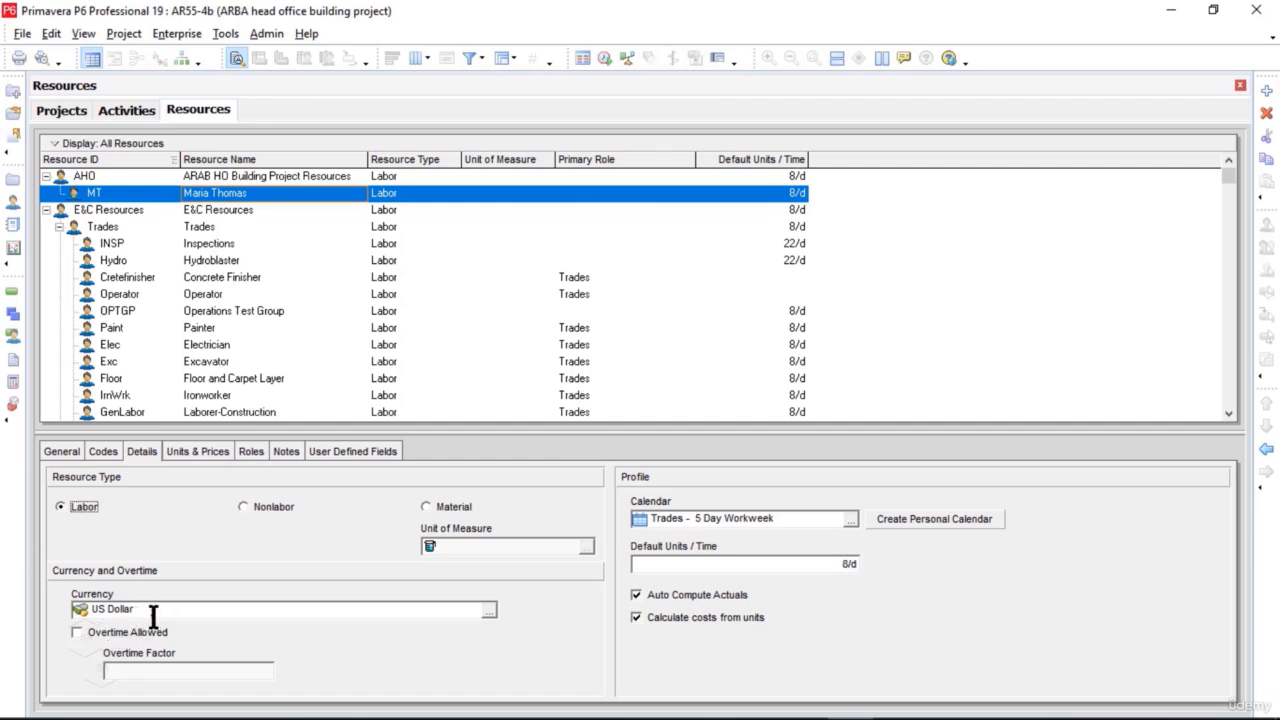
{"action": "left_click", "coordinate": [489, 609]}
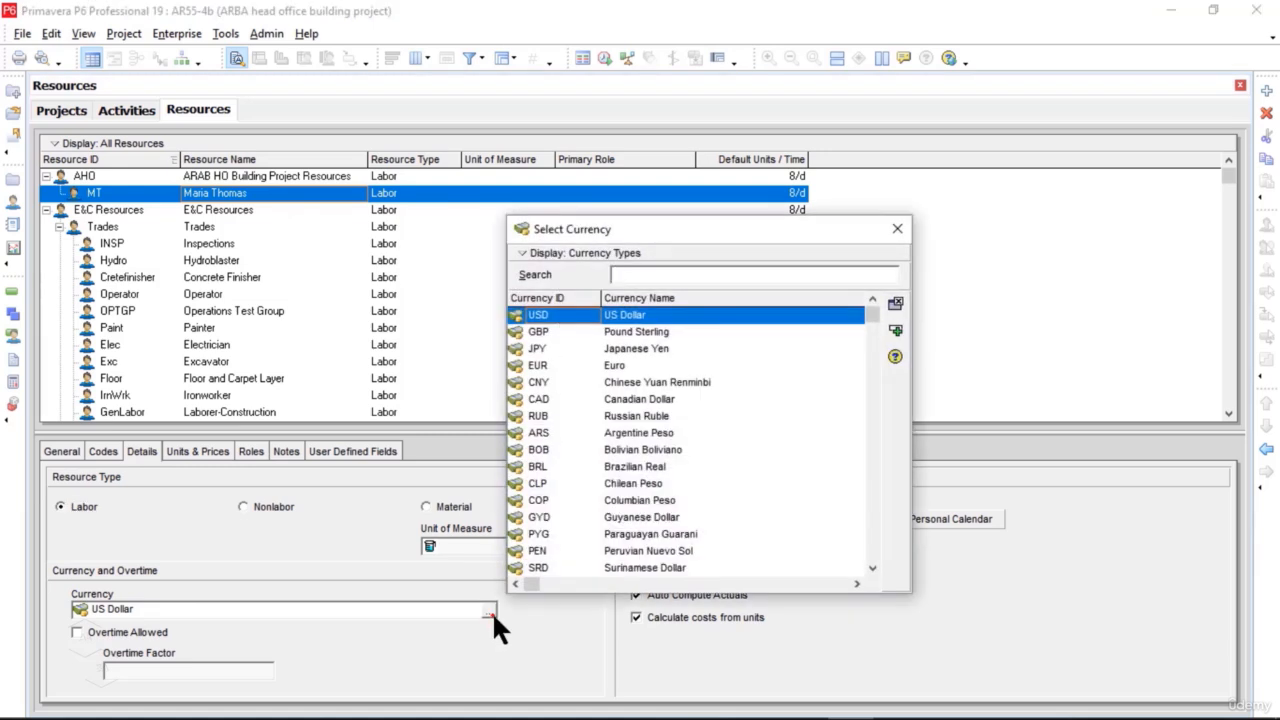
{"action": "left_click", "coordinate": [629, 330]}
{"action": "left_click", "coordinate": [635, 348]}
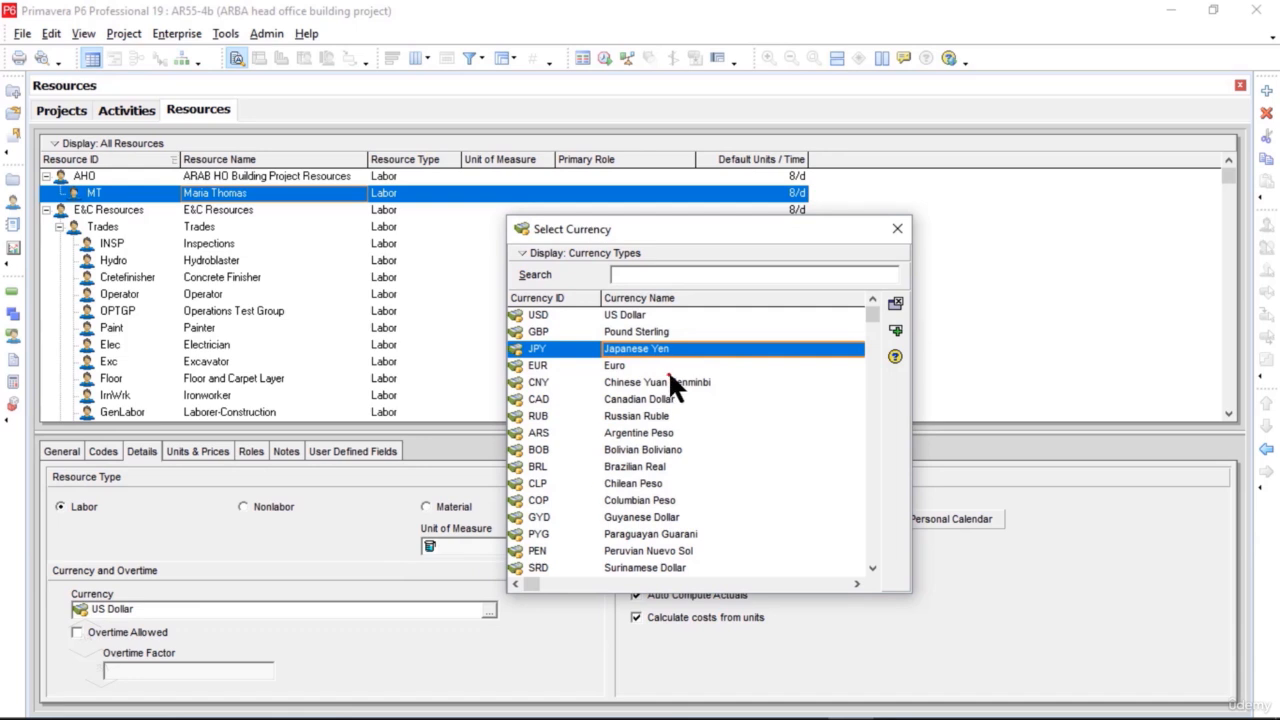
{"action": "left_click", "coordinate": [897, 224]}
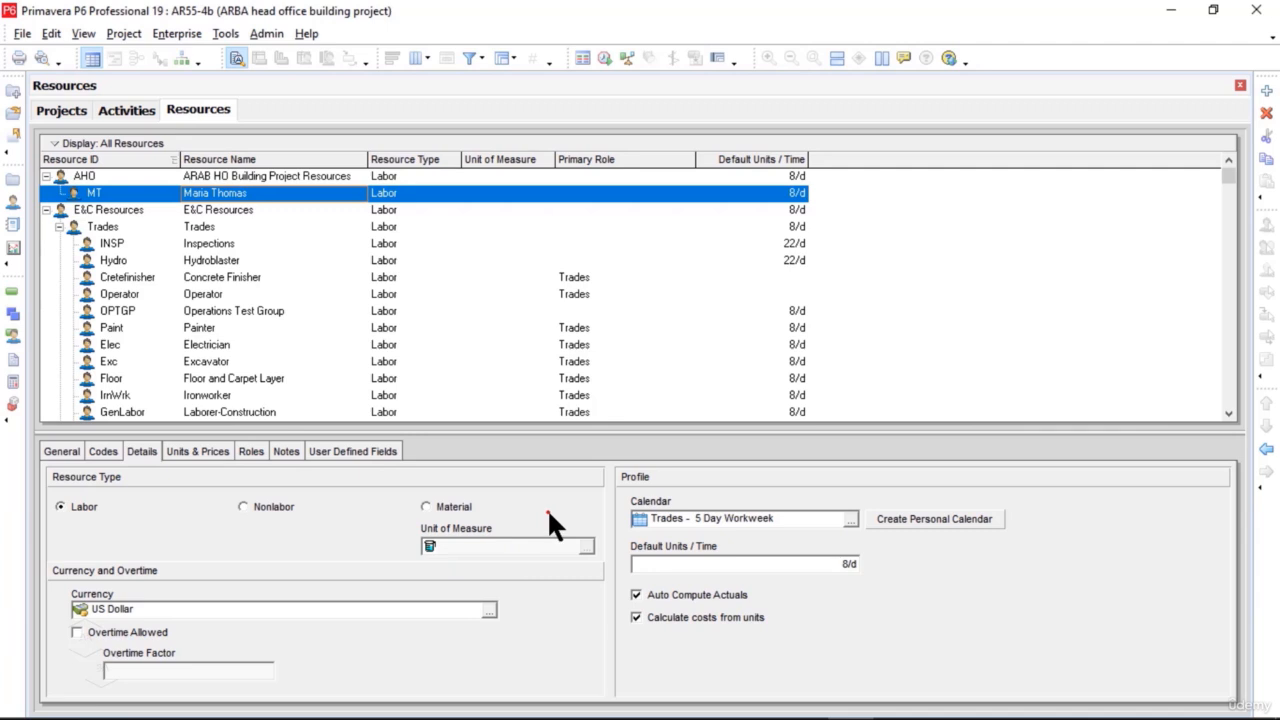
Step: Look through the global calendars available for the MT resource without assigning a different one
{"action": "left_click", "coordinate": [850, 519]}
{"action": "left_click_drag", "start_coordinate": [772, 399], "coordinate": [918, 399]}
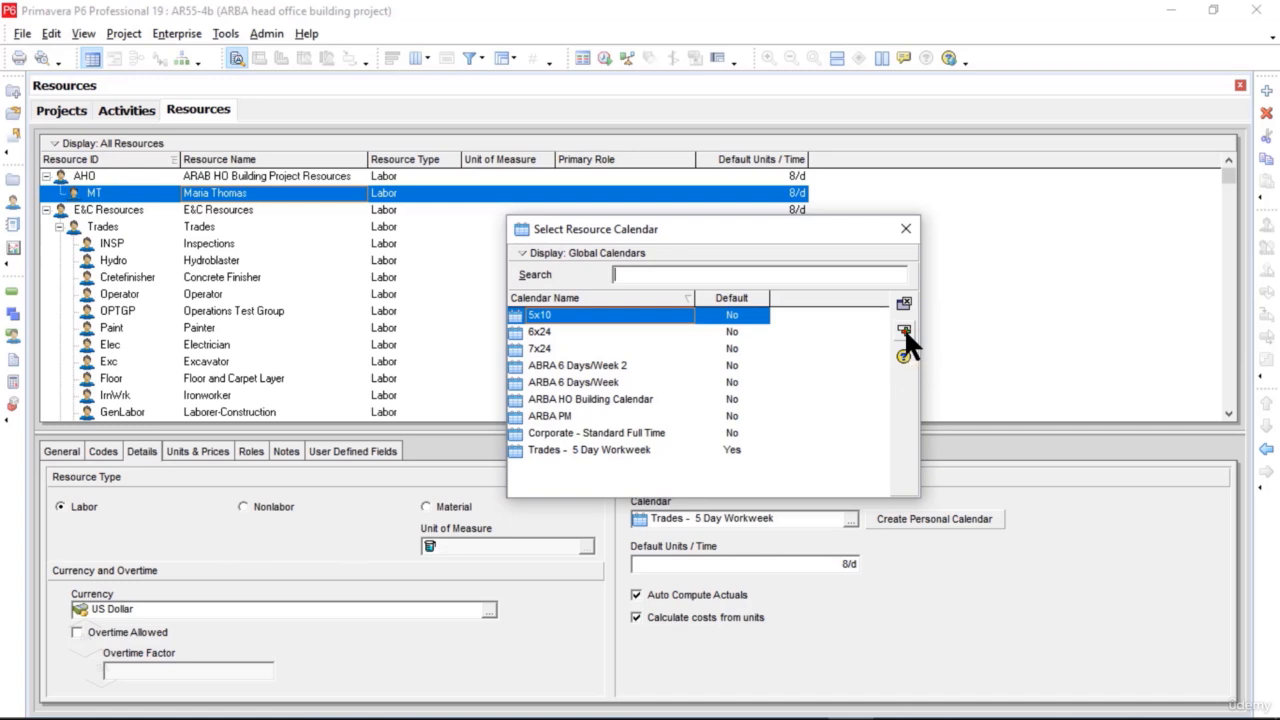
{"action": "left_click", "coordinate": [907, 232]}
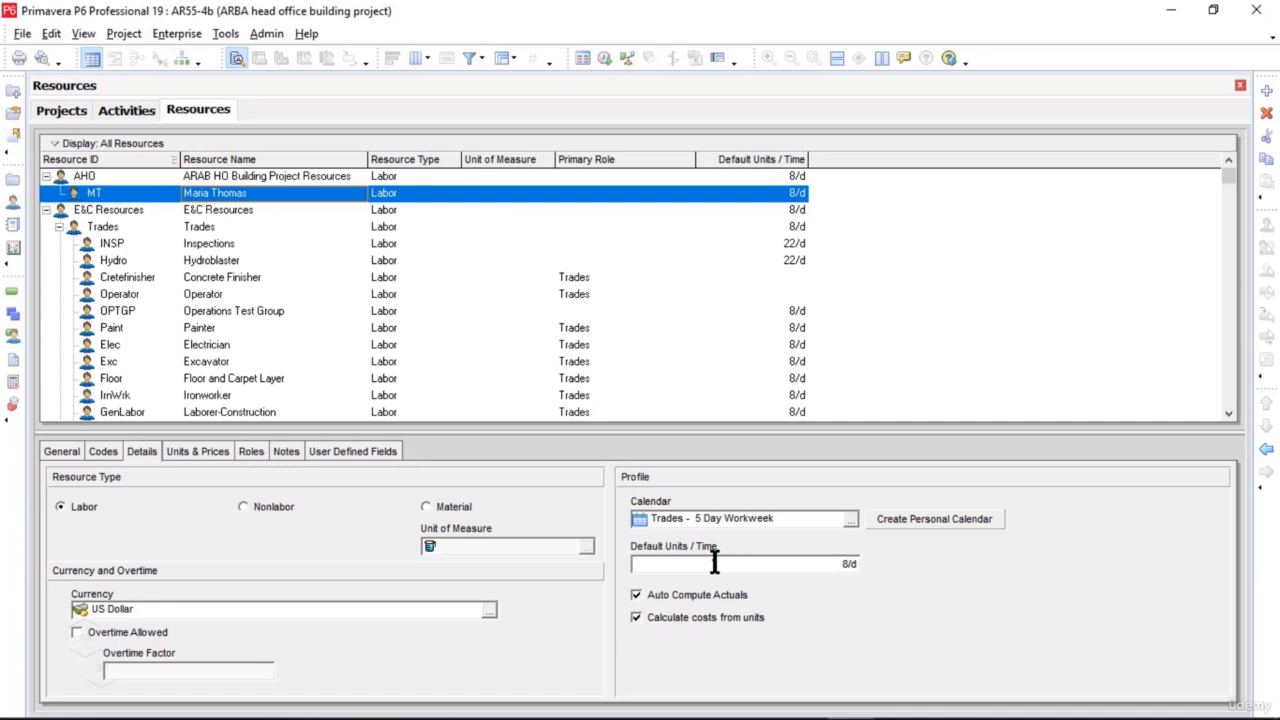
Step: Set the MT resource's default units per time to 1/d and create a personal calendar for it without editing its work hours
{"action": "left_click", "coordinate": [849, 565]}
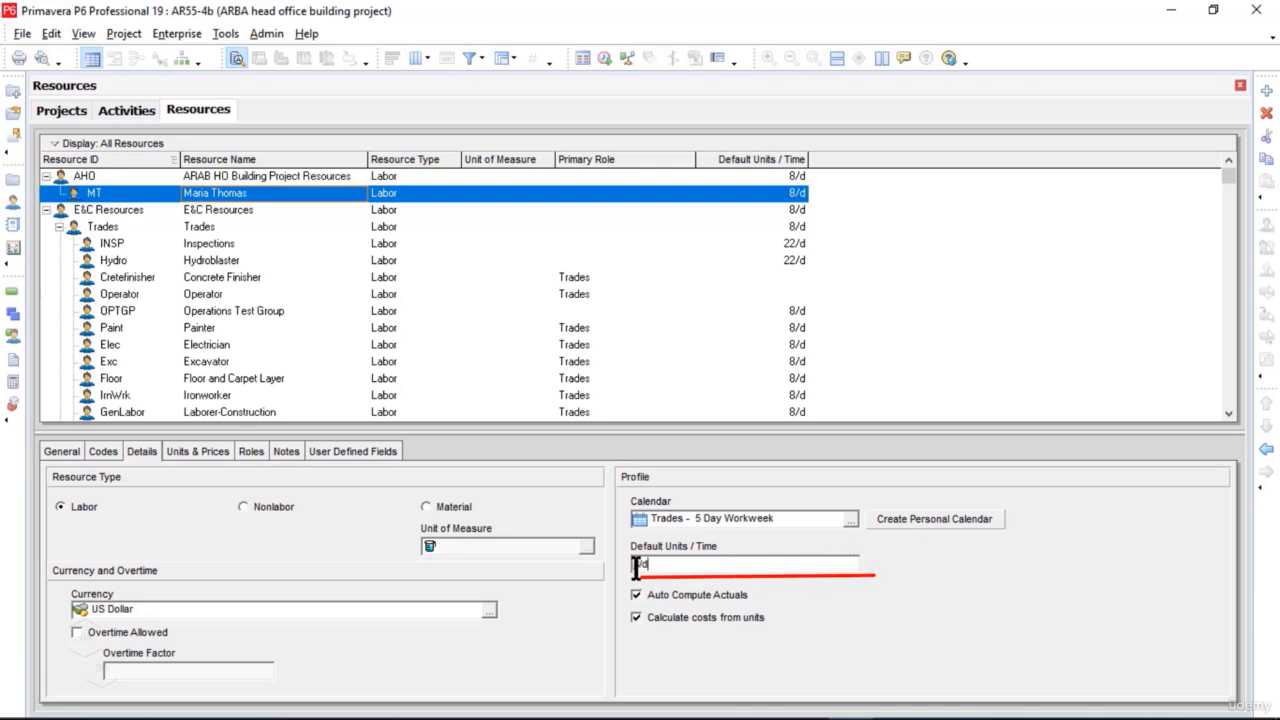
{"action": "left_click_drag", "start_coordinate": [640, 564], "coordinate": [627, 565]}
{"action": "type", "text": "1"}
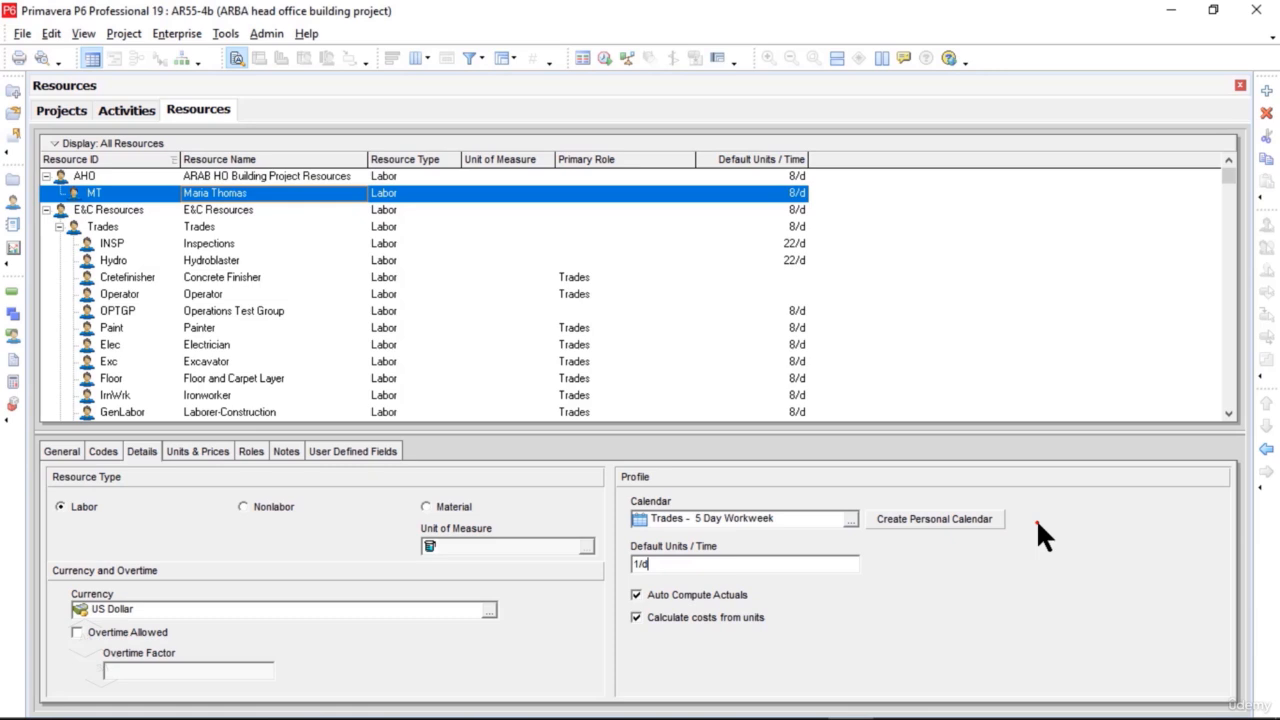
{"action": "left_click", "coordinate": [966, 522]}
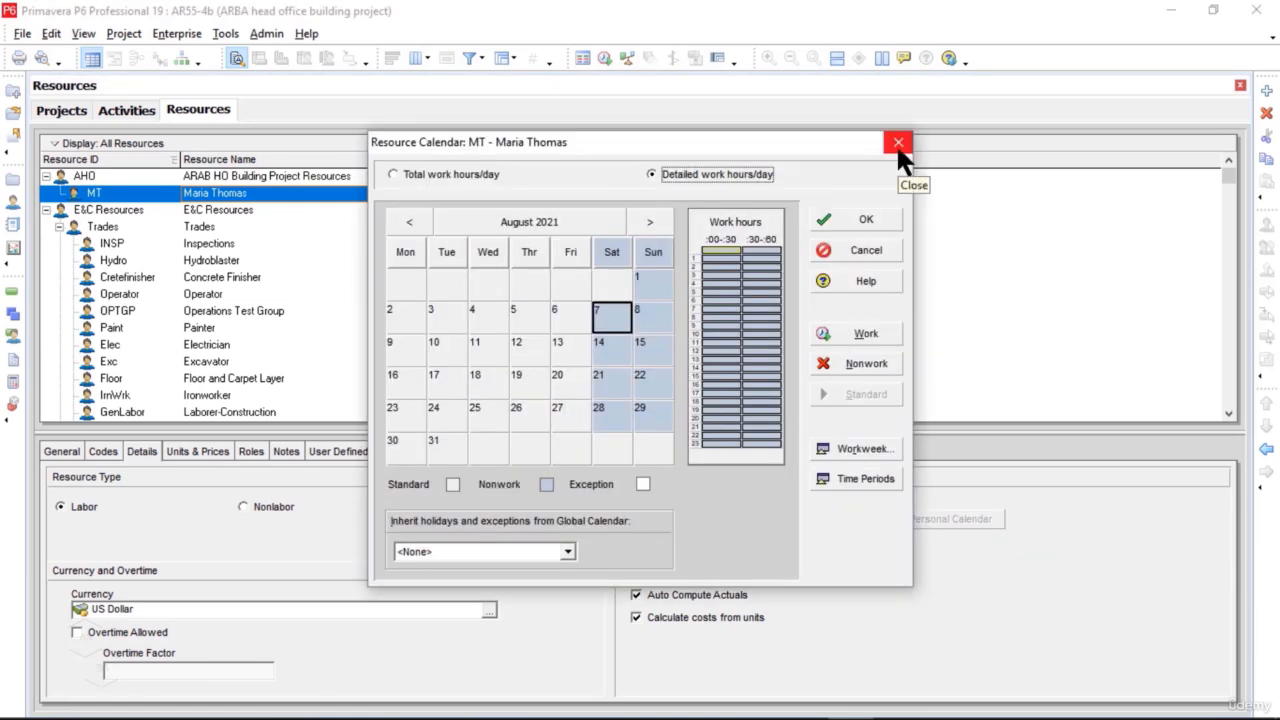
{"action": "left_click", "coordinate": [897, 142]}
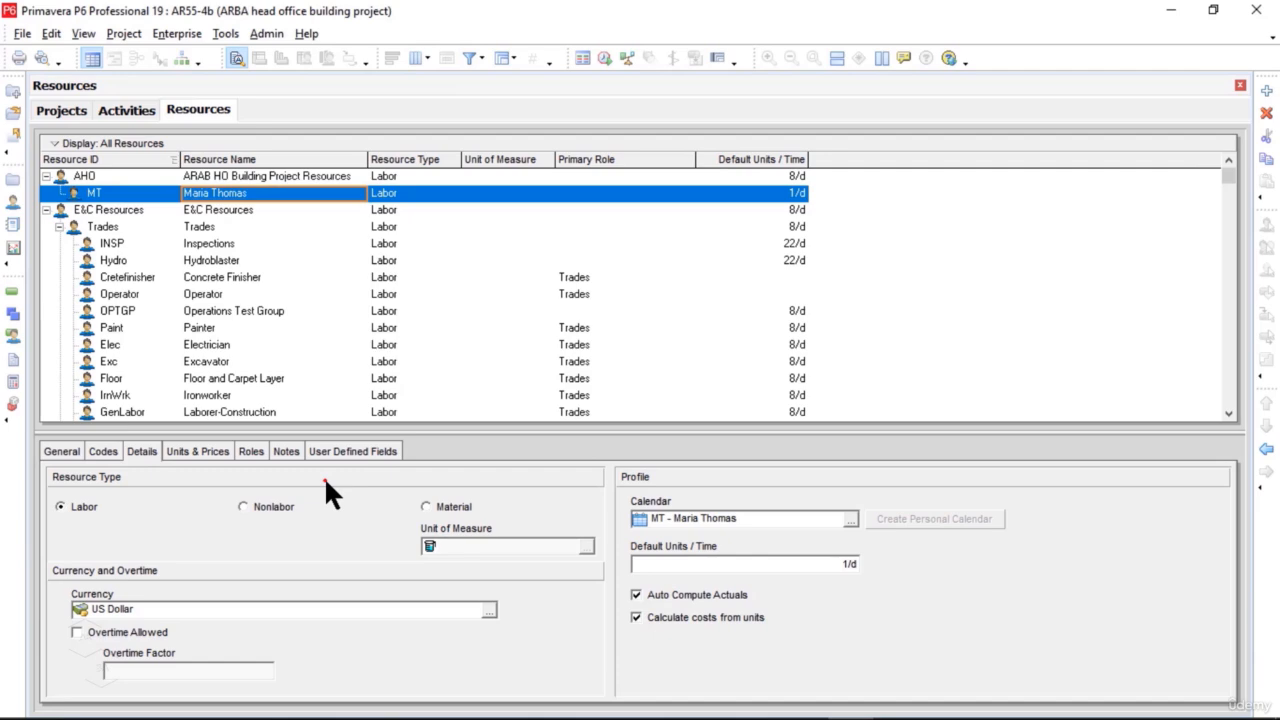
Step: Set the MT resource's max units per time to 1/d and its standard rate to $600/d for the 01-Jan-21 effective date
{"action": "left_click", "coordinate": [210, 452]}
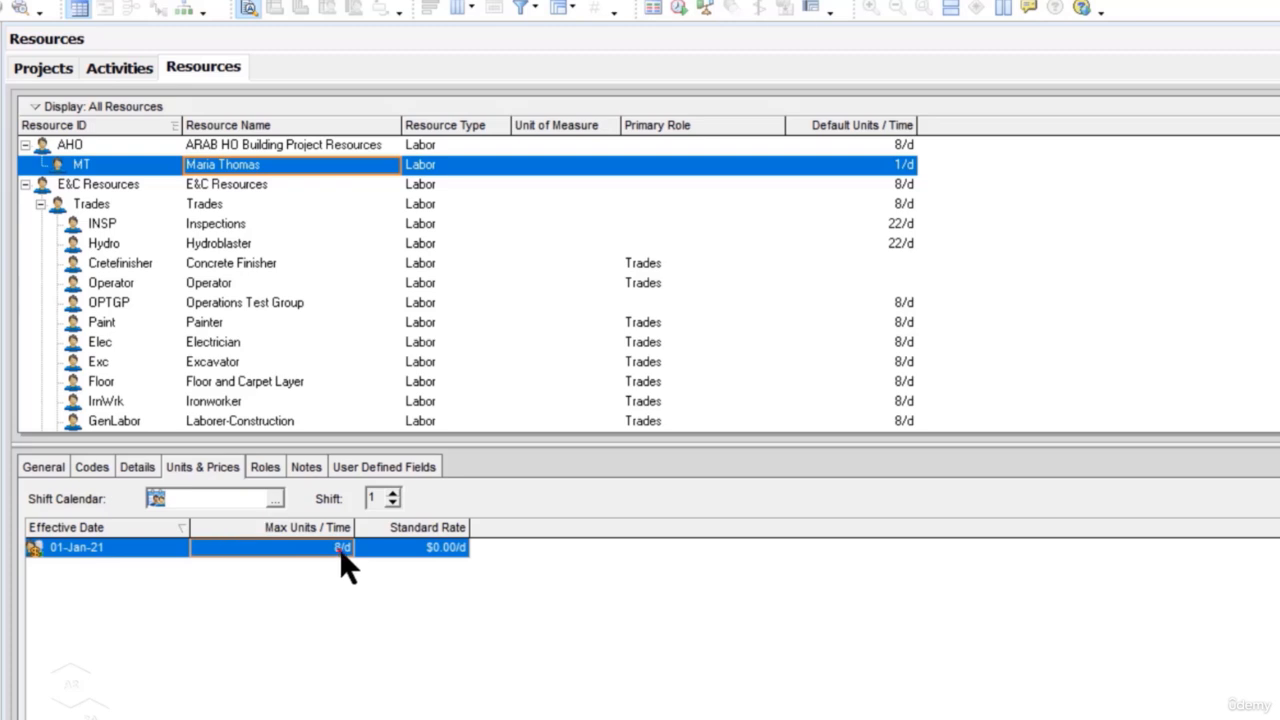
{"action": "left_click", "coordinate": [339, 548]}
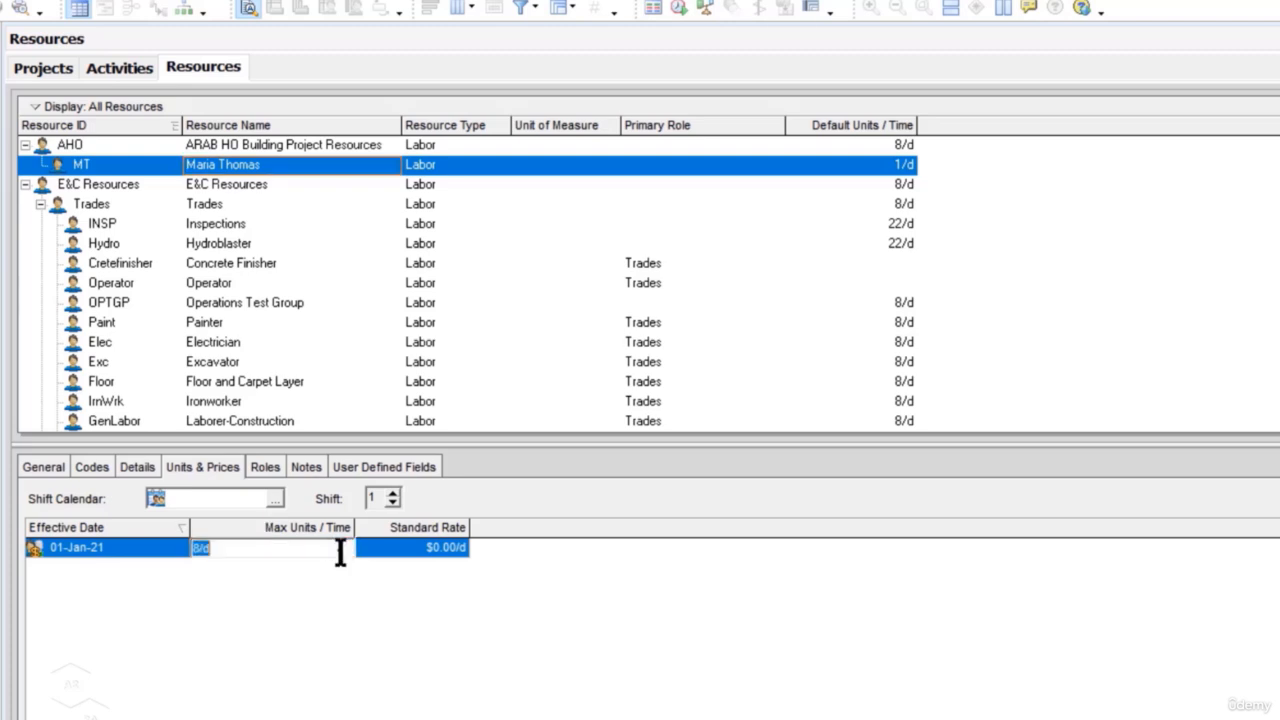
{"action": "left_click", "coordinate": [200, 548]}
{"action": "key", "text": "BackSpace"}
{"action": "type", "text": "1"}
{"action": "key", "text": "Return"}
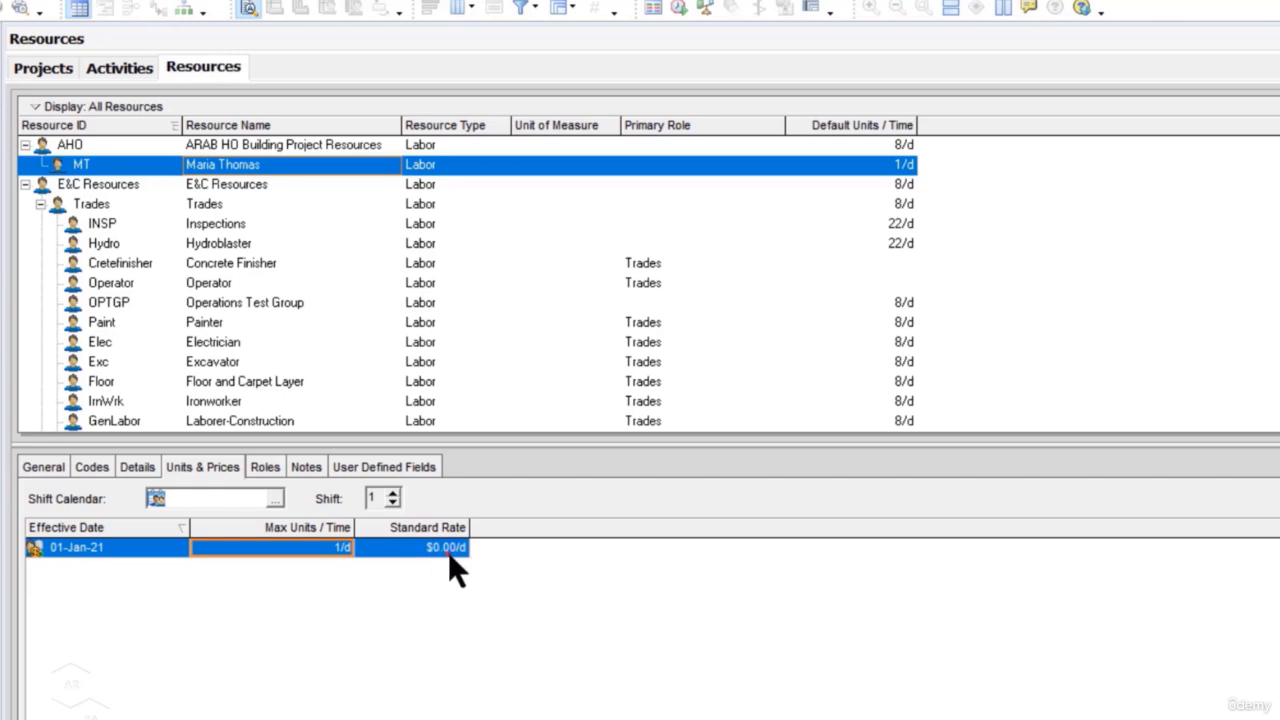
{"action": "left_click", "coordinate": [445, 551]}
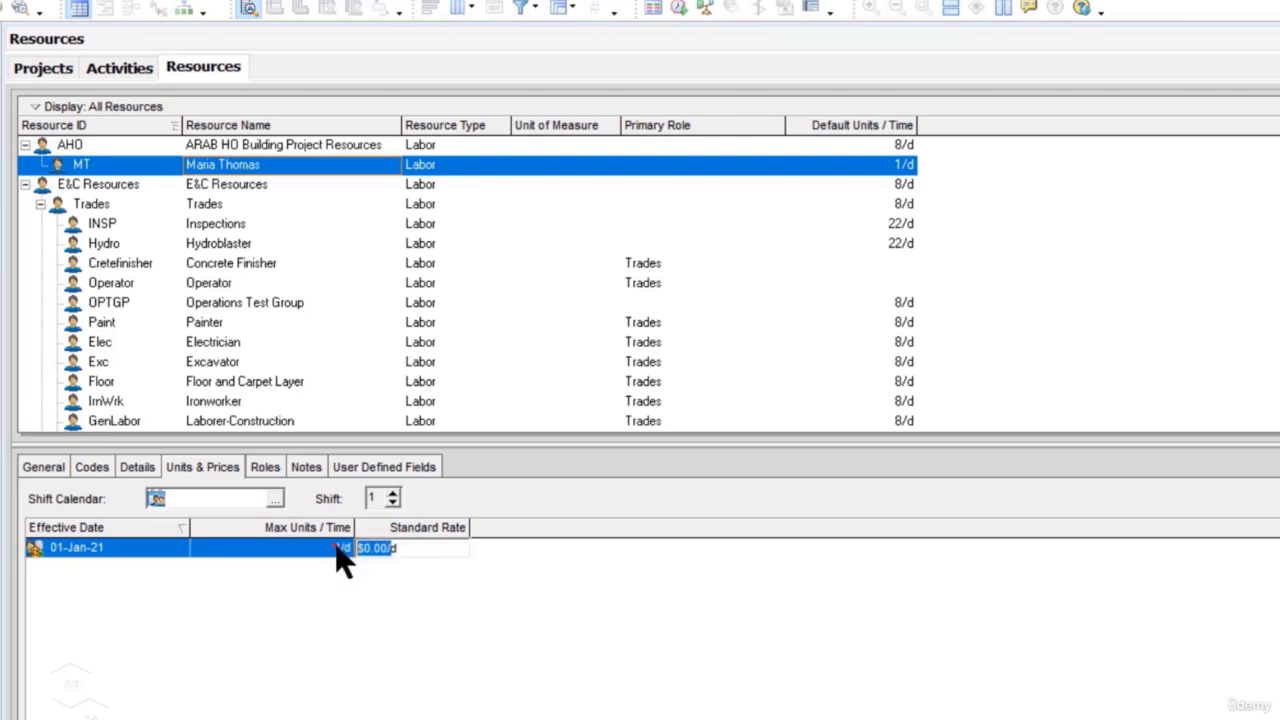
{"action": "type", "text": "600d"}
{"action": "left_click", "coordinate": [470, 598]}
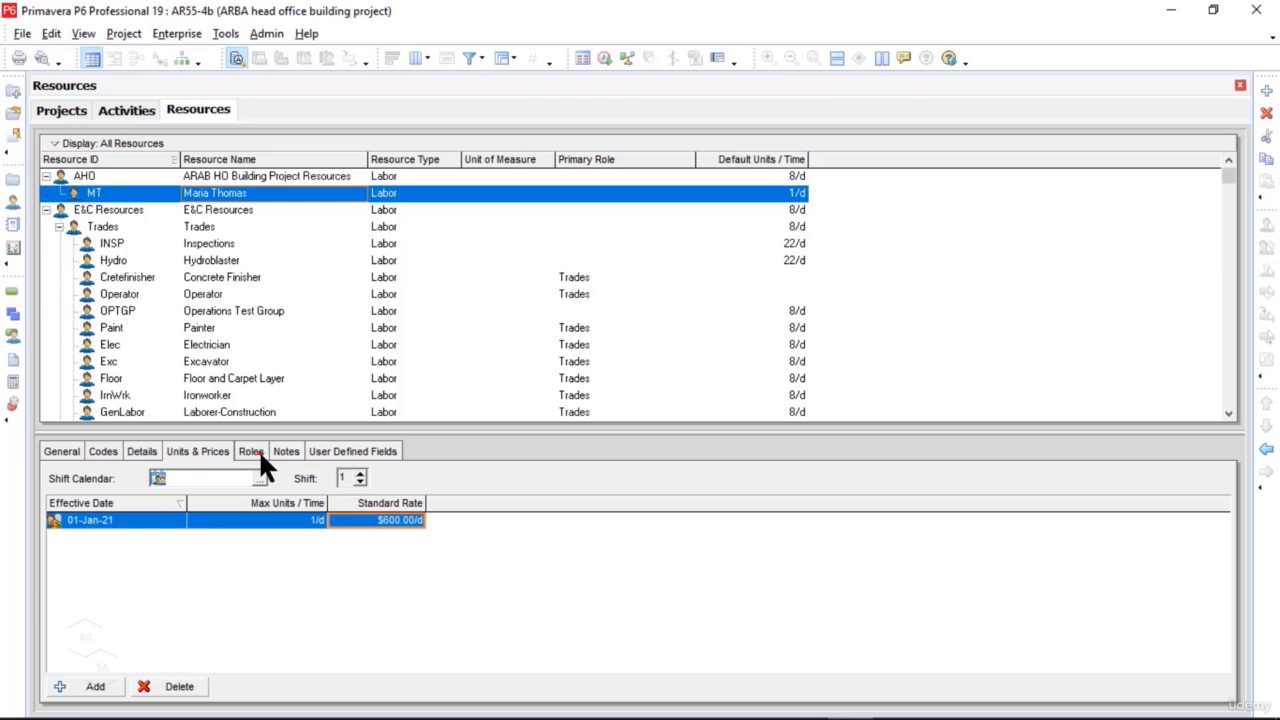
Step: Assign the APM.PM Project manager role to the MT resource
{"action": "left_click", "coordinate": [252, 451]}
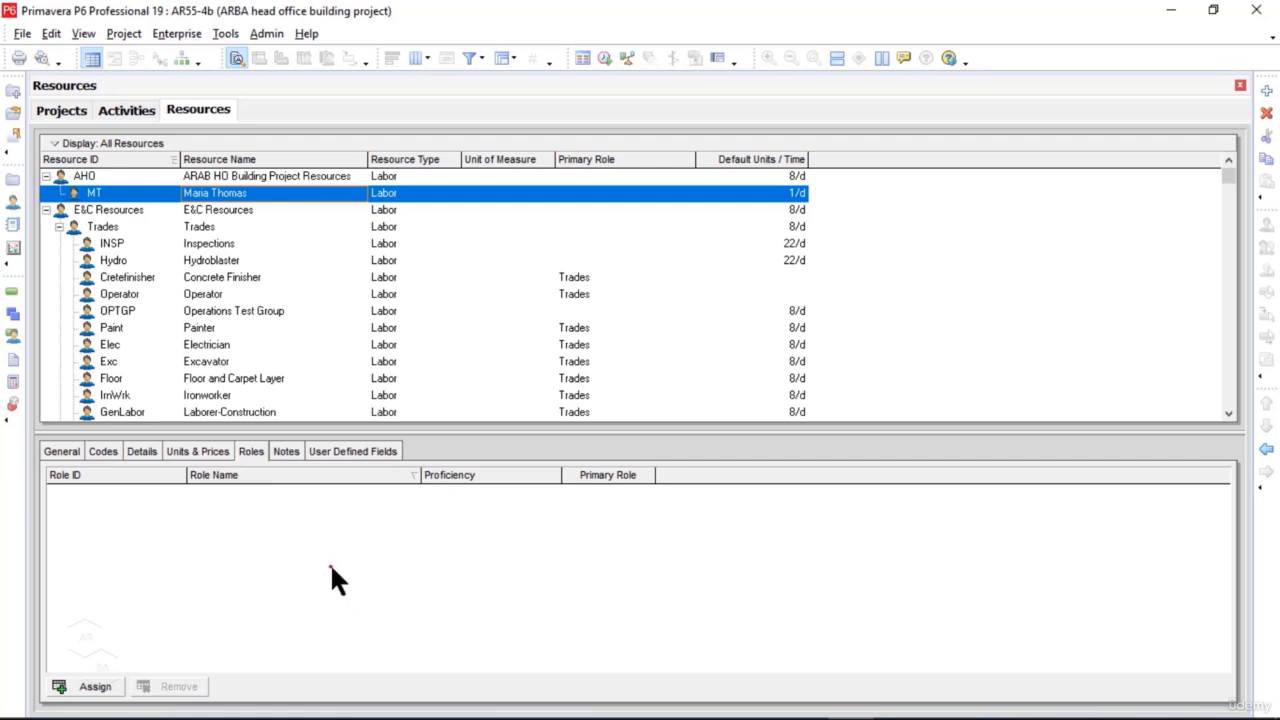
{"action": "left_click", "coordinate": [104, 688]}
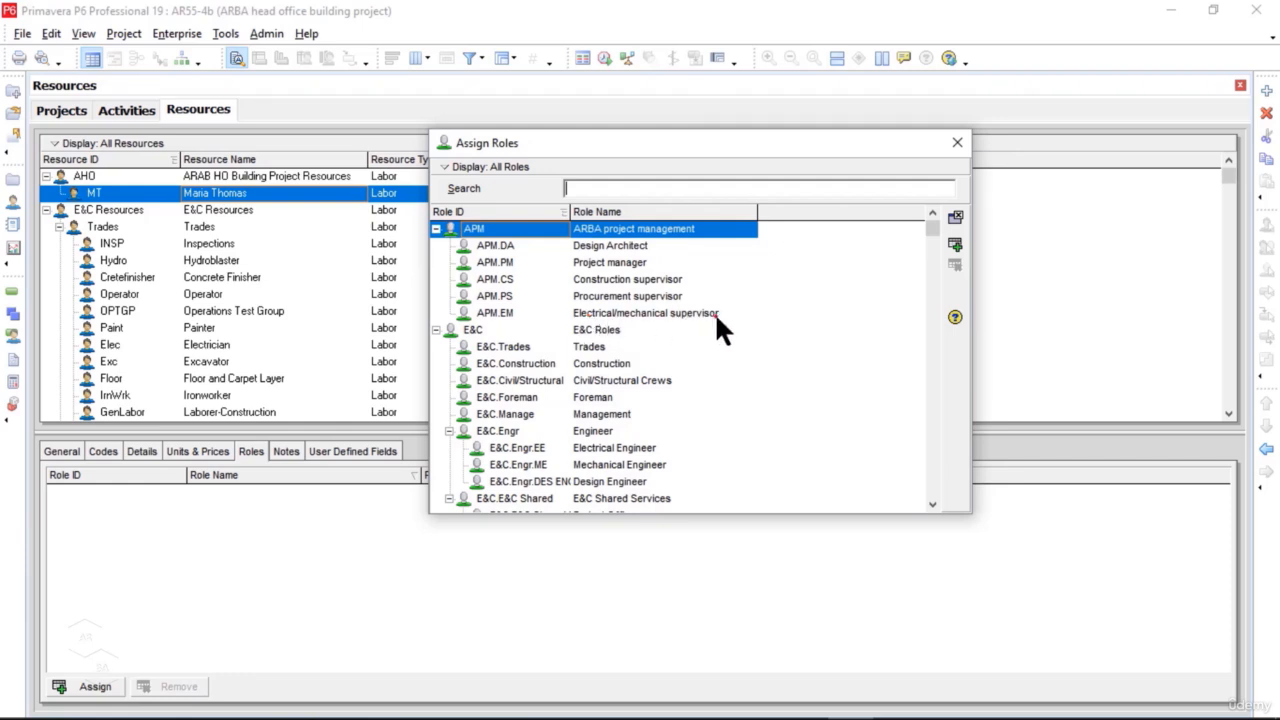
{"action": "left_click", "coordinate": [621, 262]}
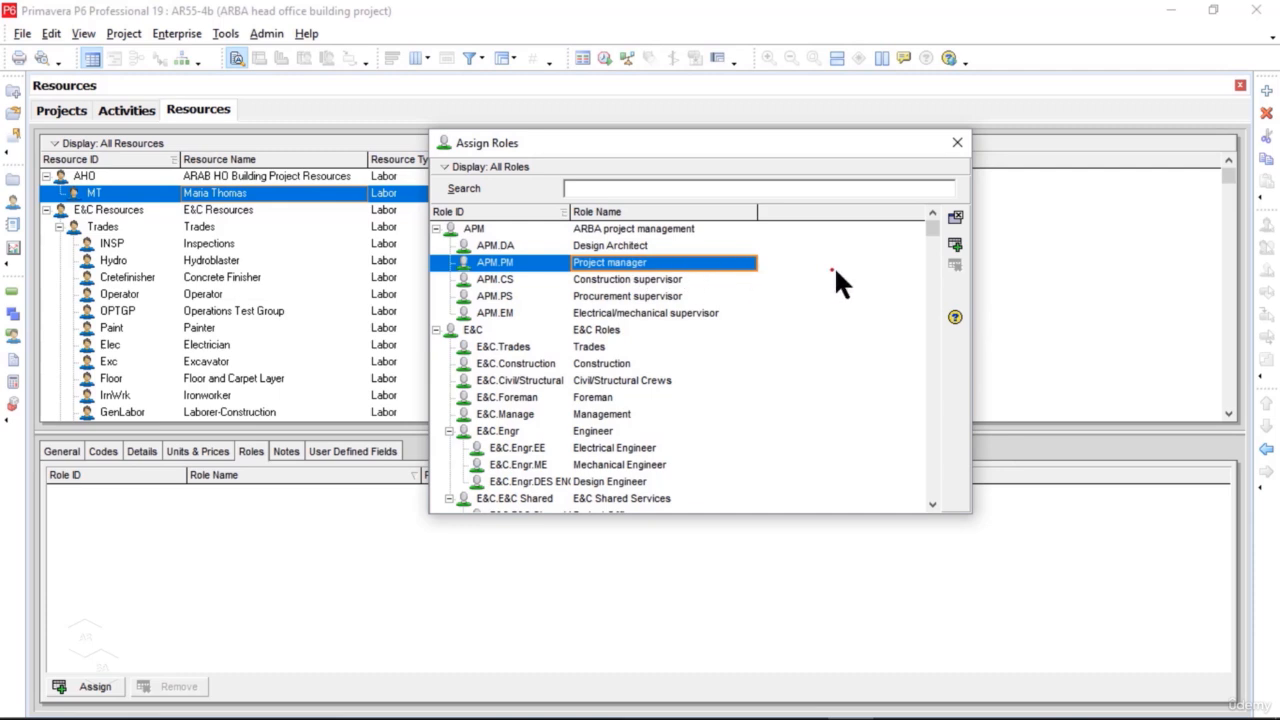
{"action": "left_click", "coordinate": [956, 244]}
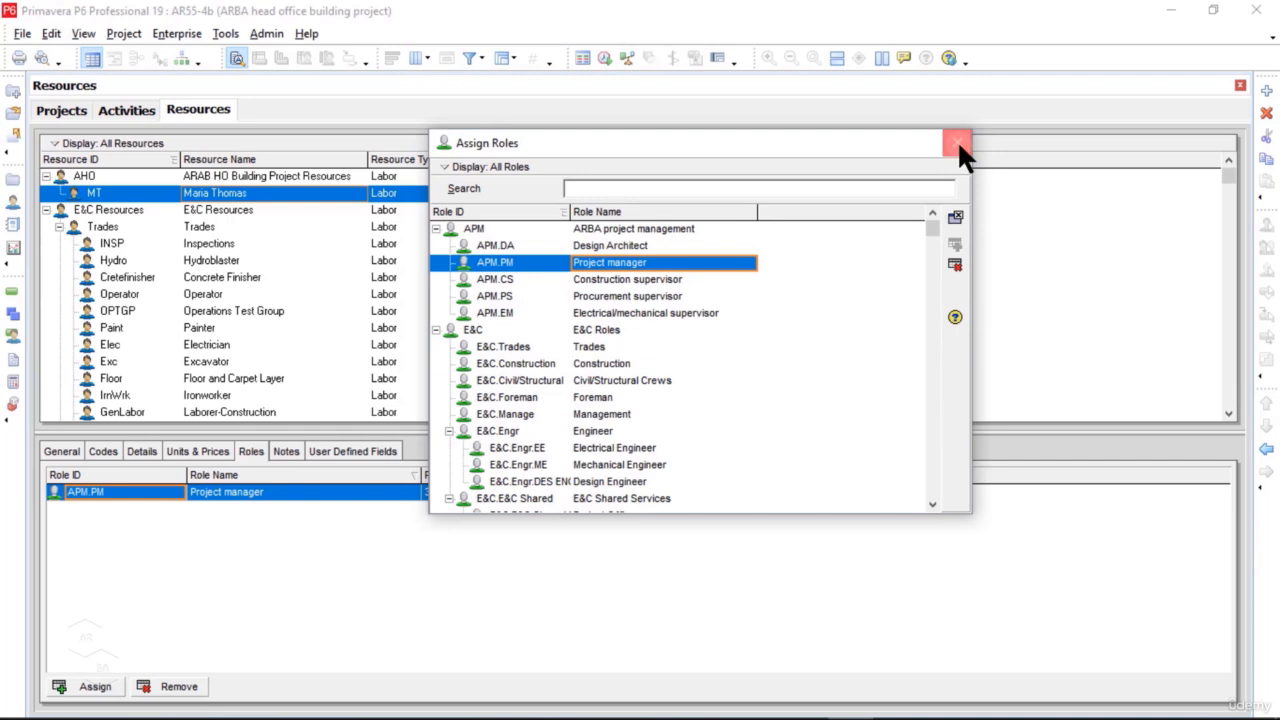
{"action": "left_click", "coordinate": [957, 142]}
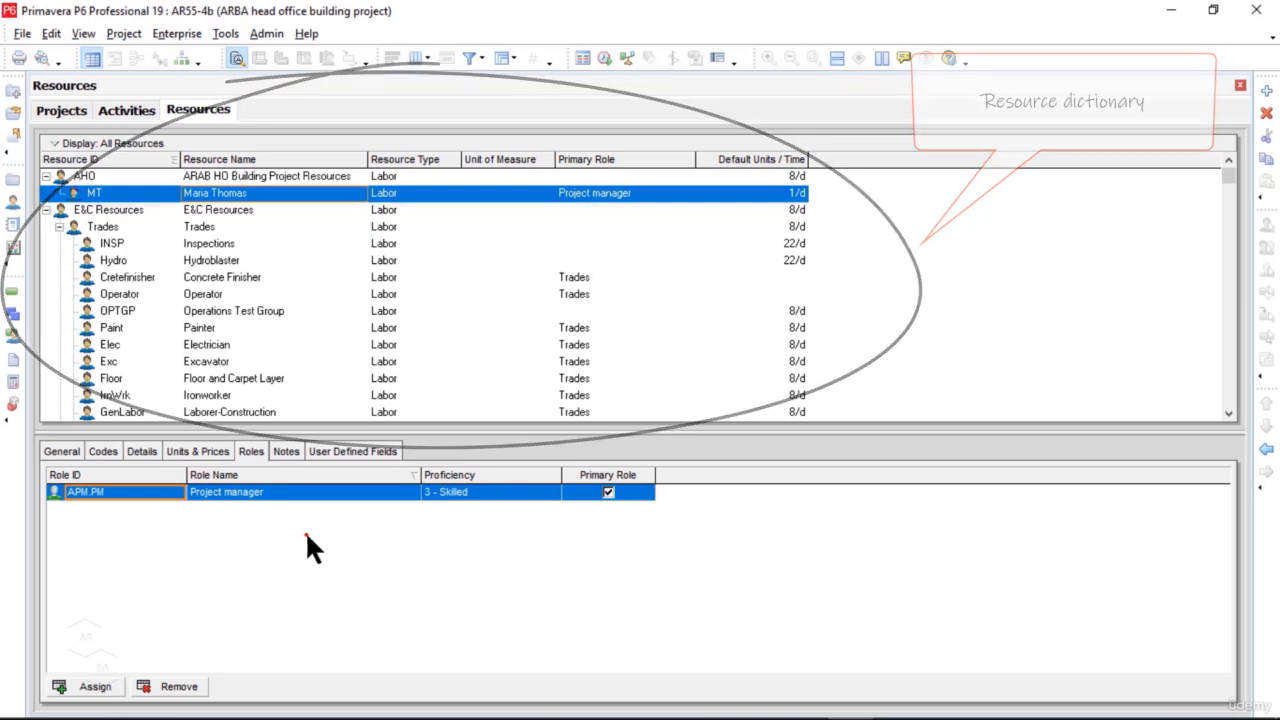
Step: Correct the AHO resource's name to "ARBA HO Building Project Resources"
{"action": "left_click", "coordinate": [205, 175]}
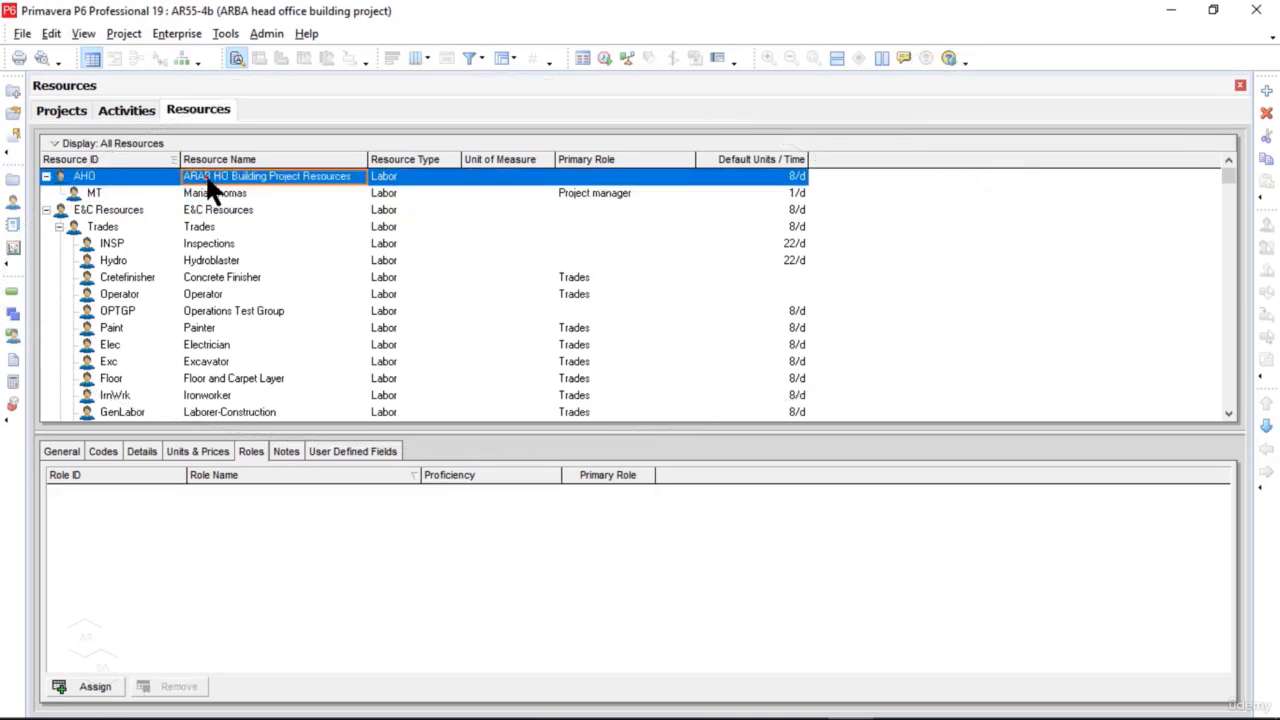
{"action": "left_click", "coordinate": [205, 175]}
{"action": "key", "text": "BackSpace"}
{"action": "key", "text": "BackSpace"}
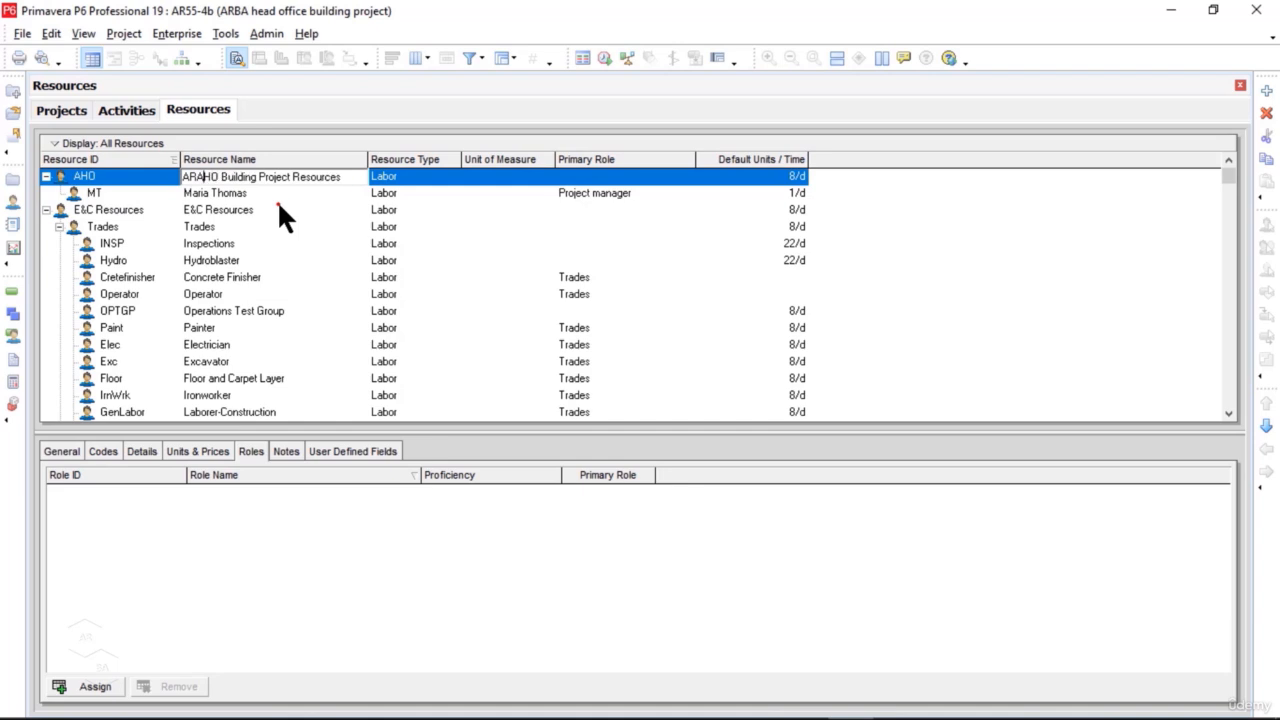
{"action": "type", "text": "BA"}
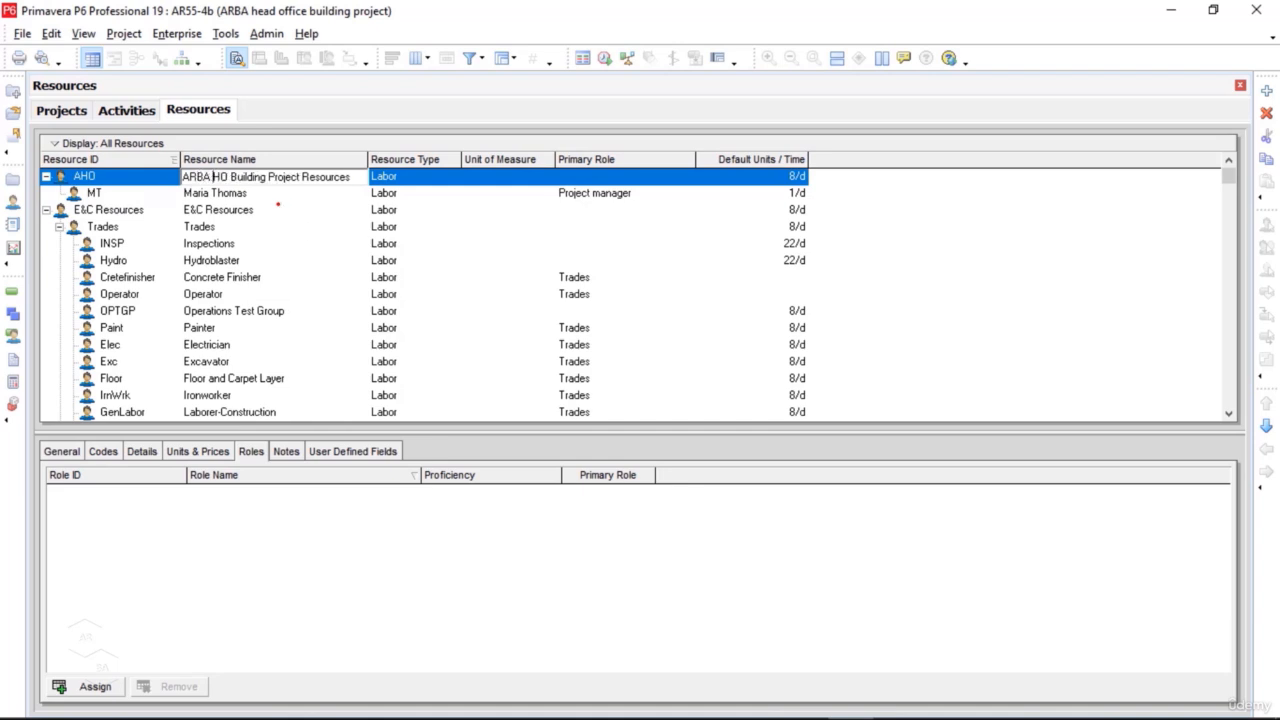
Step: Add a child resource under MT with the ID JB and enter the person's full name as its resource name
{"action": "left_click", "coordinate": [238, 192]}
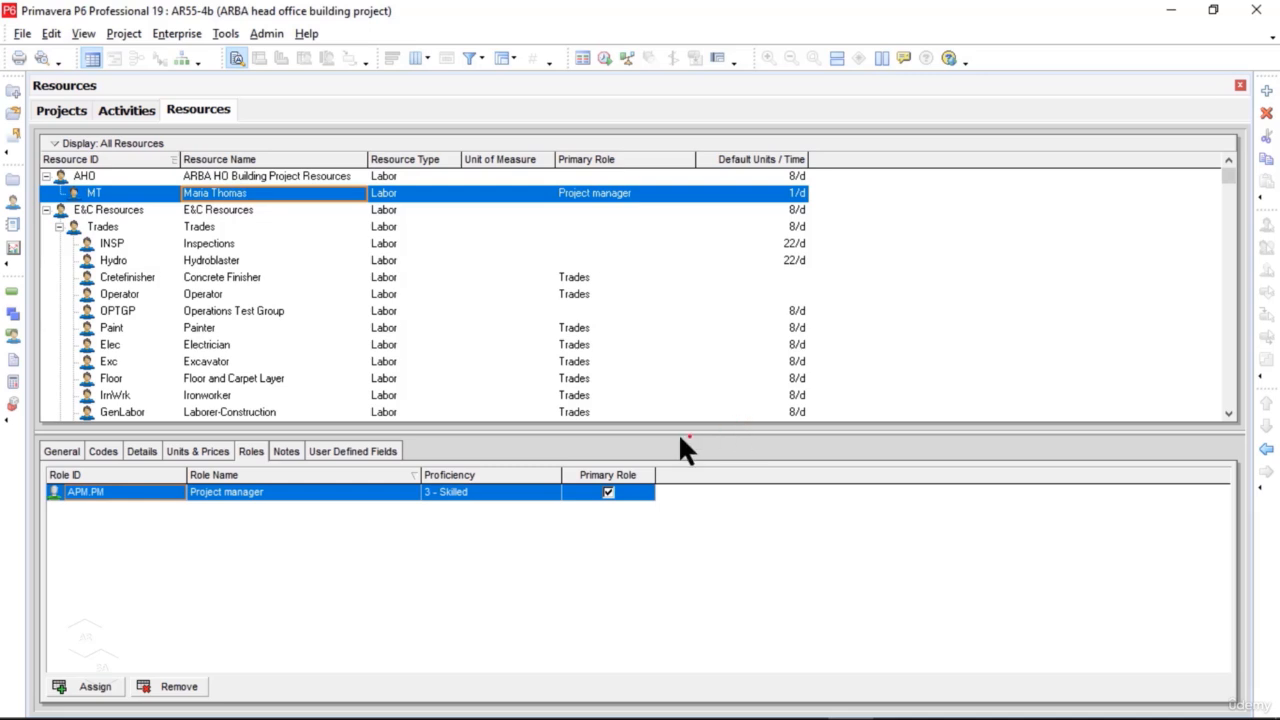
{"action": "right_click", "coordinate": [850, 206]}
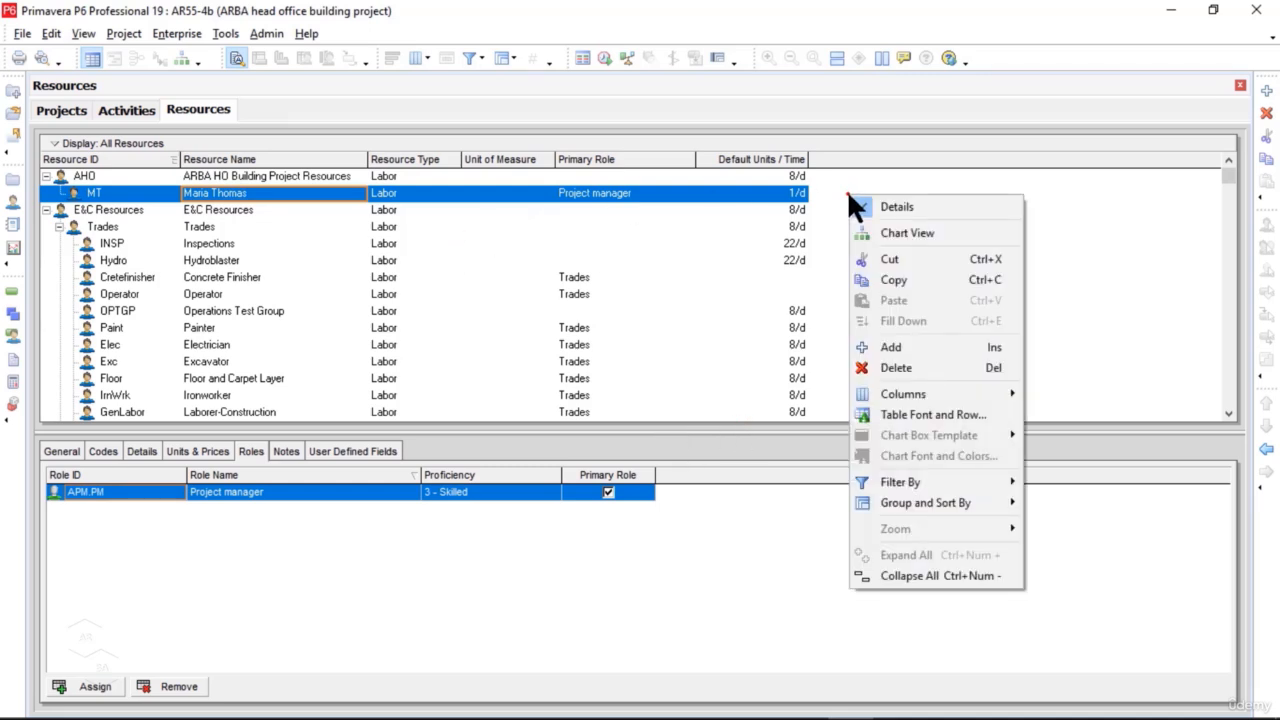
{"action": "left_click", "coordinate": [941, 345]}
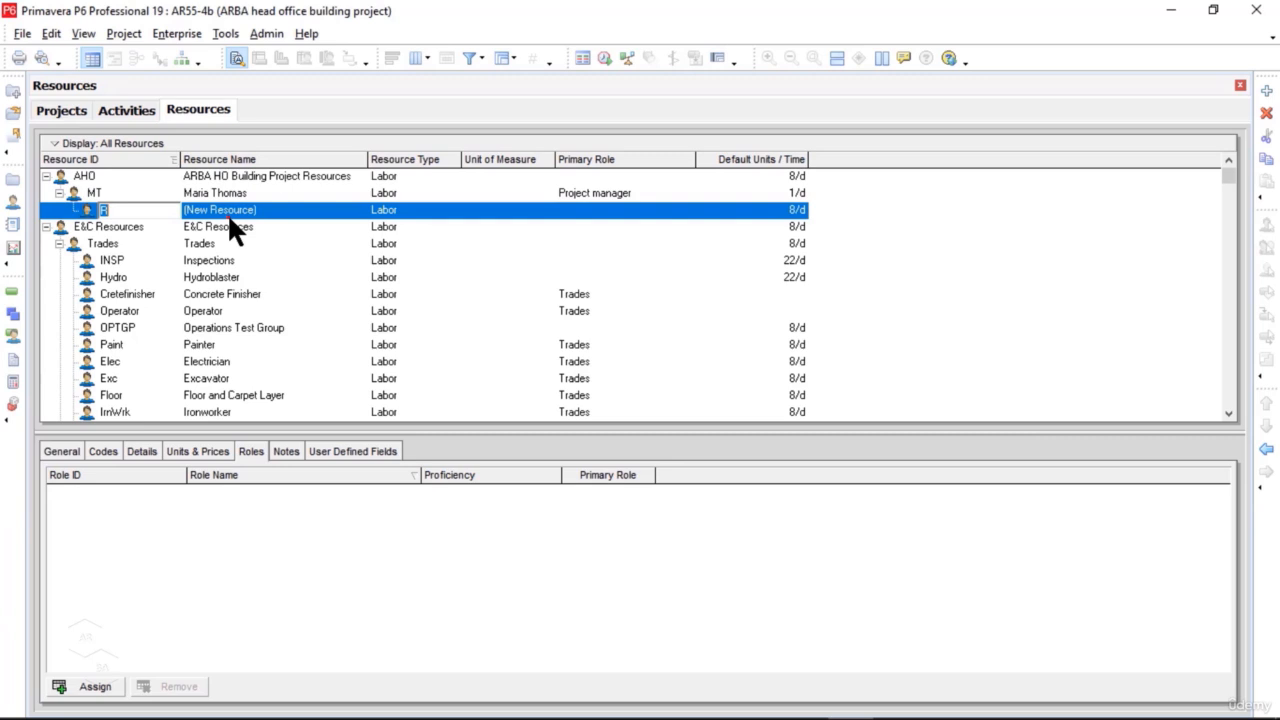
{"action": "left_click", "coordinate": [64, 452]}
{"action": "left_click", "coordinate": [72, 503]}
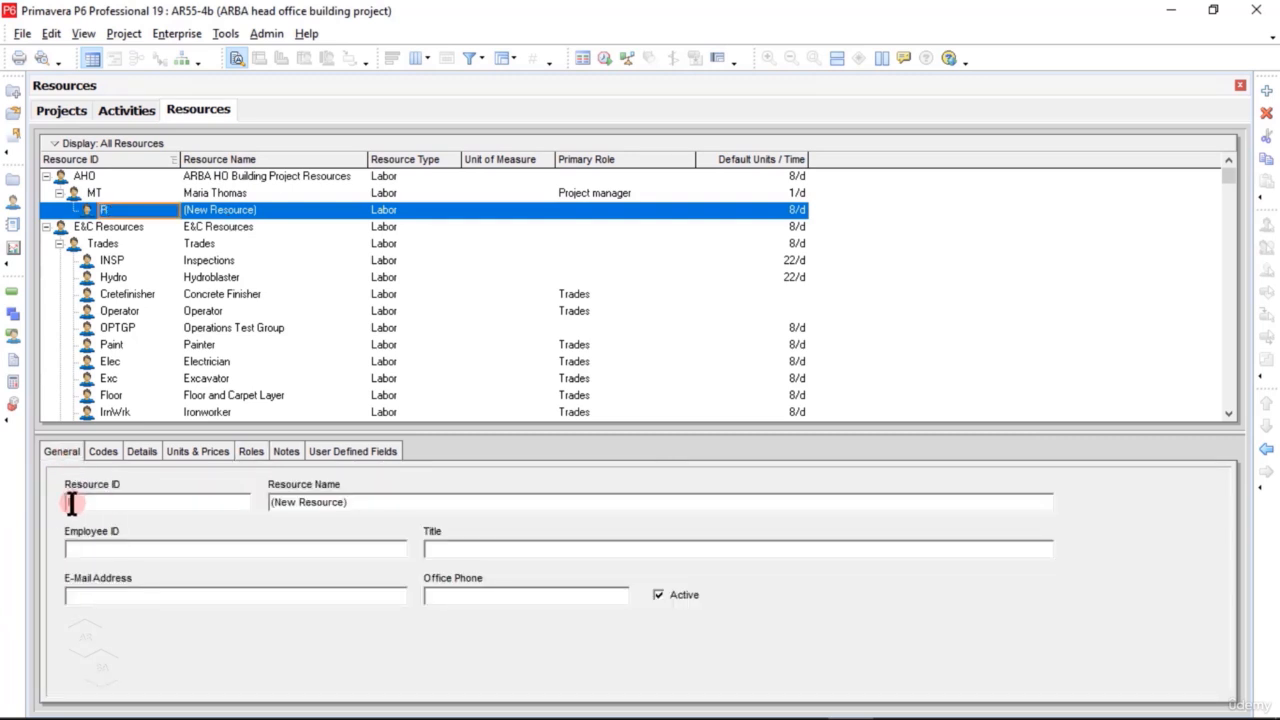
{"action": "left_click_drag", "start_coordinate": [72, 503], "coordinate": [44, 496]}
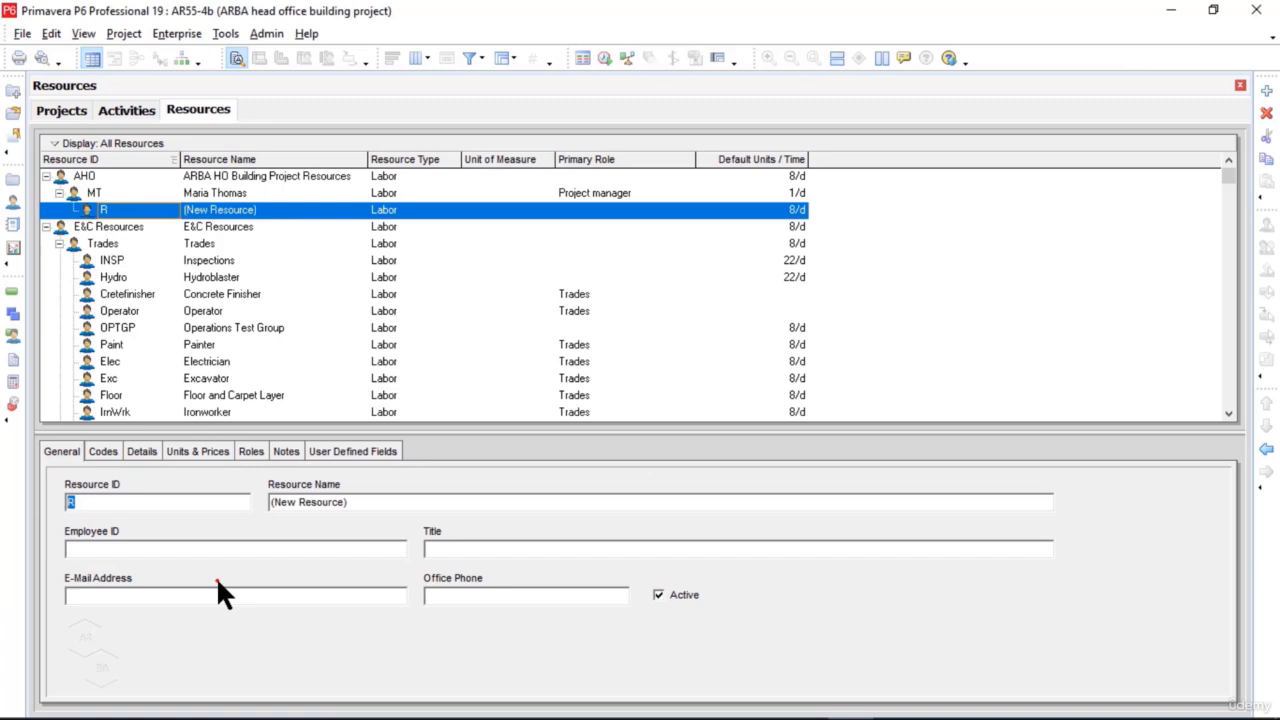
{"action": "type", "text": "JB"}
{"action": "left_click_drag", "start_coordinate": [377, 503], "coordinate": [250, 503]}
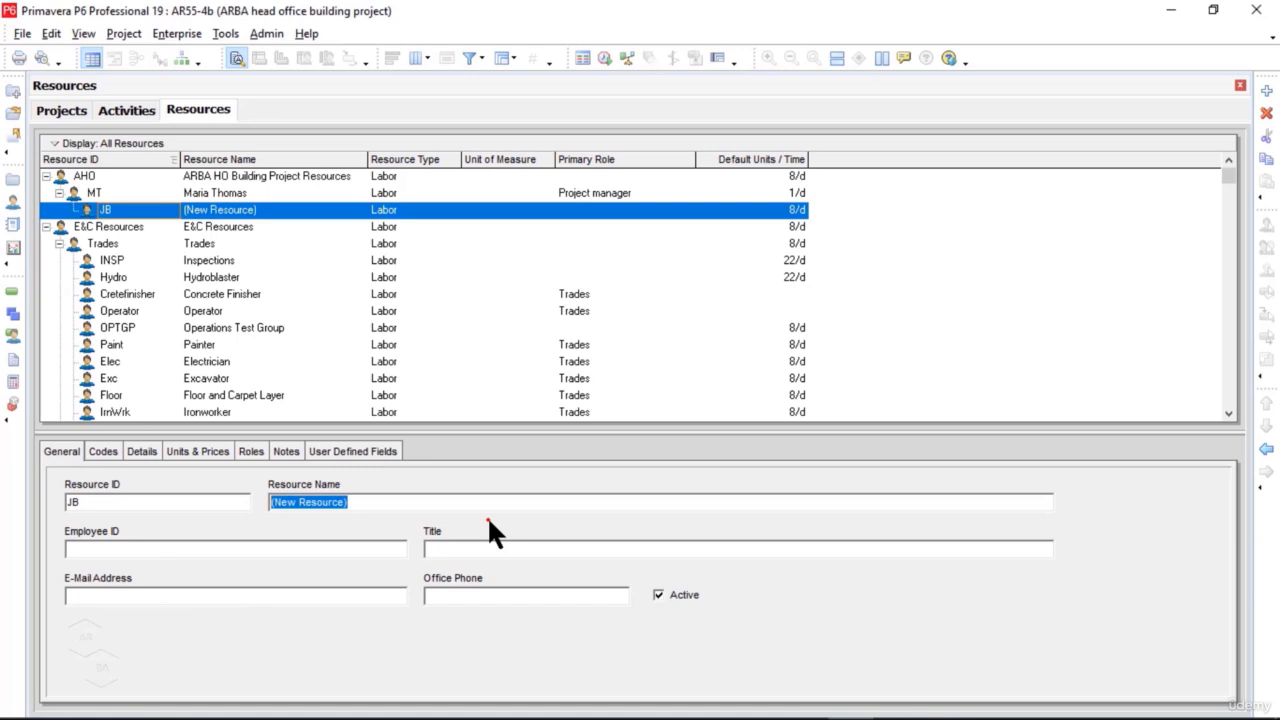
{"action": "left_click", "coordinate": [324, 548]}
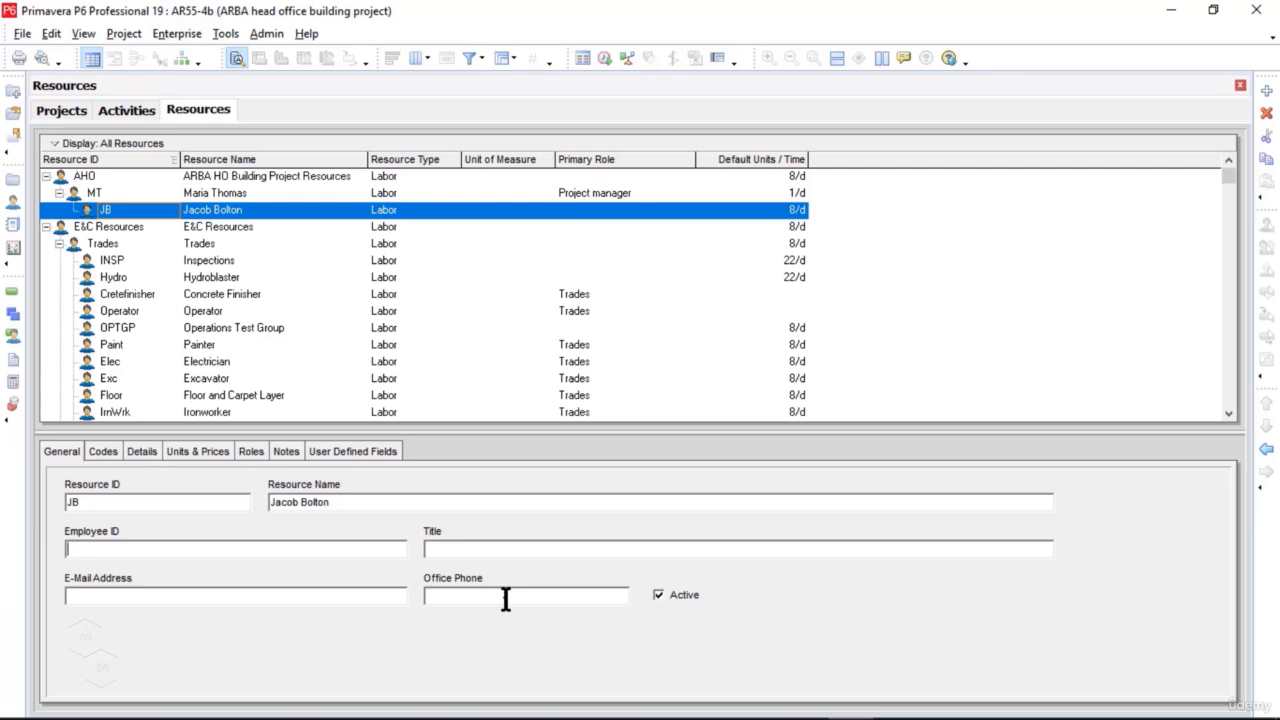
Step: Set the JB resource's default units per time to 1/d in its details
{"action": "left_click", "coordinate": [150, 451]}
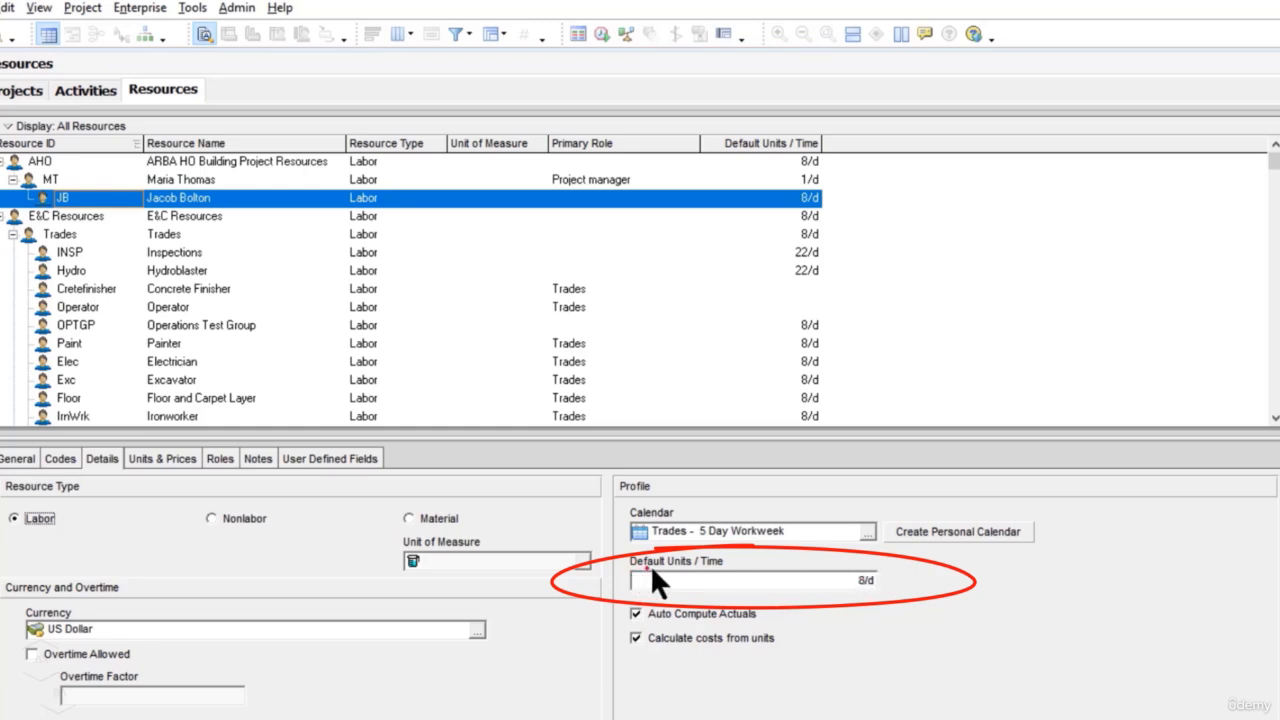
{"action": "left_click", "coordinate": [862, 582]}
{"action": "left_click_drag", "start_coordinate": [642, 581], "coordinate": [606, 583]}
{"action": "type", "text": "1/"}
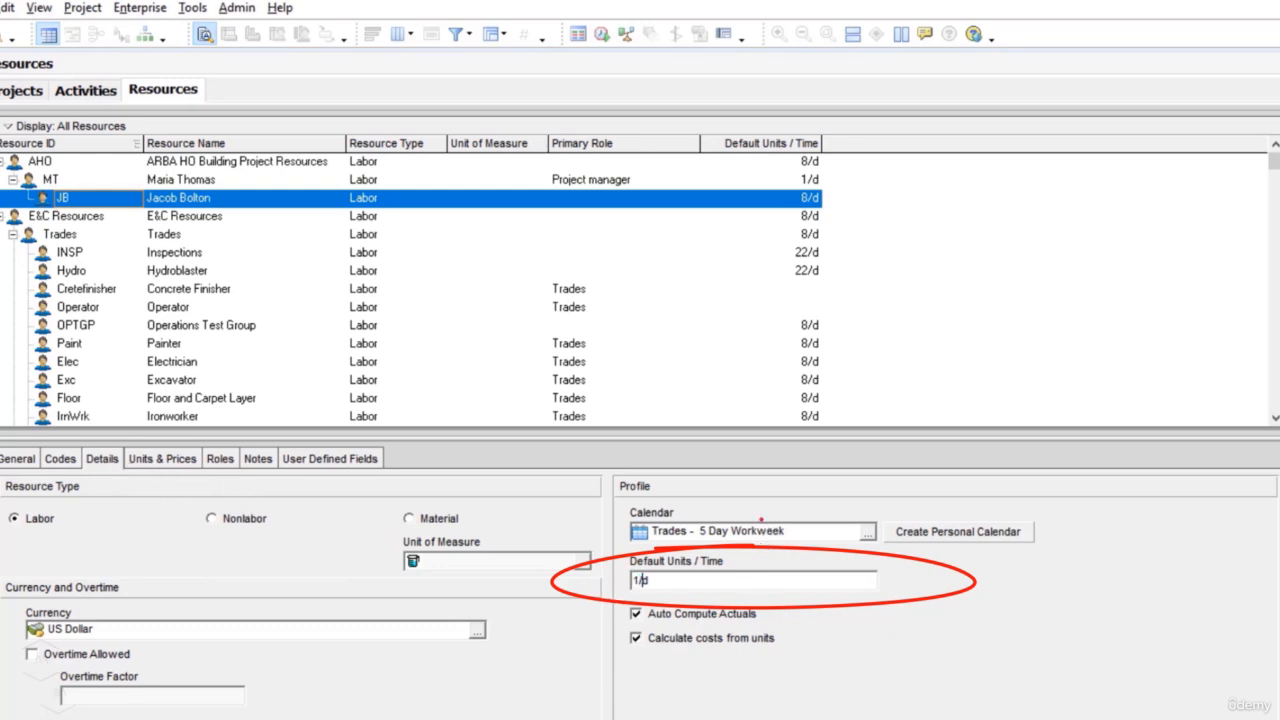
Step: Set the JB resource's max units per time to 1/d and its standard rate to $500/d for the 01-Jan-21 effective date
{"action": "left_click", "coordinate": [180, 460]}
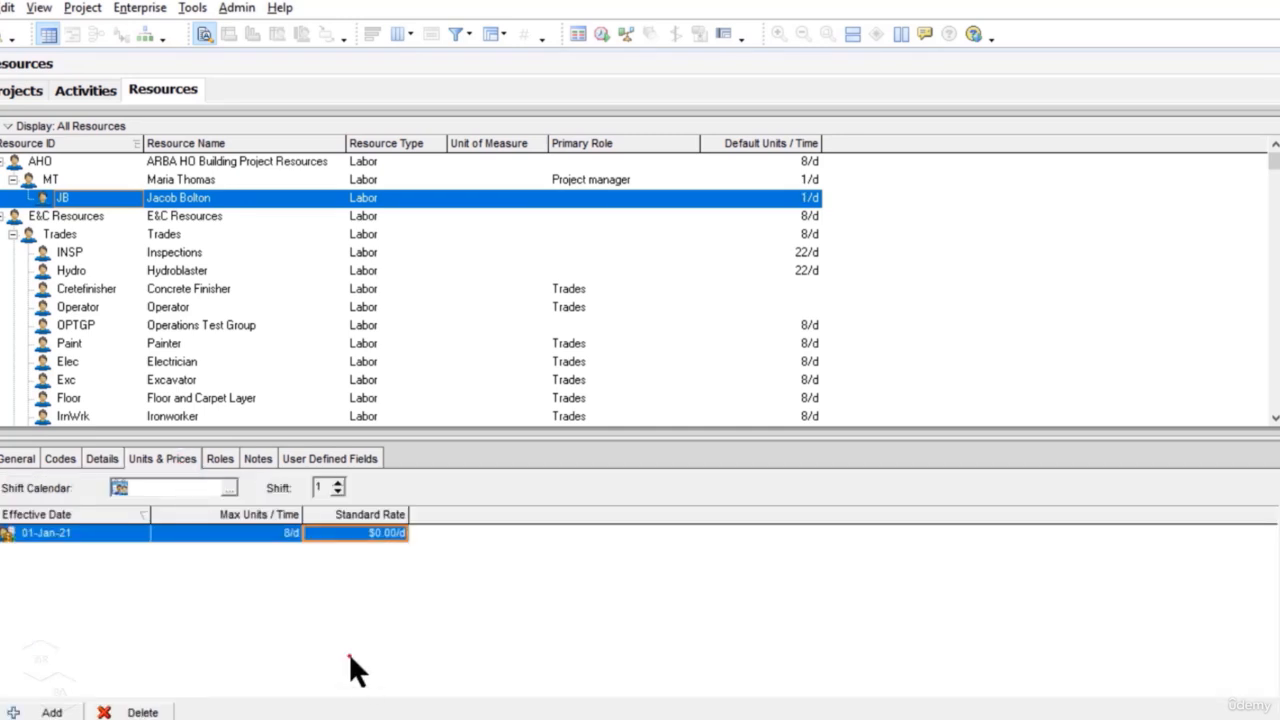
{"action": "left_click", "coordinate": [289, 532]}
{"action": "left_click", "coordinate": [289, 532]}
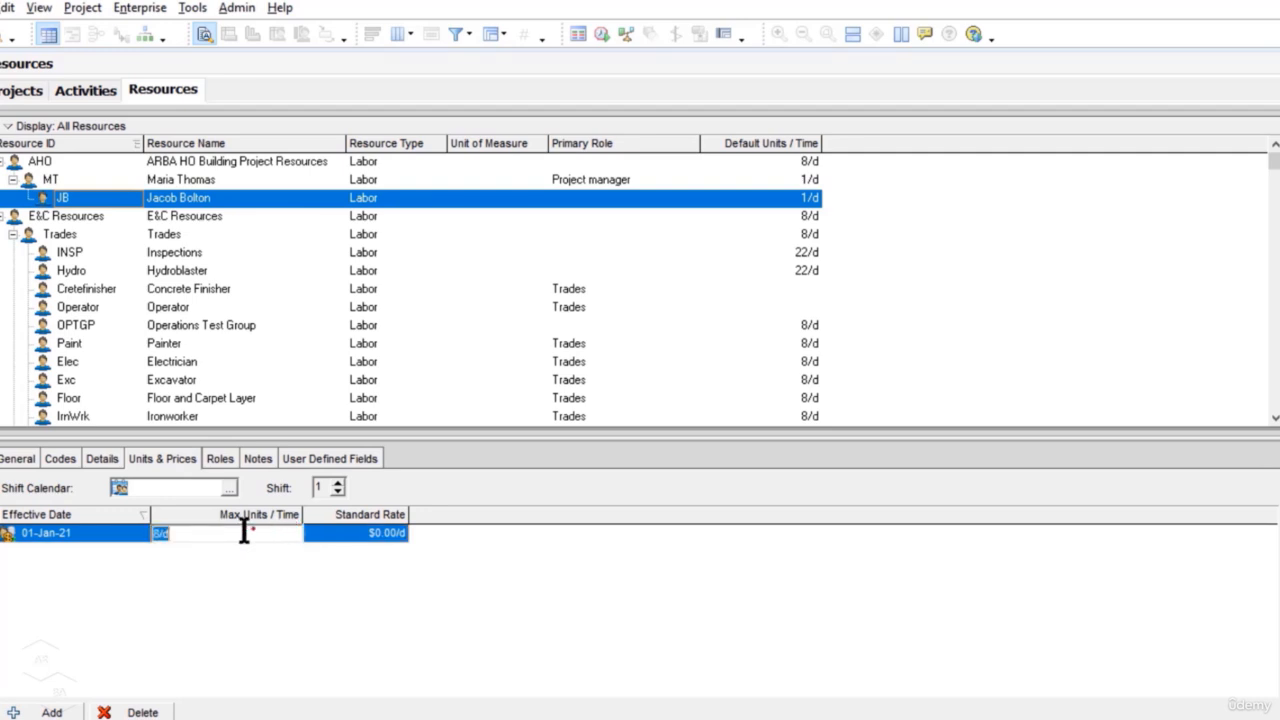
{"action": "left_click", "coordinate": [160, 533]}
{"action": "left_click_drag", "start_coordinate": [161, 533], "coordinate": [135, 528]}
{"action": "type", "text": "1/"}
{"action": "key", "text": "Return"}
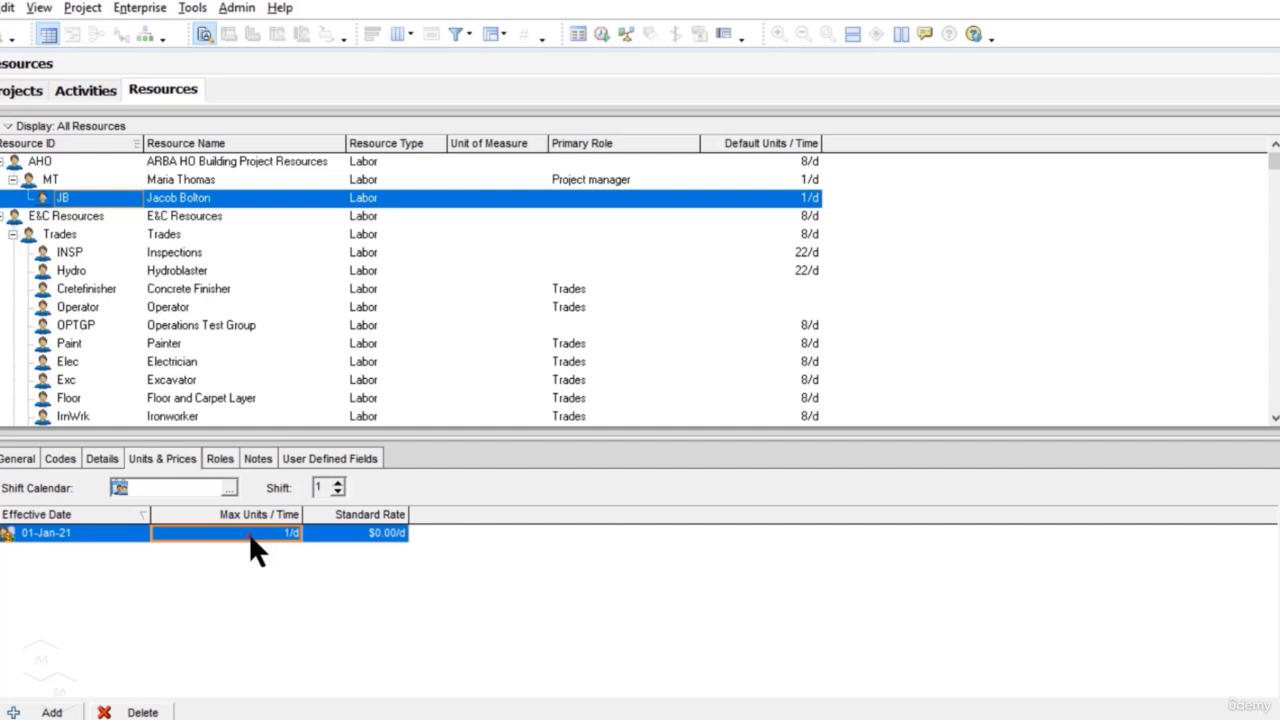
{"action": "left_click", "coordinate": [376, 535]}
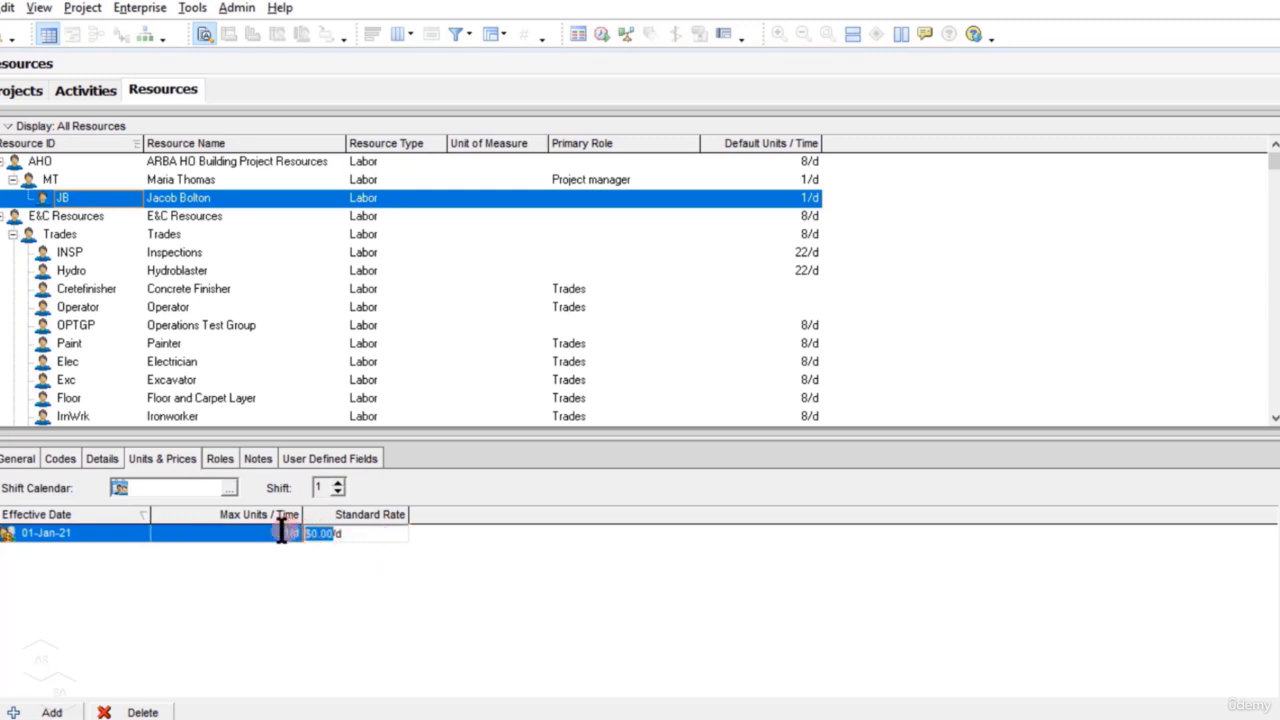
{"action": "type", "text": "500"}
{"action": "key", "text": "Return"}
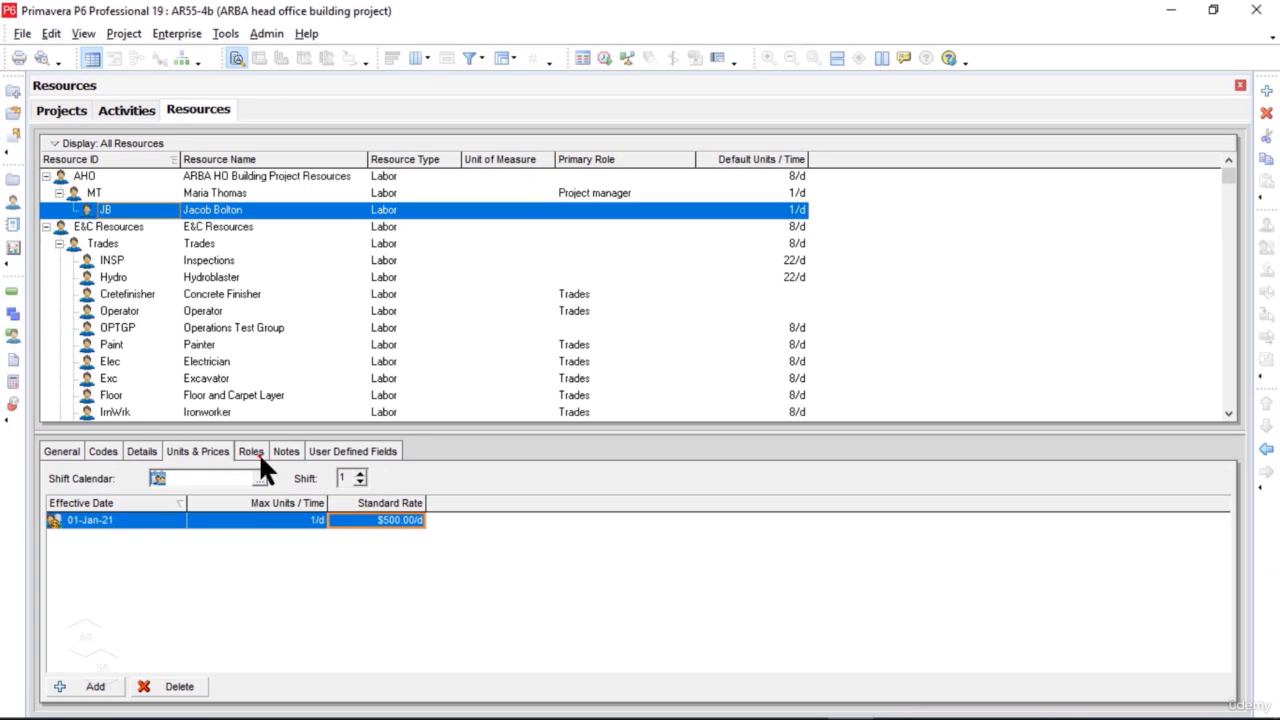
Step: Assign the APM.DA Design Architect role to the JB resource
{"action": "left_click", "coordinate": [258, 452]}
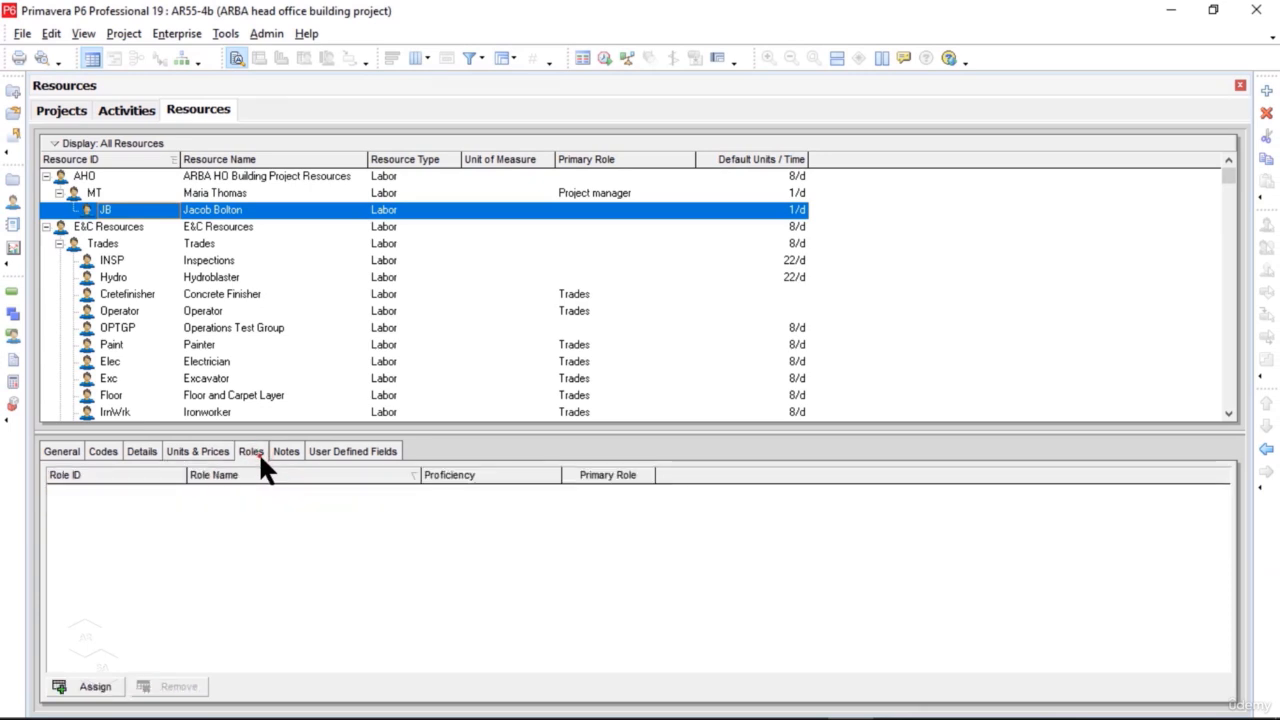
{"action": "left_click", "coordinate": [100, 688]}
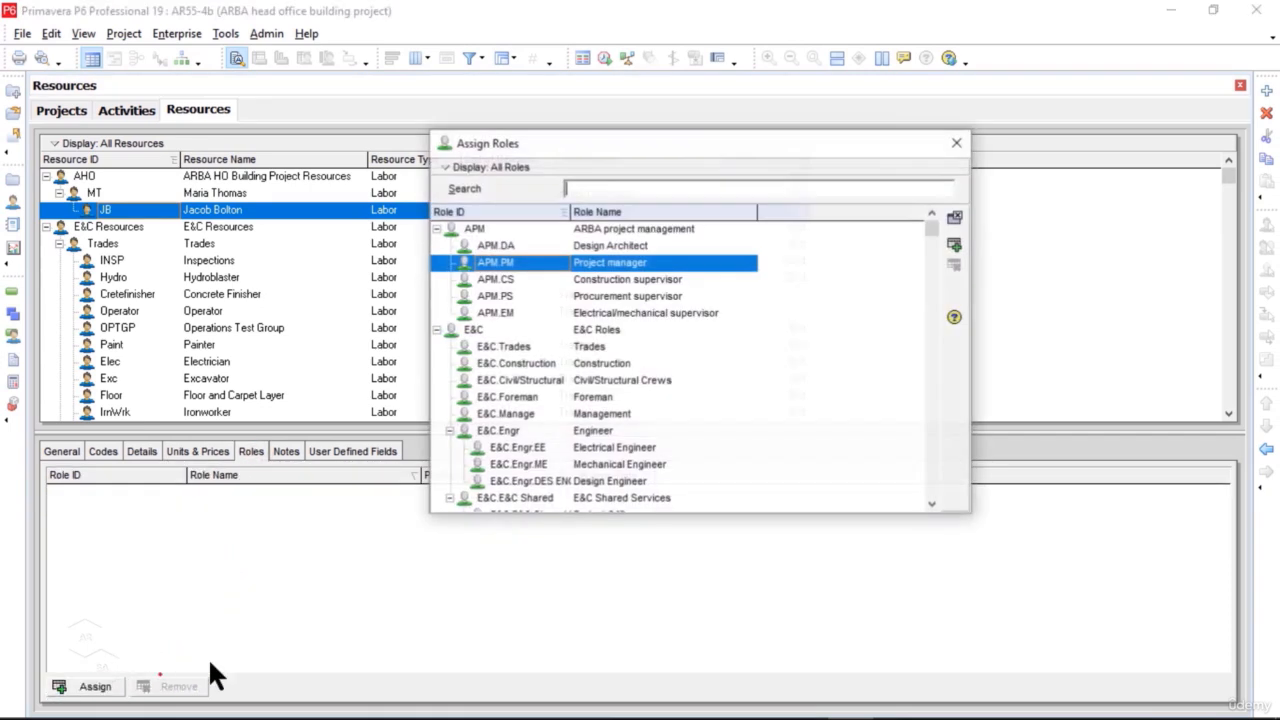
{"action": "left_click", "coordinate": [617, 249]}
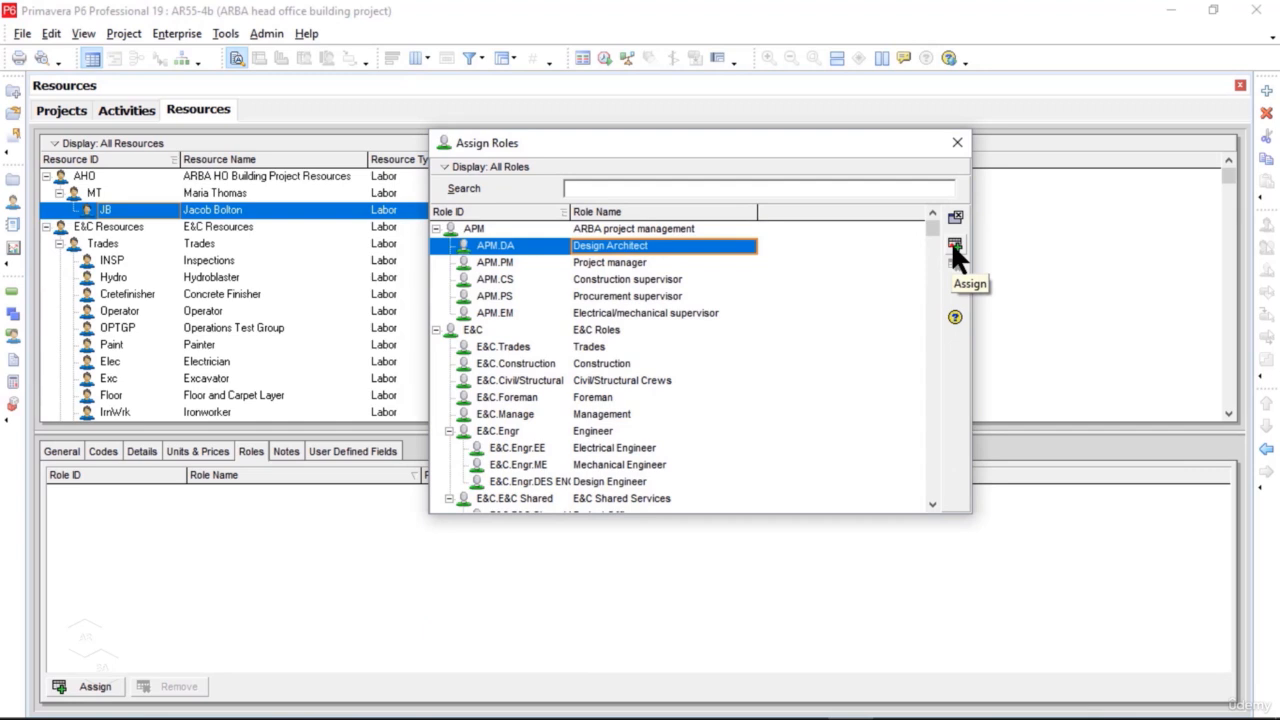
{"action": "left_click", "coordinate": [953, 246]}
{"action": "left_click", "coordinate": [953, 246]}
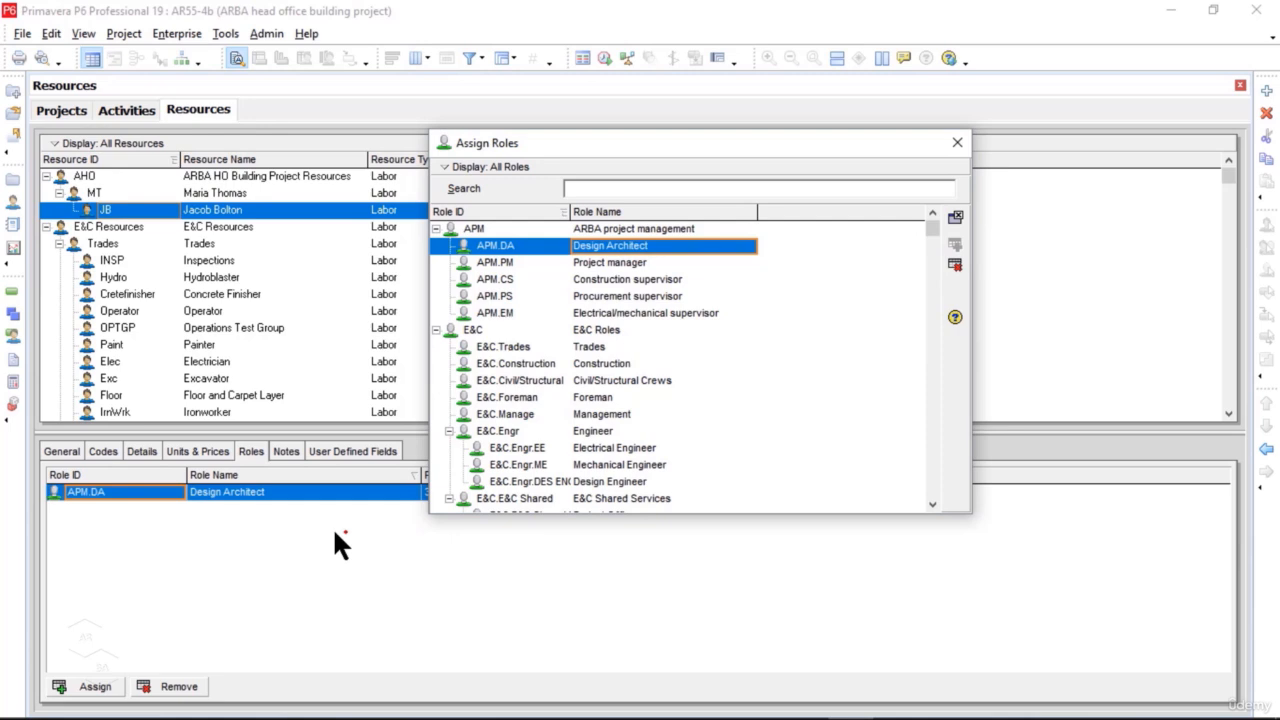
{"action": "left_click", "coordinate": [955, 218]}
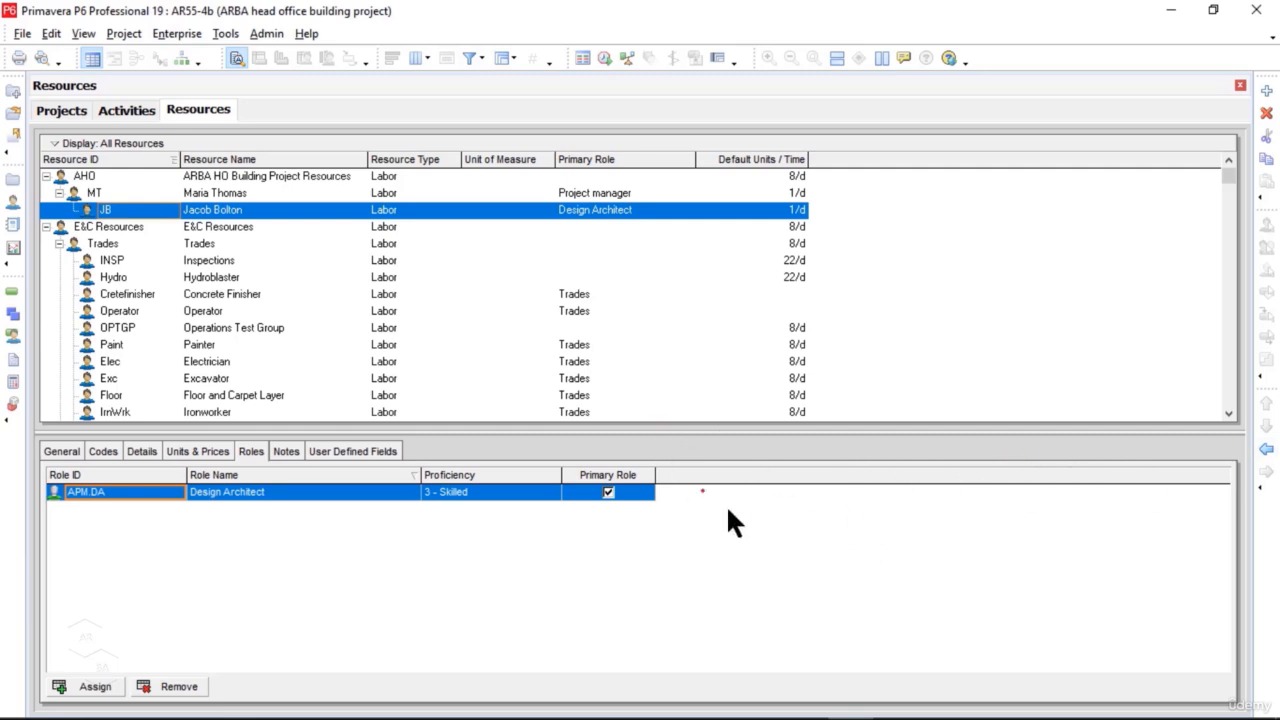
Step: Outdent the JB resource from MT to directly under AHO, and try moving it above MT and back below it
{"action": "left_click", "coordinate": [1266, 450]}
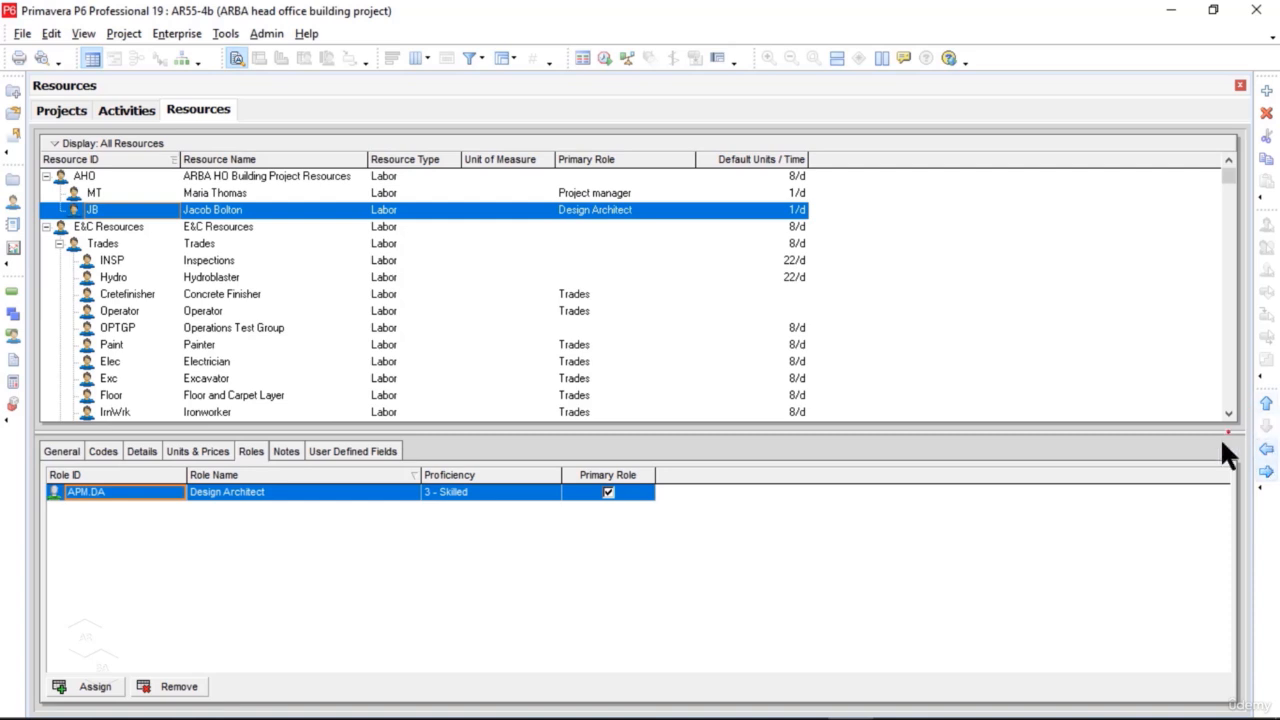
{"action": "left_click", "coordinate": [1267, 404]}
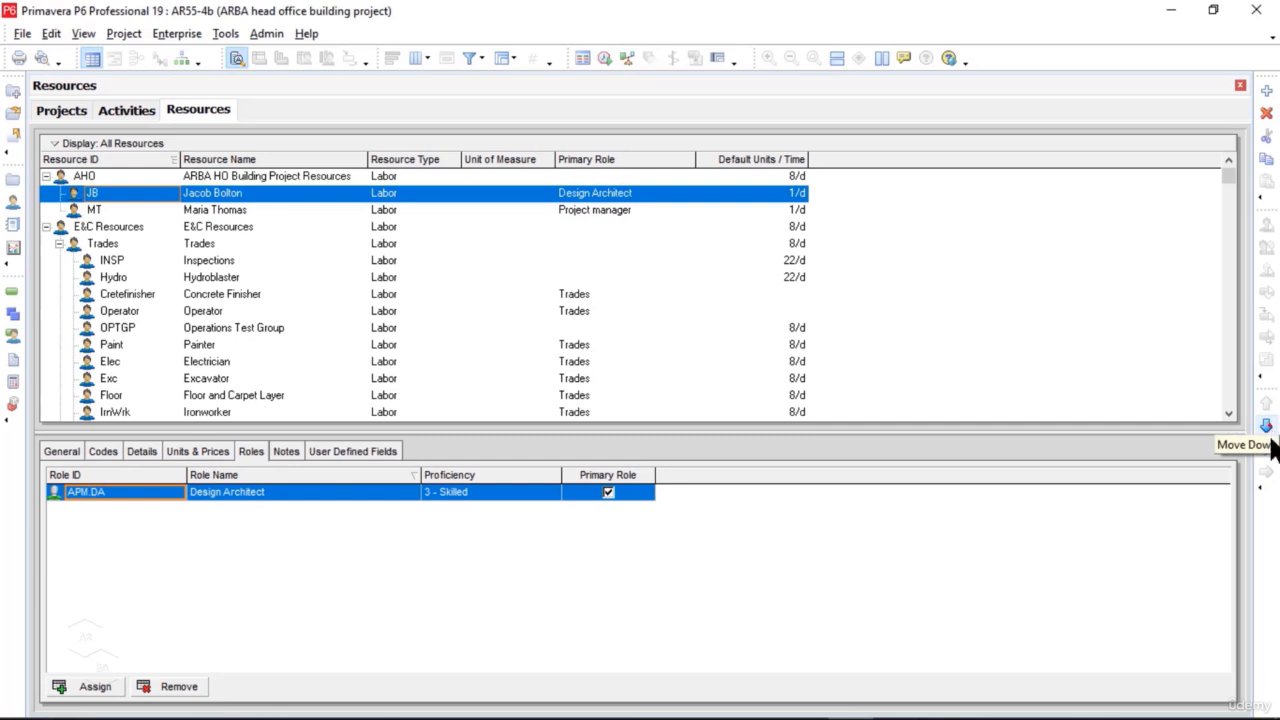
{"action": "left_click", "coordinate": [1266, 427]}
{"action": "left_click", "coordinate": [1266, 452]}
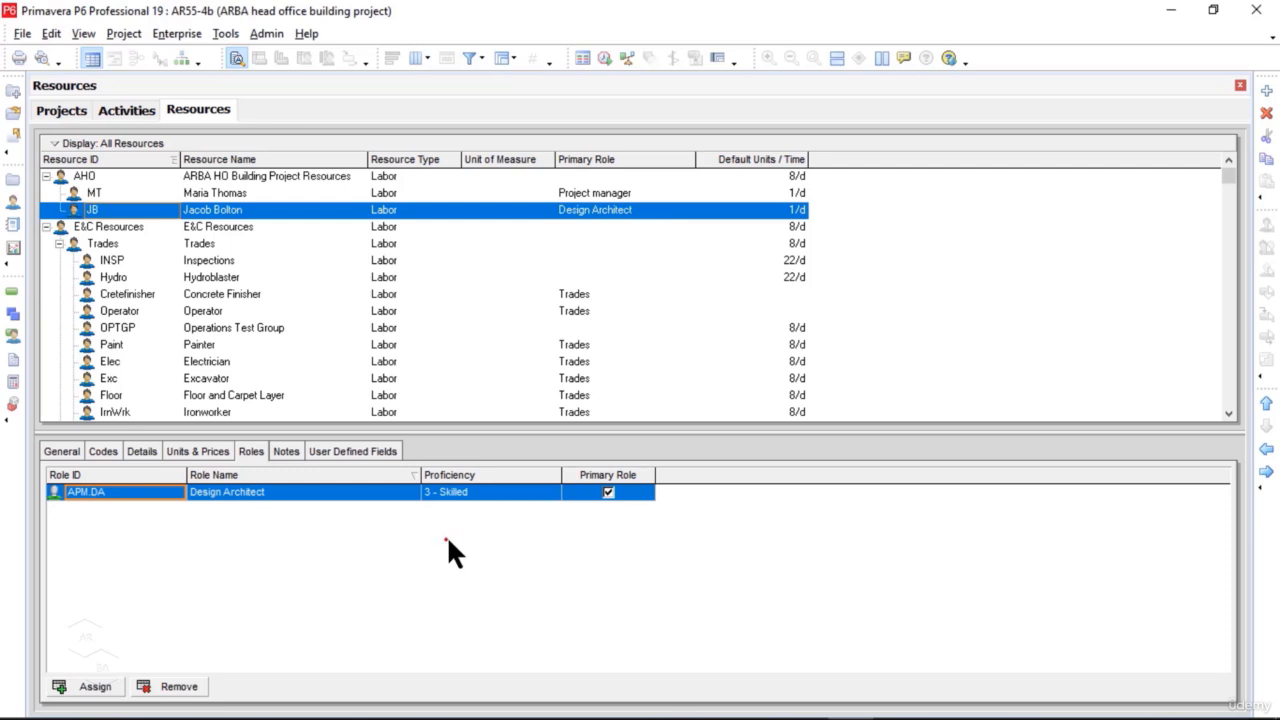
Step: Add a resource with the ID ML, enter the person's full name as its resource name and keep the Labor resource type
{"action": "left_click", "coordinate": [1267, 91]}
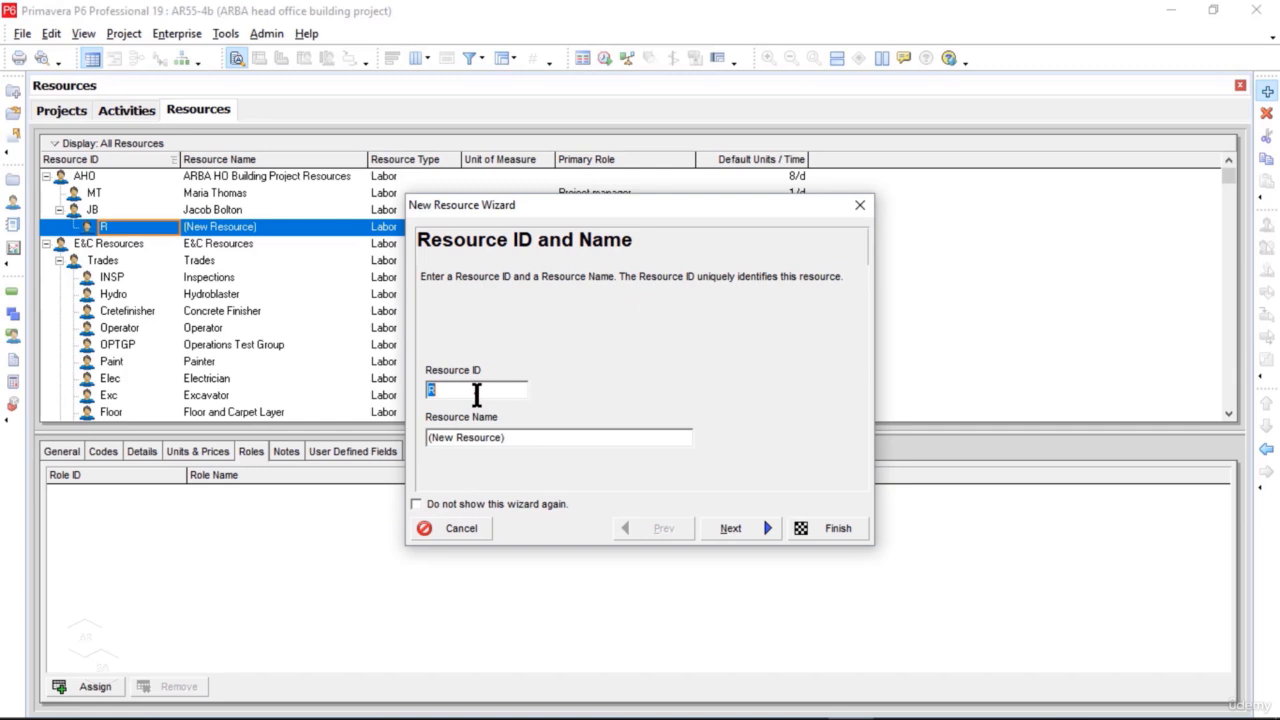
{"action": "type", "text": "ML"}
{"action": "left_click_drag", "start_coordinate": [530, 440], "coordinate": [438, 445]}
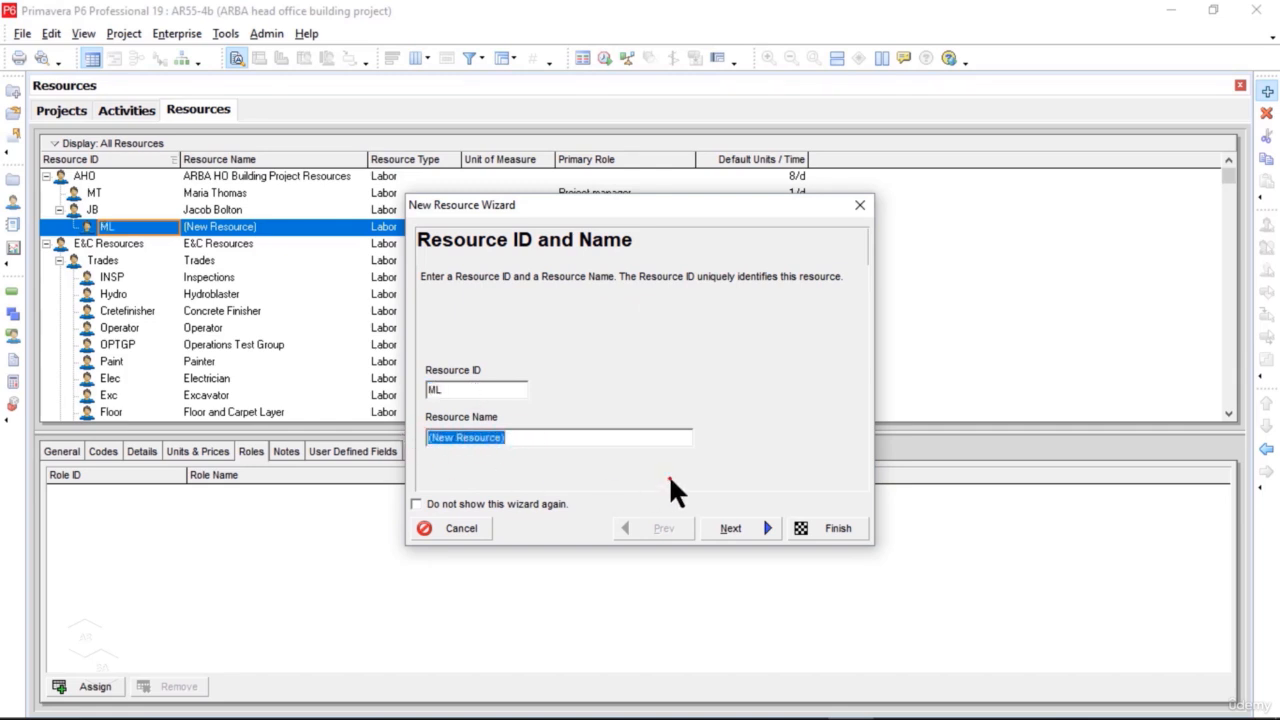
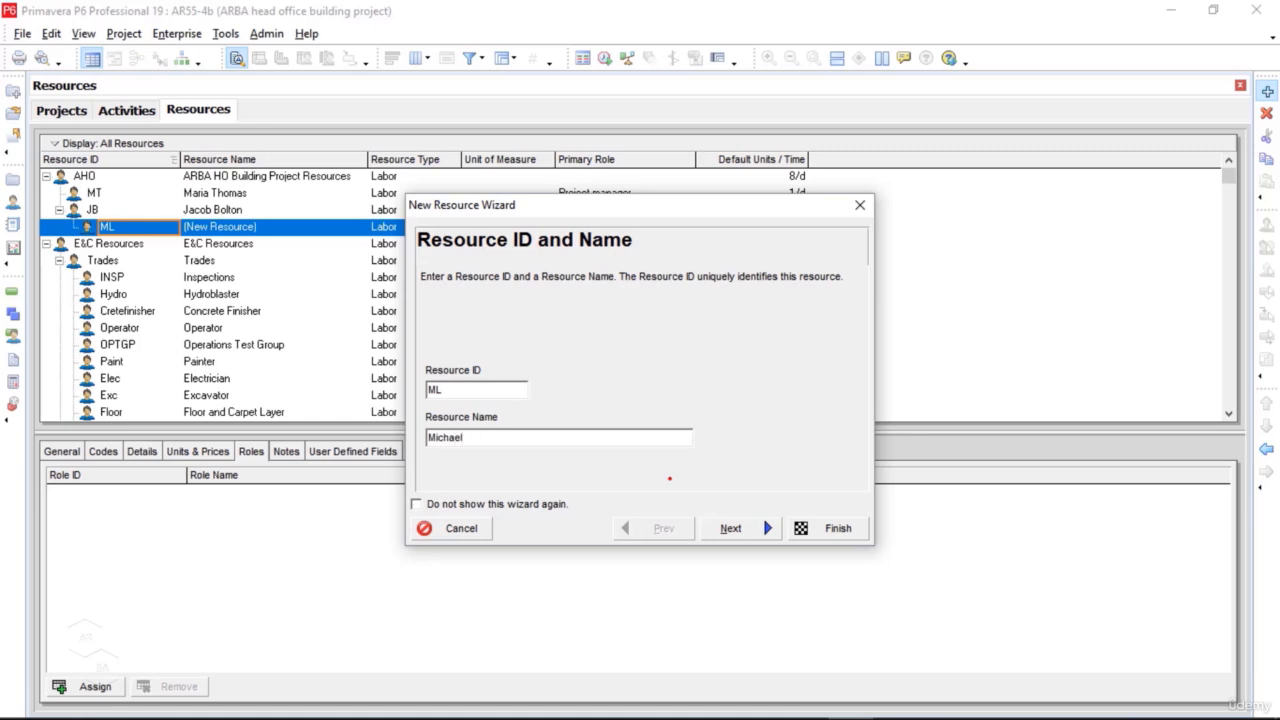
{"action": "left_click", "coordinate": [731, 533]}
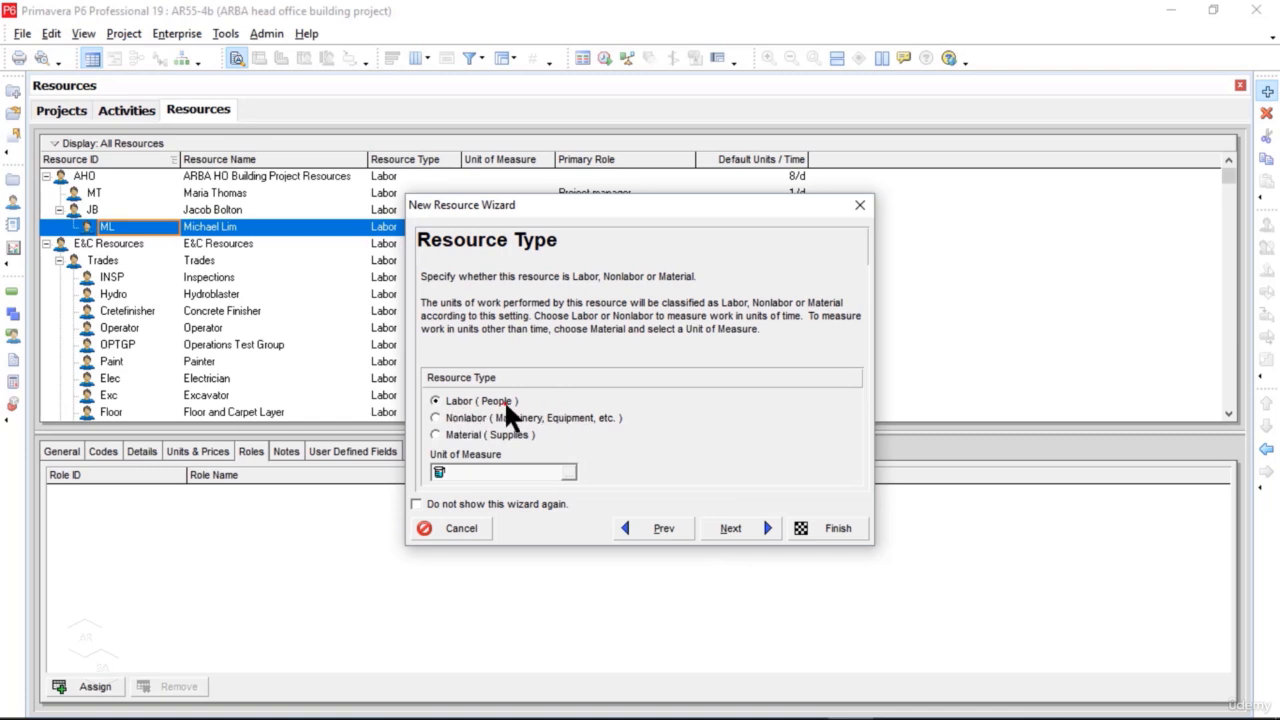
{"action": "left_click", "coordinate": [750, 535]}
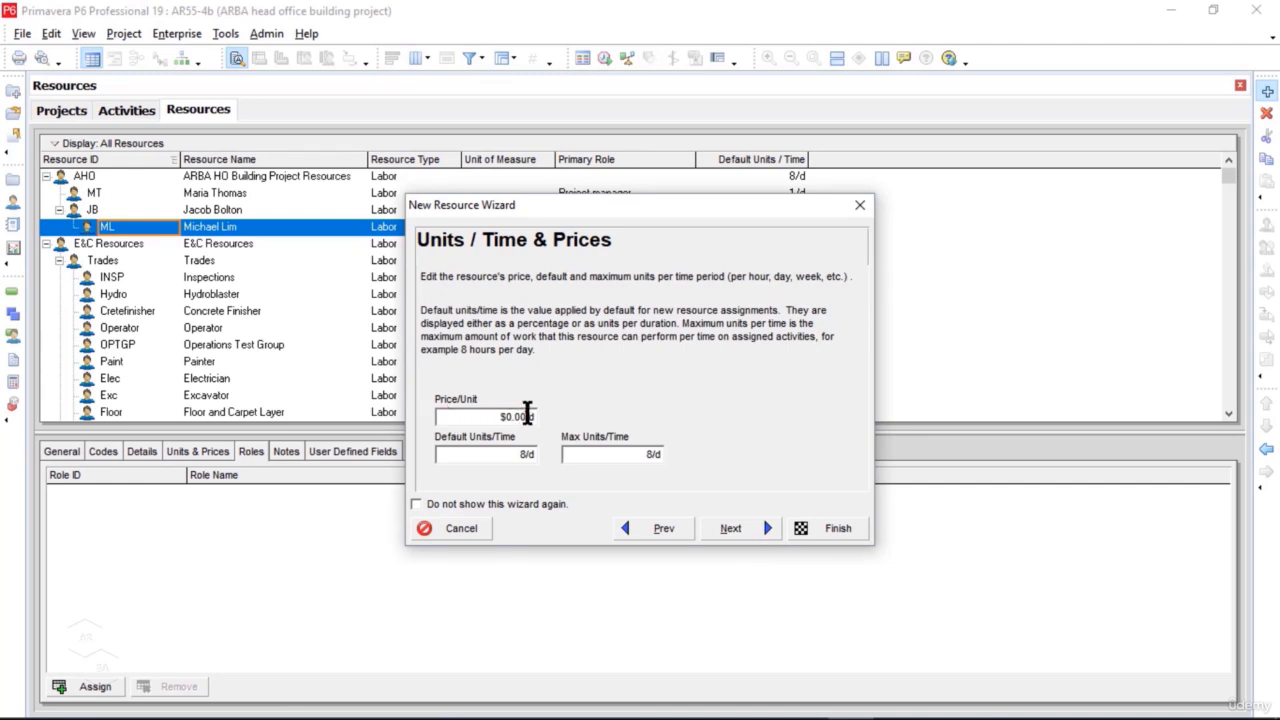
Step: Set the ML resource's price per unit to $400/d and both its default and max units per time to 3/d
{"action": "left_click", "coordinate": [527, 416]}
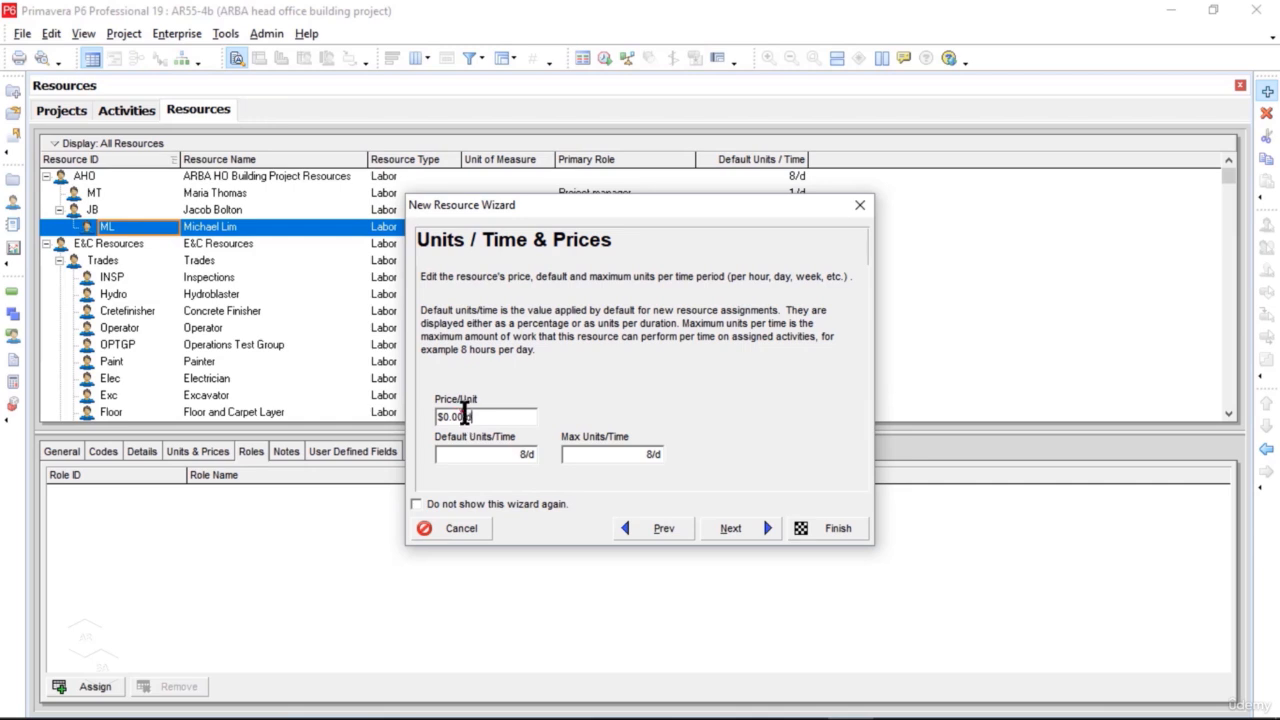
{"action": "left_click_drag", "start_coordinate": [470, 416], "coordinate": [410, 415]}
{"action": "type", "text": "400"}
{"action": "left_click", "coordinate": [514, 455]}
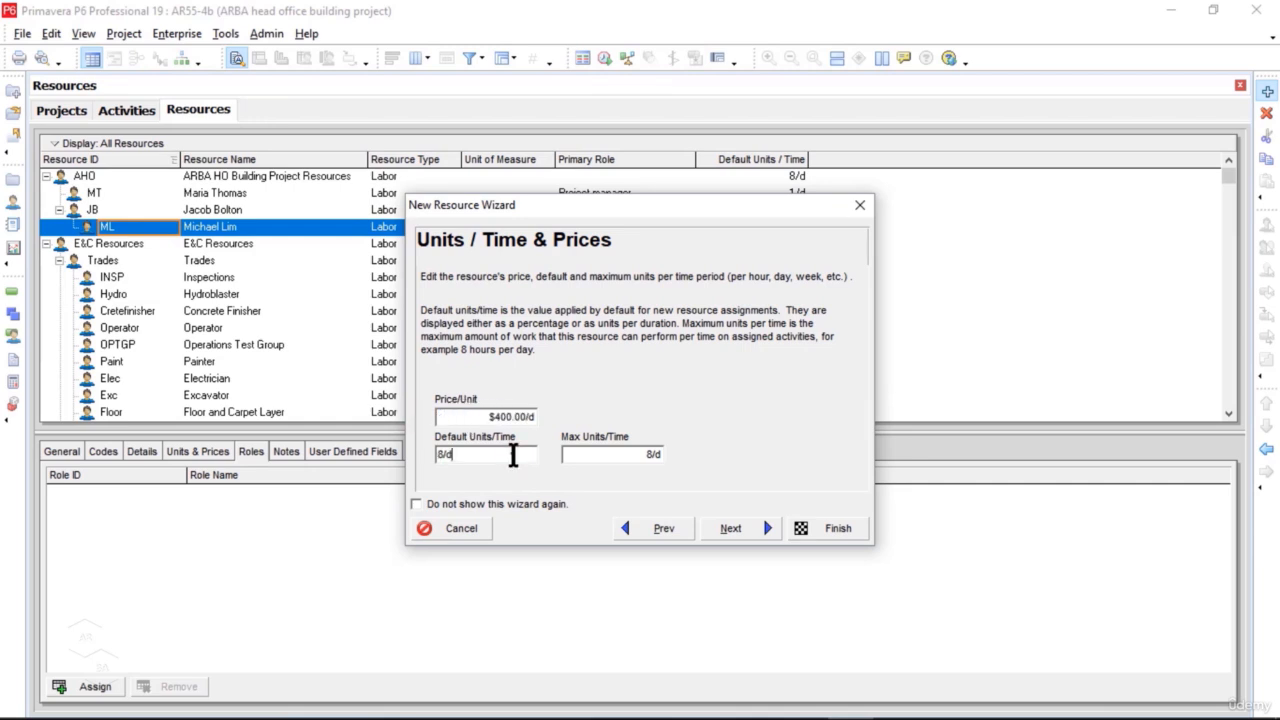
{"action": "left_click_drag", "start_coordinate": [514, 455], "coordinate": [443, 458]}
{"action": "type", "text": "3"}
{"action": "left_click", "coordinate": [654, 458]}
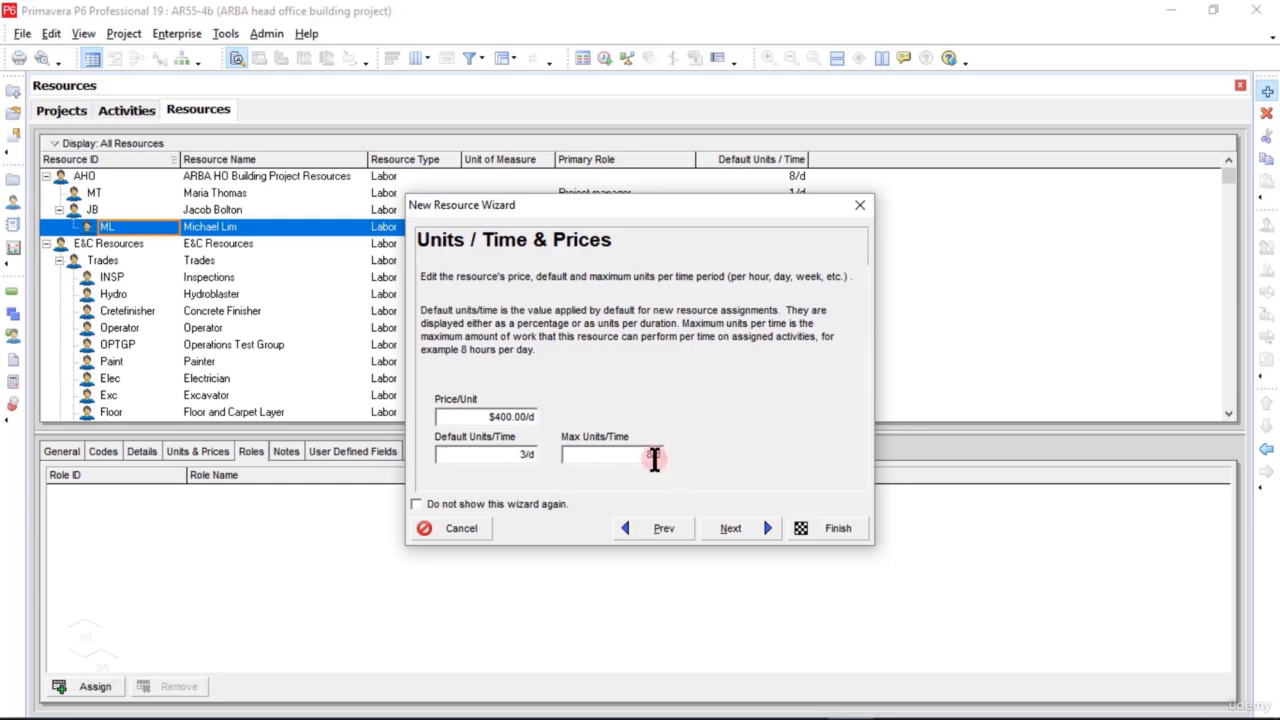
{"action": "left_click", "coordinate": [570, 454]}
{"action": "left_click_drag", "start_coordinate": [570, 454], "coordinate": [563, 453]}
{"action": "type", "text": "3/d"}
{"action": "left_click", "coordinate": [758, 538]}
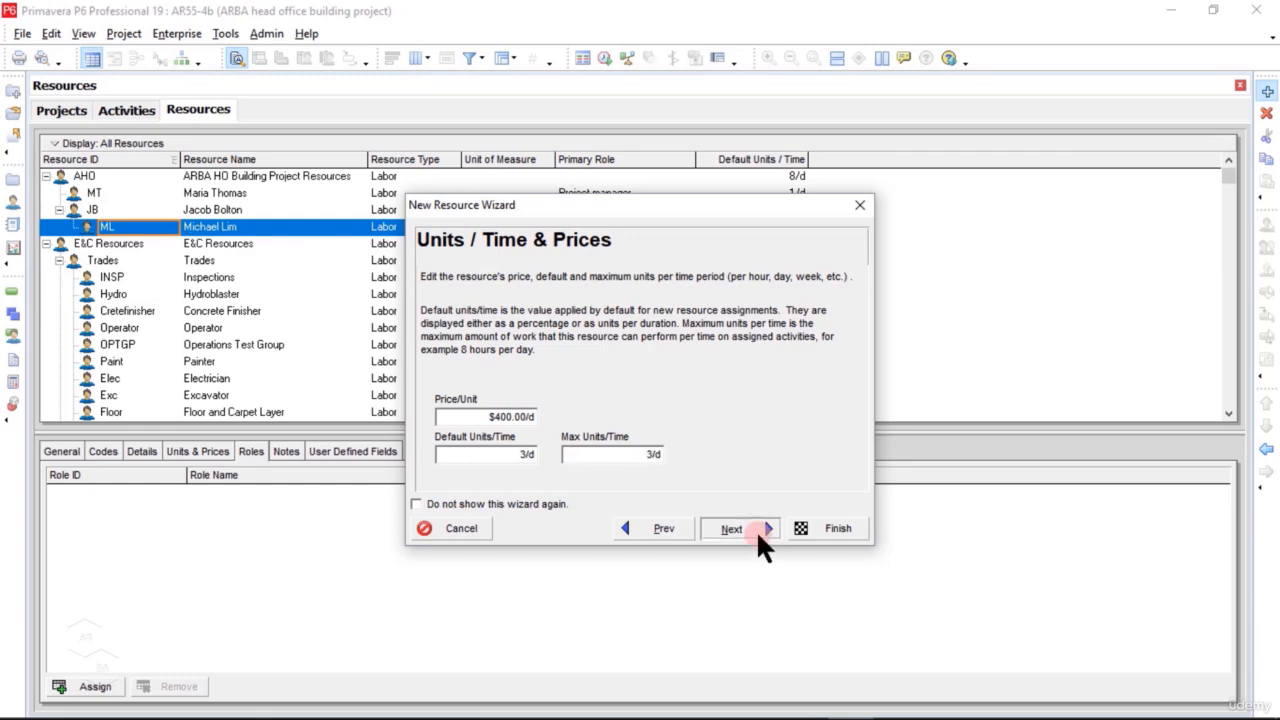
{"action": "left_click", "coordinate": [757, 532]}
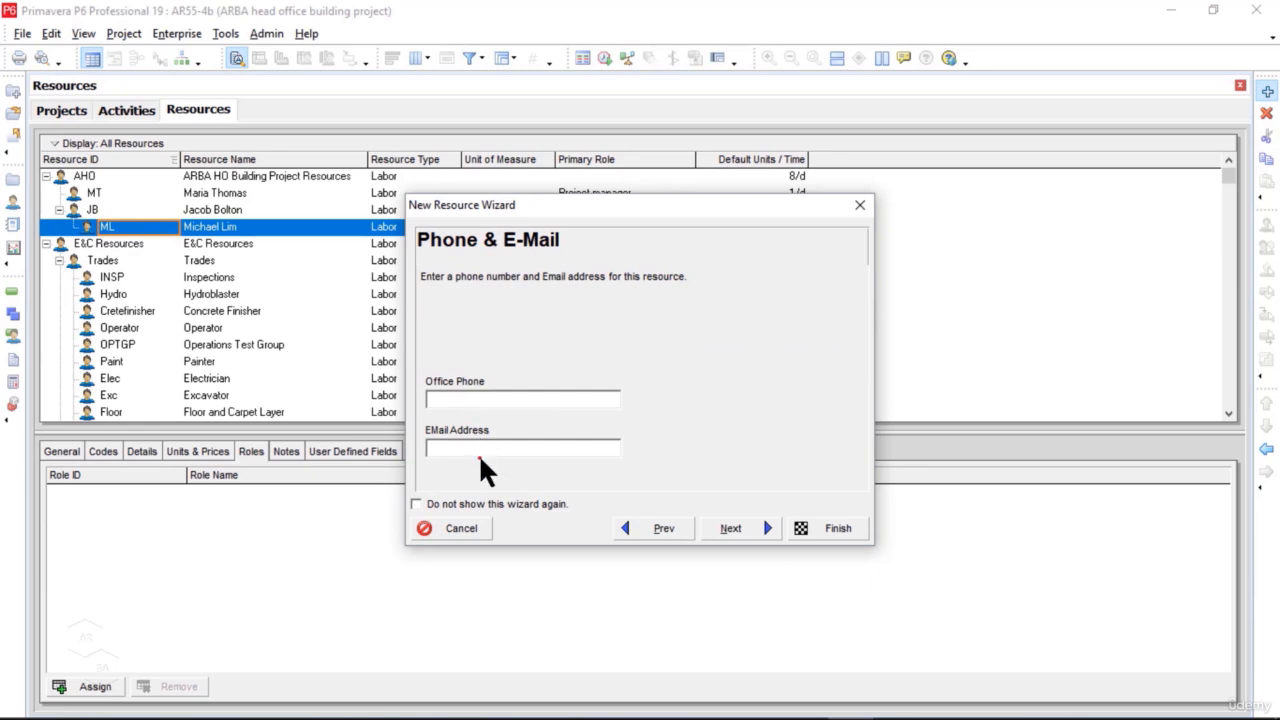
Step: Finish creating ML with the APM.CS Construction supervisor role and no contact details, and outdent it from JB to directly under AHO
{"action": "left_click", "coordinate": [746, 531]}
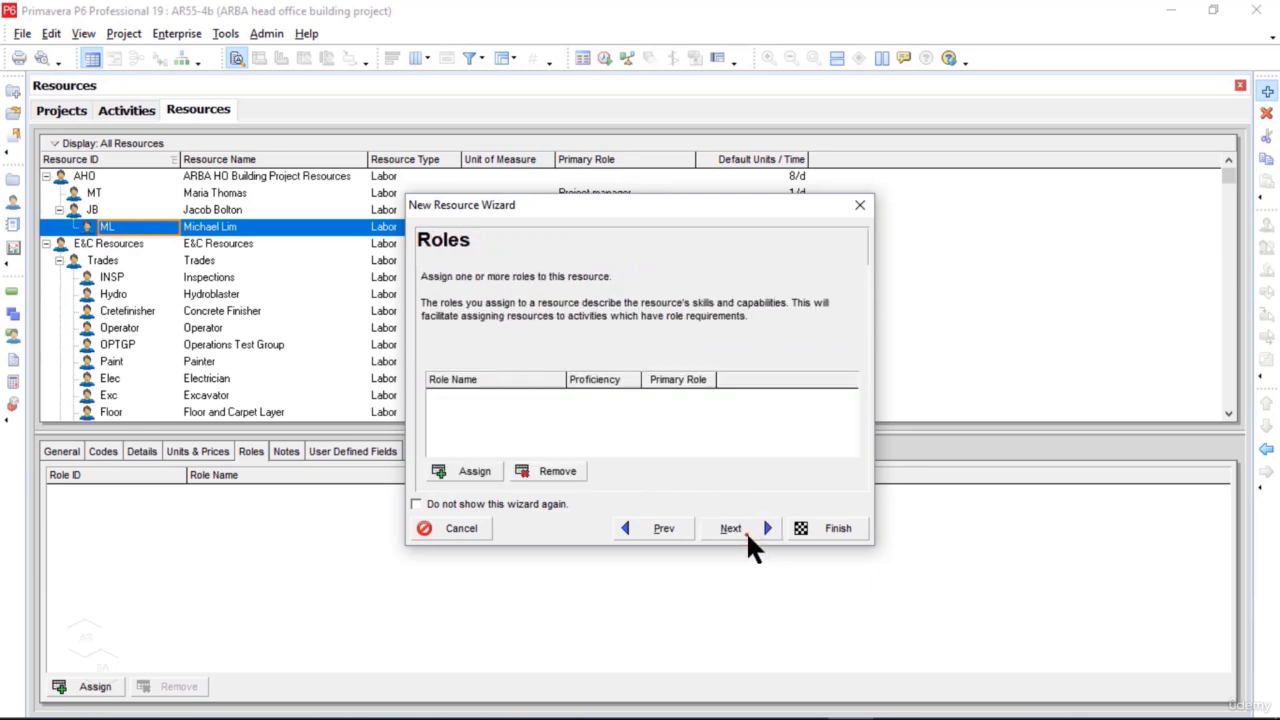
{"action": "left_click", "coordinate": [483, 471]}
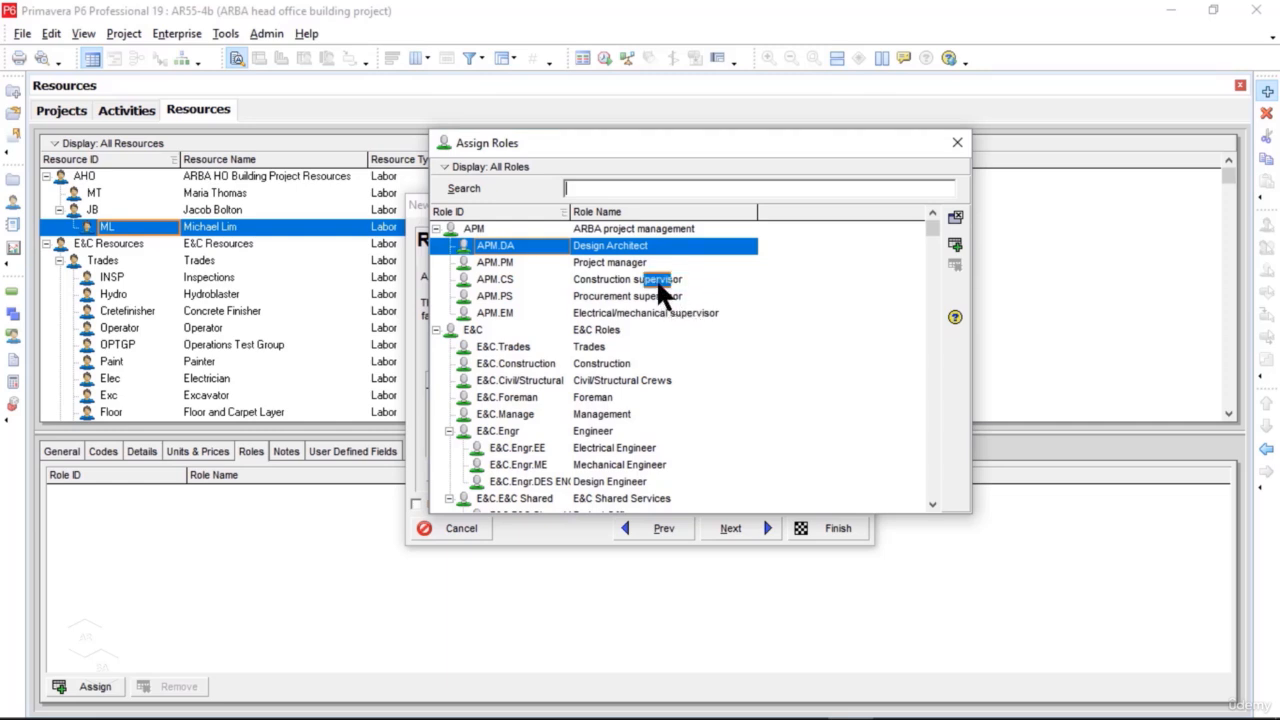
{"action": "left_click", "coordinate": [658, 281]}
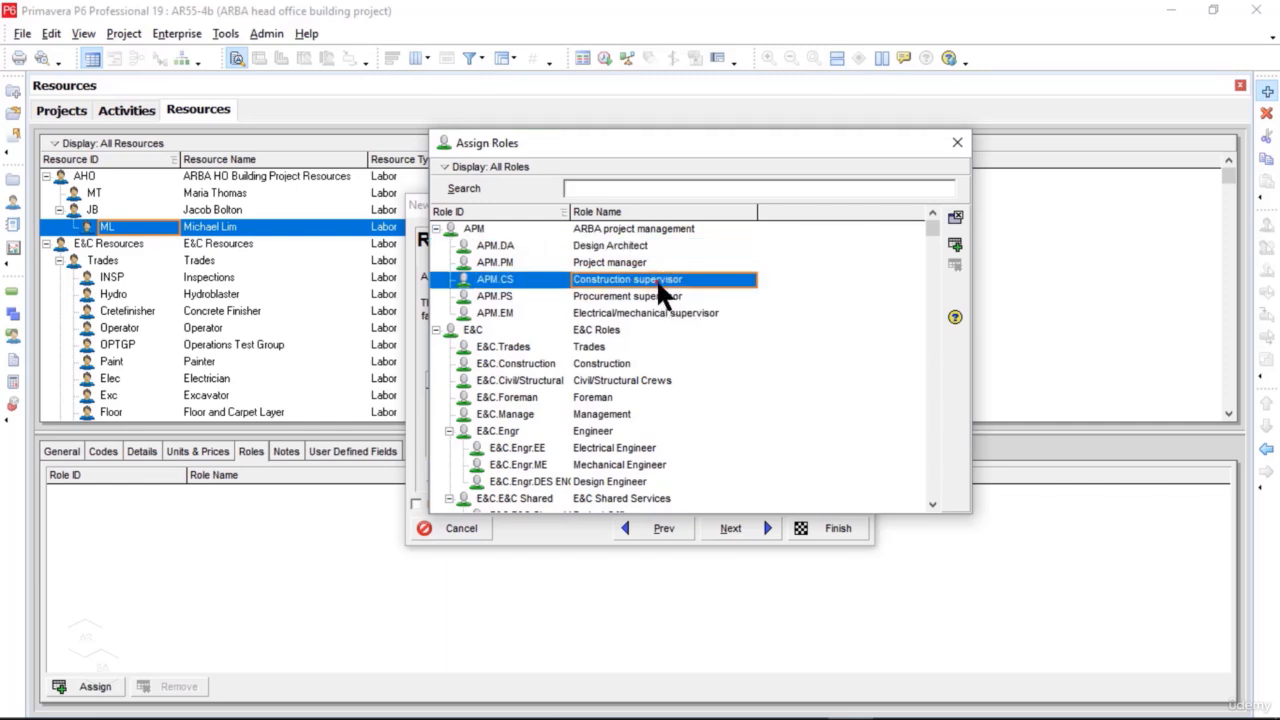
{"action": "left_click", "coordinate": [956, 245]}
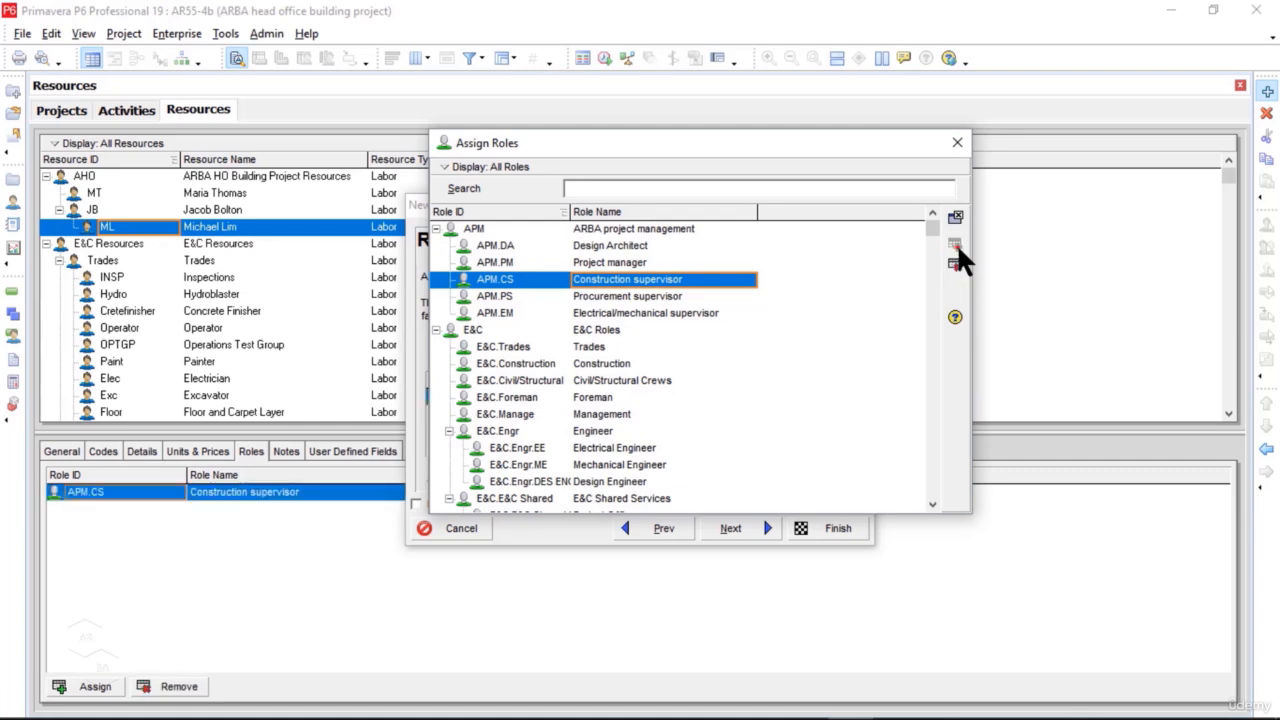
{"action": "left_click", "coordinate": [962, 148]}
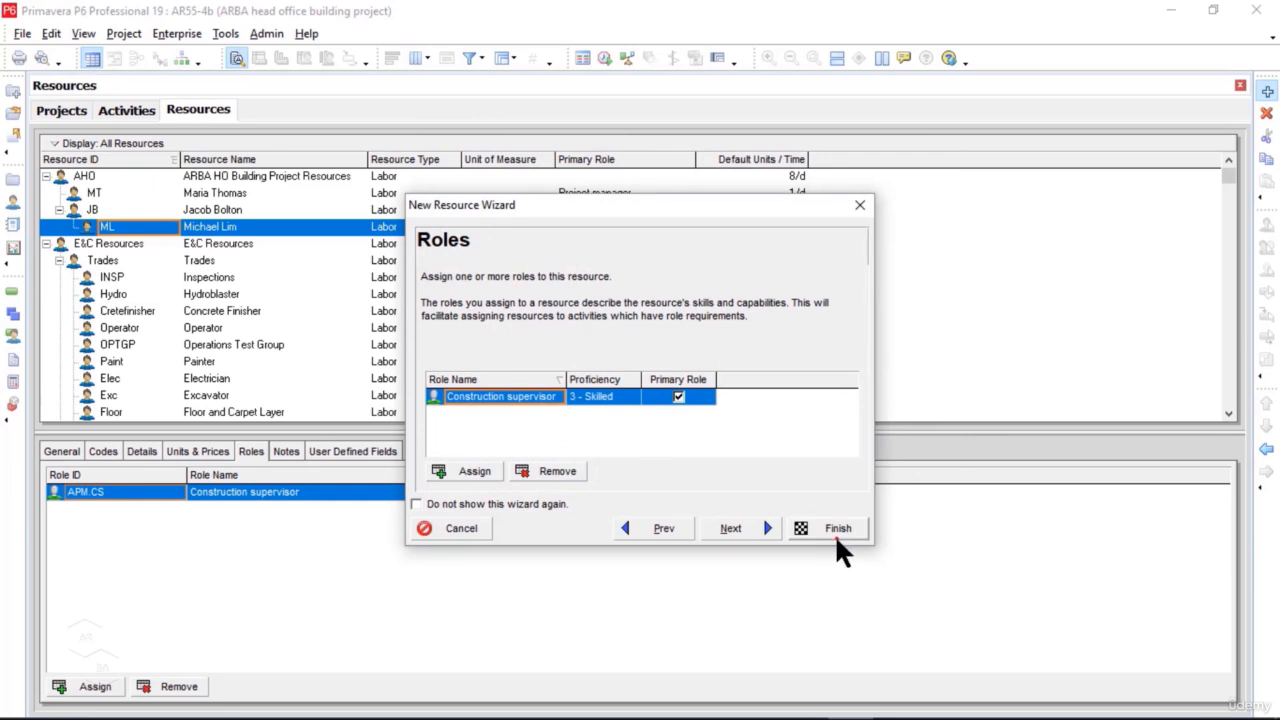
{"action": "left_click", "coordinate": [834, 530]}
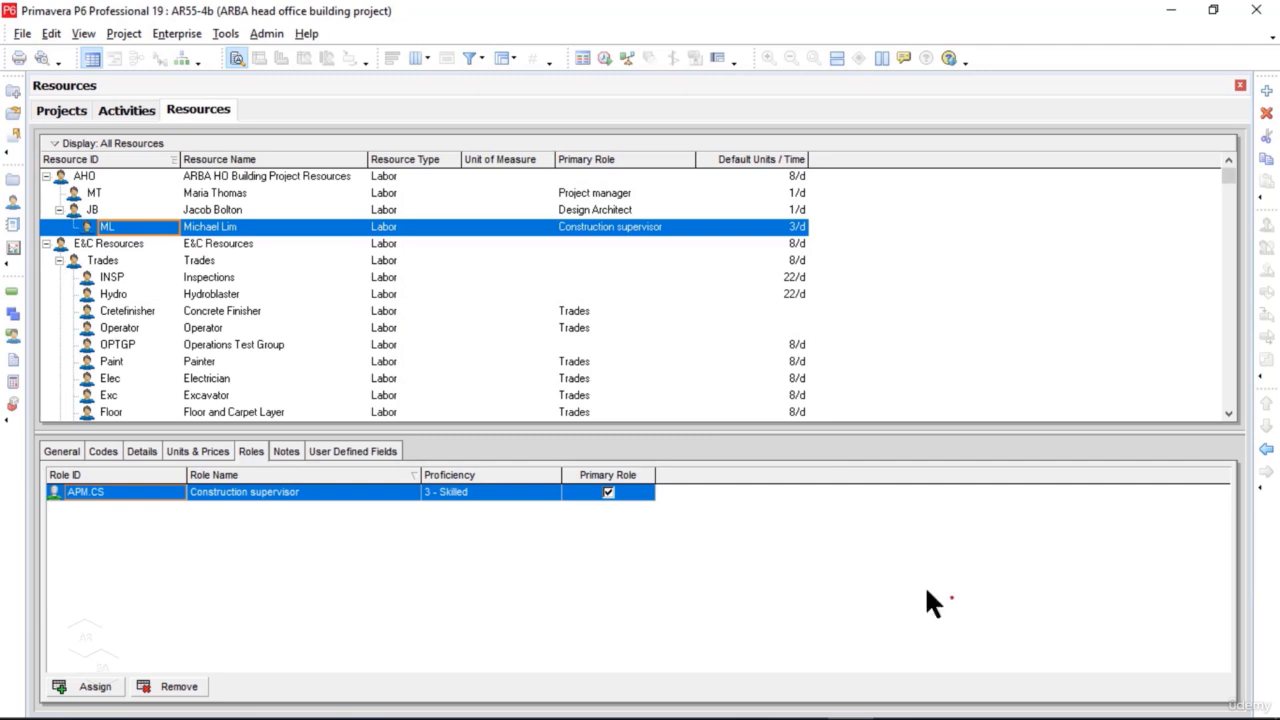
{"action": "left_click", "coordinate": [100, 226]}
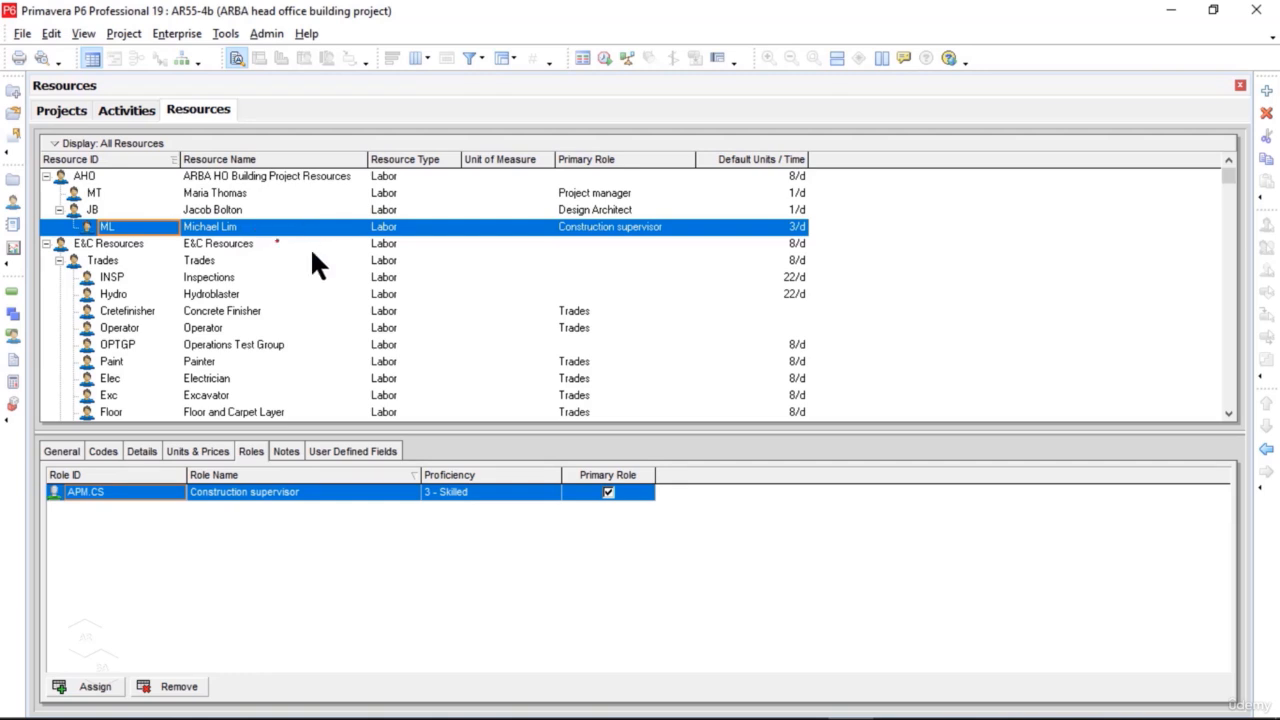
{"action": "left_click", "coordinate": [1266, 451]}
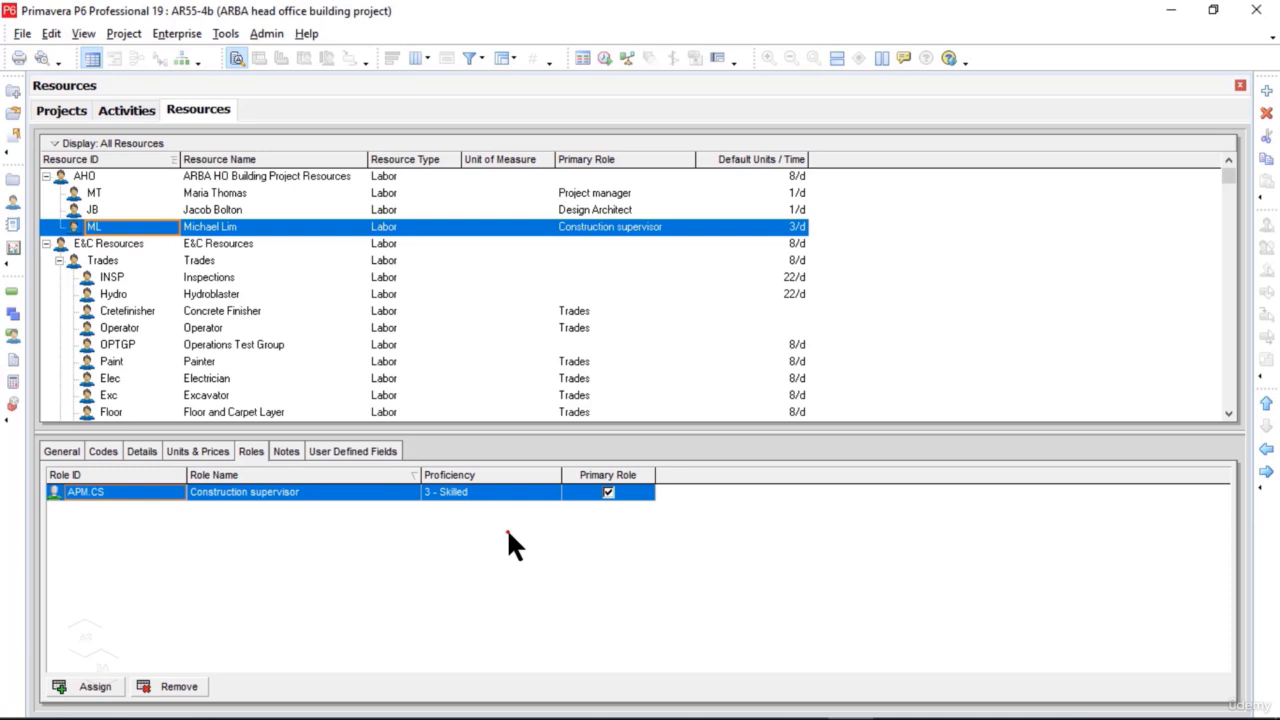
Step: Add a child resource under ML with the ID BJ and enter the person's full name as its resource name
{"action": "key", "text": "Insert"}
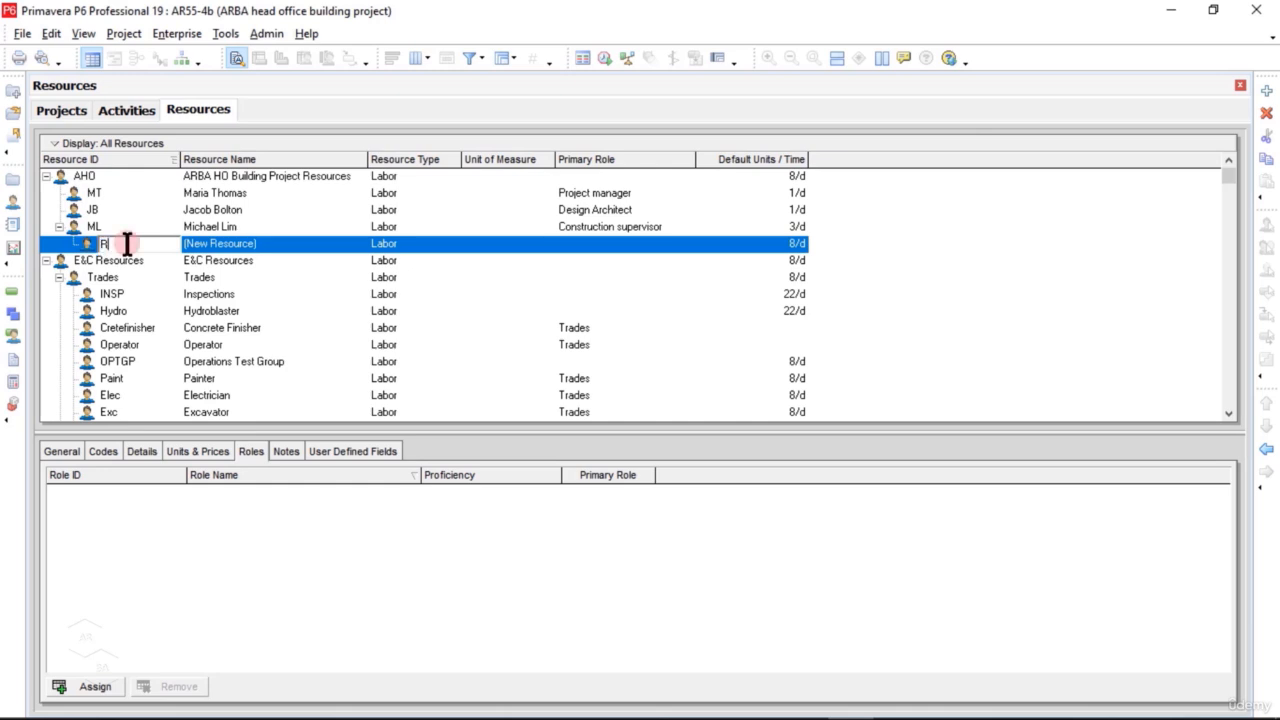
{"action": "type", "text": "BJ"}
{"action": "left_click", "coordinate": [266, 244]}
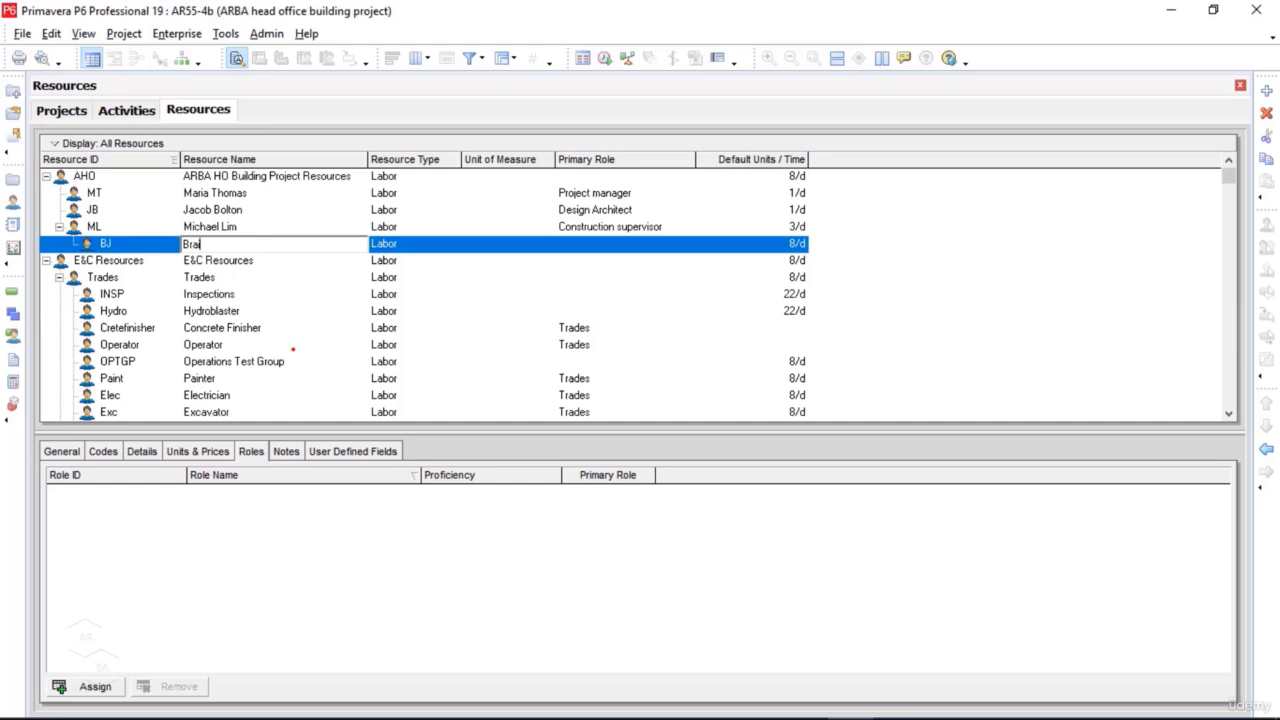
{"action": "left_click", "coordinate": [75, 455]}
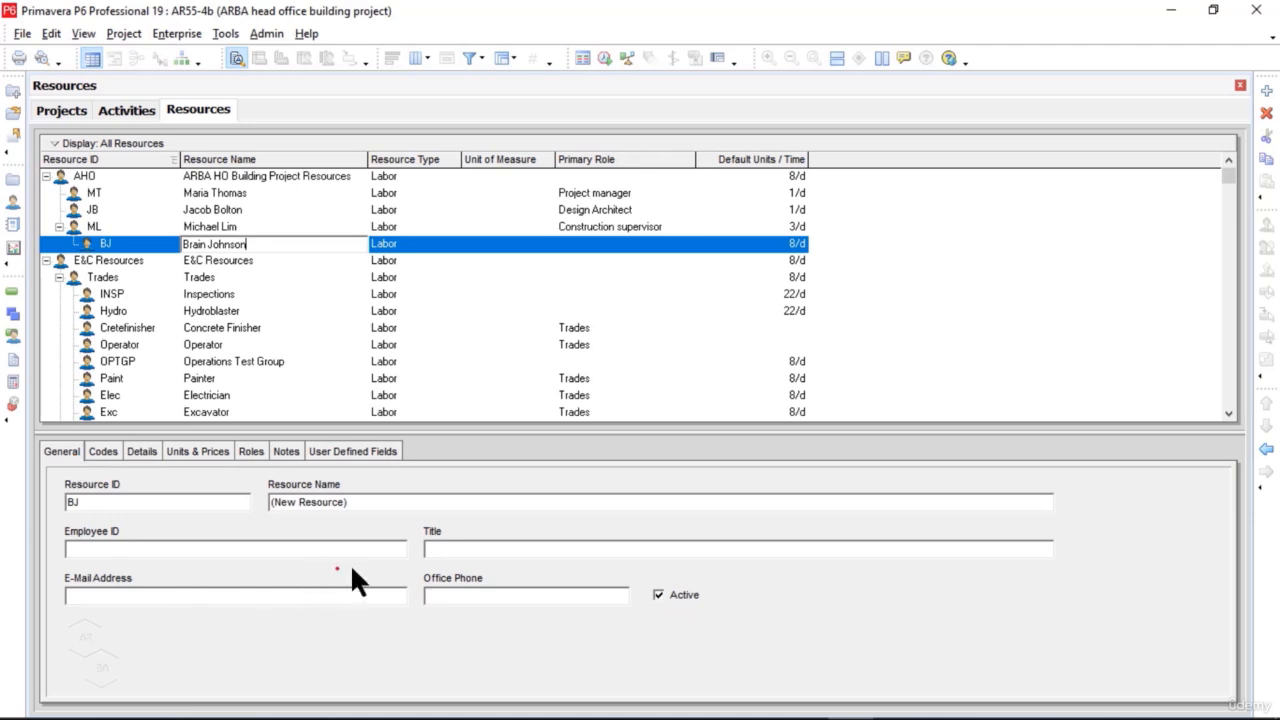
{"action": "key", "text": "Return"}
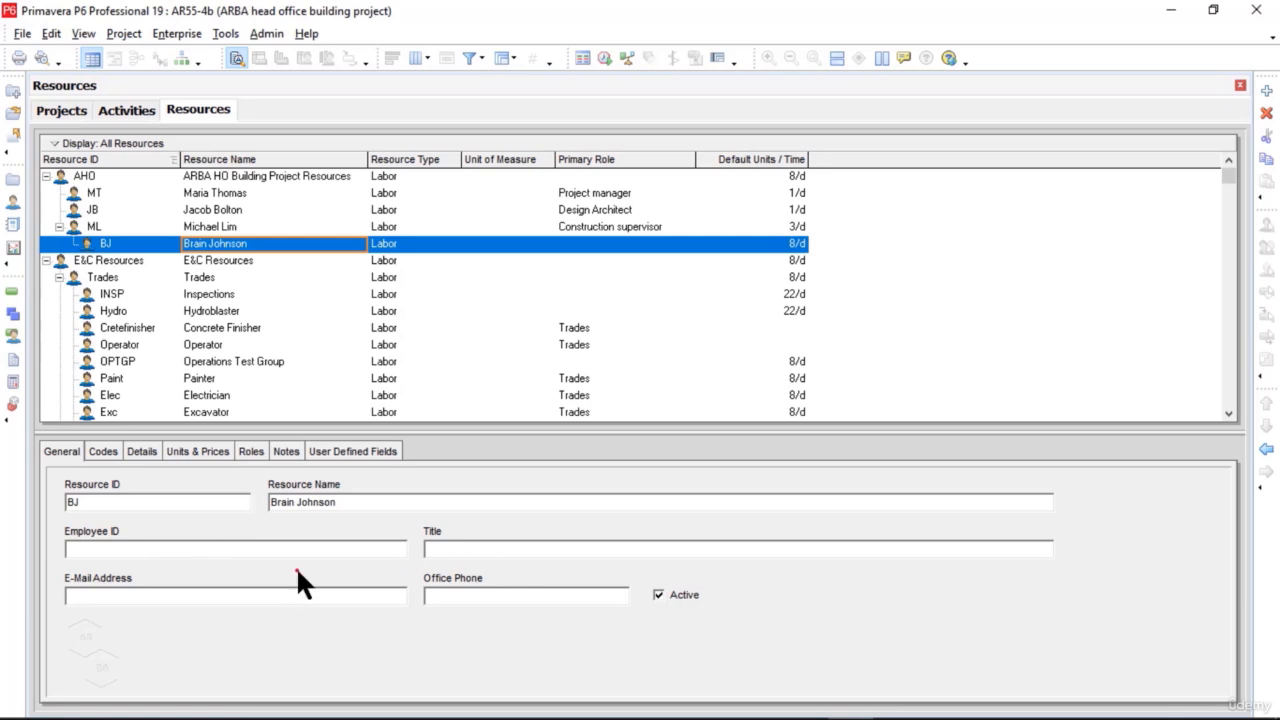
Step: Set the BJ resource's default units per time to 1/d in its details
{"action": "left_click", "coordinate": [142, 451]}
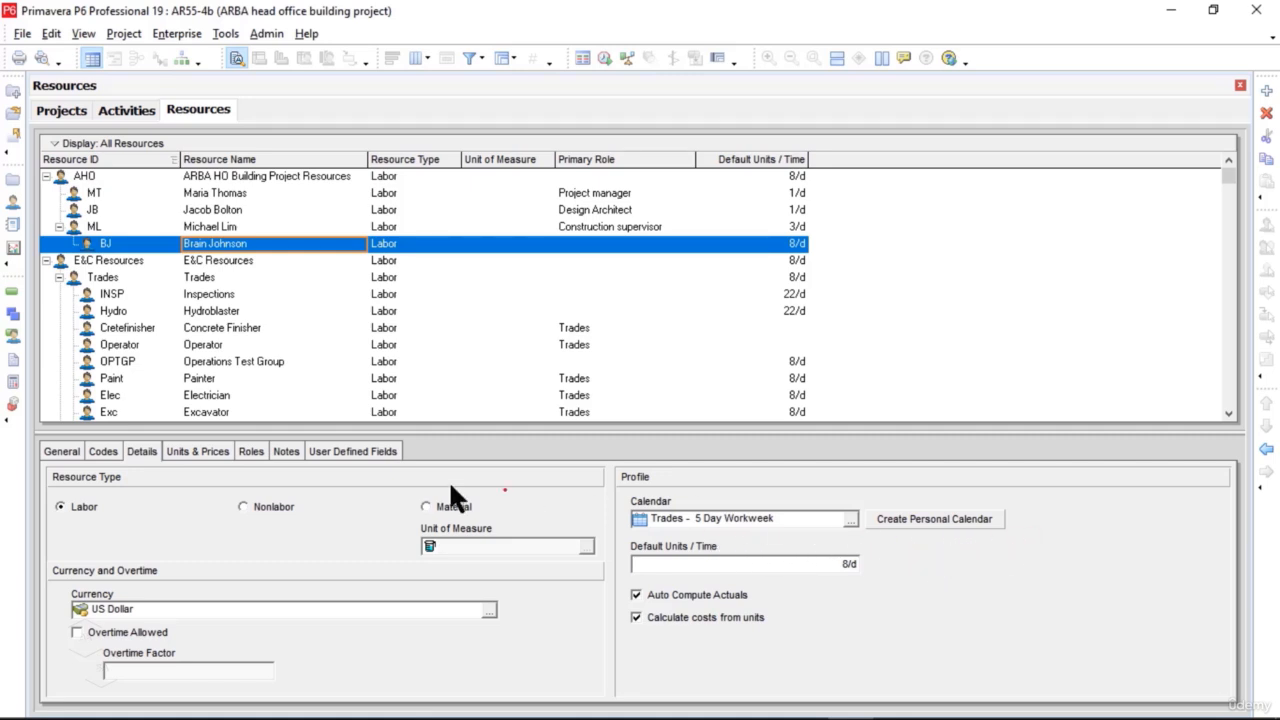
{"action": "left_click", "coordinate": [207, 453]}
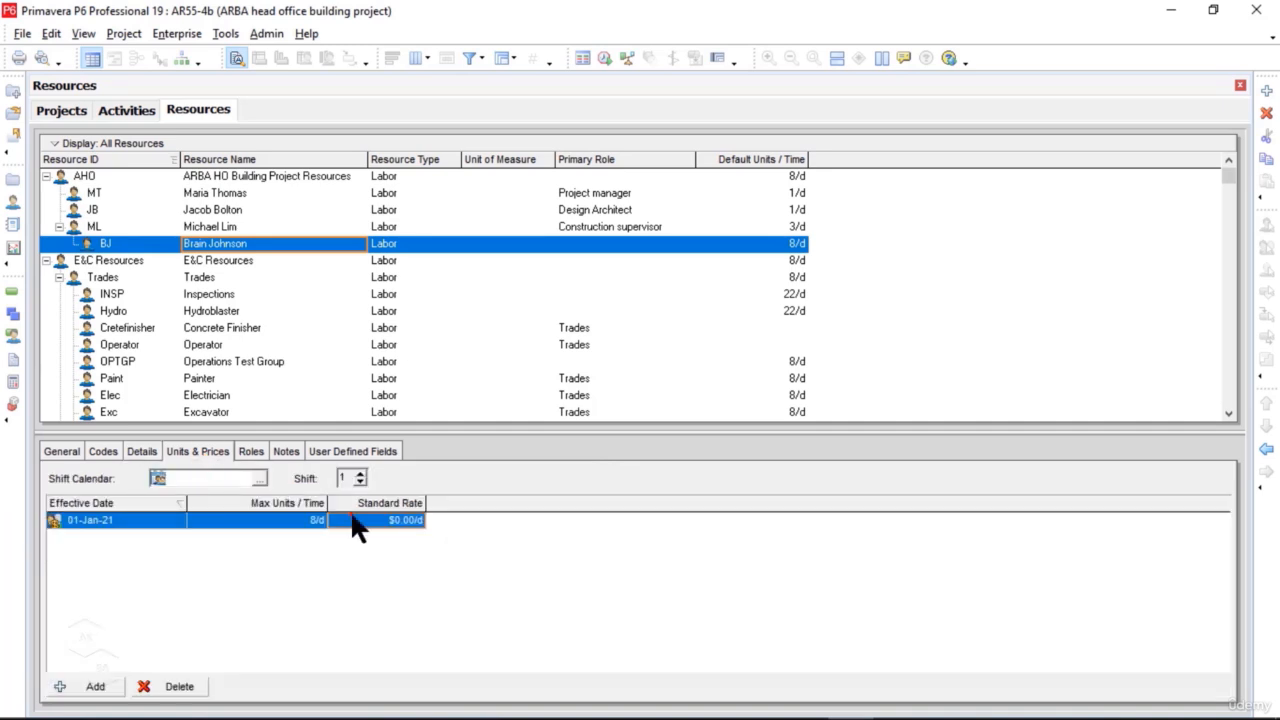
{"action": "left_click", "coordinate": [141, 452]}
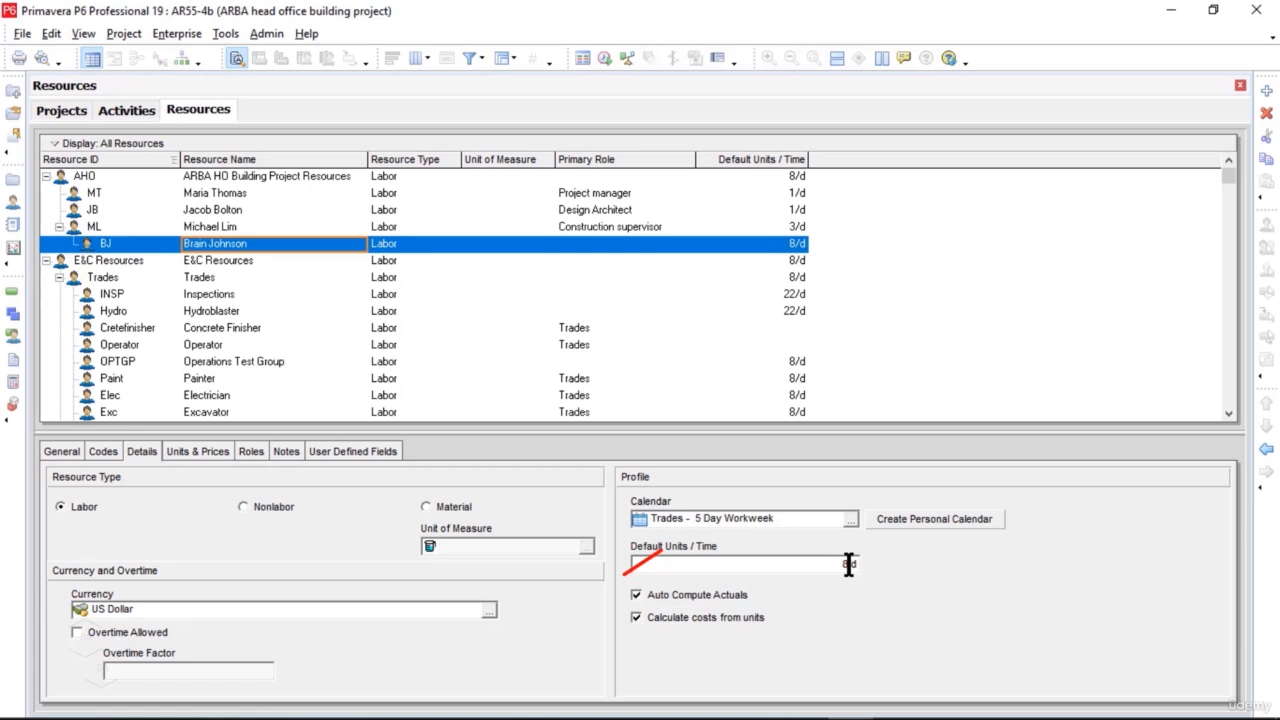
{"action": "left_click", "coordinate": [646, 564]}
{"action": "left_click_drag", "start_coordinate": [646, 564], "coordinate": [612, 566]}
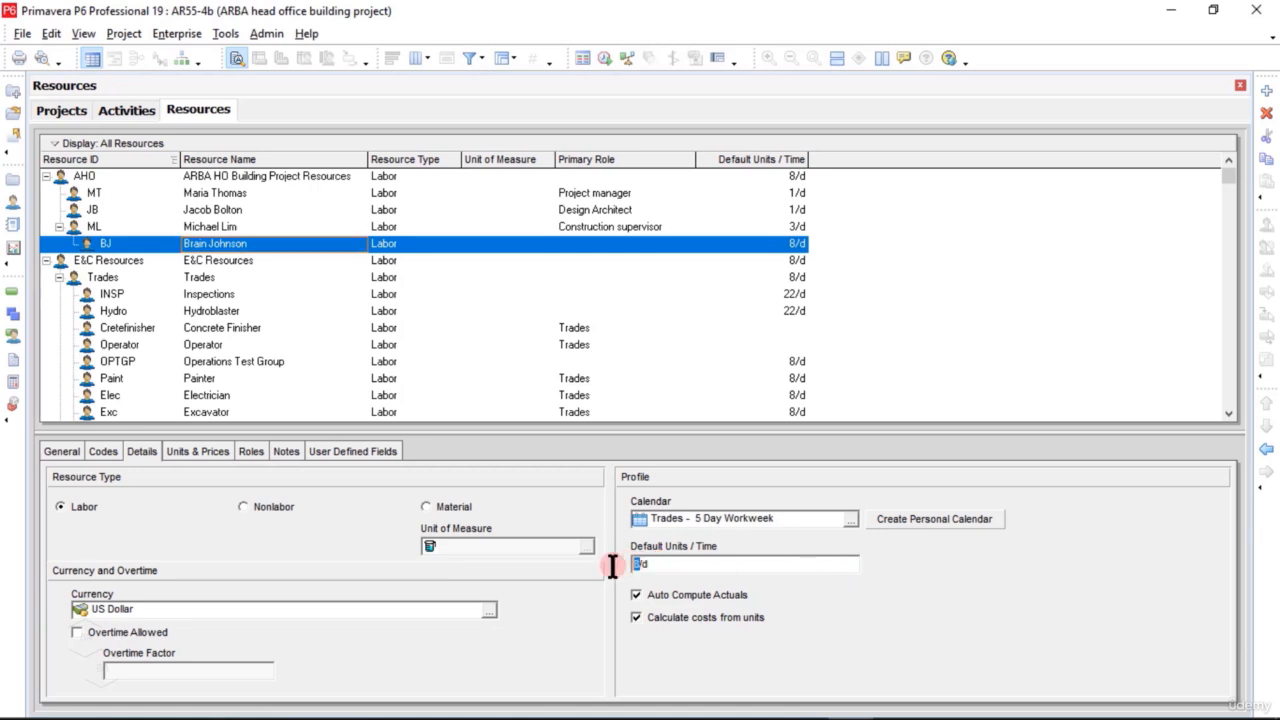
{"action": "left_click", "coordinate": [222, 458]}
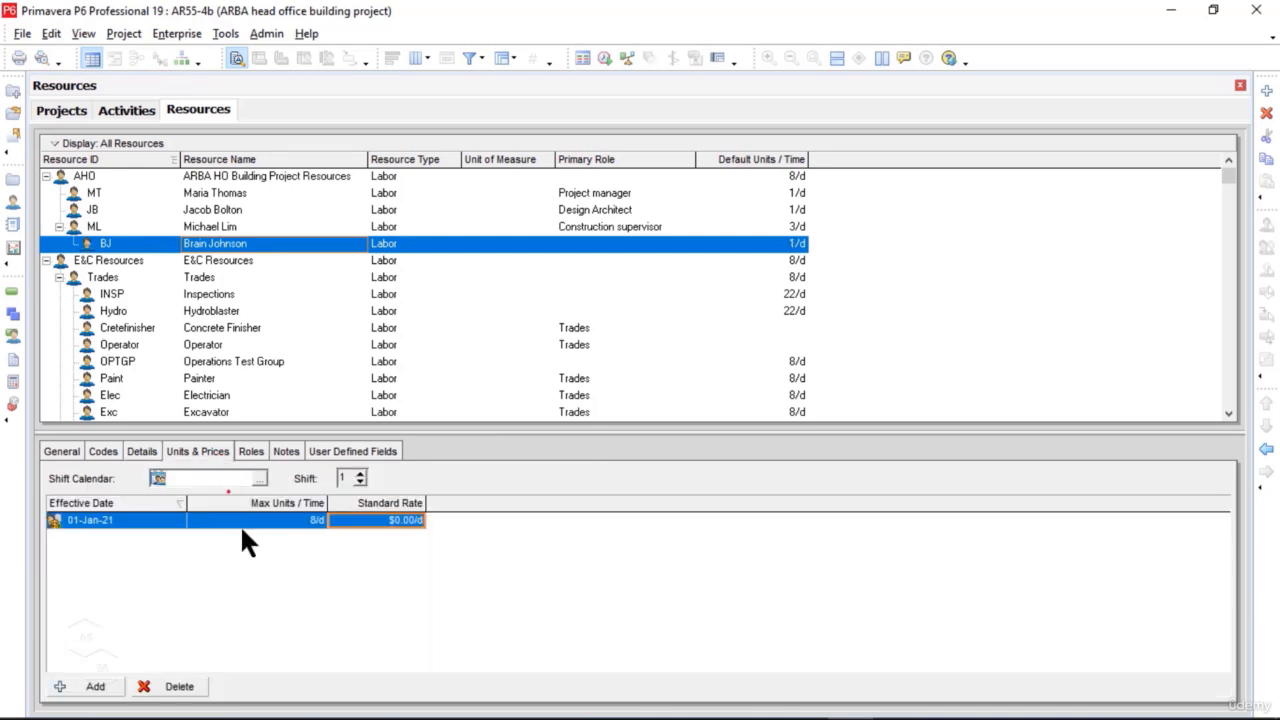
Step: Set the BJ resource's max units per time to 1/d and its standard rate to $400/d
{"action": "left_click", "coordinate": [312, 522]}
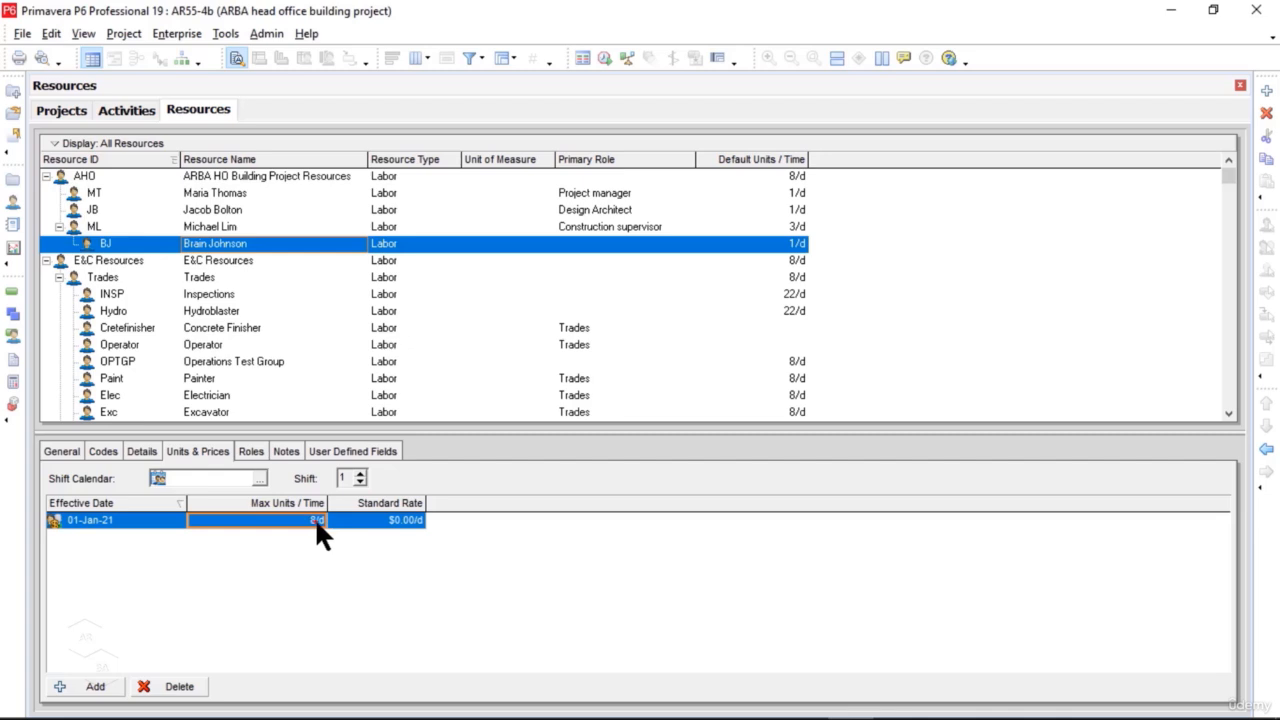
{"action": "type", "text": "8/d"}
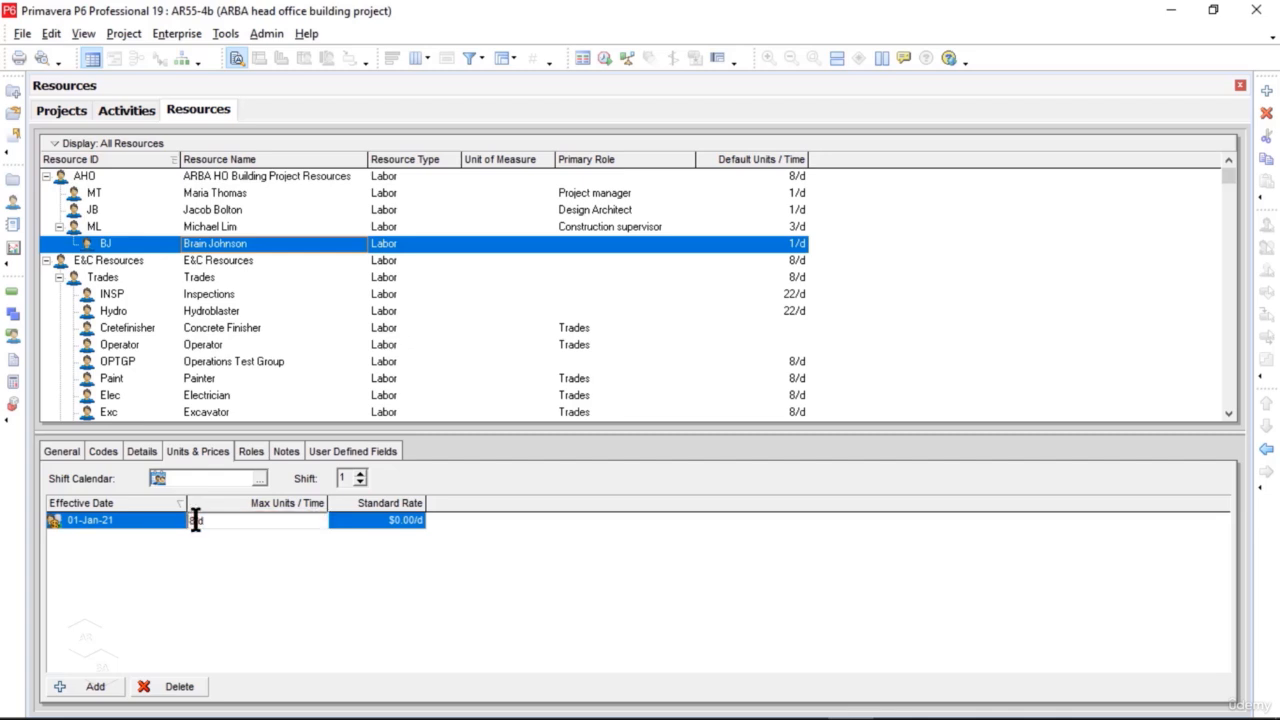
{"action": "key", "text": "BackSpace"}
{"action": "type", "text": "1"}
{"action": "left_click", "coordinate": [473, 562]}
{"action": "left_click", "coordinate": [405, 519]}
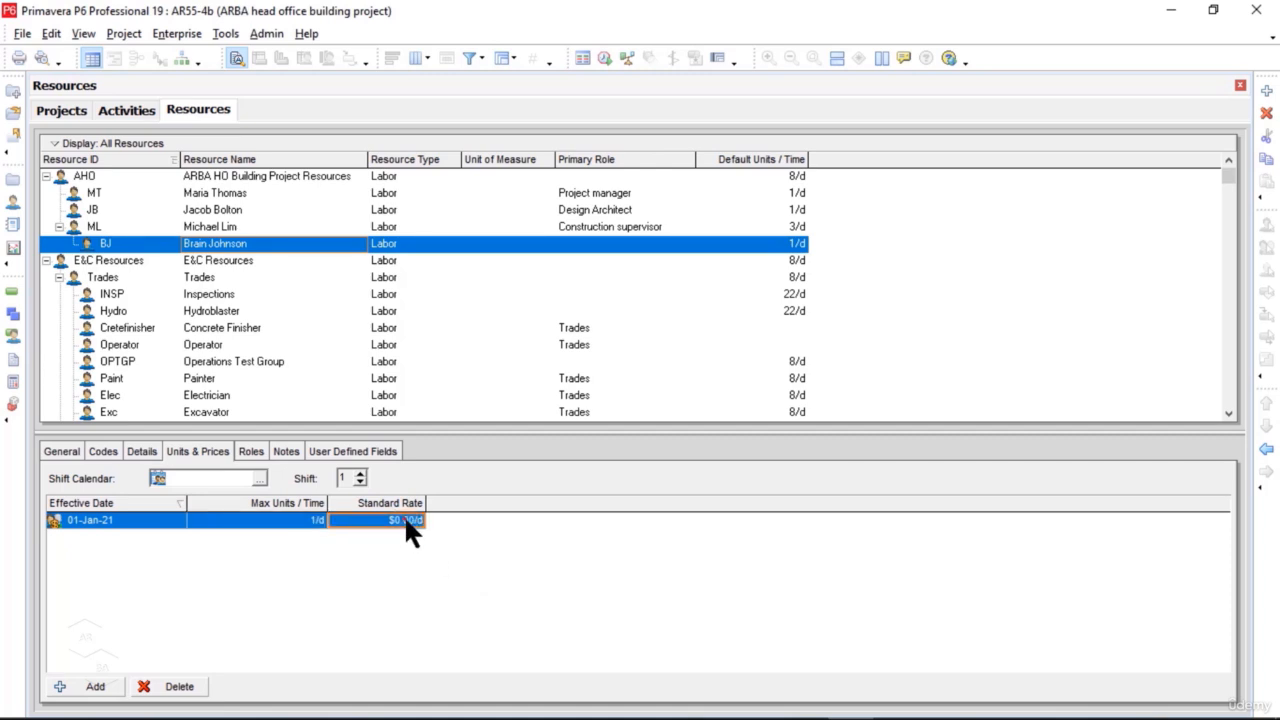
{"action": "left_click", "coordinate": [404, 517]}
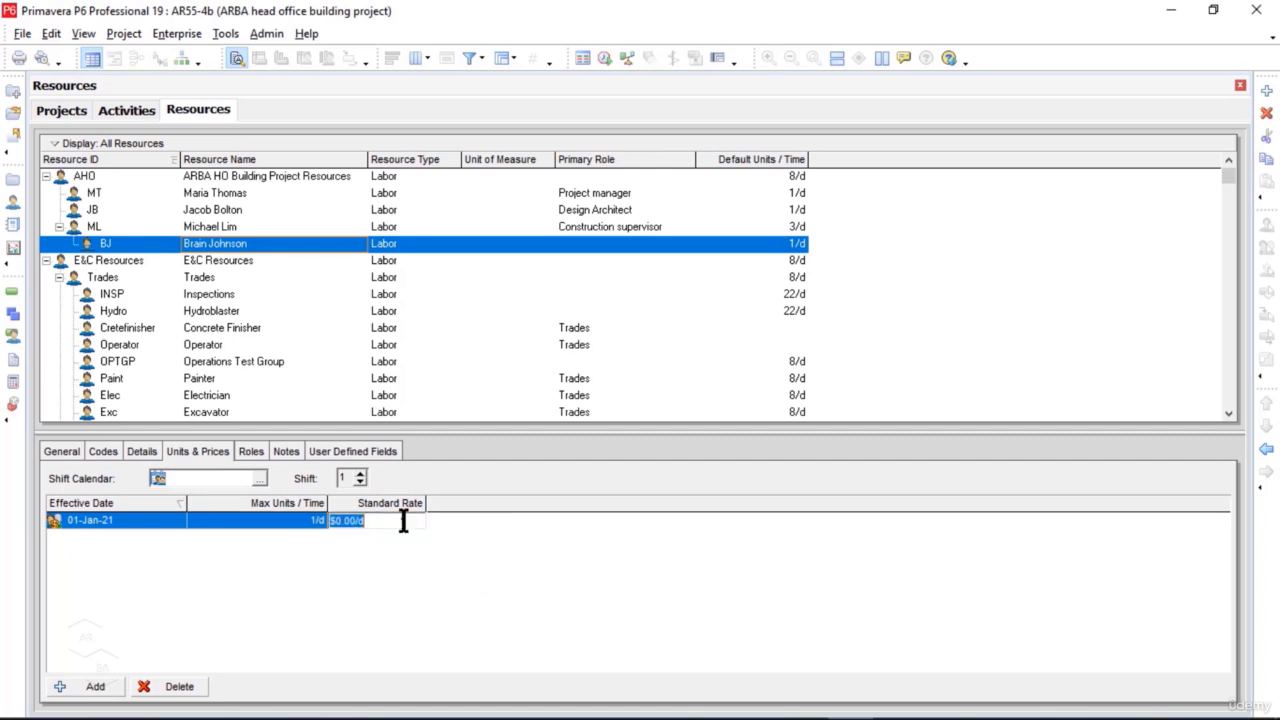
{"action": "type", "text": "400"}
{"action": "key", "text": "Return"}
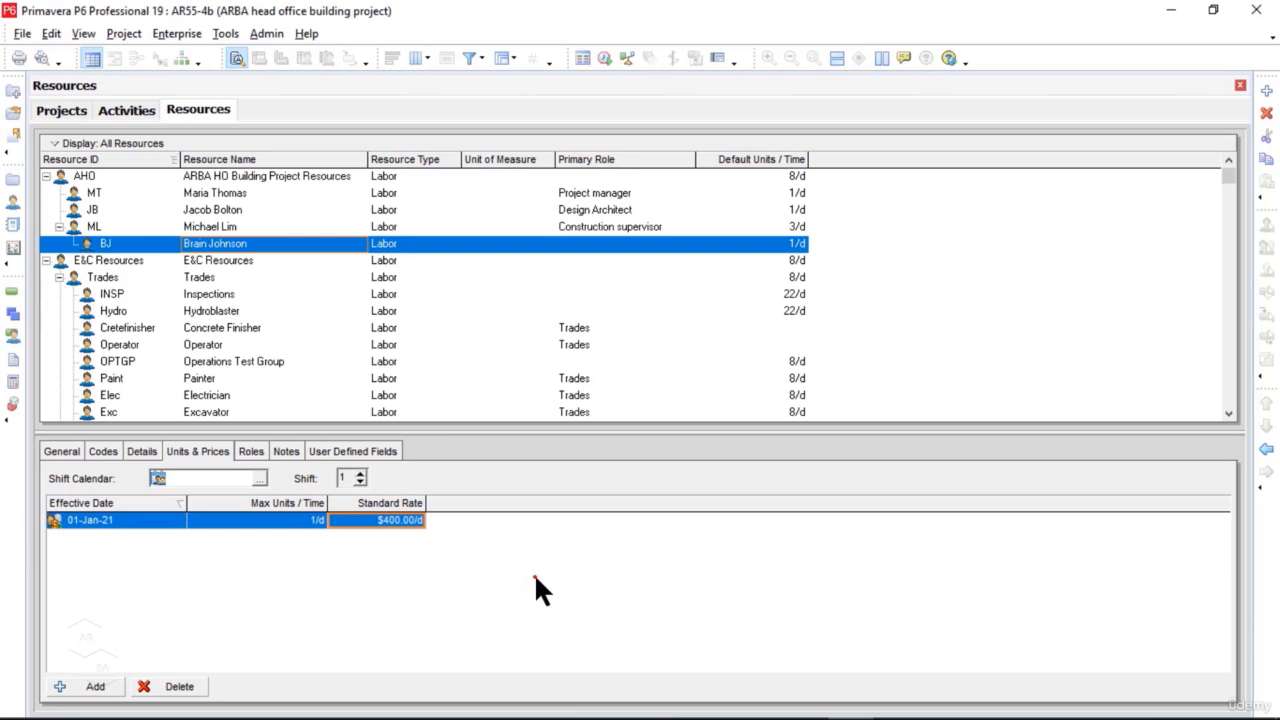
Step: Assign the APM.PS Procurement supervisor role to BJ and outdent the resource from ML to directly under AHO
{"action": "left_click", "coordinate": [250, 452]}
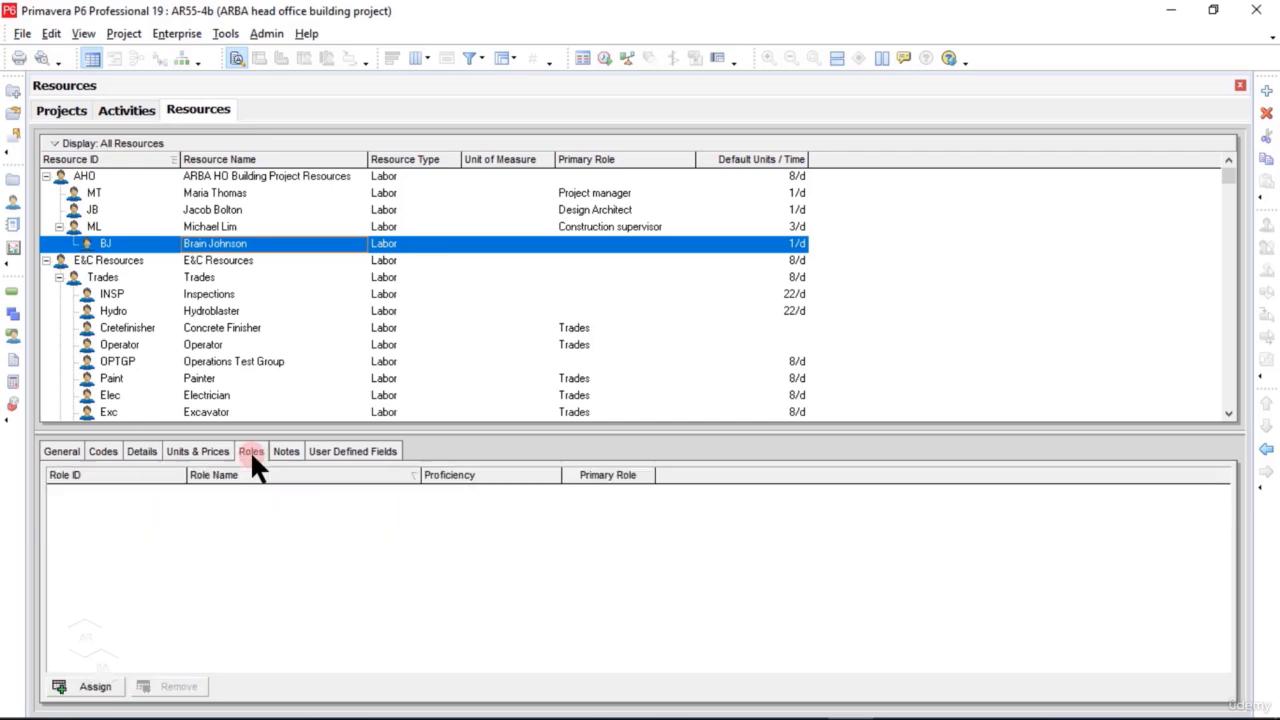
{"action": "left_click", "coordinate": [96, 688]}
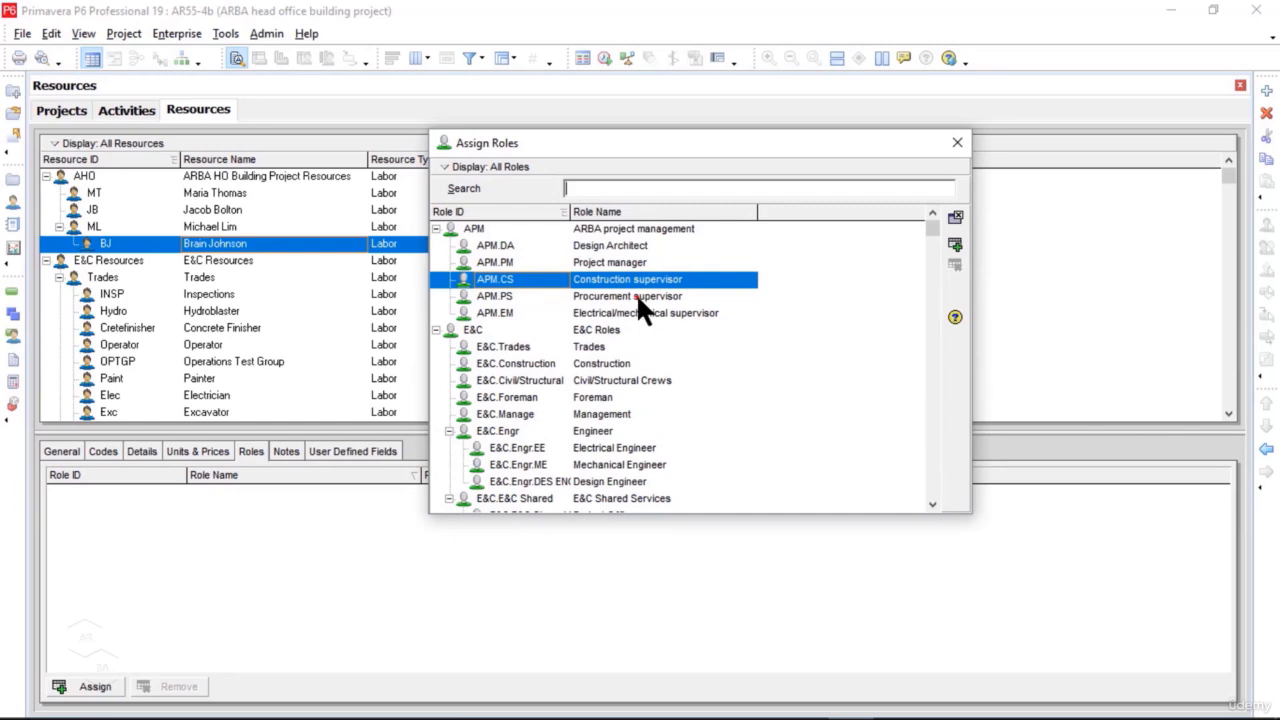
{"action": "left_click", "coordinate": [638, 297]}
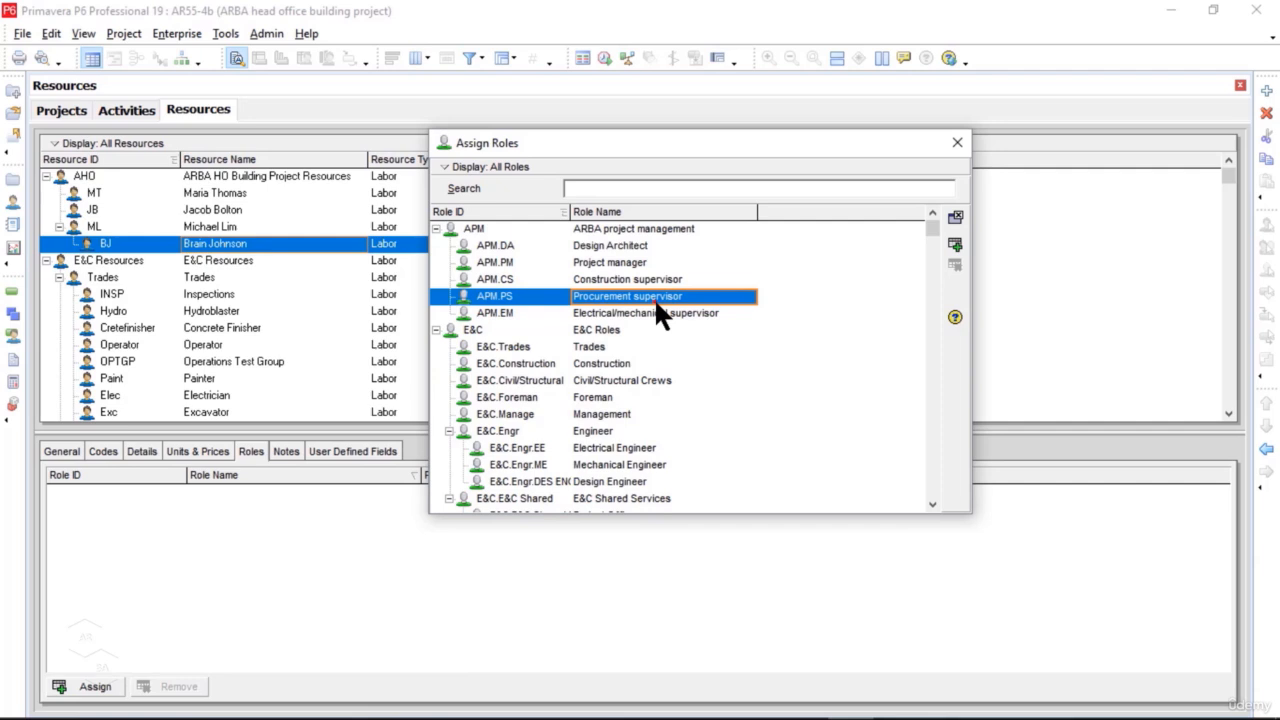
{"action": "left_click", "coordinate": [955, 244]}
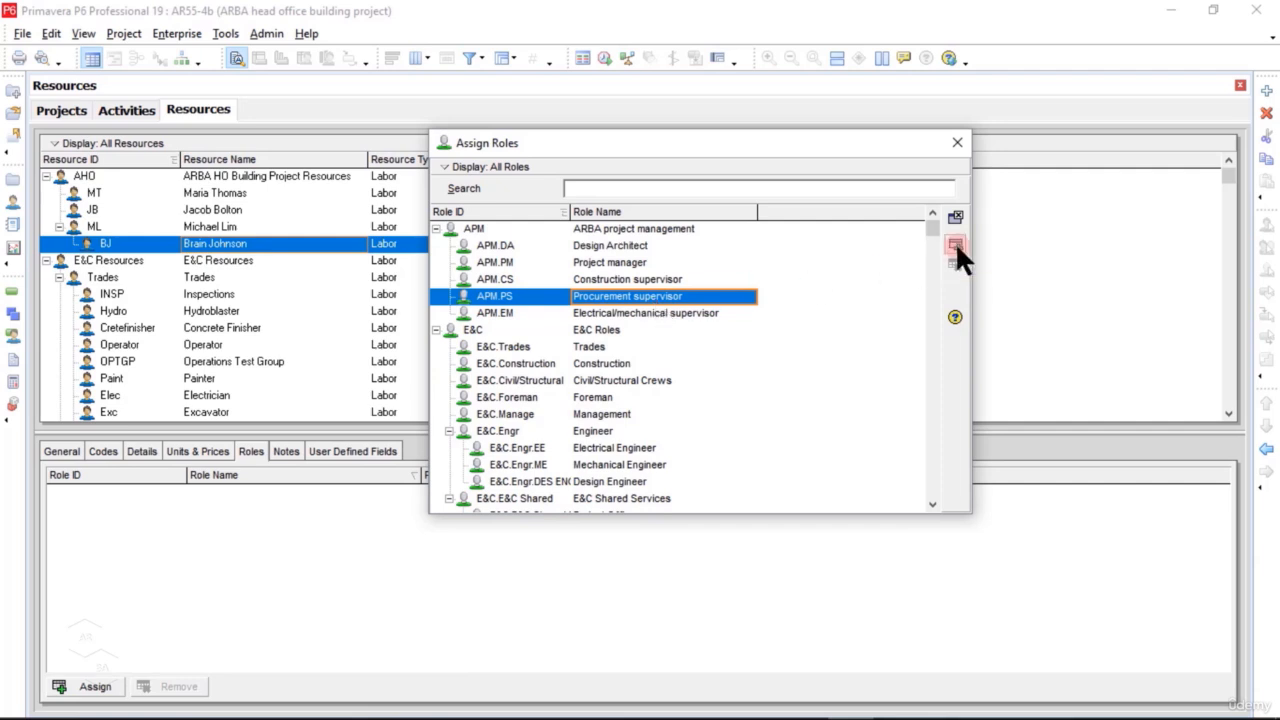
{"action": "left_click", "coordinate": [957, 146]}
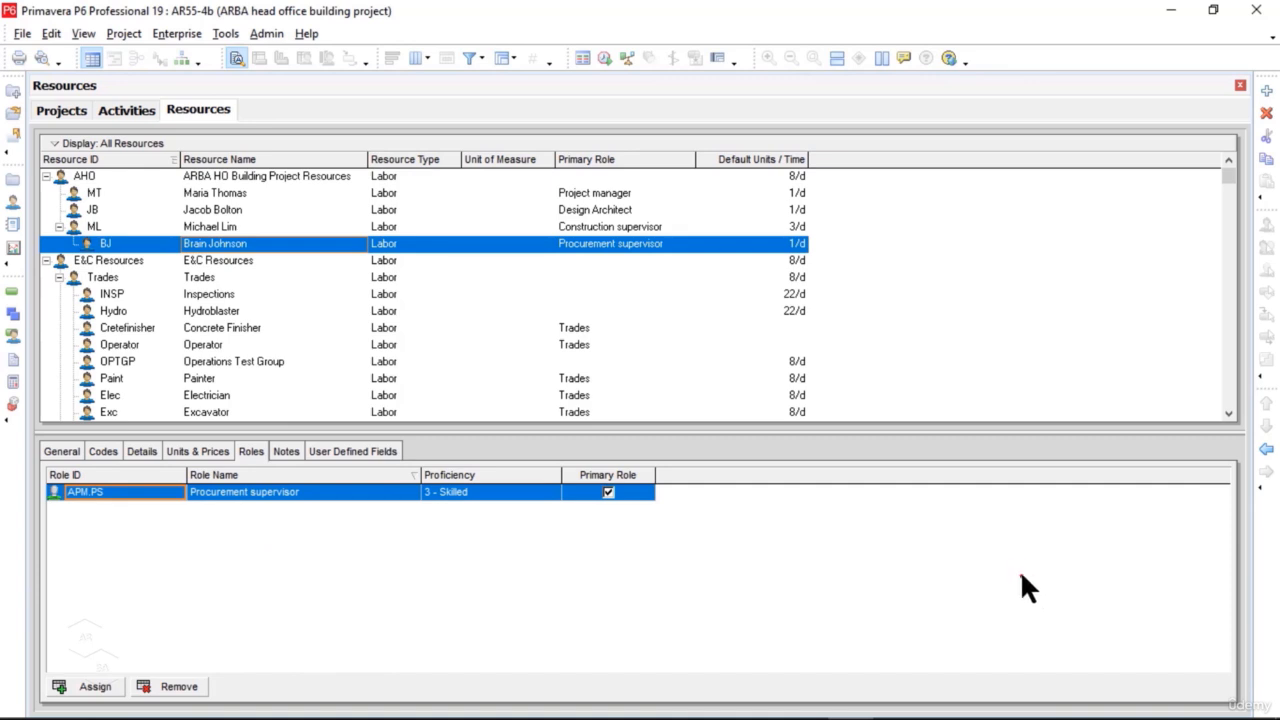
{"action": "left_click", "coordinate": [1266, 452]}
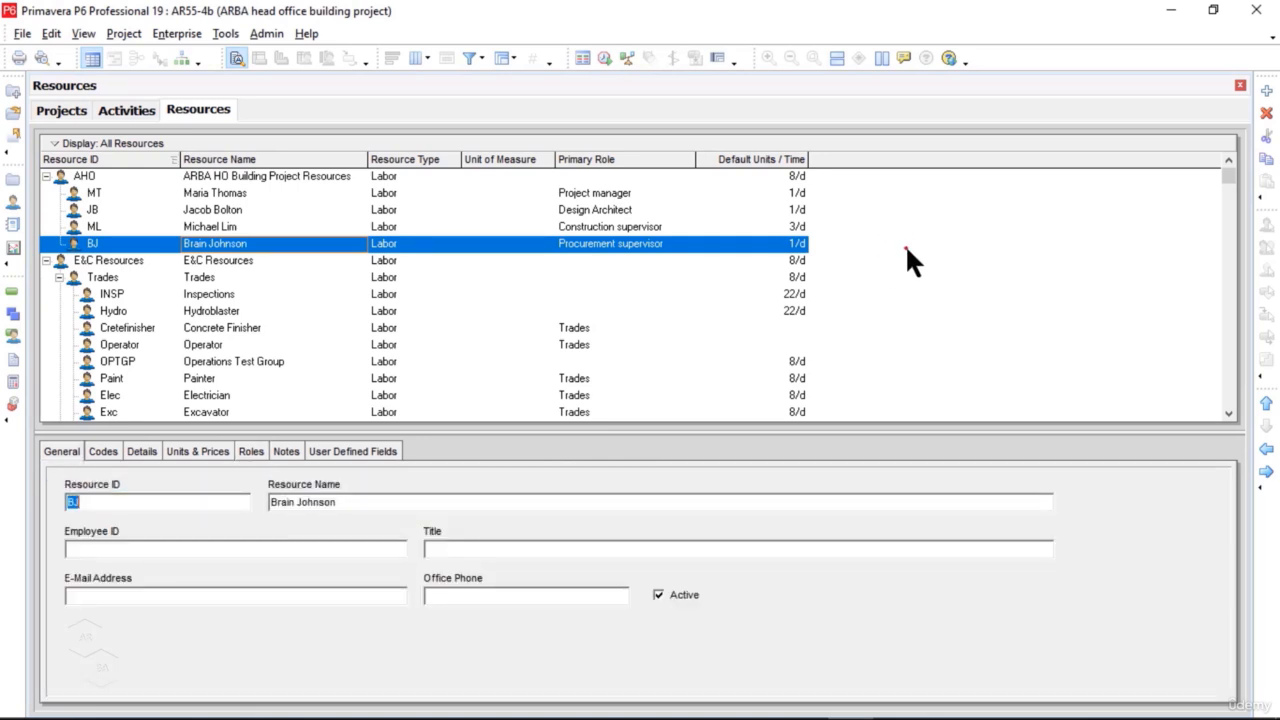
Step: Add a child resource under BJ with the ID EW and enter the person's full name as its resource name
{"action": "right_click", "coordinate": [905, 244]}
{"action": "left_click", "coordinate": [990, 403]}
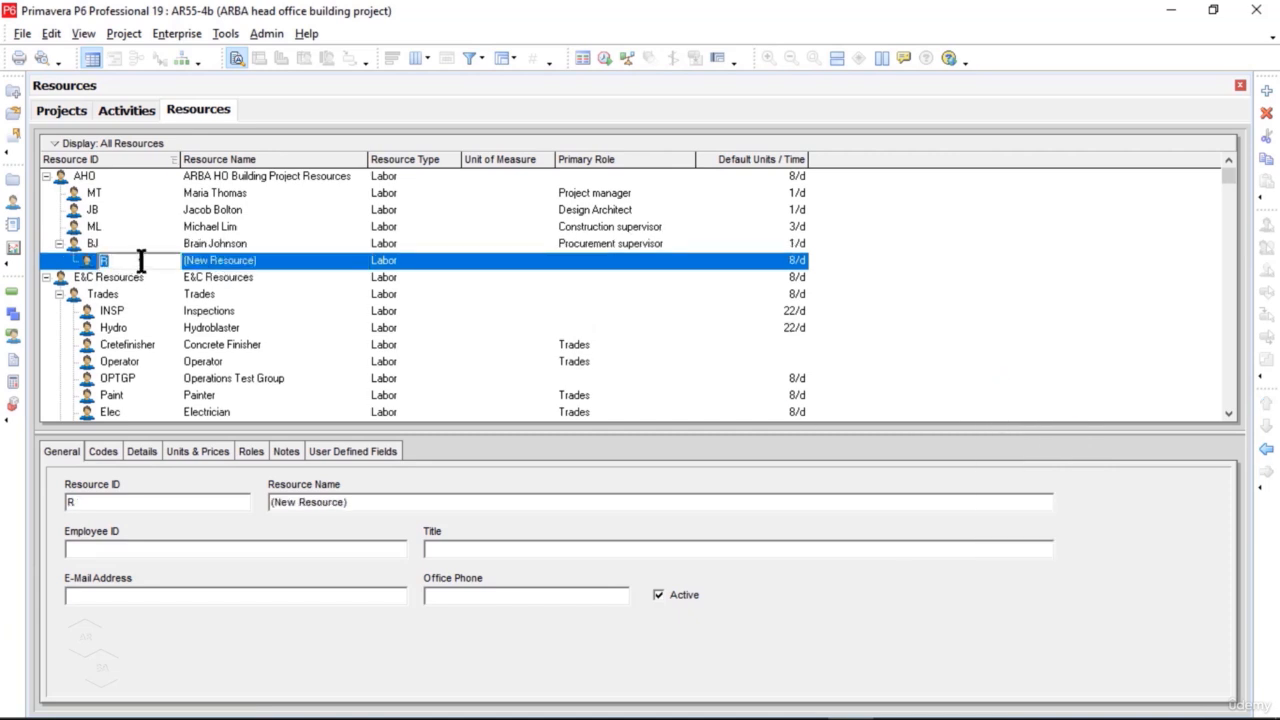
{"action": "type", "text": "EW"}
{"action": "key", "text": "Tab"}
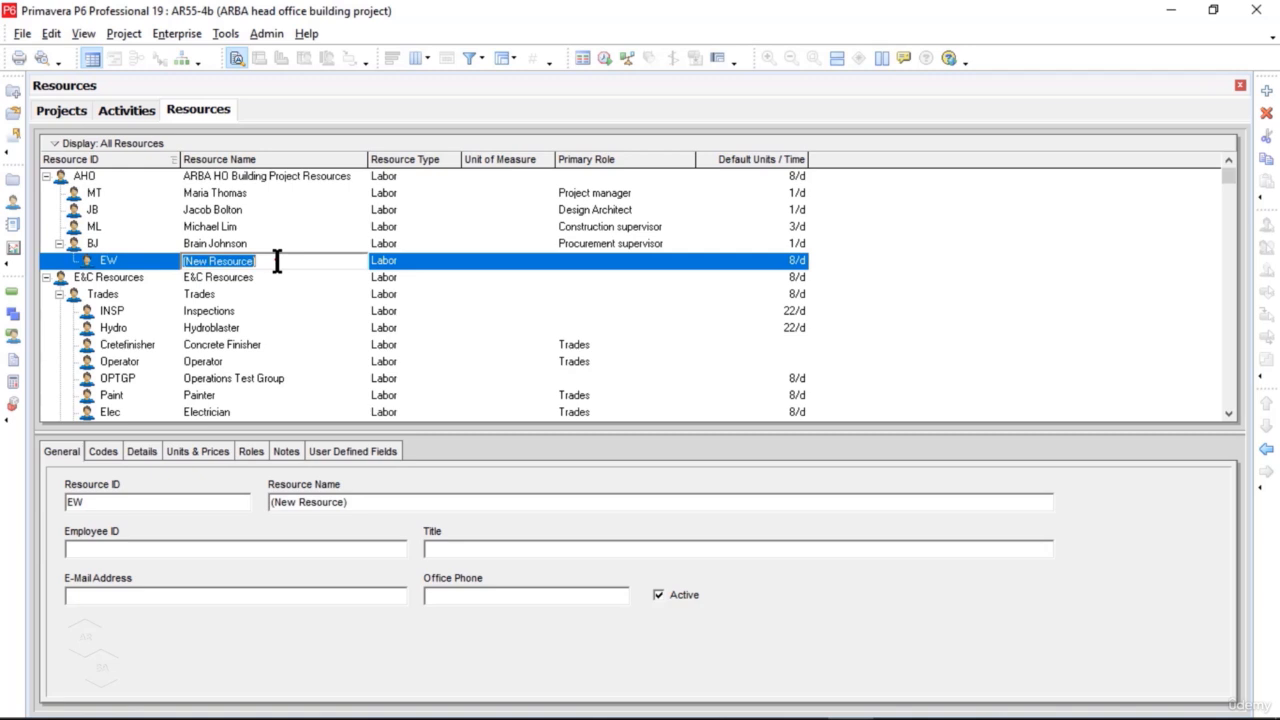
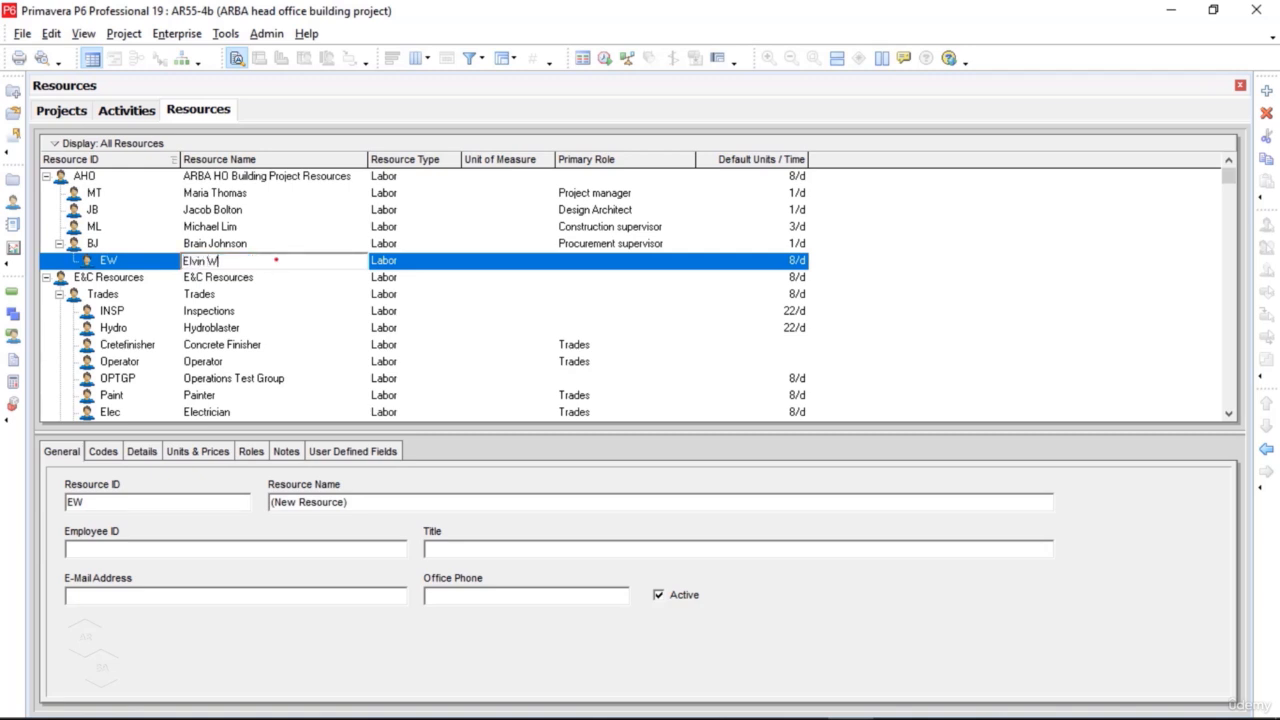
Step: Set the EW resource's default units per time to 1/d in its details
{"action": "left_click", "coordinate": [141, 451]}
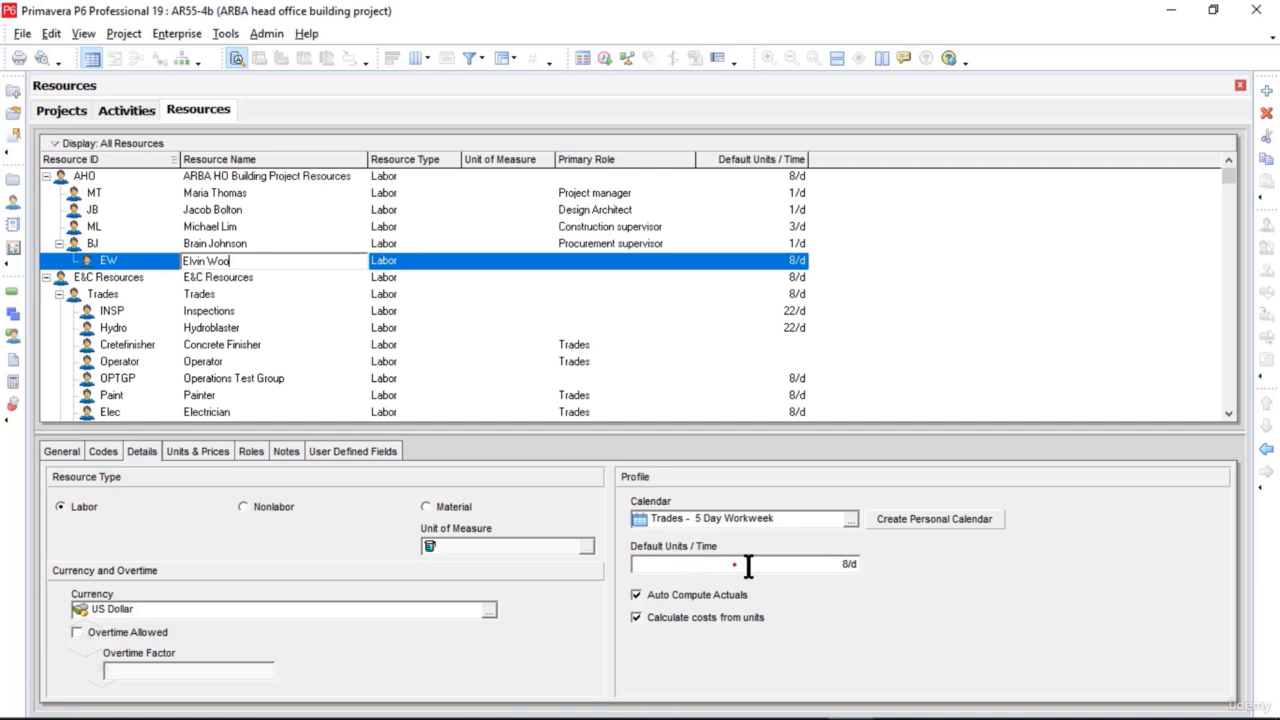
{"action": "left_click", "coordinate": [847, 566]}
{"action": "type", "text": "1"}
{"action": "key", "text": "Return"}
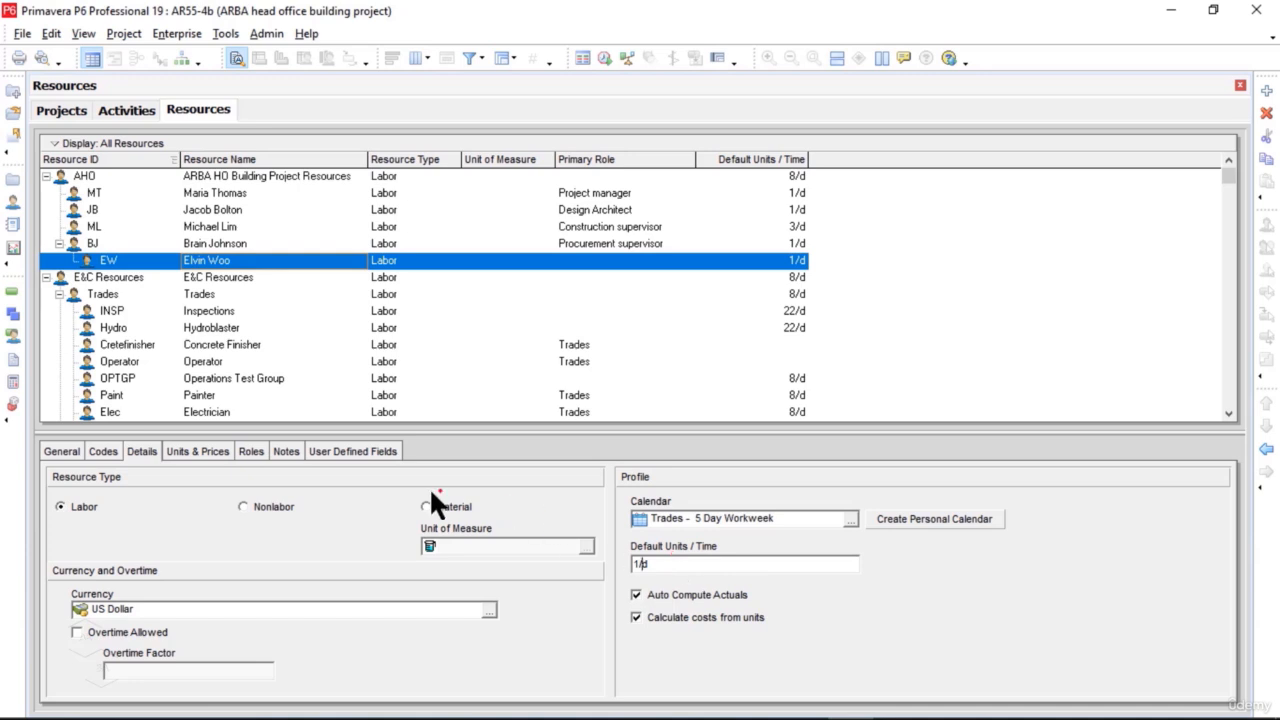
Step: Set EW's max units per time to 2/d and standard rate to $400/d, and check them against its default units
{"action": "left_click", "coordinate": [212, 452]}
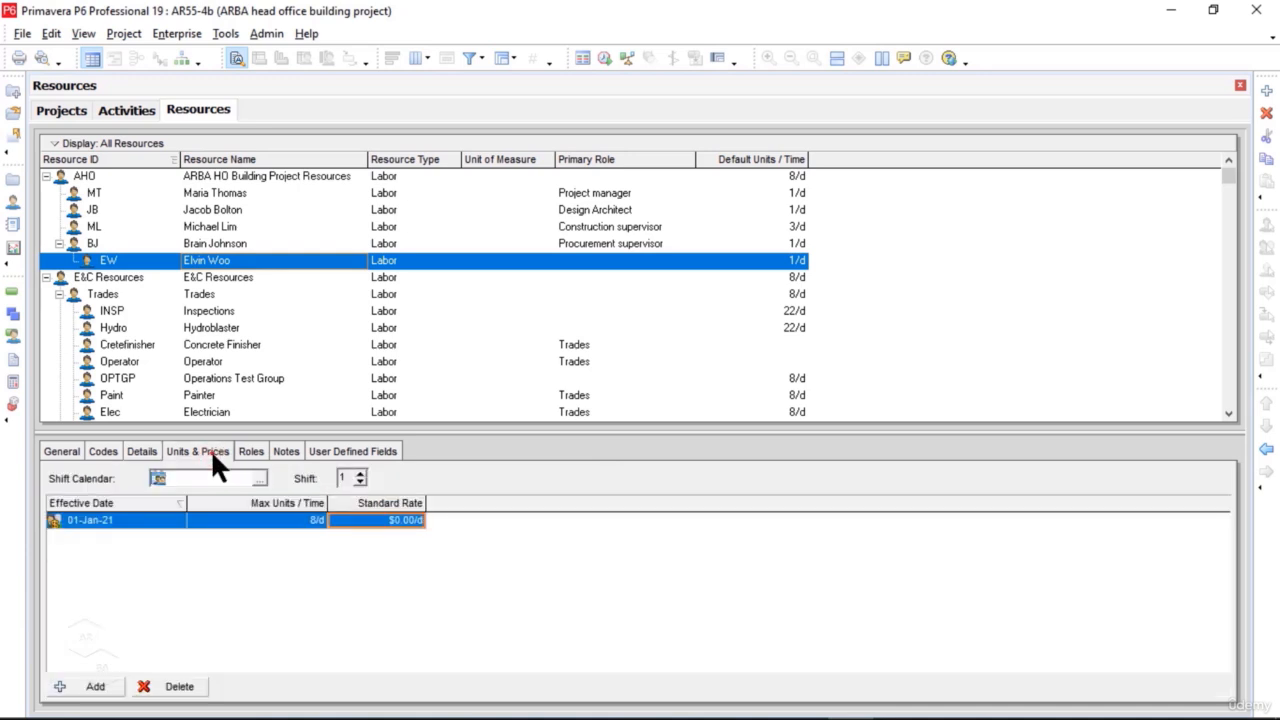
{"action": "left_click", "coordinate": [317, 528]}
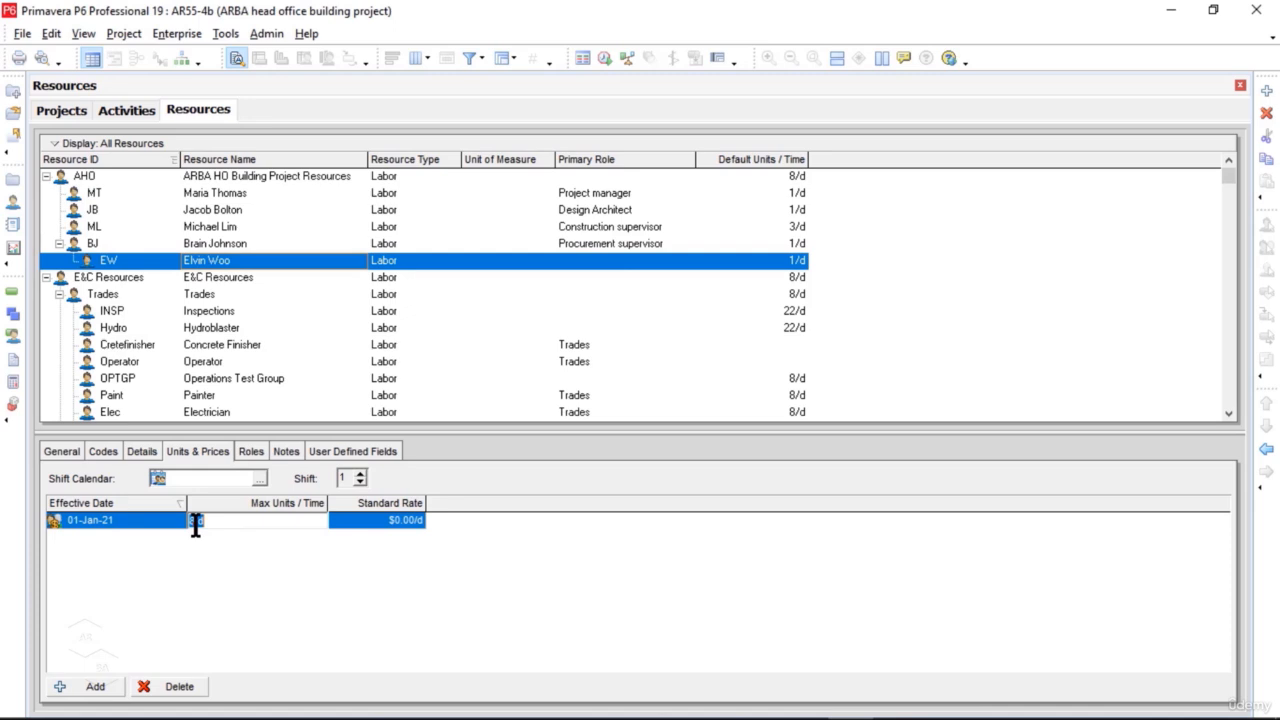
{"action": "type", "text": "2"}
{"action": "left_click", "coordinate": [393, 518]}
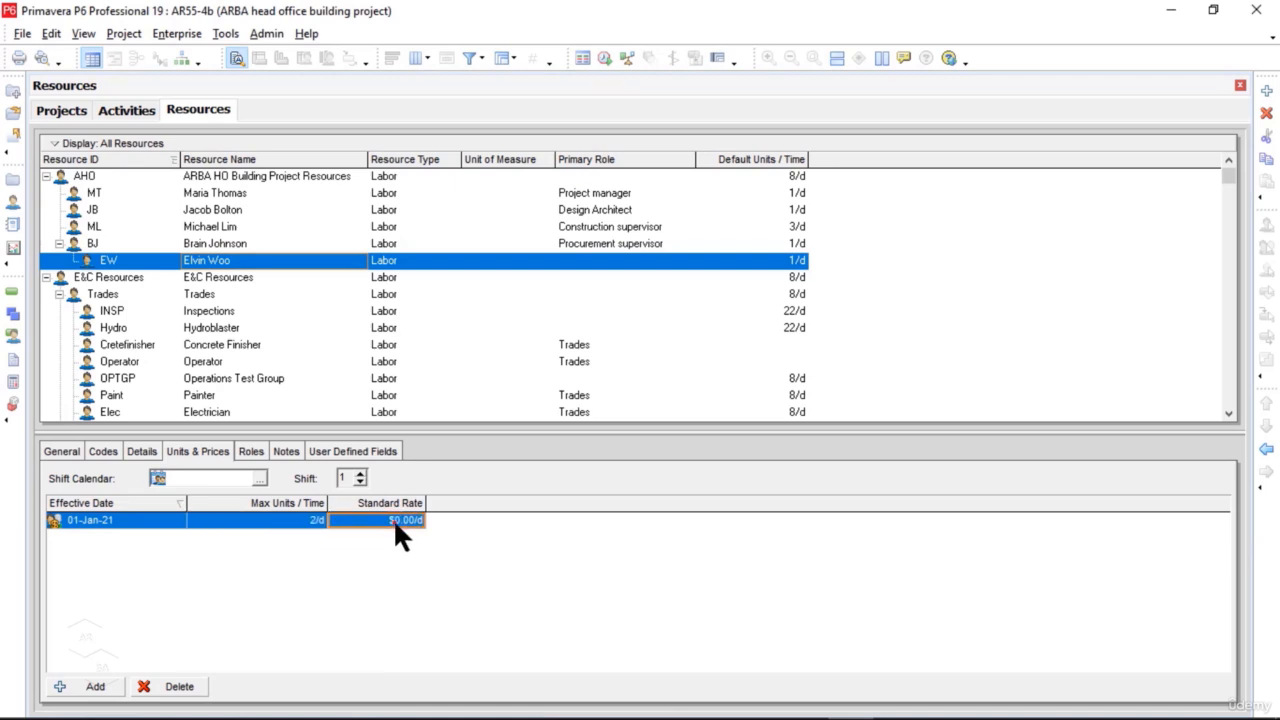
{"action": "left_click", "coordinate": [394, 518]}
{"action": "type", "text": "400"}
{"action": "key", "text": "Return"}
{"action": "left_click", "coordinate": [142, 451]}
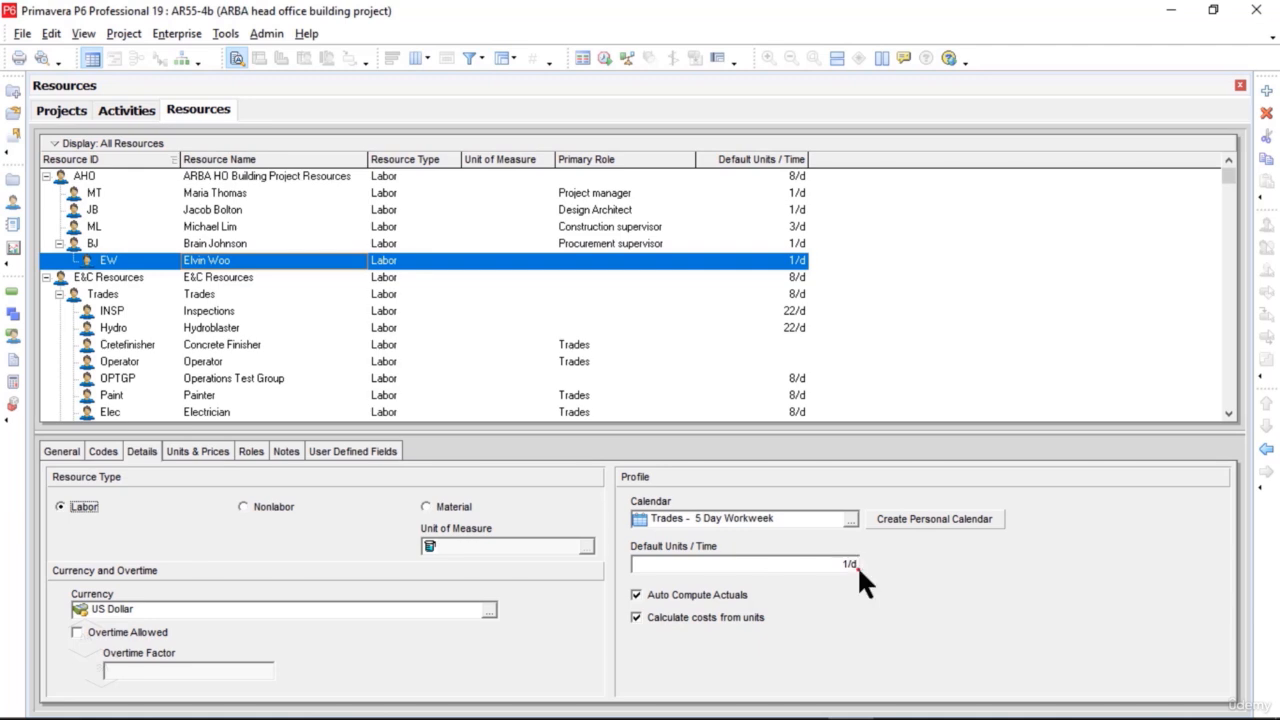
{"action": "left_click", "coordinate": [213, 451]}
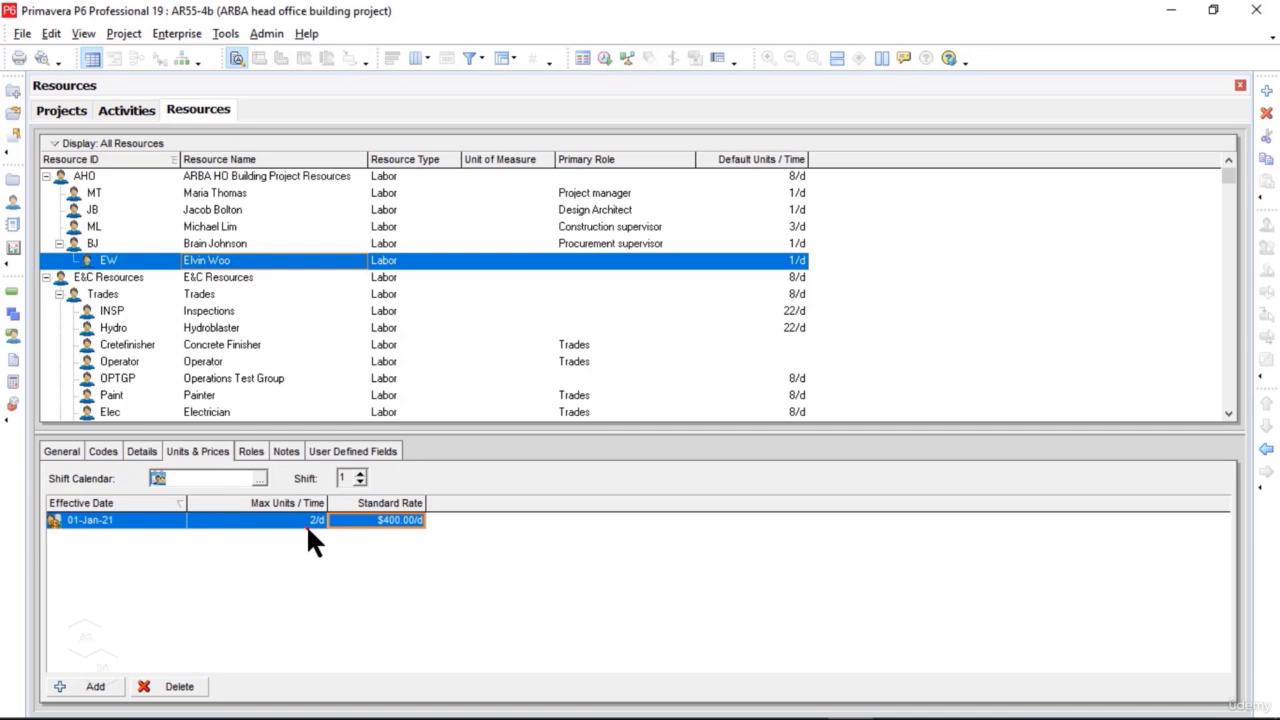
Step: Assign the APM.EM Electrical/mechanical supervisor role to EW and outdent the resource from BJ to directly under AHO
{"action": "left_click", "coordinate": [251, 452]}
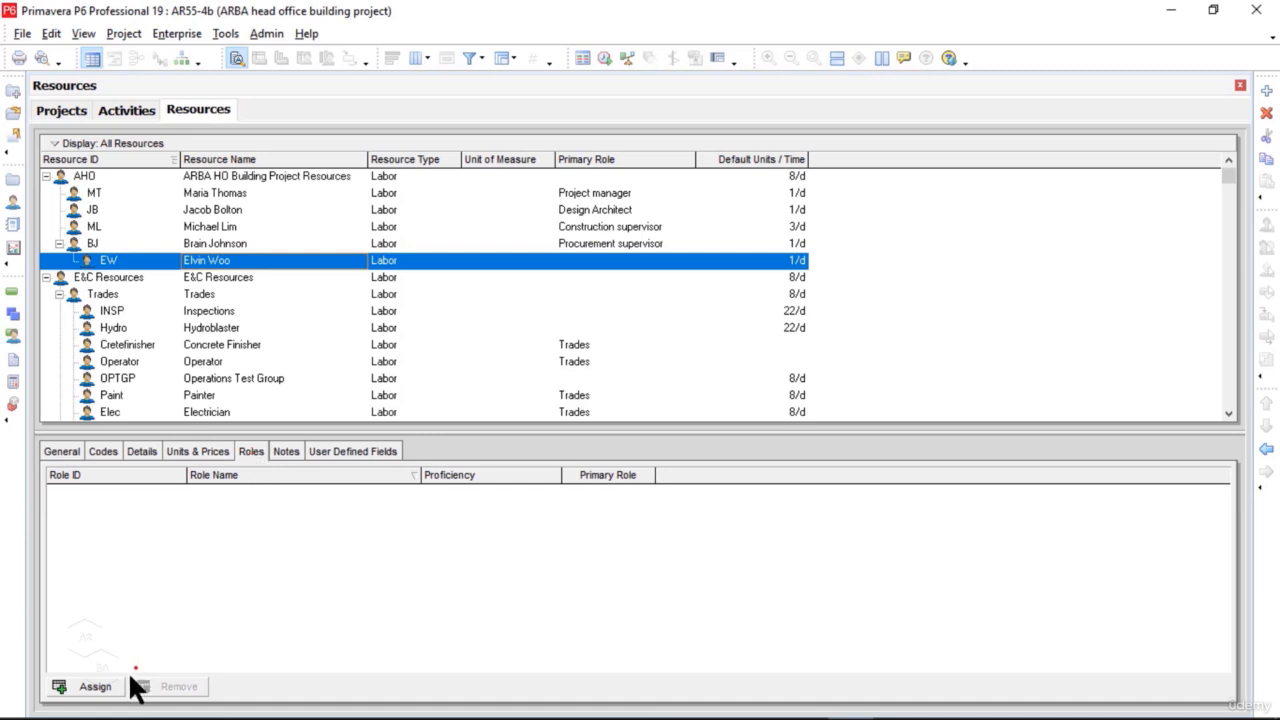
{"action": "left_click", "coordinate": [95, 690]}
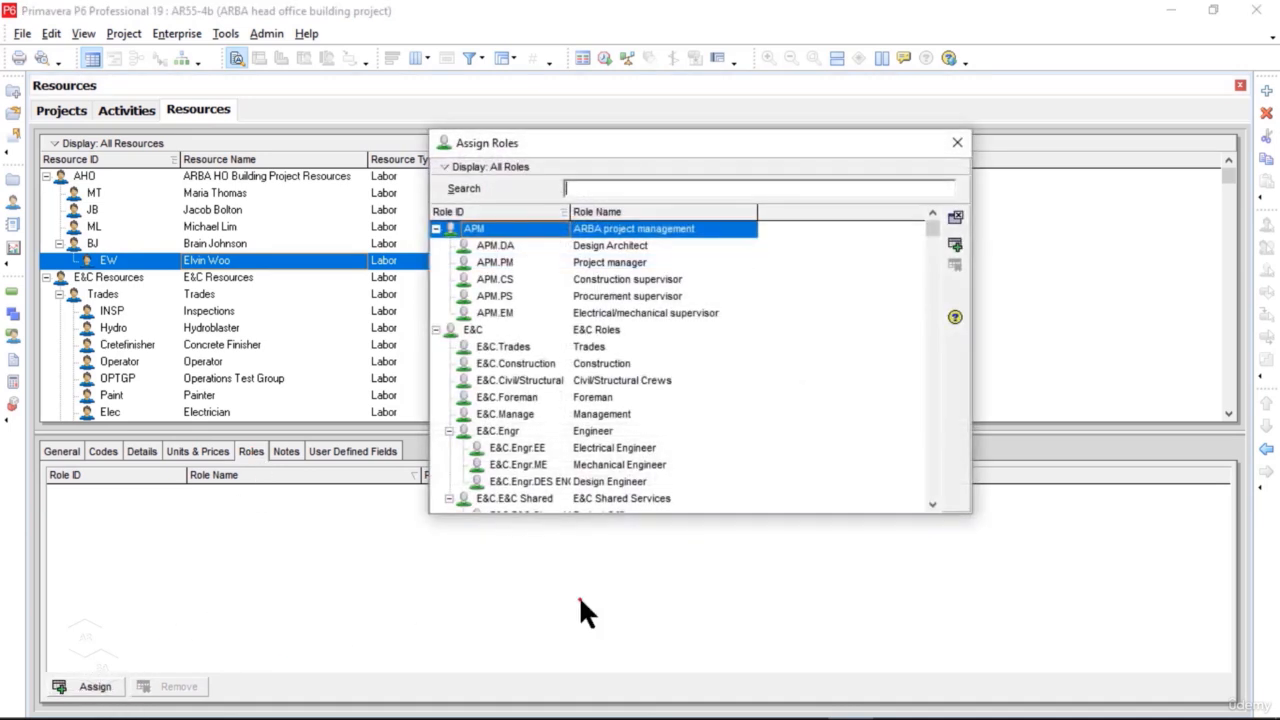
{"action": "left_click", "coordinate": [655, 316]}
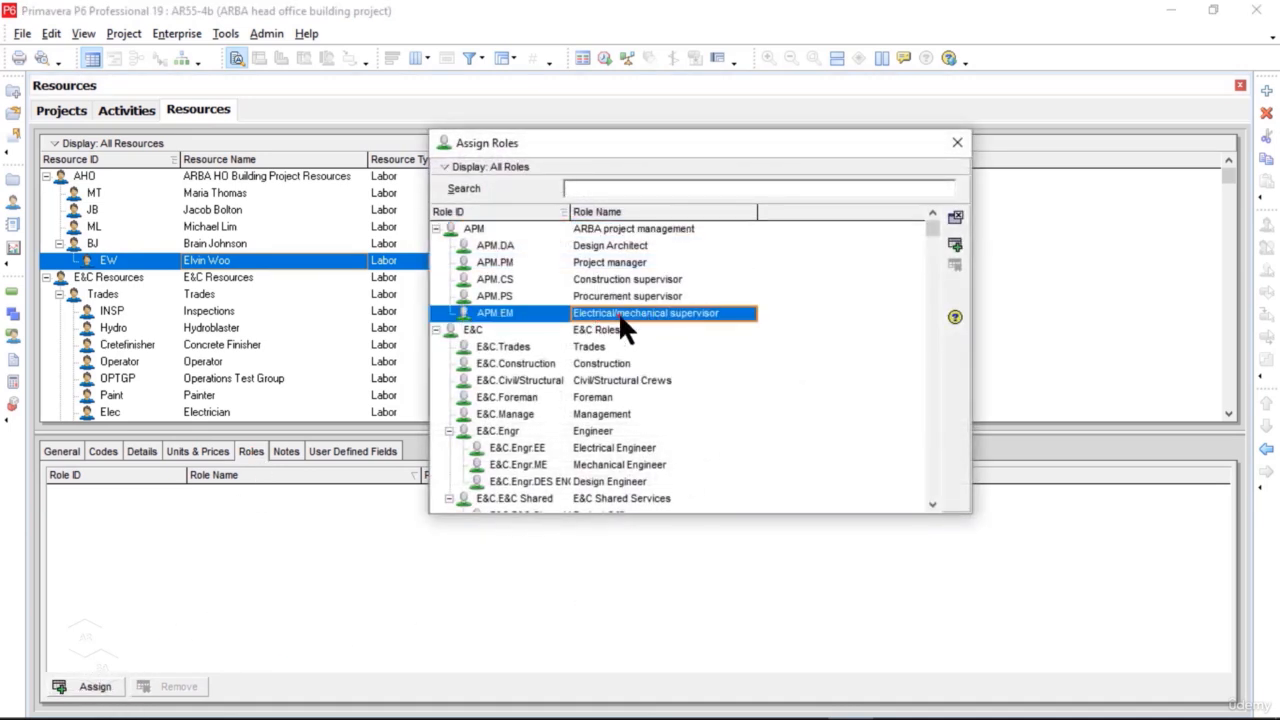
{"action": "left_click", "coordinate": [955, 245]}
{"action": "left_click", "coordinate": [957, 143]}
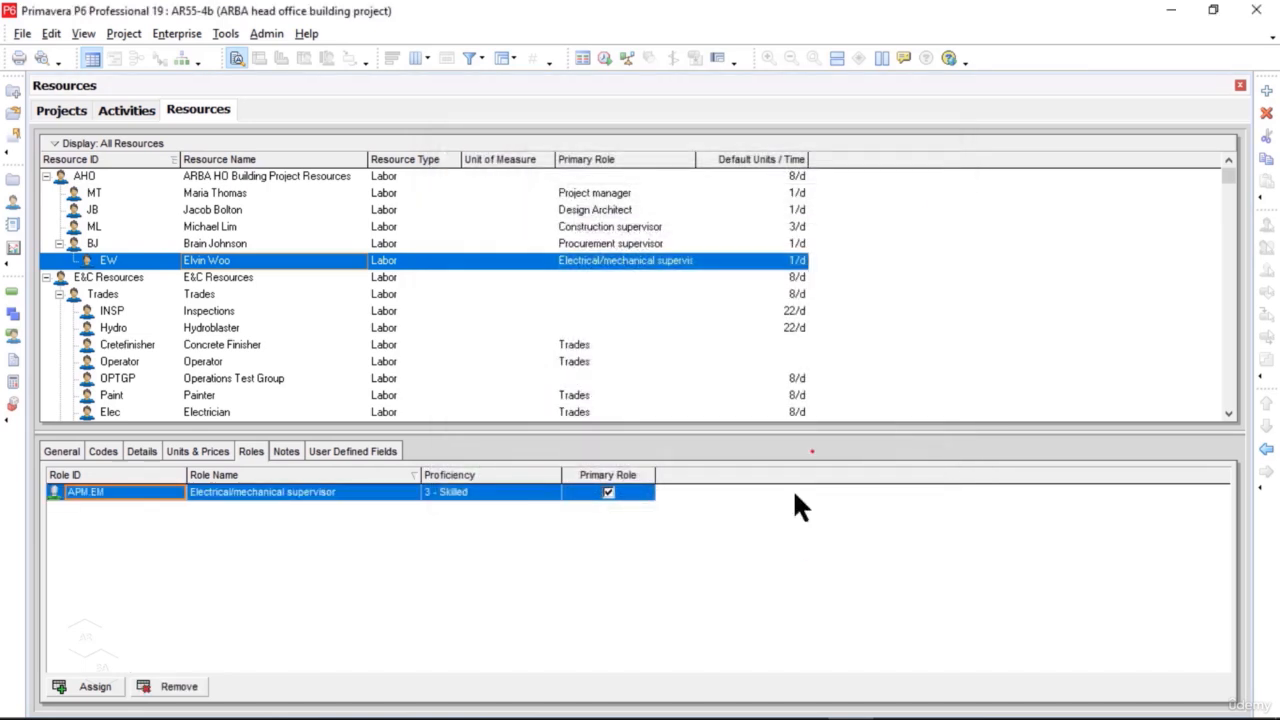
{"action": "left_click", "coordinate": [1267, 451]}
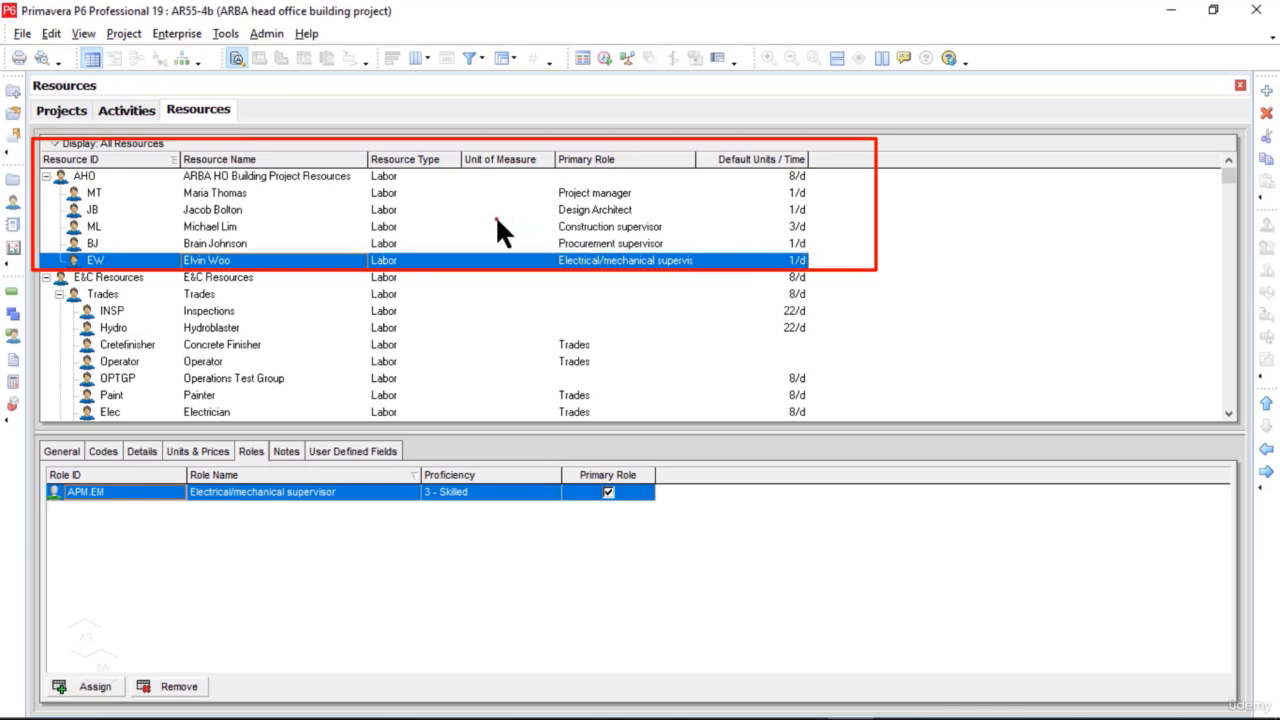
Step: Add a resource directly under AHO with the ID NL and the name Non Labor Resources
{"action": "left_click", "coordinate": [322, 176]}
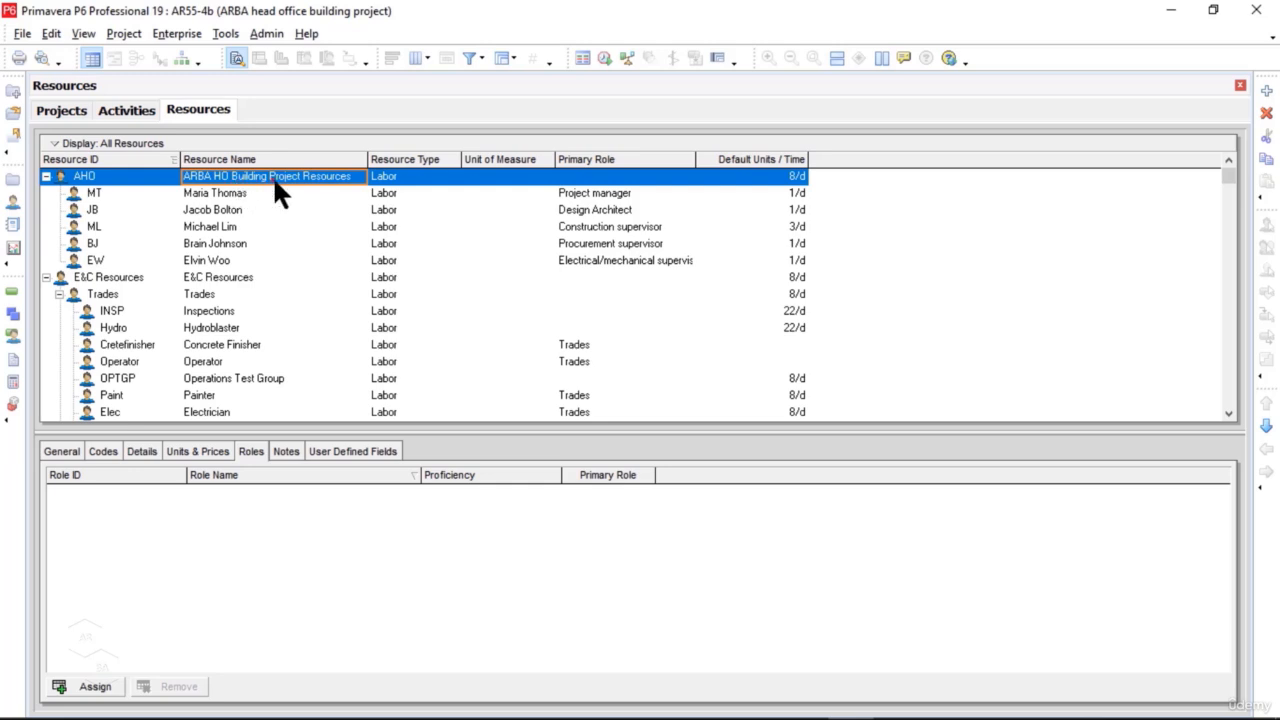
{"action": "right_click", "coordinate": [339, 174]}
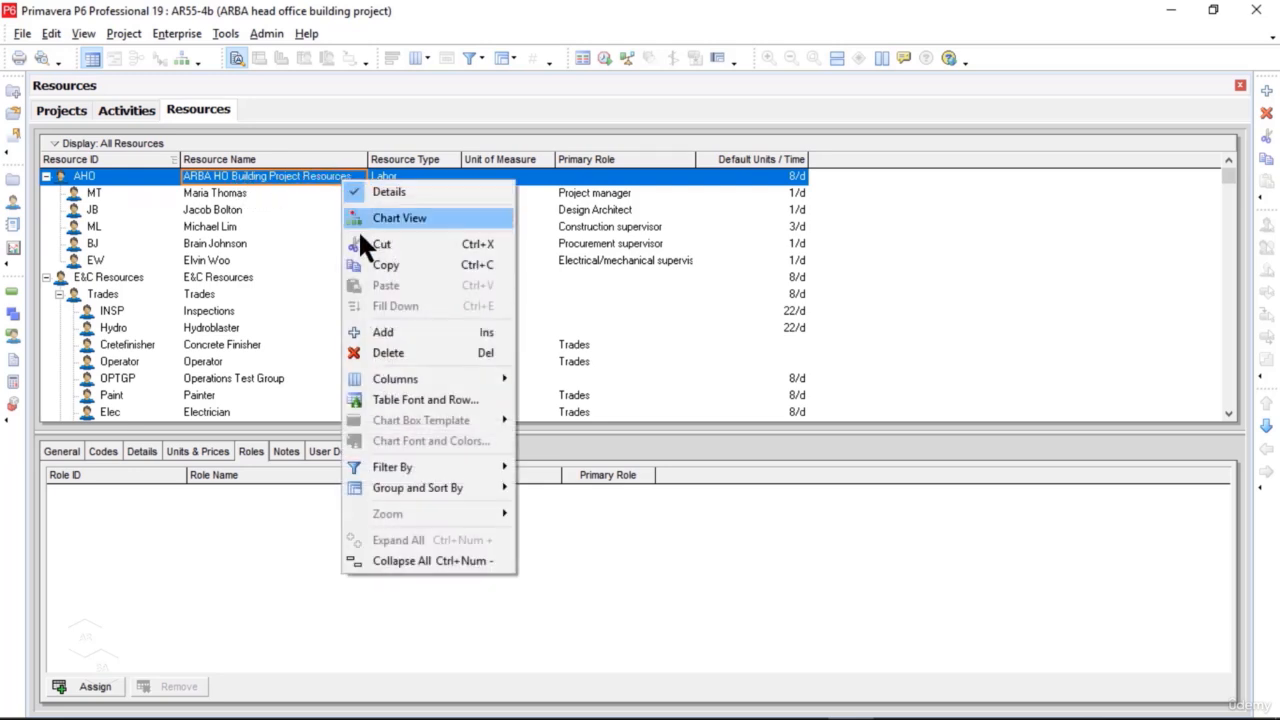
{"action": "left_click", "coordinate": [394, 331]}
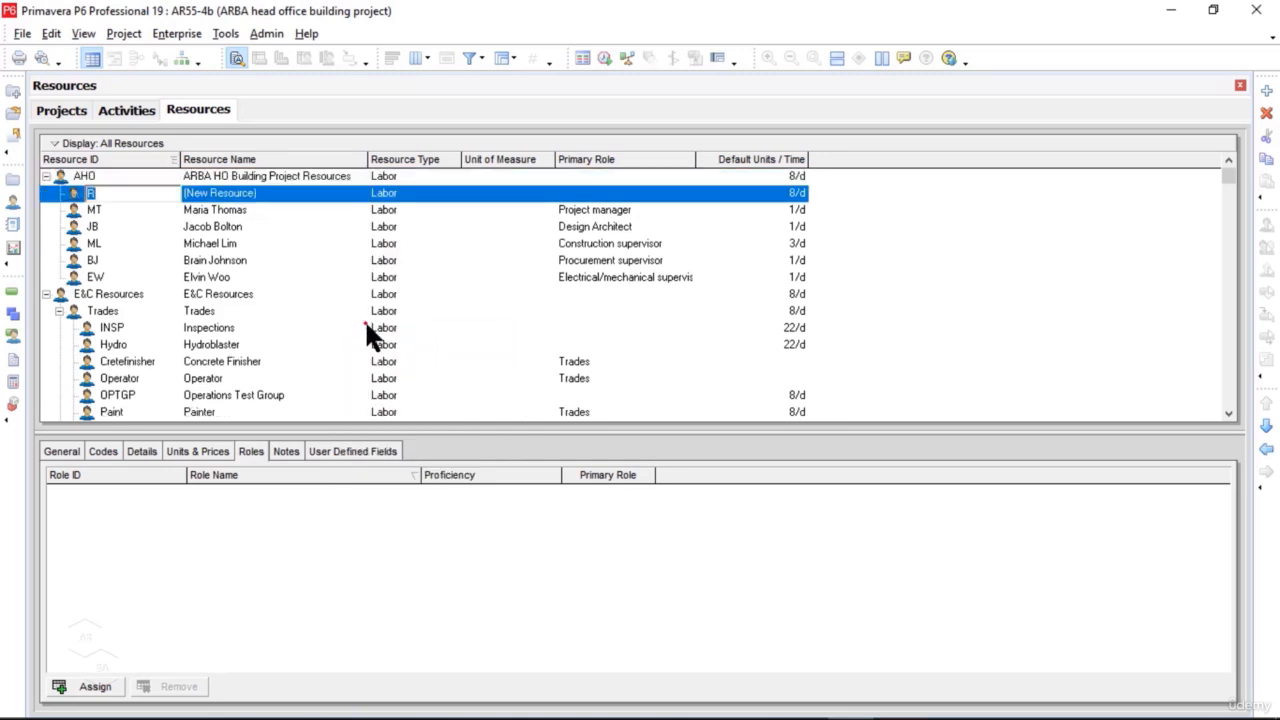
{"action": "type", "text": "NL"}
{"action": "left_click", "coordinate": [301, 190]}
{"action": "left_click", "coordinate": [302, 192]}
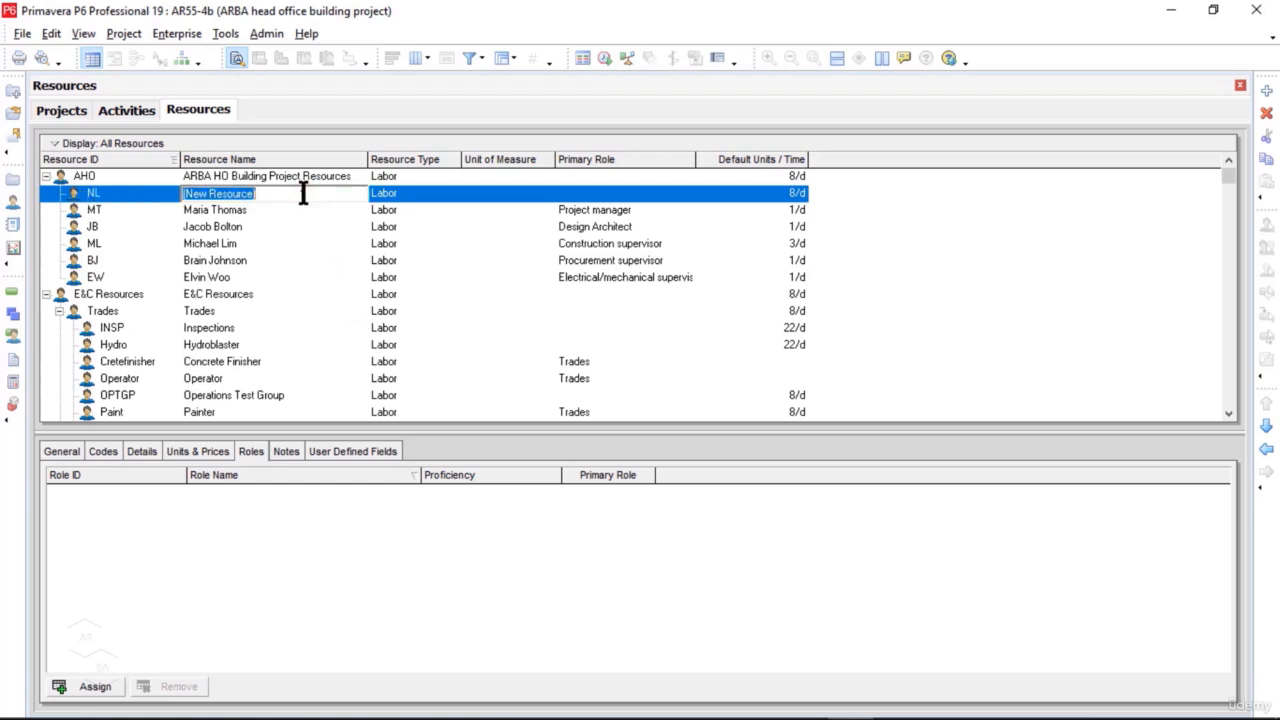
{"action": "type", "text": "Non"}
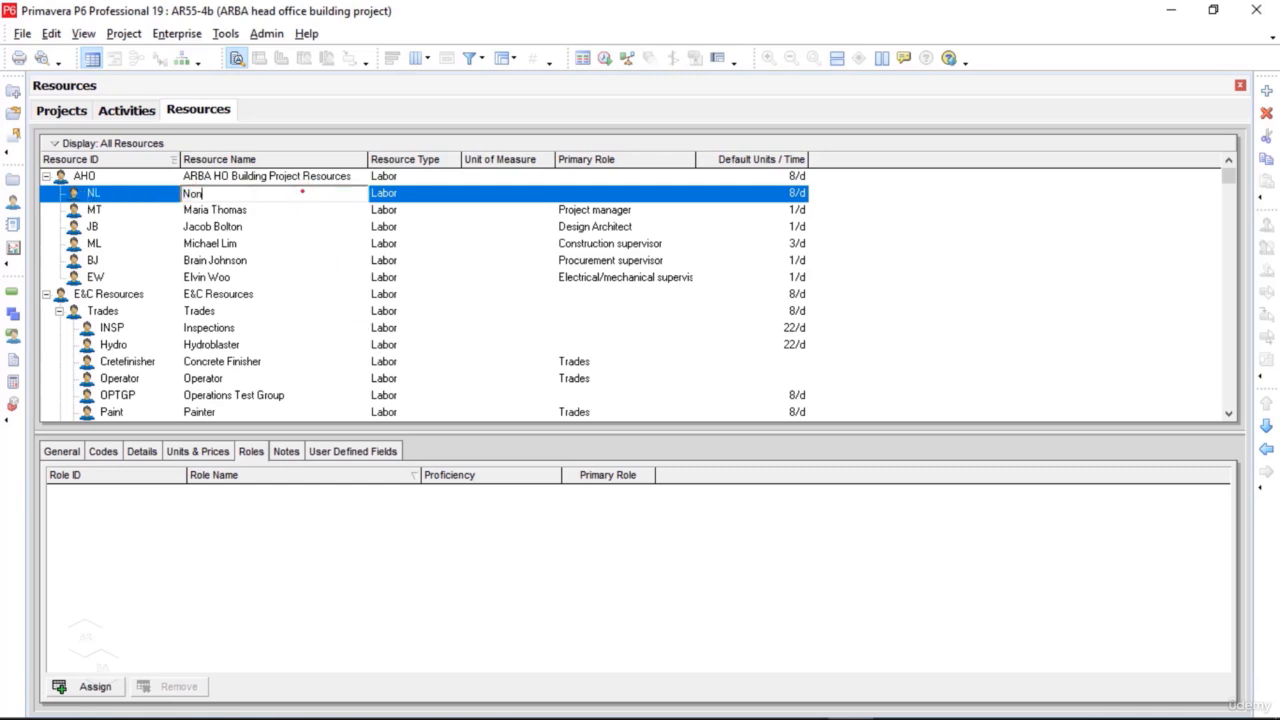
{"action": "type", "text": " Labor Resources"}
Step: Add a resource directly under AHO with the ID MAT and the name Materal Resources
{"action": "left_click", "coordinate": [251, 176]}
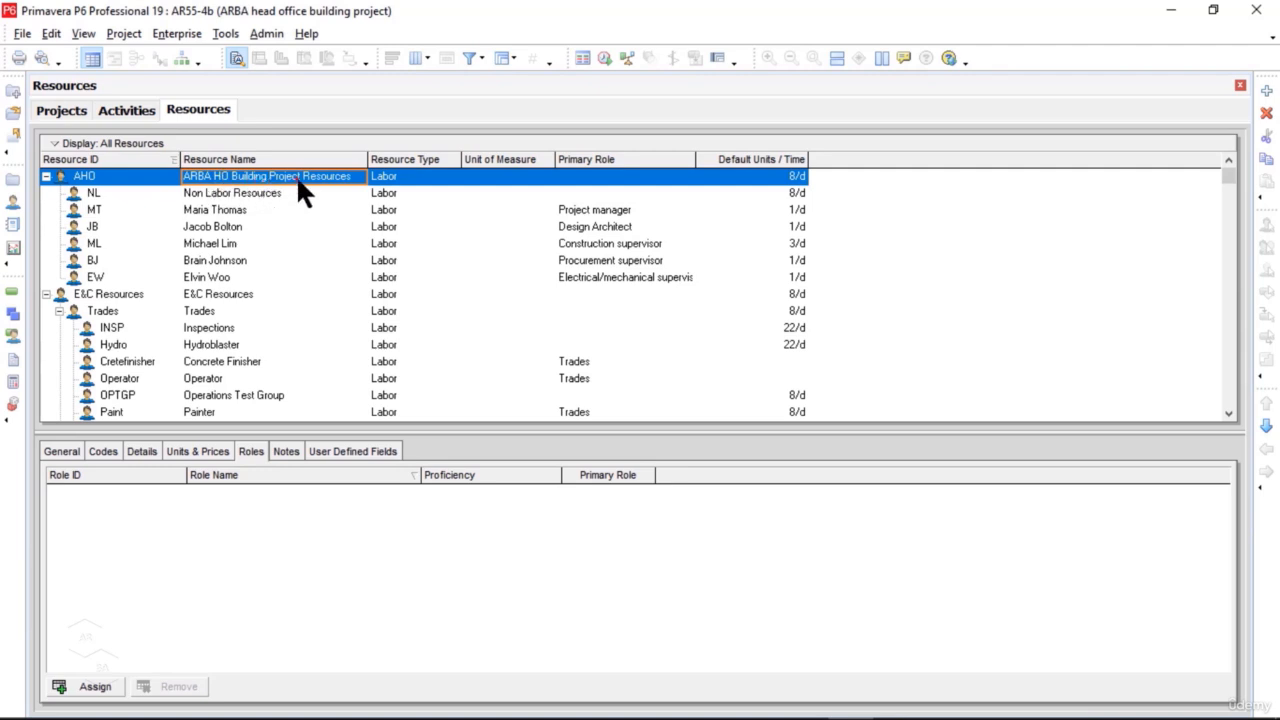
{"action": "right_click", "coordinate": [301, 171]}
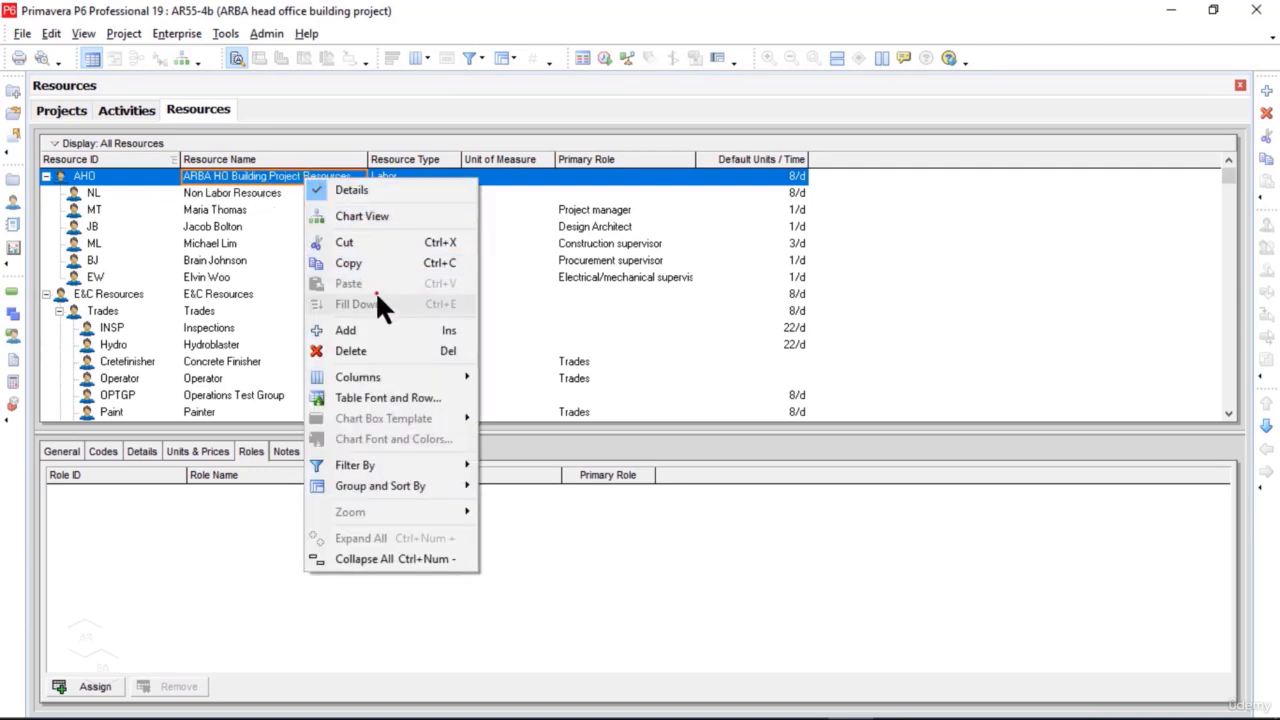
{"action": "left_click", "coordinate": [380, 330]}
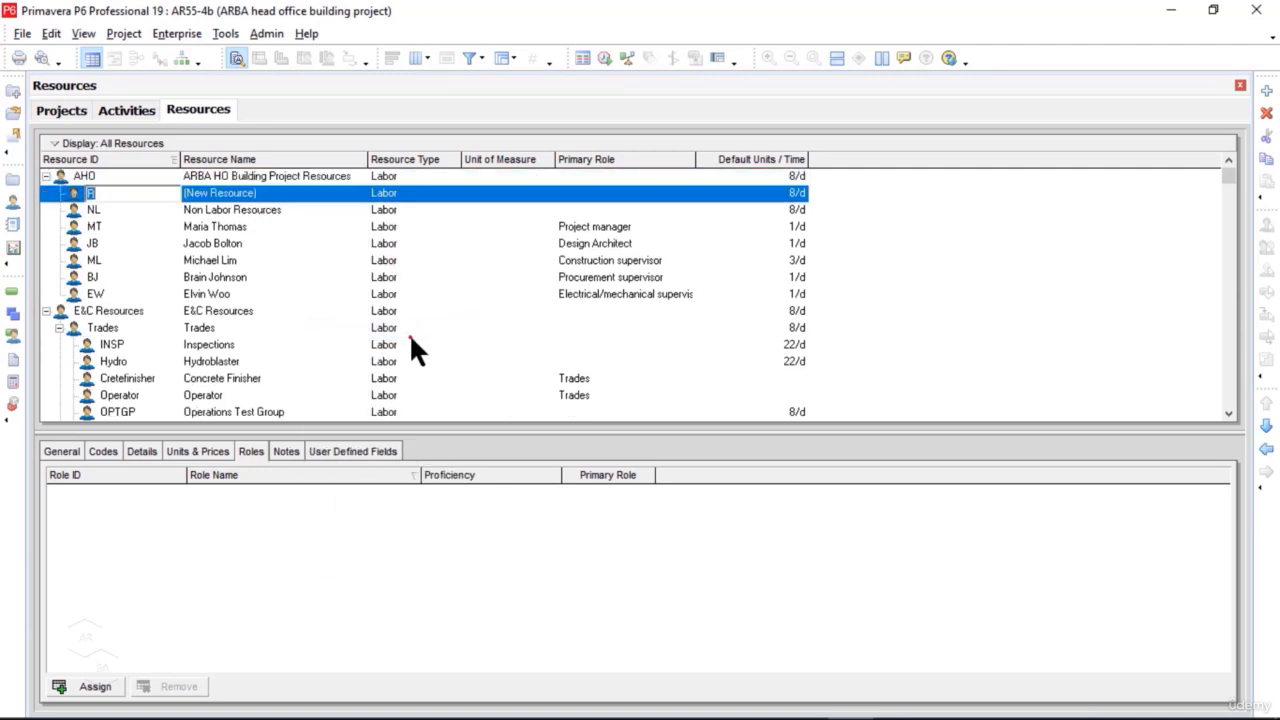
{"action": "left_click", "coordinate": [152, 198]}
{"action": "type", "text": "MAT"}
{"action": "key", "text": "BackSpace"}
{"action": "key", "text": "BackSpace"}
{"action": "key", "text": "BackSpace"}
{"action": "key", "text": "BackSpace"}
{"action": "type", "text": "MAT"}
{"action": "left_click", "coordinate": [272, 195]}
{"action": "type", "text": "M"}
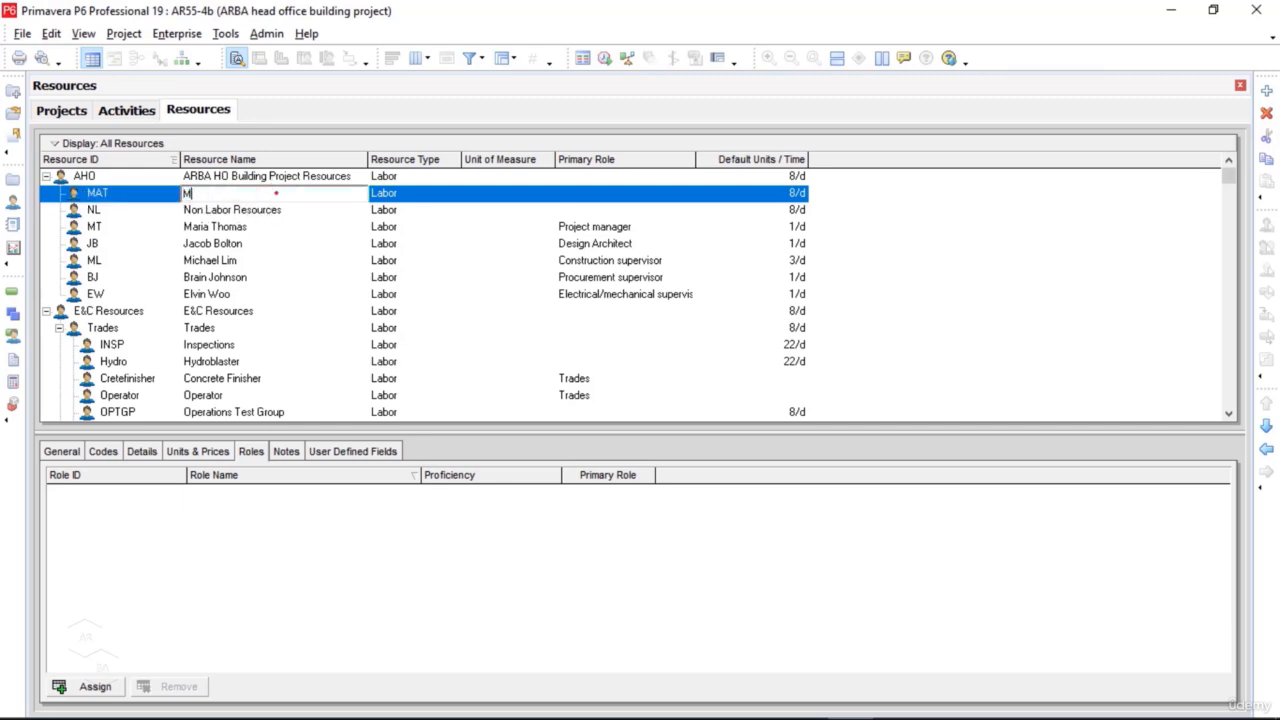
{"action": "type", "text": "ateral Resources"}
Step: Change the ID of the Non Labor Resources entry to NLAB
{"action": "left_click", "coordinate": [177, 213]}
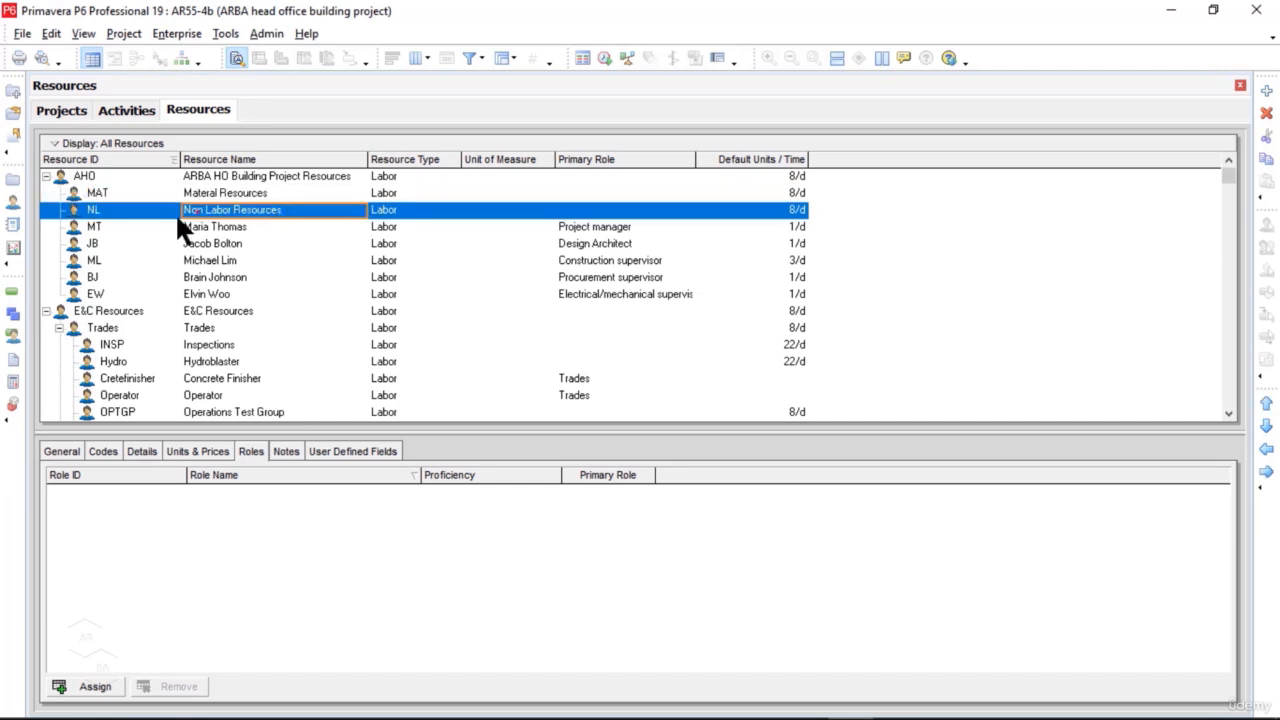
{"action": "left_click", "coordinate": [129, 208]}
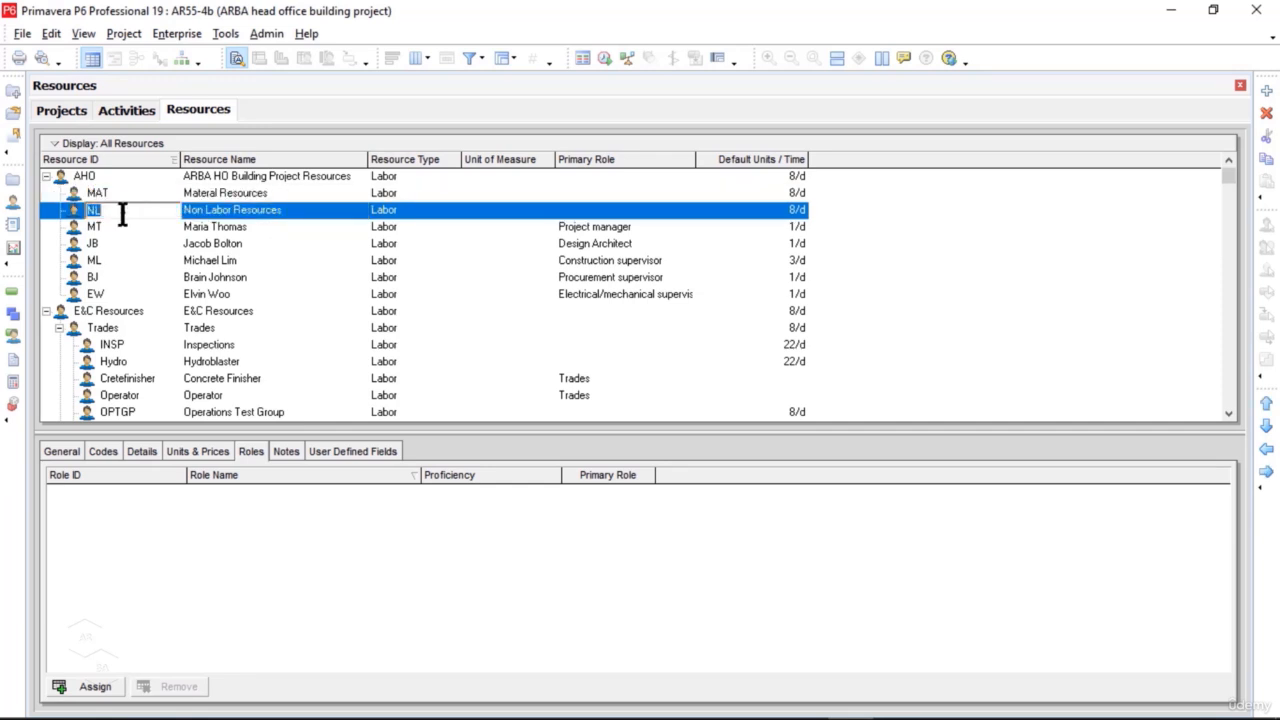
{"action": "left_click", "coordinate": [125, 211]}
{"action": "type", "text": "AB"}
Step: Add a resource directly under AHO with the ID LAB and the name Labor resources
{"action": "left_click", "coordinate": [283, 177]}
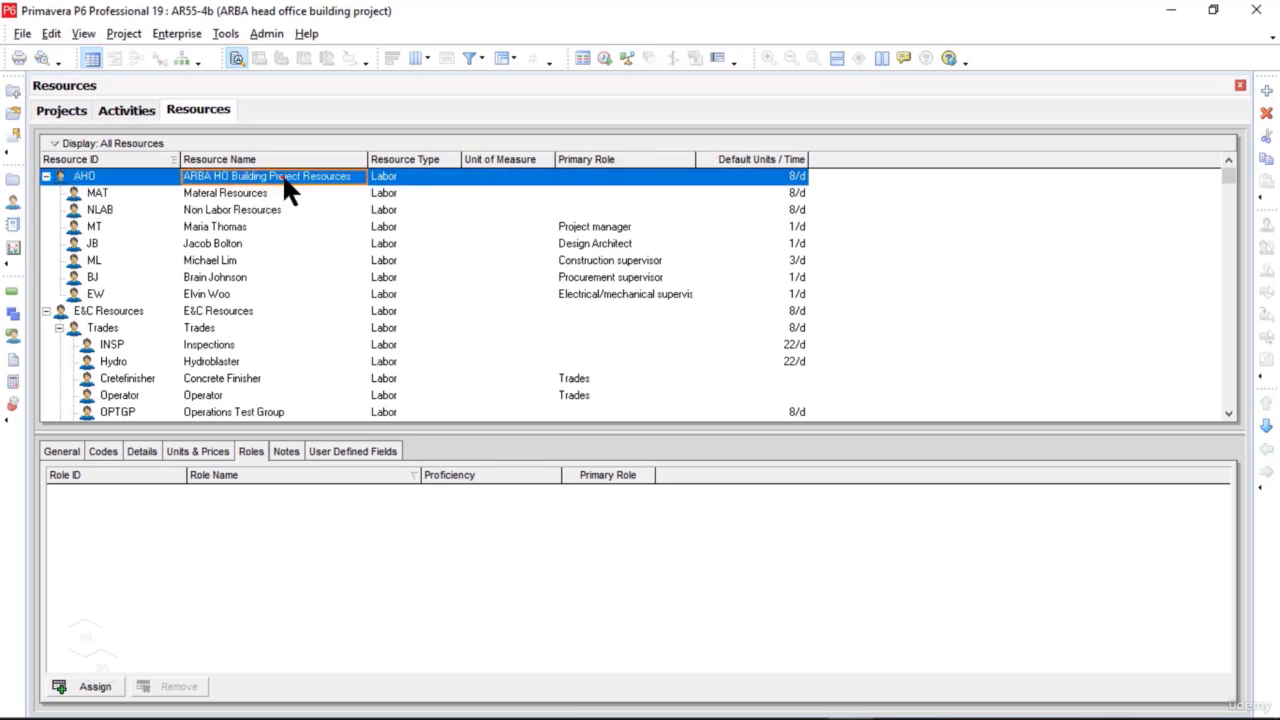
{"action": "right_click", "coordinate": [284, 178]}
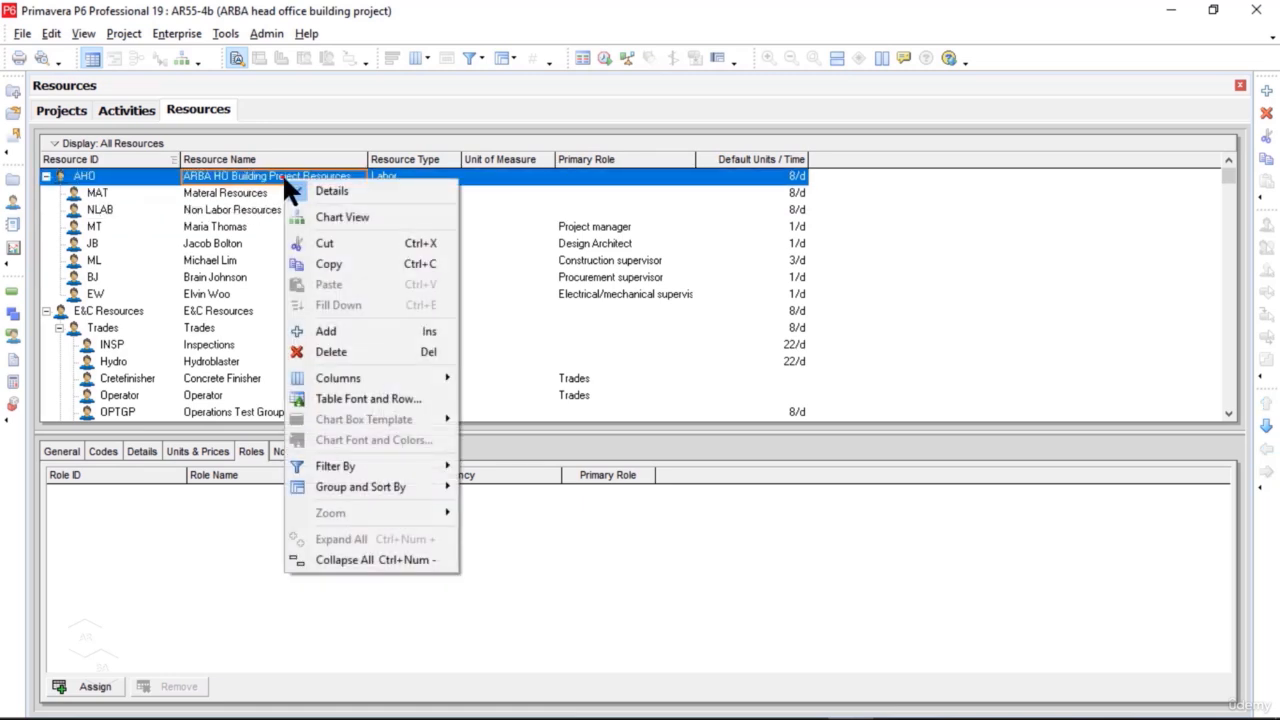
{"action": "left_click", "coordinate": [357, 330]}
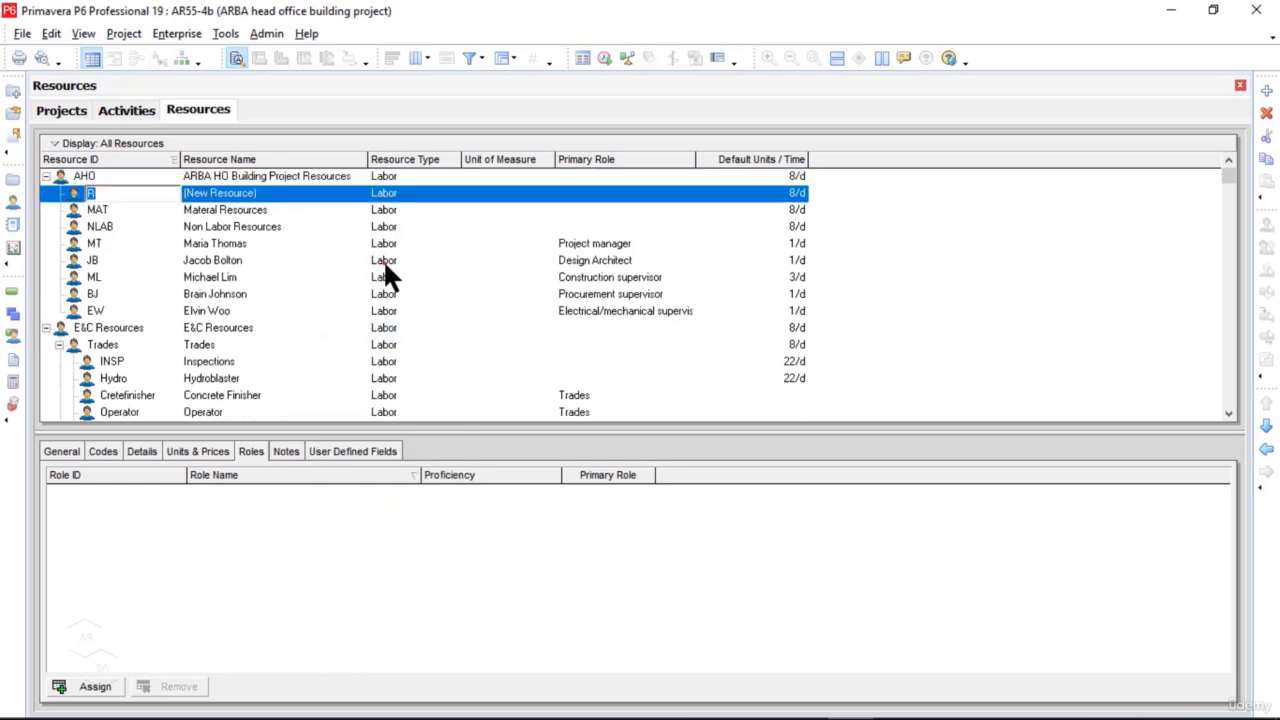
{"action": "type", "text": "LAB"}
{"action": "left_click", "coordinate": [275, 193]}
{"action": "type", "text": "L"}
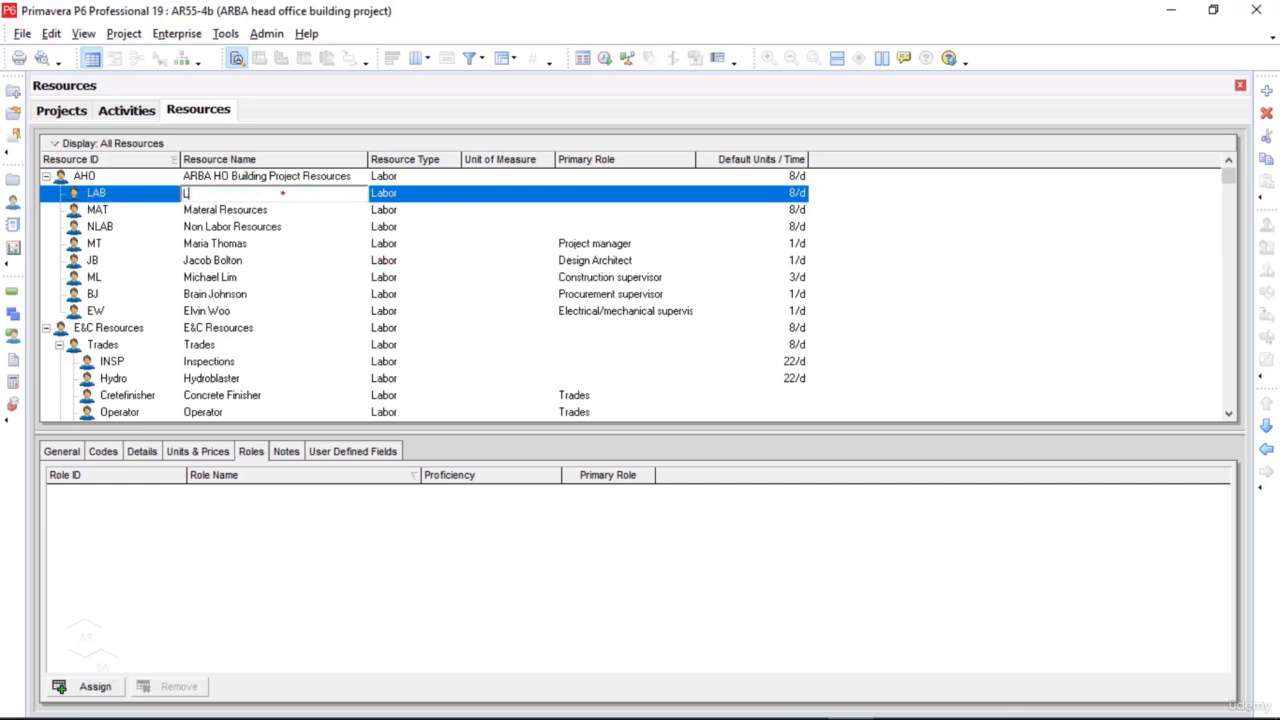
{"action": "type", "text": "abor resources"}
{"action": "left_click", "coordinate": [275, 228]}
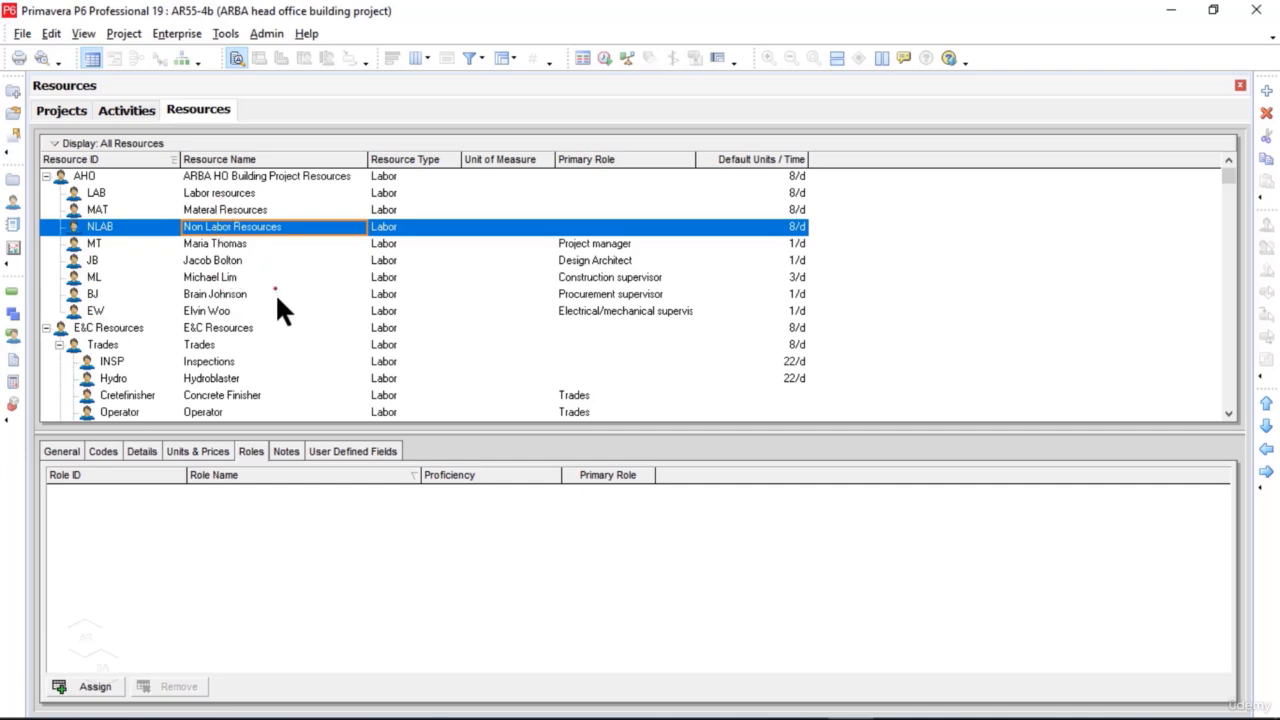
Step: Reorder the resources so that MT and JB come directly after LAB, above MAT
{"action": "left_click", "coordinate": [229, 246]}
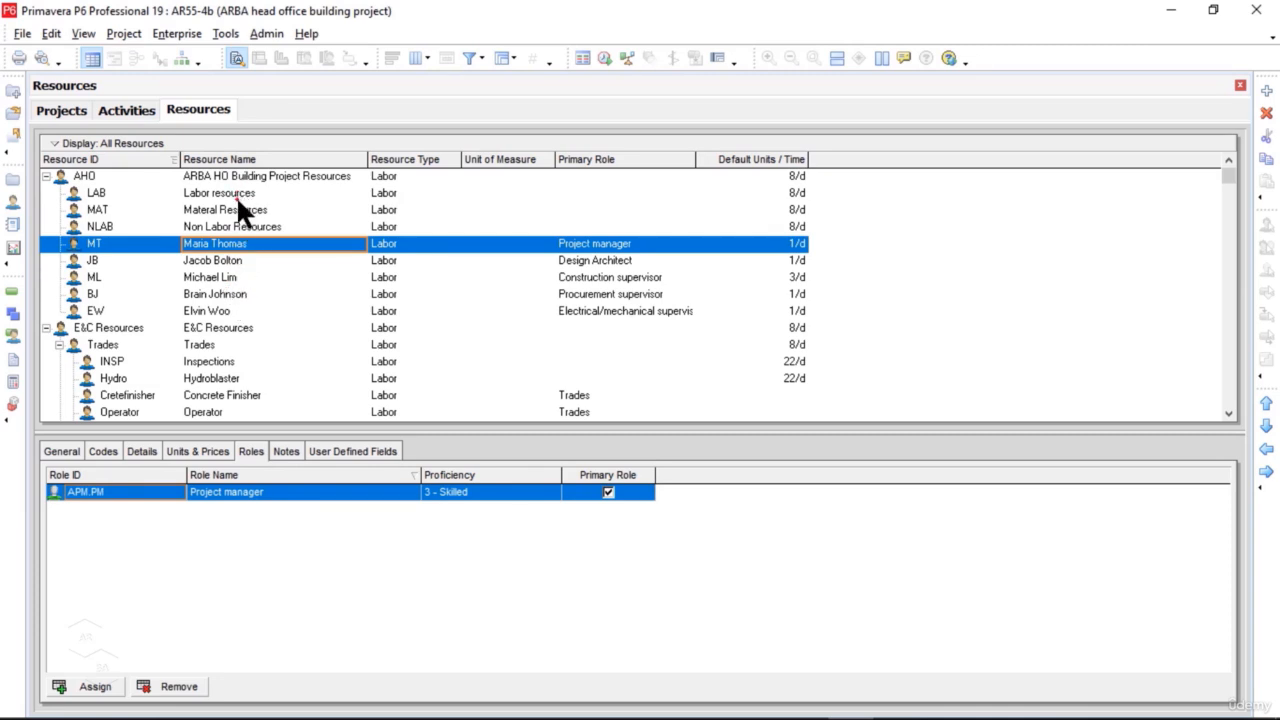
{"action": "left_click", "coordinate": [1267, 406]}
{"action": "left_click", "coordinate": [1267, 406]}
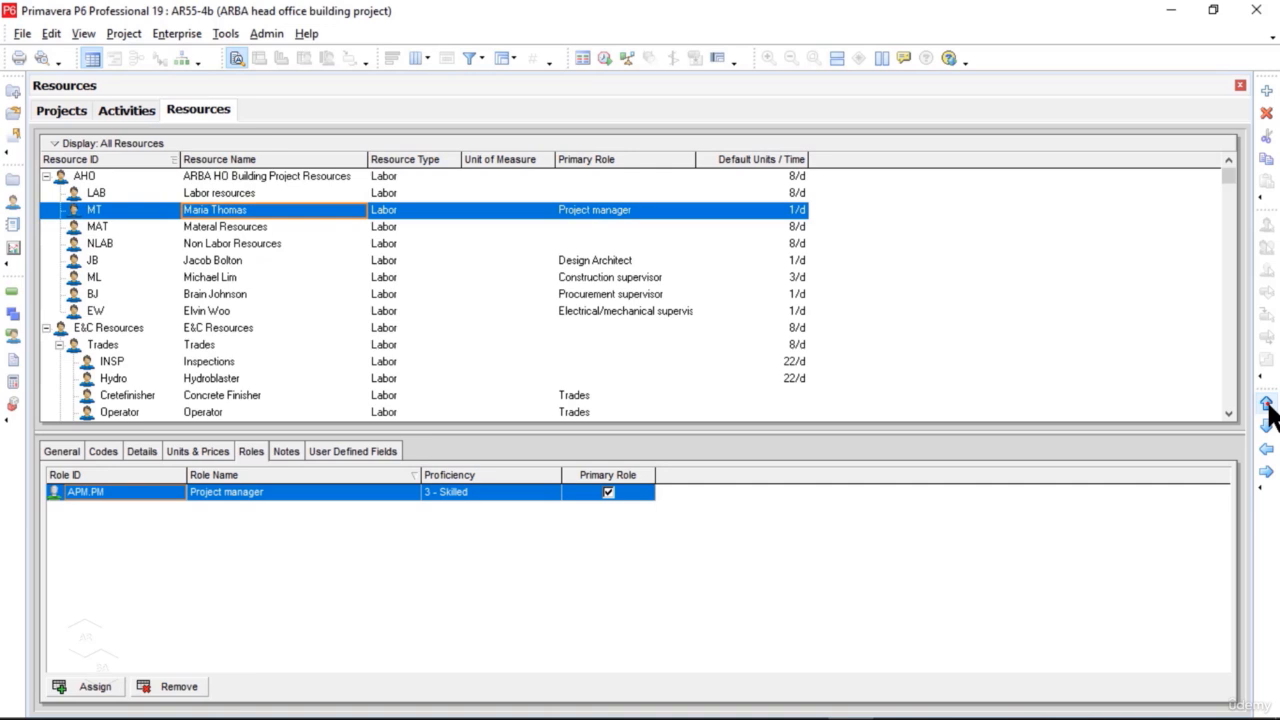
{"action": "left_click", "coordinate": [217, 260]}
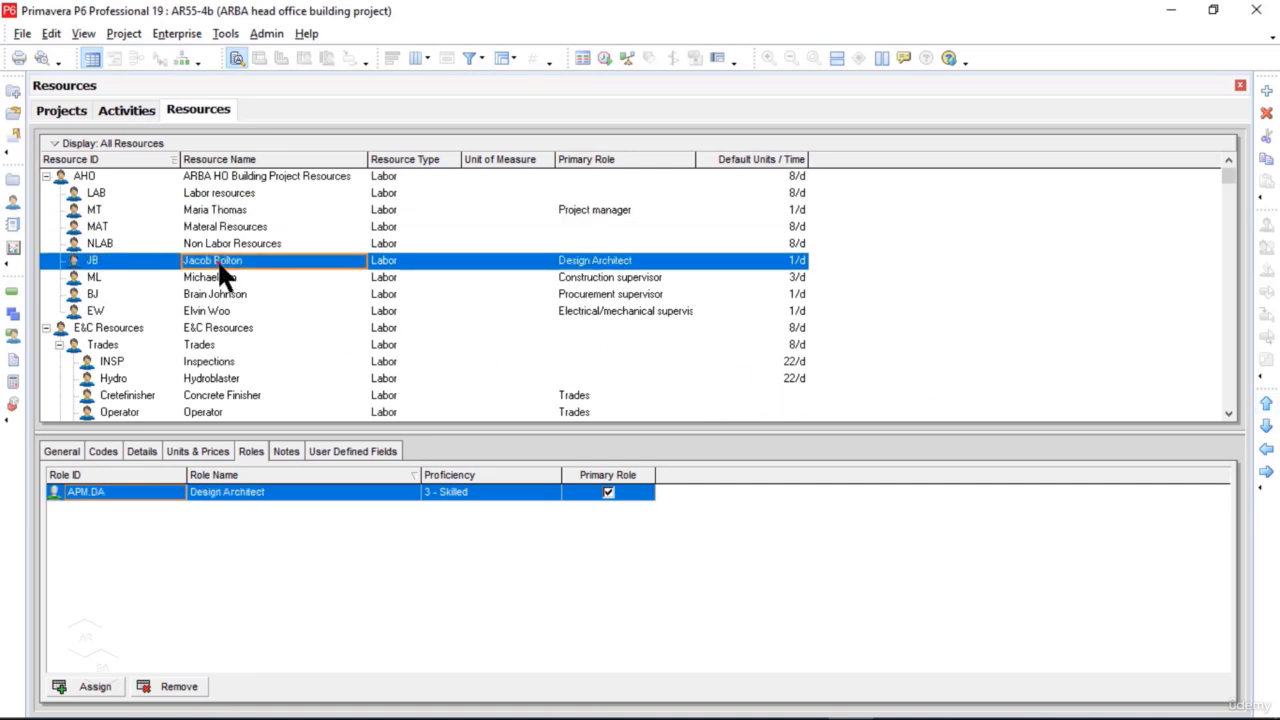
{"action": "left_click", "coordinate": [1266, 405]}
{"action": "left_click", "coordinate": [1266, 405]}
{"action": "left_click", "coordinate": [1266, 405]}
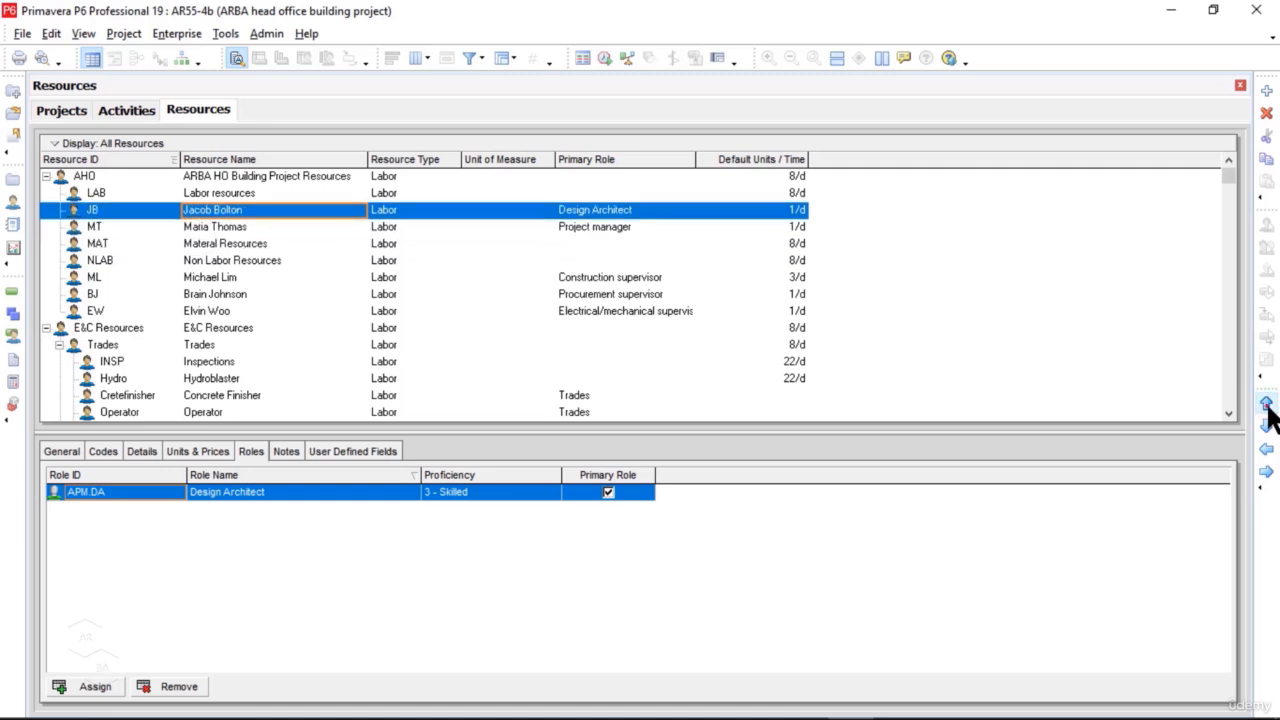
{"action": "left_click", "coordinate": [1266, 426]}
Step: Move the ML, BJ and EW resources up so they follow JB in that order, ahead of MAT
{"action": "left_click", "coordinate": [212, 279]}
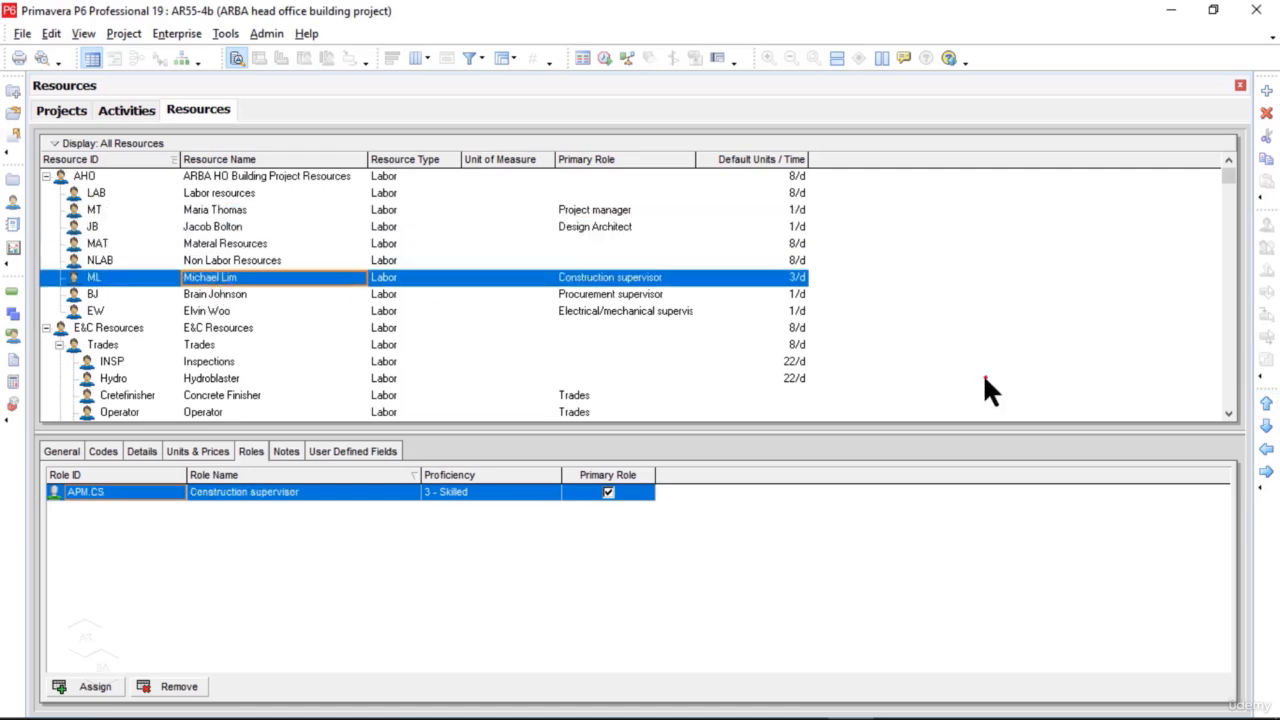
{"action": "left_click", "coordinate": [1266, 403]}
{"action": "left_click", "coordinate": [1266, 403]}
{"action": "left_click", "coordinate": [1266, 403]}
{"action": "left_click", "coordinate": [1266, 426]}
{"action": "left_click", "coordinate": [230, 293]}
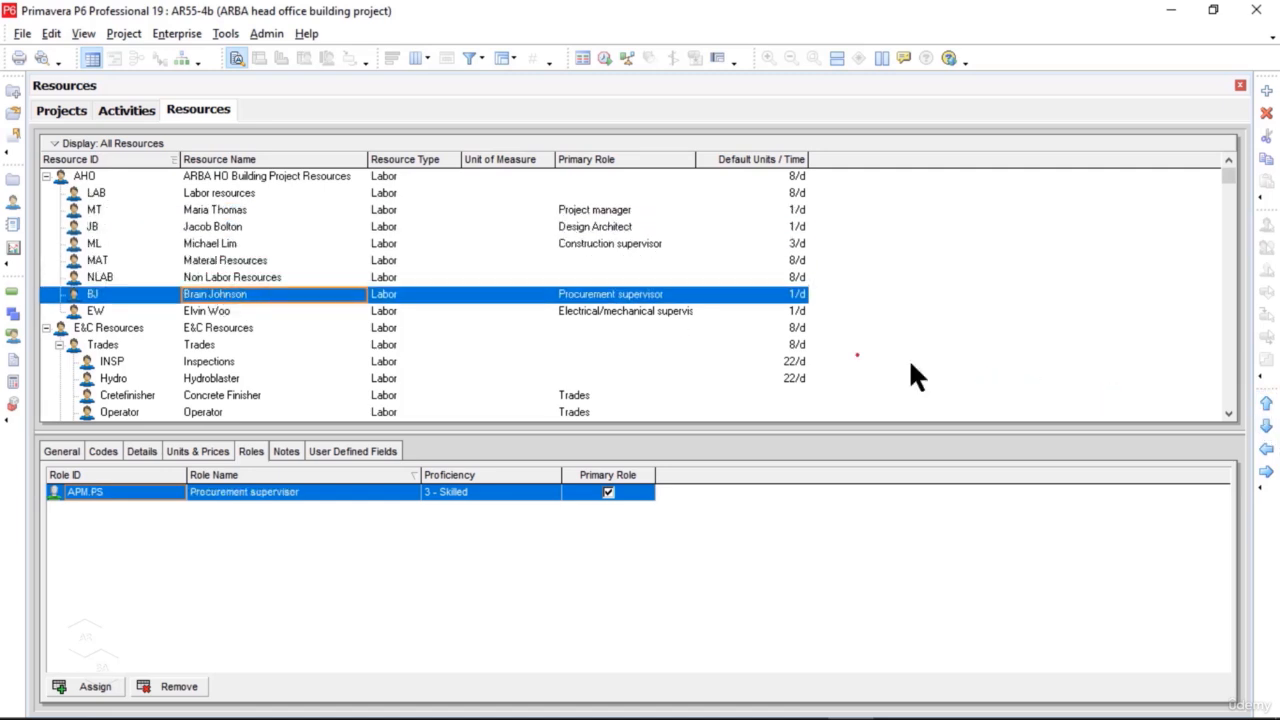
{"action": "left_click", "coordinate": [1266, 403]}
{"action": "left_click", "coordinate": [1266, 403]}
{"action": "left_click", "coordinate": [242, 312]}
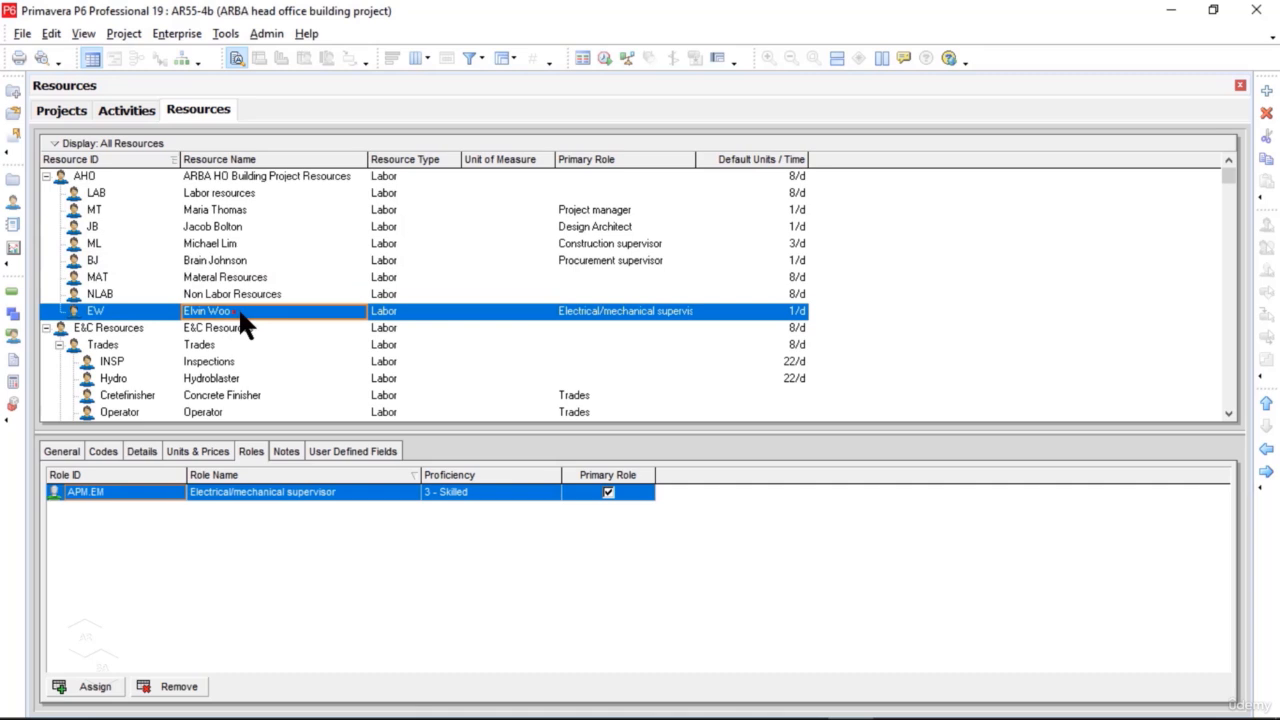
{"action": "left_click", "coordinate": [1266, 403]}
{"action": "left_click", "coordinate": [1266, 403]}
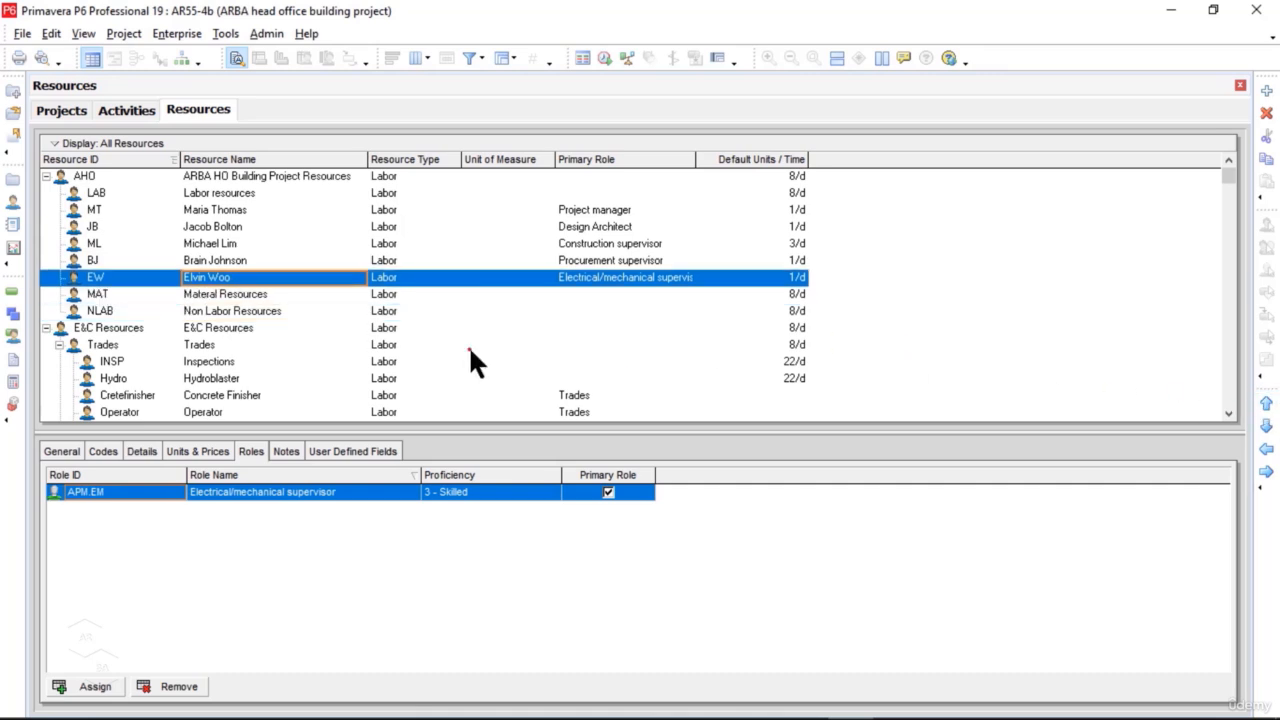
Step: Indent the MT and JB resources one level so they belong to LAB
{"action": "left_click", "coordinate": [222, 193]}
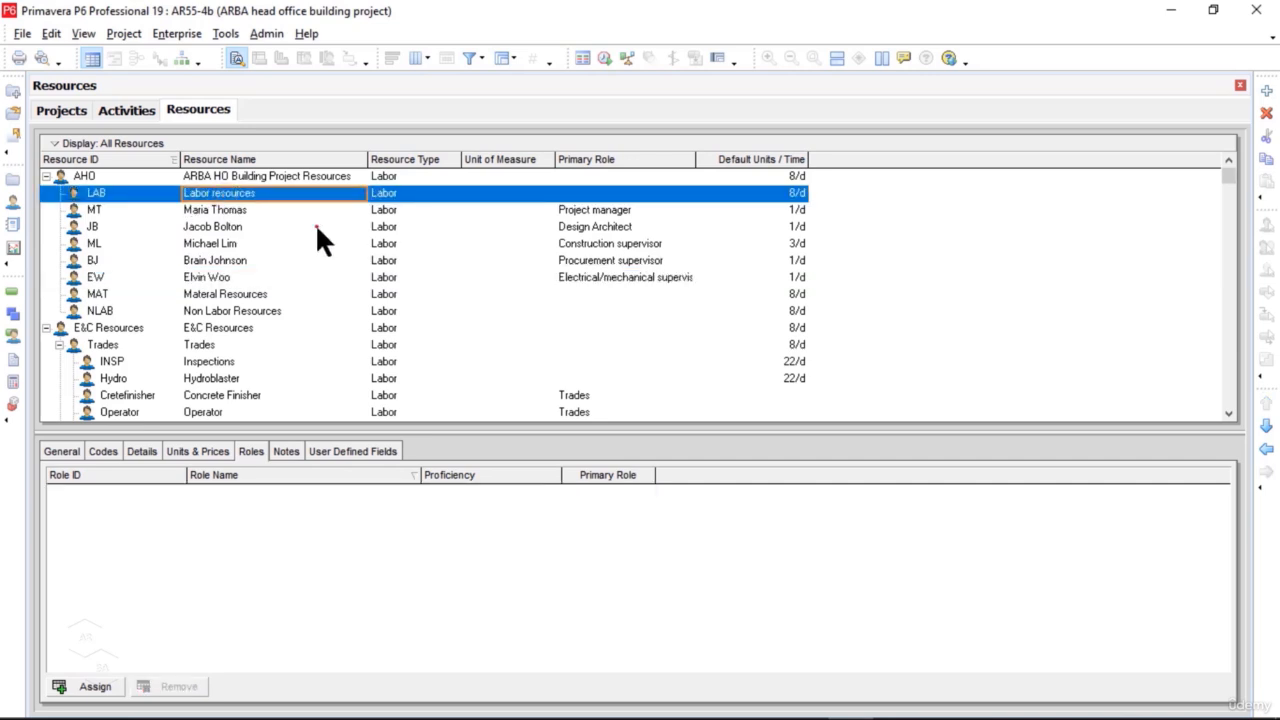
{"action": "left_click", "coordinate": [231, 209]}
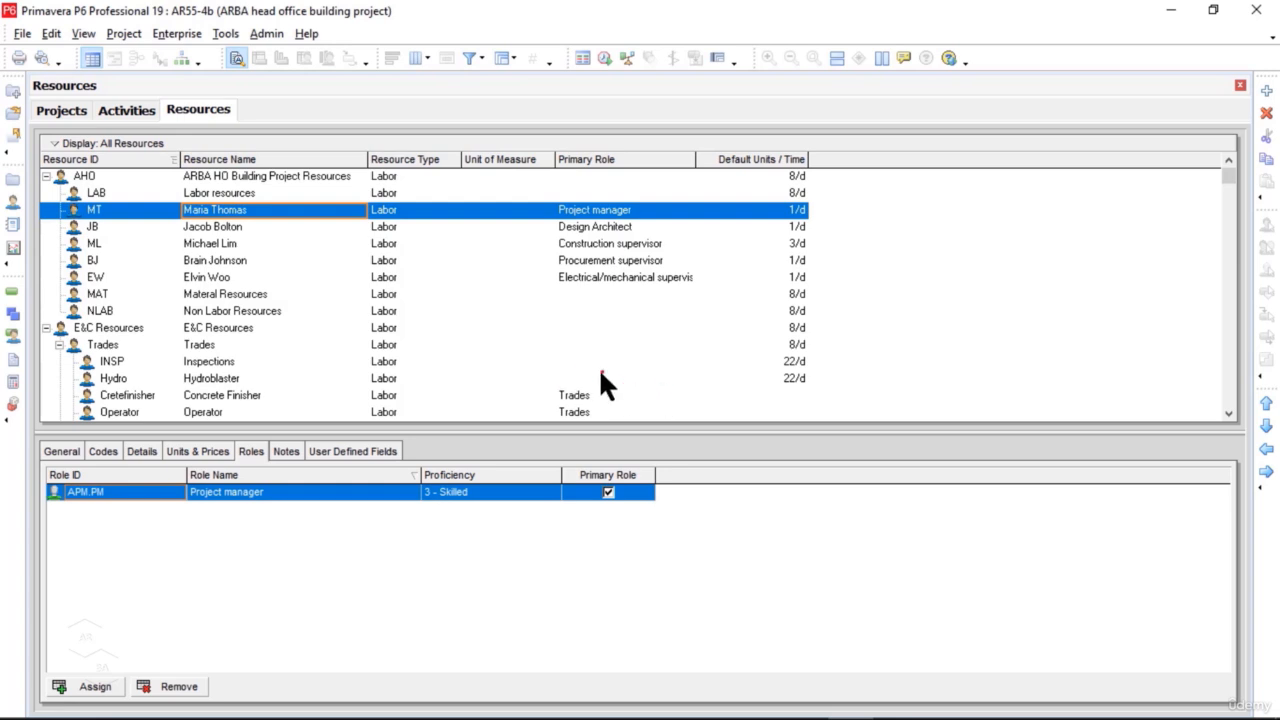
{"action": "left_click", "coordinate": [1266, 472]}
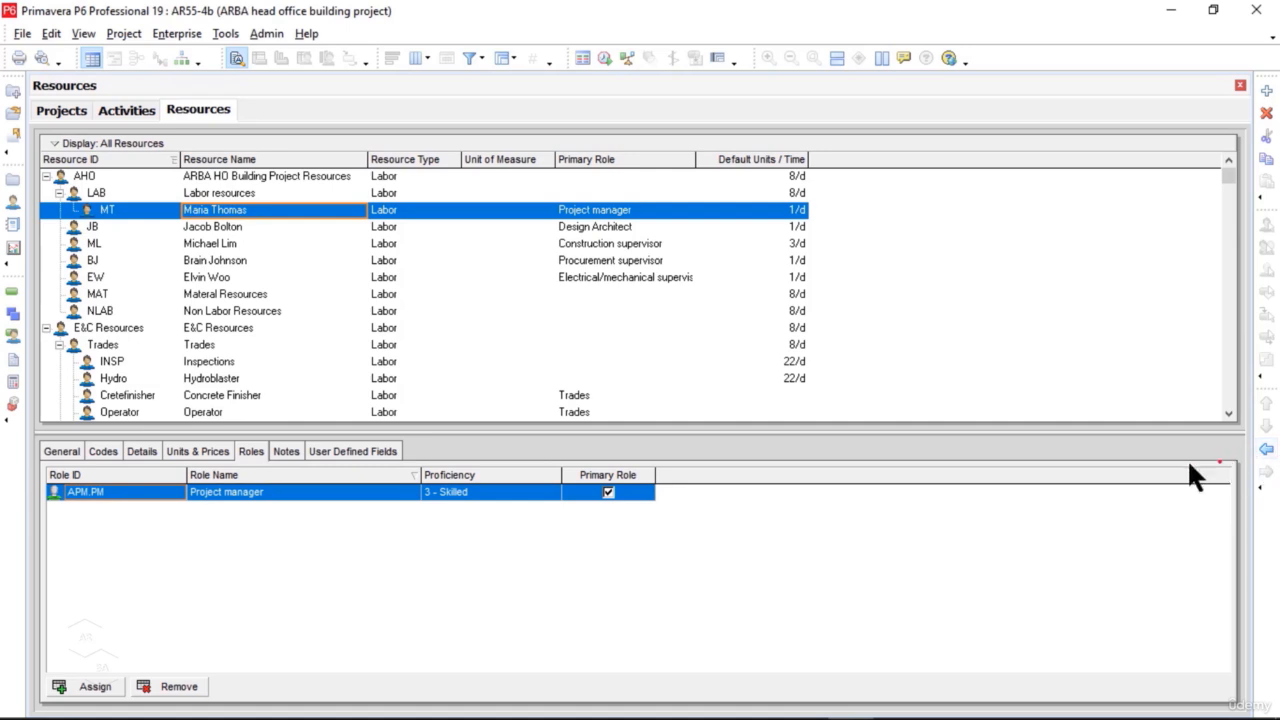
{"action": "left_click", "coordinate": [222, 223]}
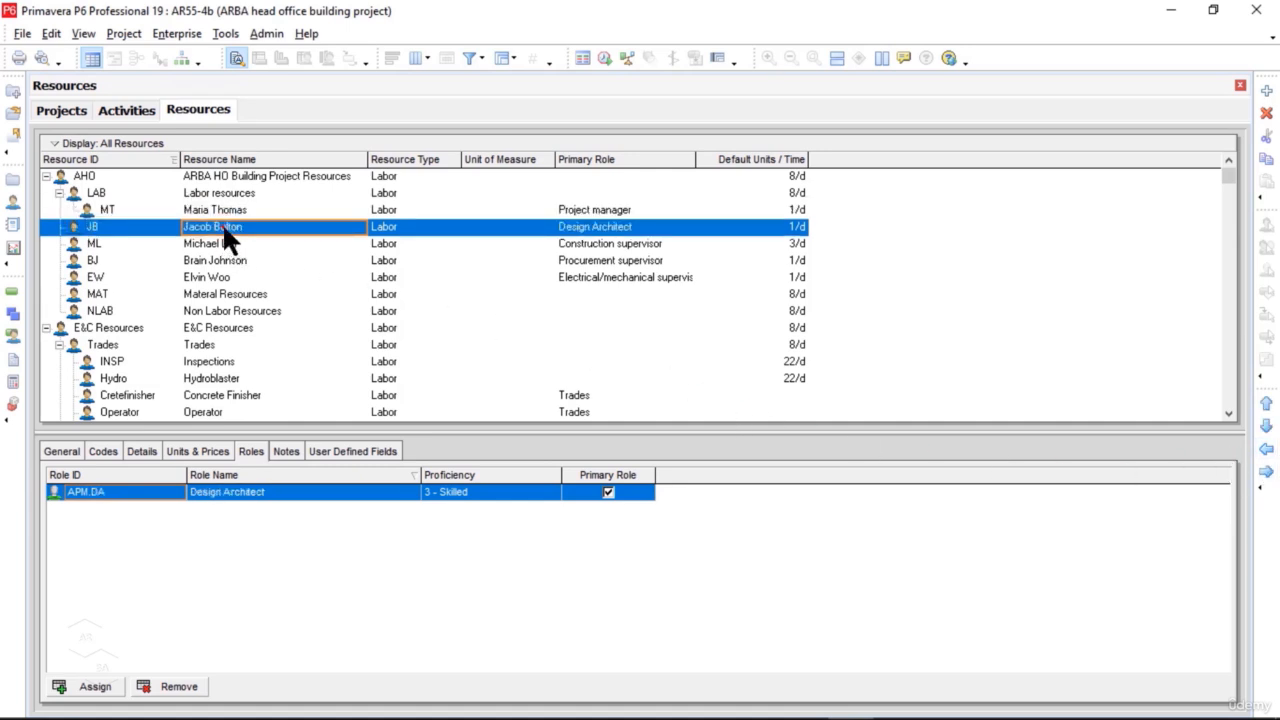
{"action": "left_click", "coordinate": [1267, 473]}
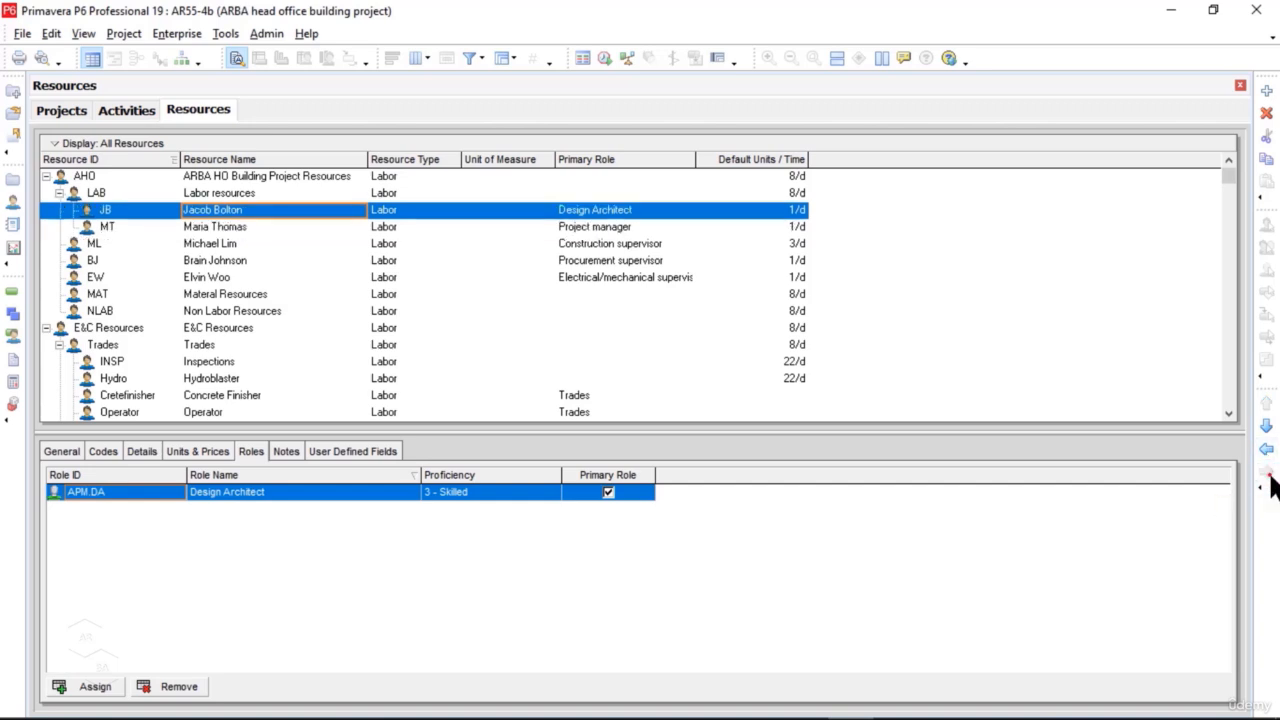
Step: Indent the ML, BJ and EW resources one level so they also belong to LAB
{"action": "left_click", "coordinate": [207, 246]}
{"action": "left_click", "coordinate": [1266, 472]}
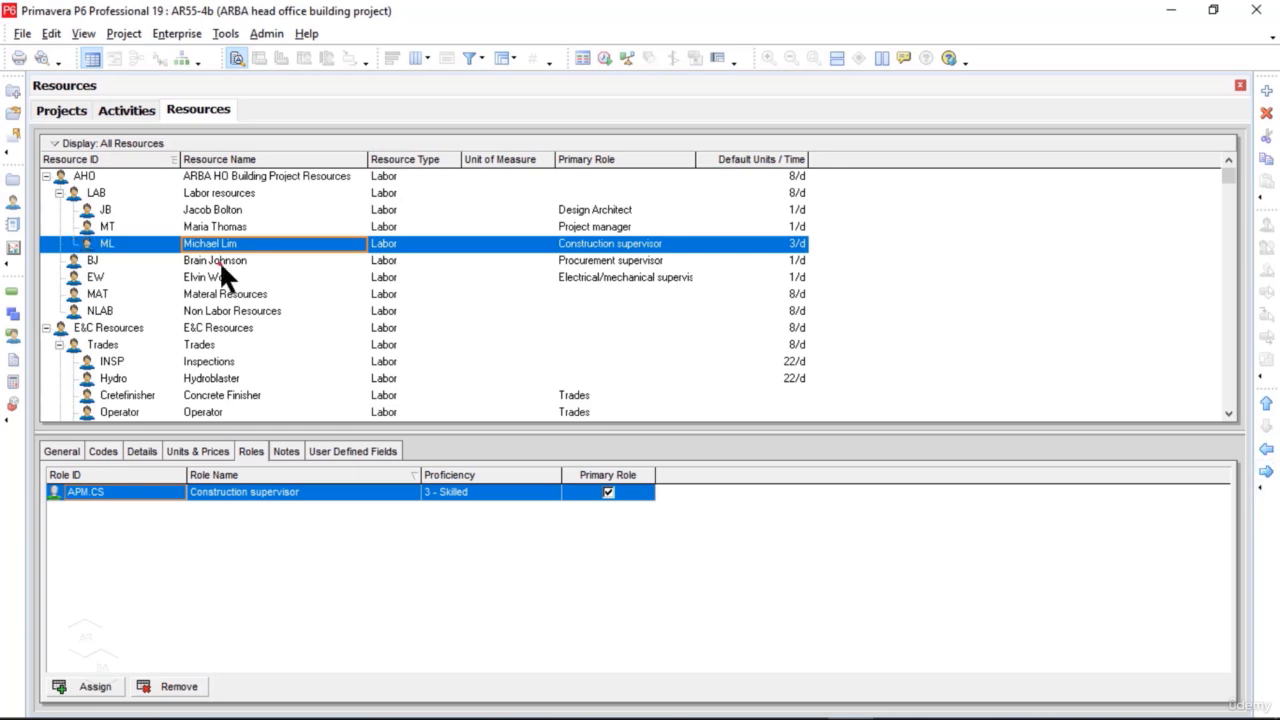
{"action": "left_click", "coordinate": [219, 260]}
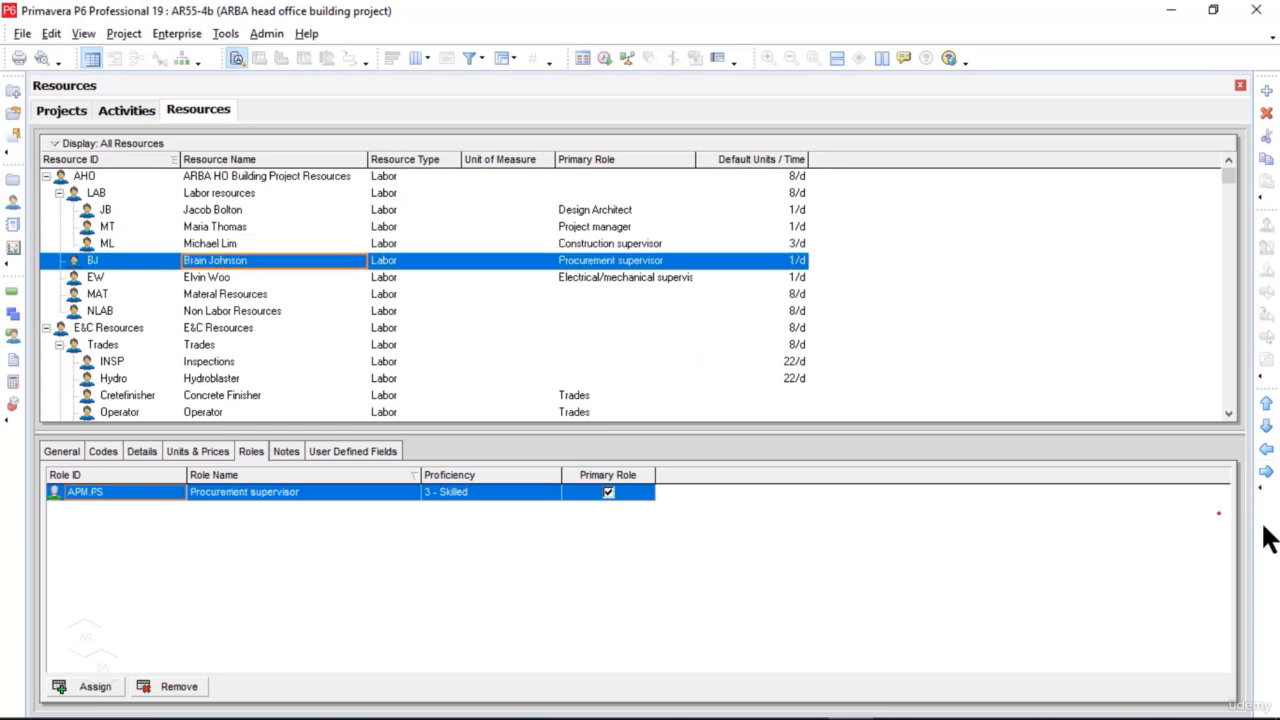
{"action": "left_click", "coordinate": [1266, 472]}
{"action": "left_click", "coordinate": [222, 280]}
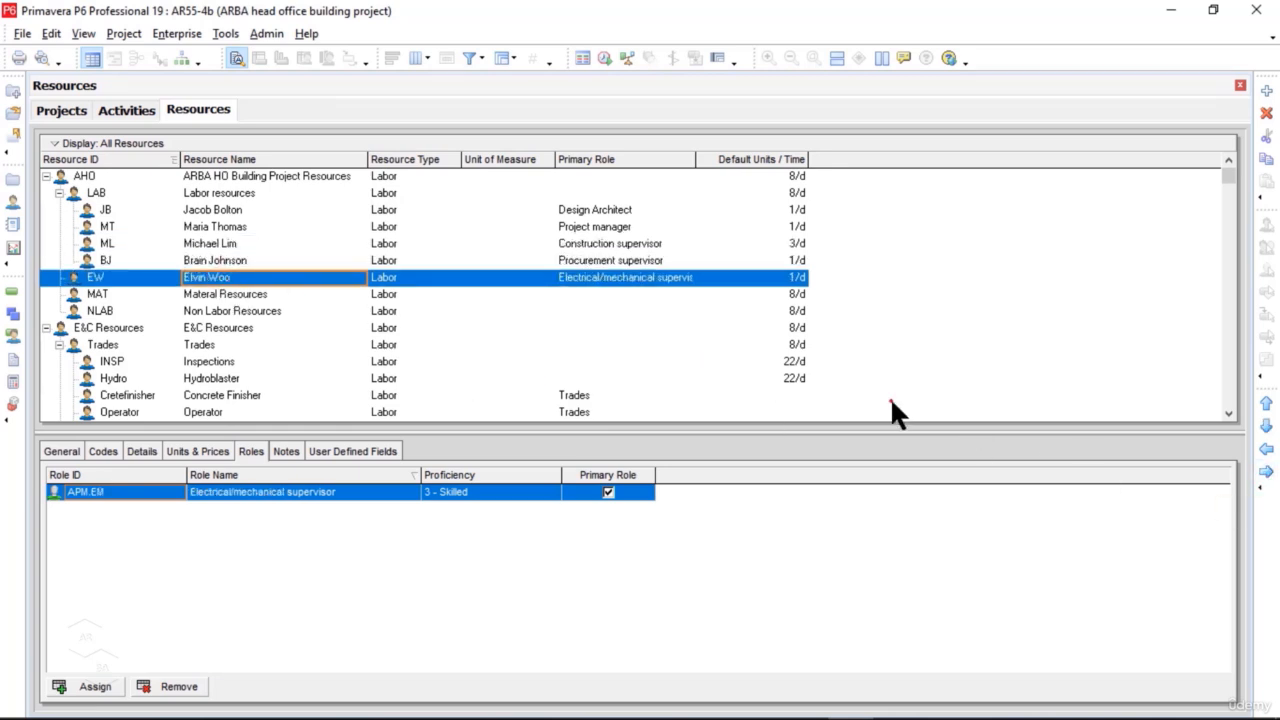
{"action": "left_click", "coordinate": [1266, 472]}
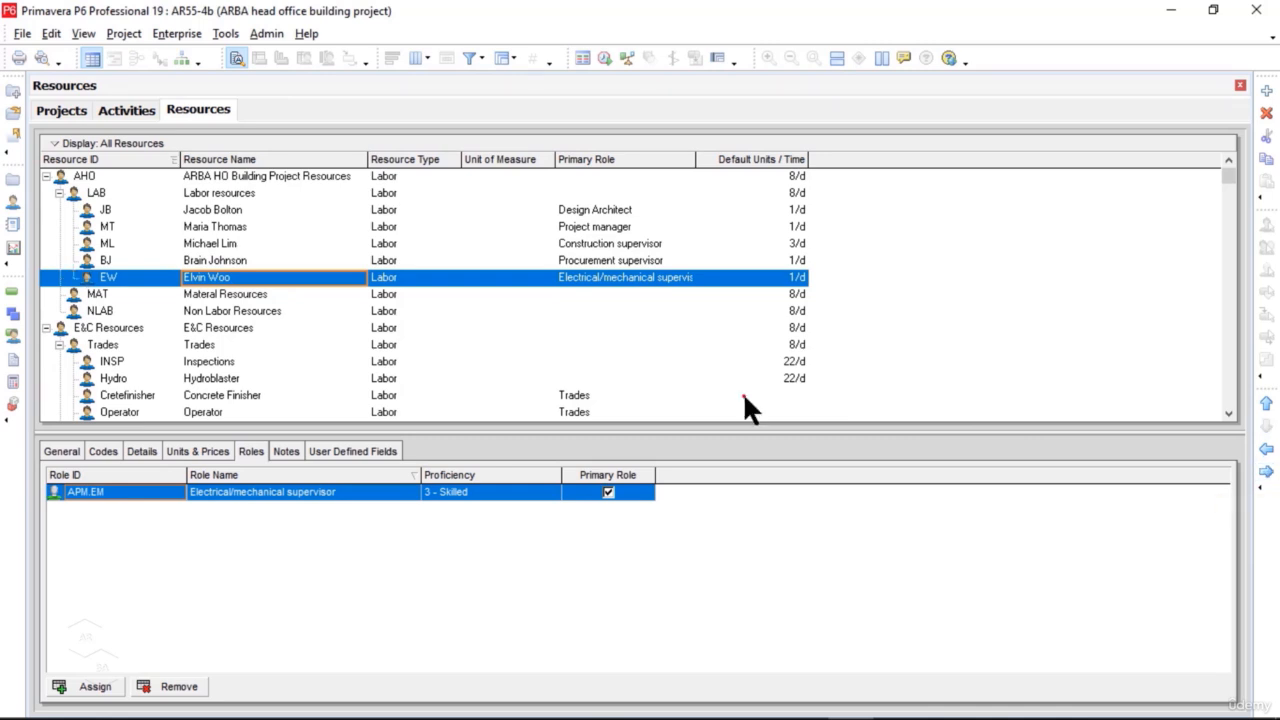
Step: Start a new resource under NLAB with the ID CN and the name Crane, and proceed to its resource type
{"action": "left_click", "coordinate": [248, 190]}
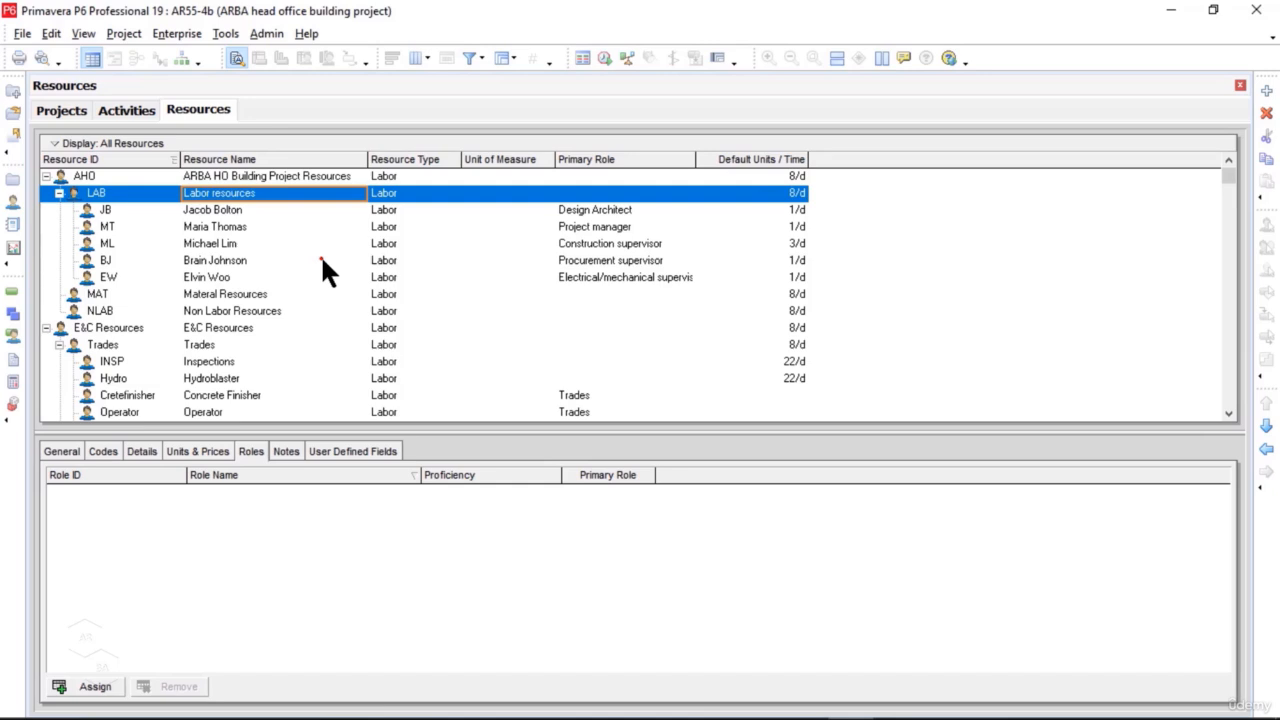
{"action": "left_click", "coordinate": [263, 311]}
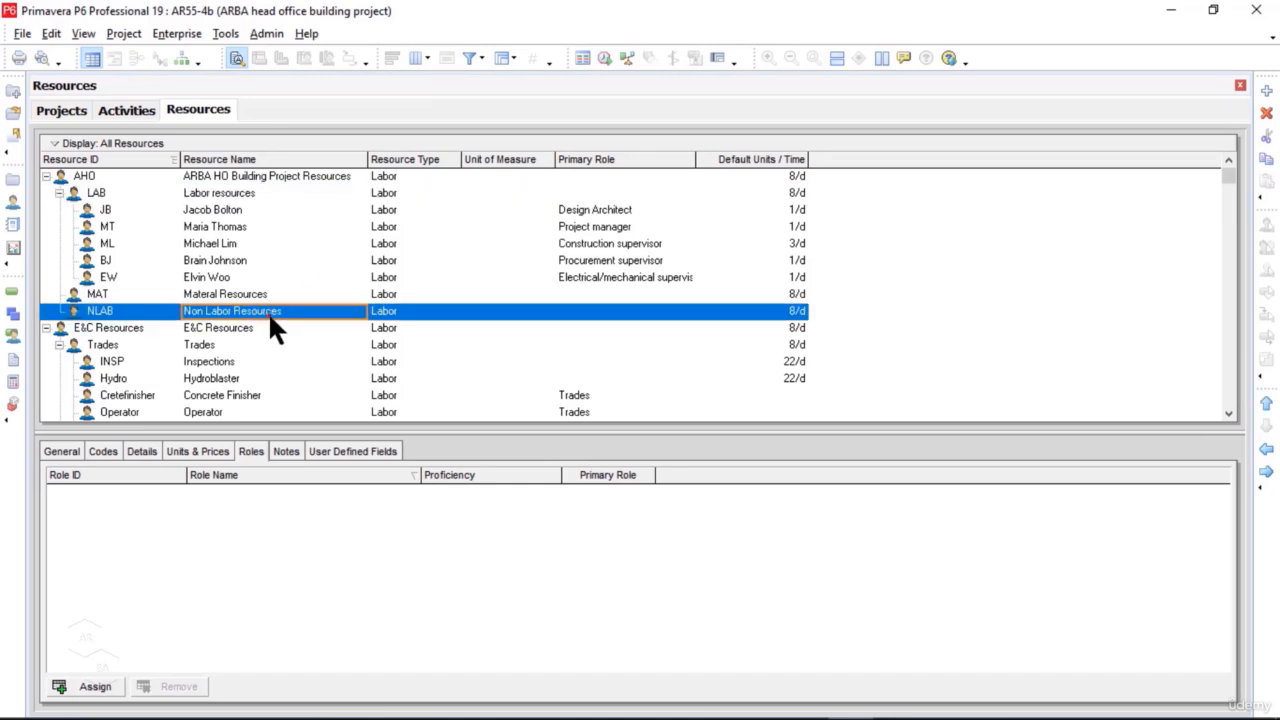
{"action": "left_click", "coordinate": [1267, 91]}
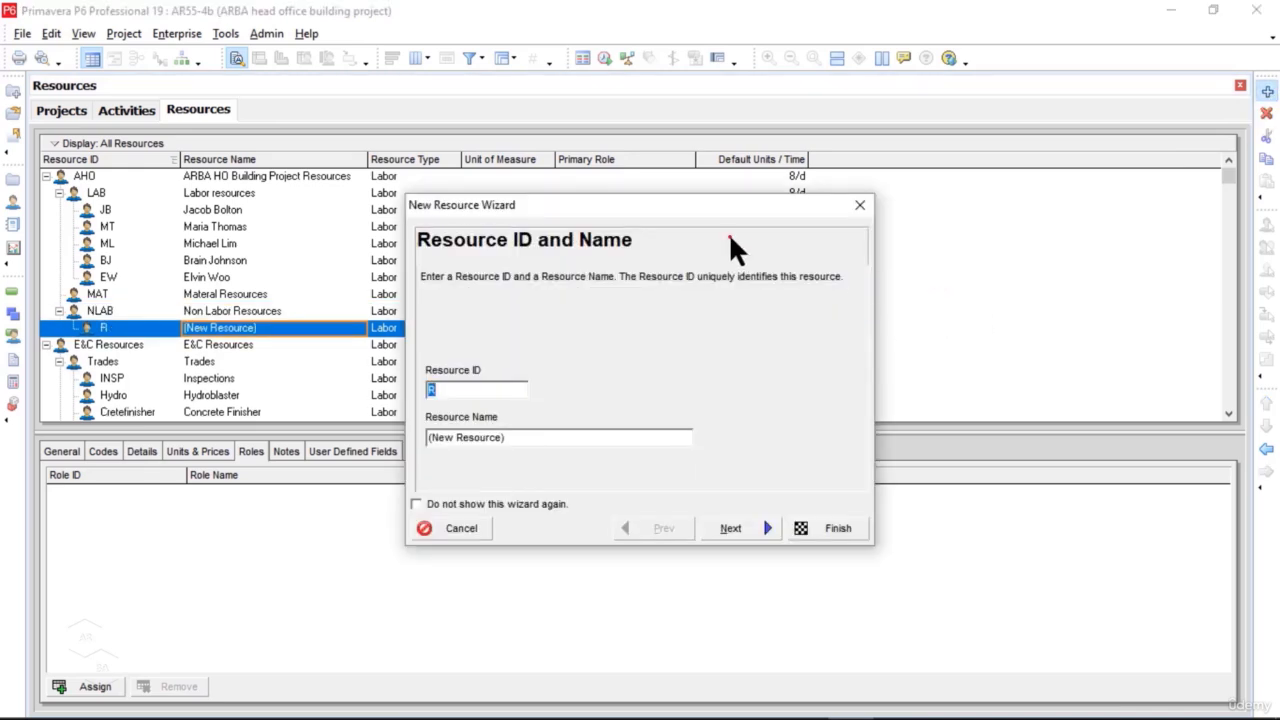
{"action": "left_click_drag", "start_coordinate": [702, 206], "coordinate": [772, 91]}
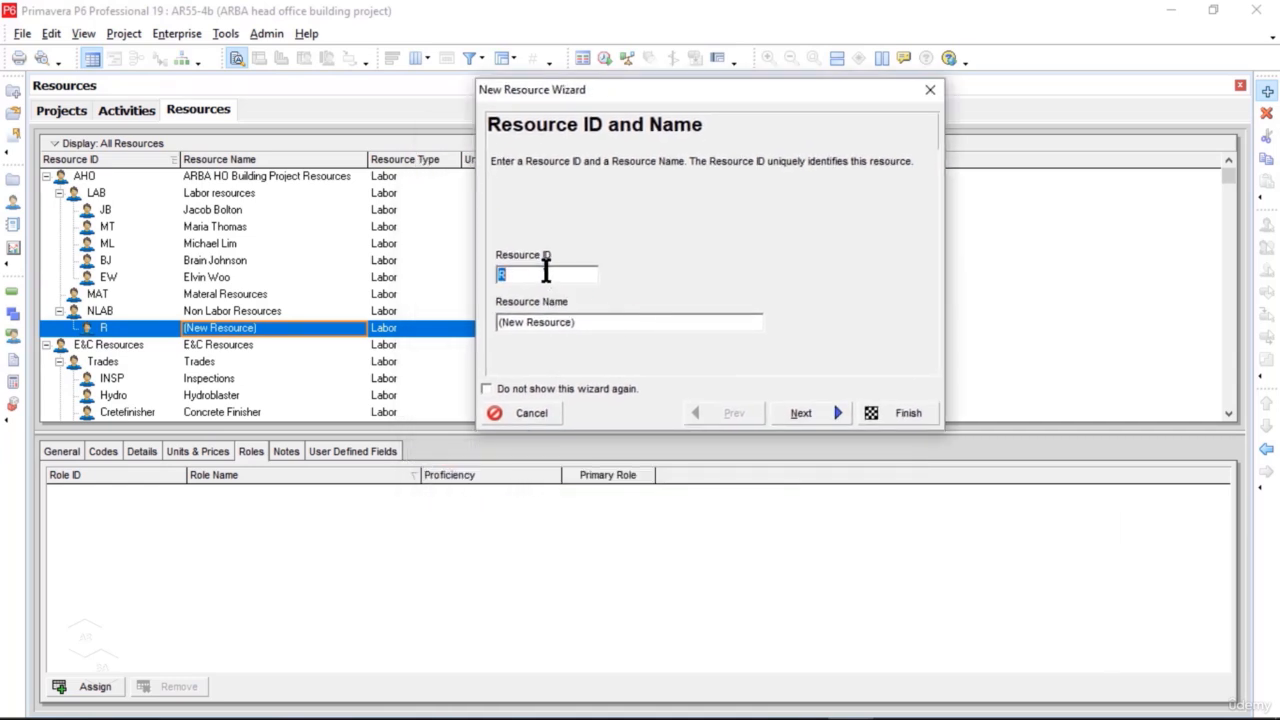
{"action": "type", "text": "CN"}
{"action": "key", "text": "Tab"}
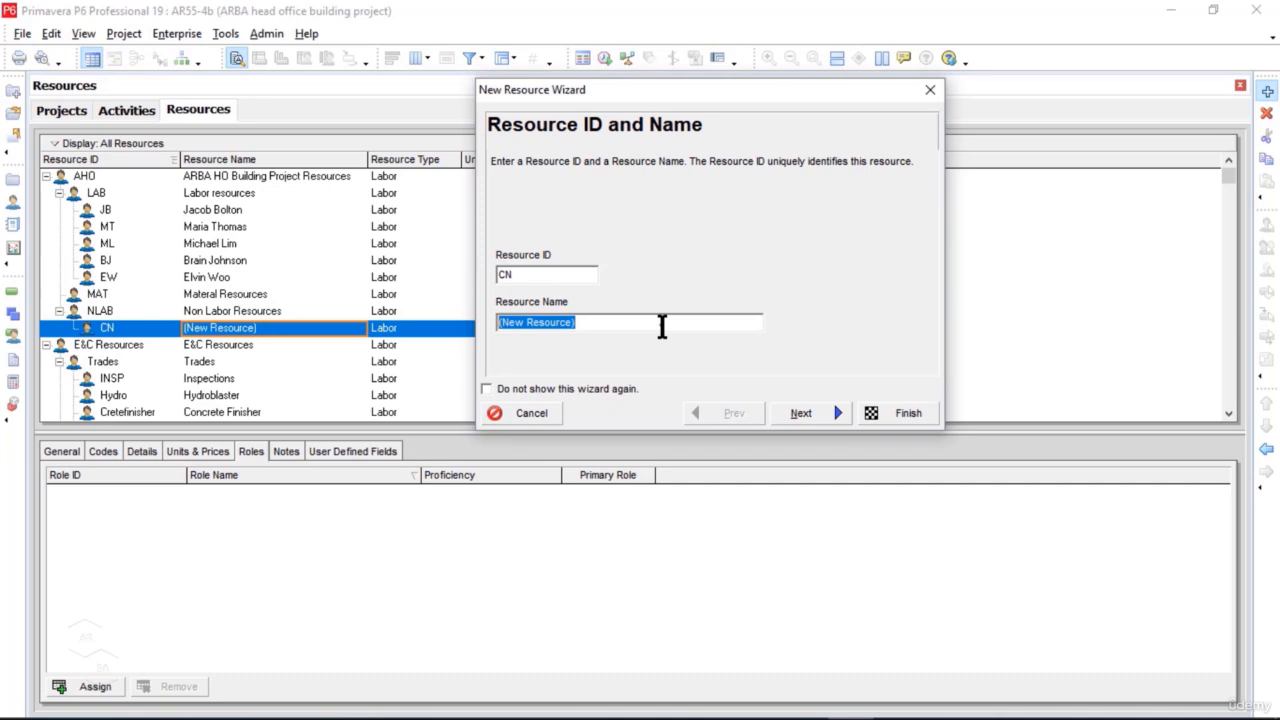
{"action": "type", "text": "Crane"}
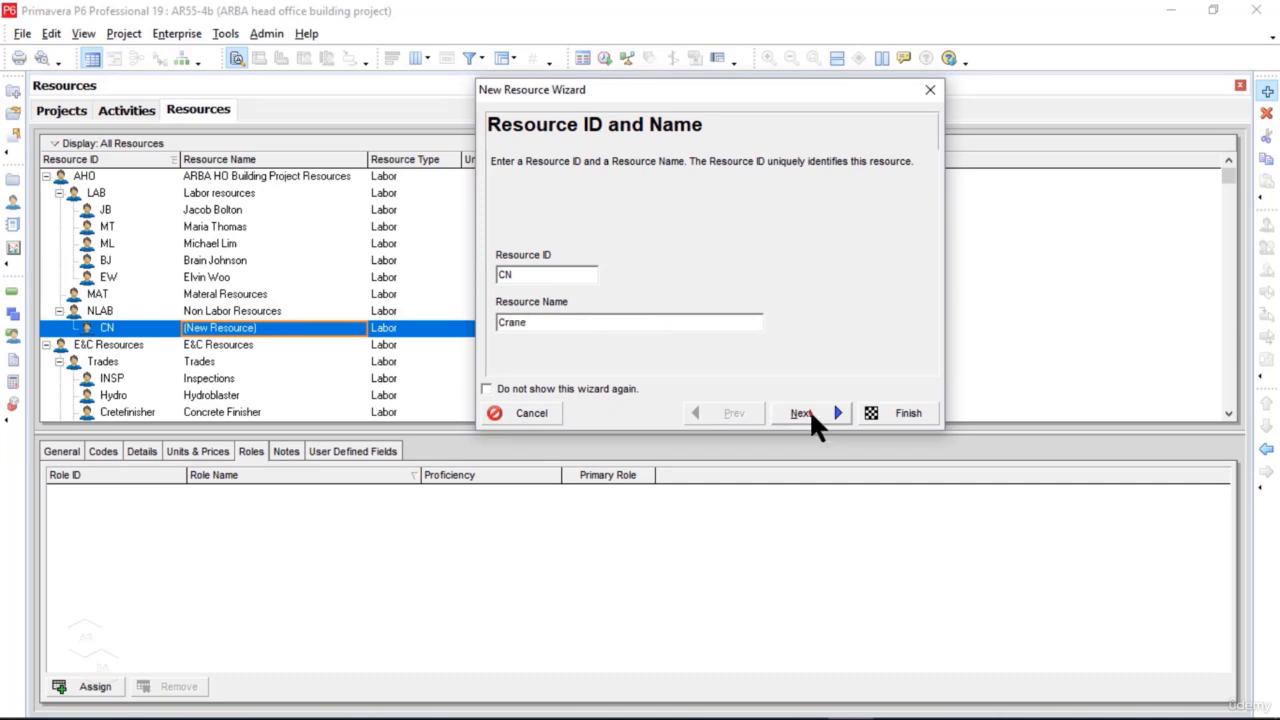
{"action": "left_click", "coordinate": [809, 409]}
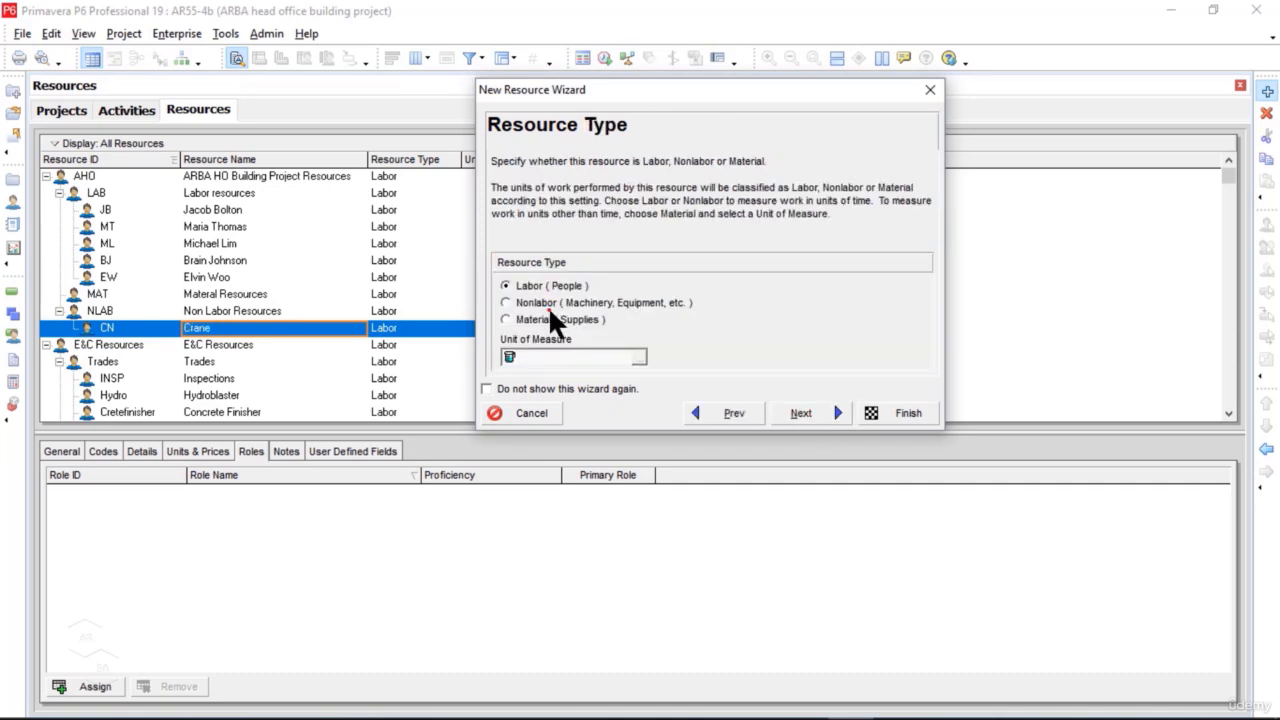
Step: Classify the Crane resource as Nonlabor and set its price per unit to $300.00/d
{"action": "left_click", "coordinate": [548, 303]}
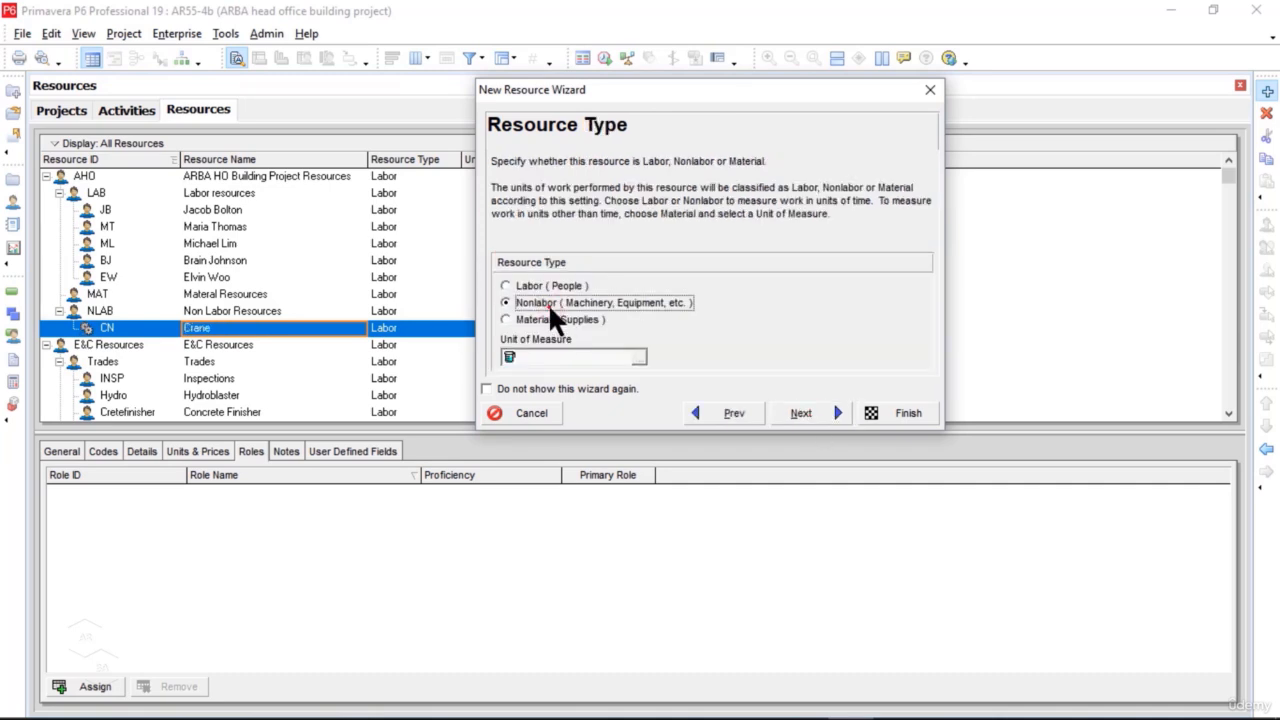
{"action": "left_click", "coordinate": [818, 422]}
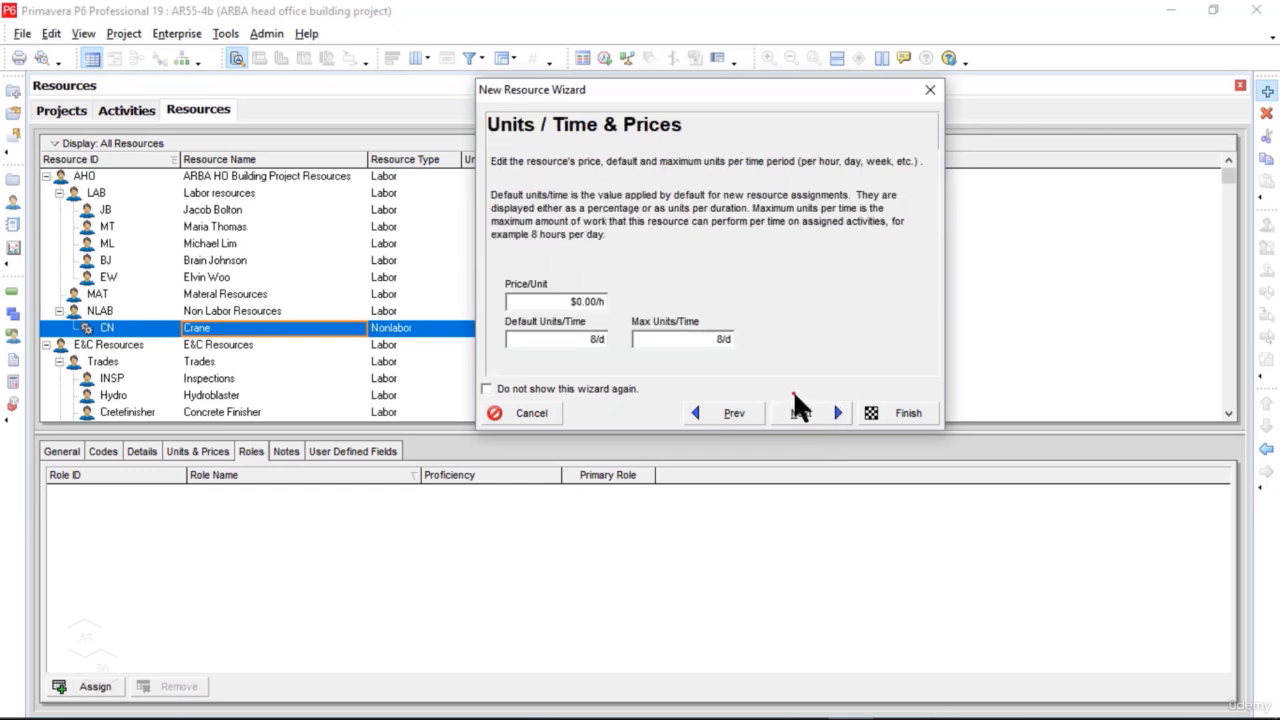
{"action": "left_click", "coordinate": [575, 300]}
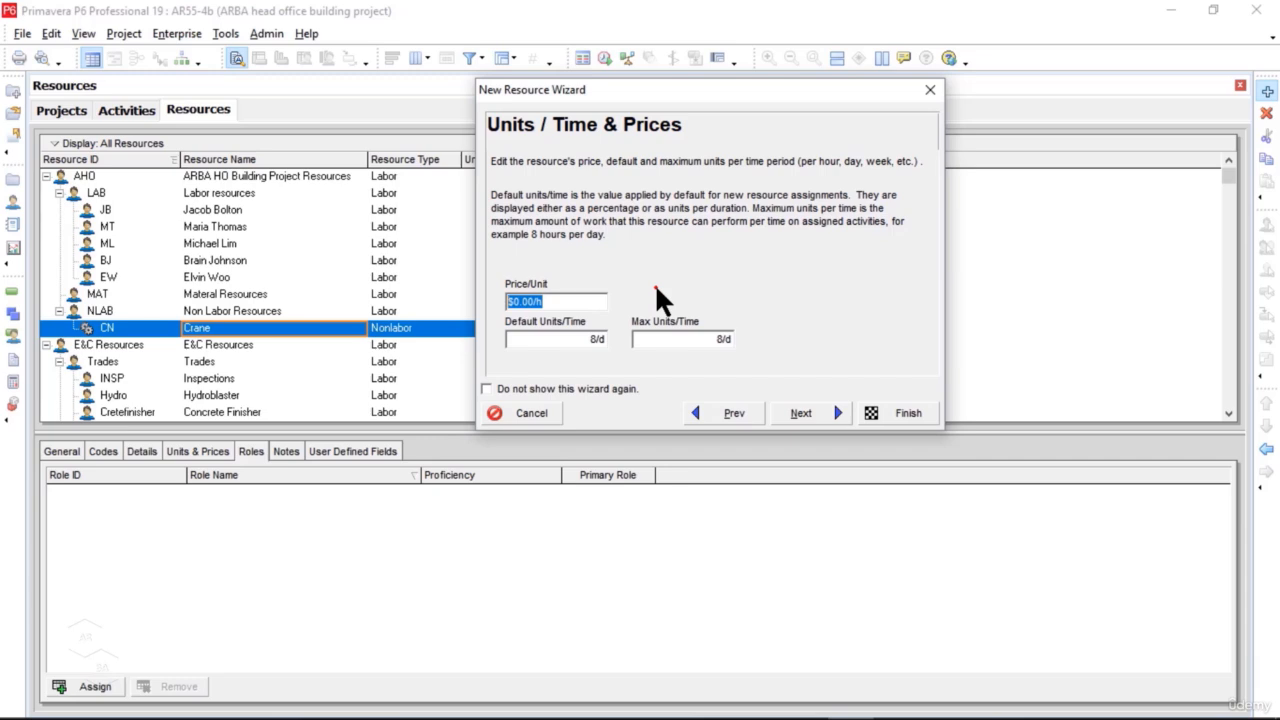
{"action": "type", "text": "300"}
Step: Set both the default and the maximum units per time of the Crane to 2/d
{"action": "left_click", "coordinate": [597, 338]}
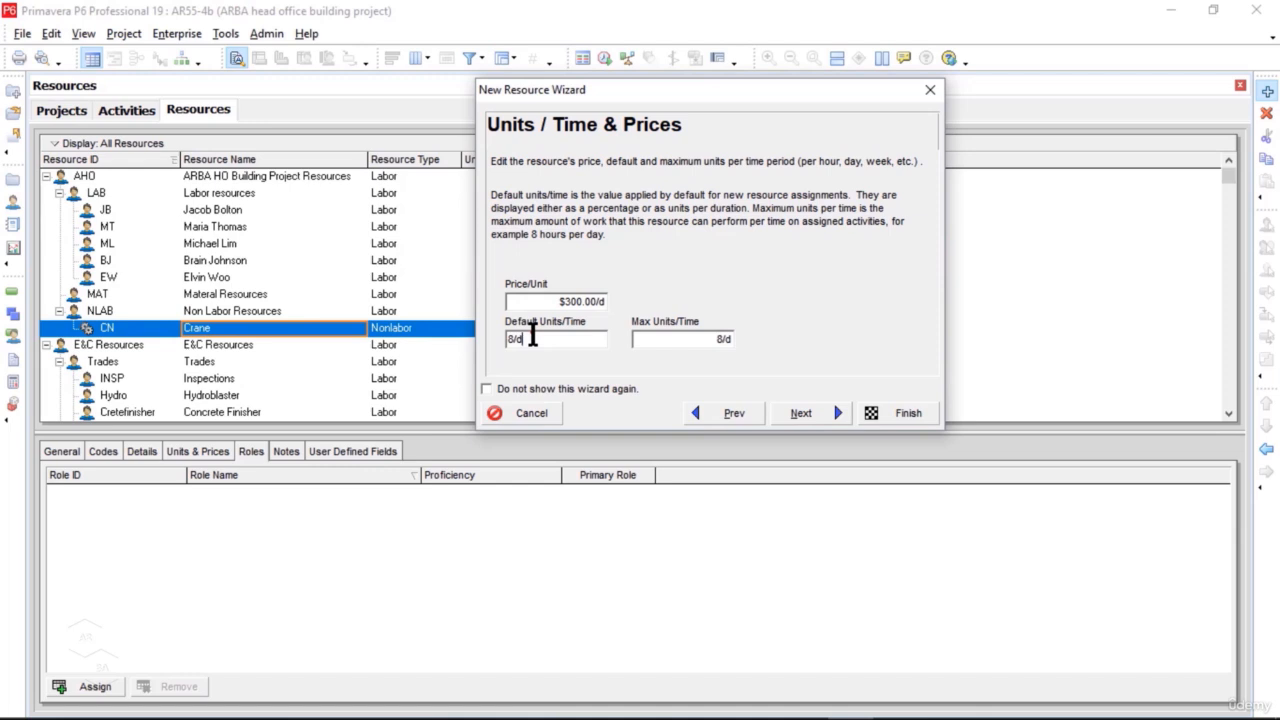
{"action": "left_click_drag", "start_coordinate": [532, 338], "coordinate": [494, 340]}
{"action": "type", "text": "2"}
{"action": "left_click", "coordinate": [695, 340]}
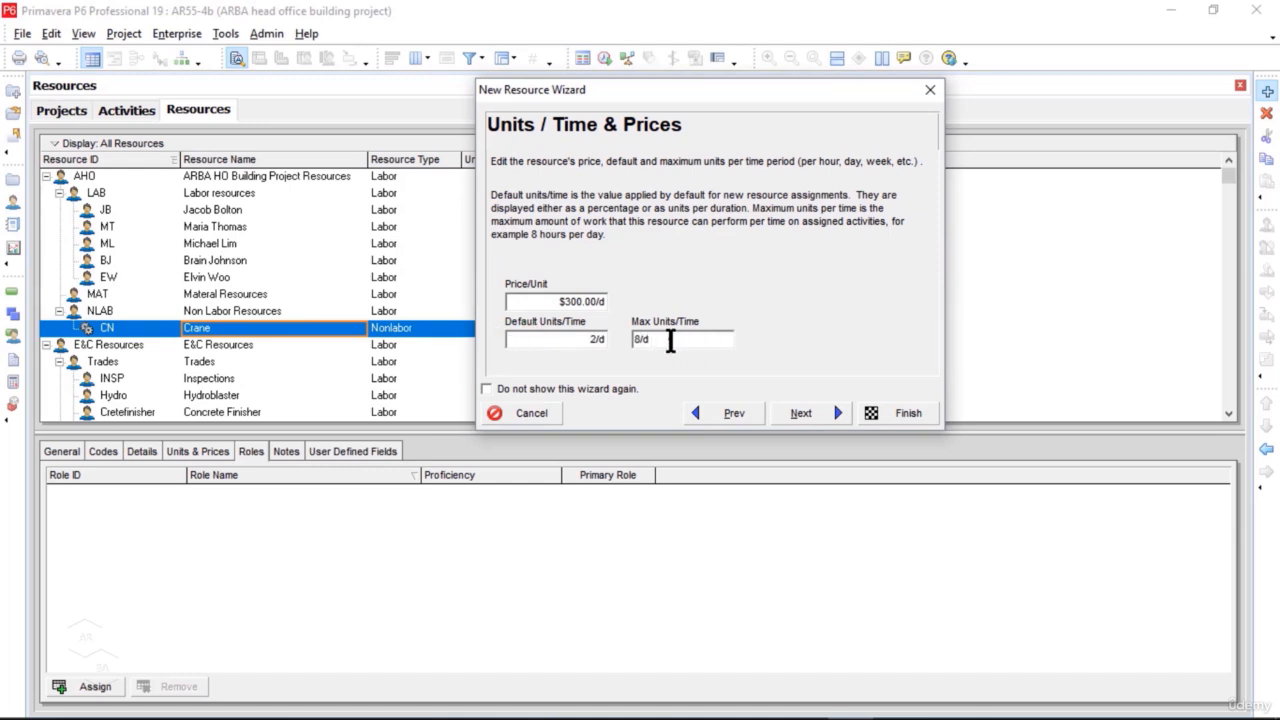
{"action": "left_click_drag", "start_coordinate": [670, 341], "coordinate": [629, 340]}
{"action": "type", "text": "2/d"}
Step: Finish creating the Crane without contact details or roles, keeping the existing Trades - 5 Day Workweek calendar and auto-computed actuals
{"action": "left_click", "coordinate": [828, 414]}
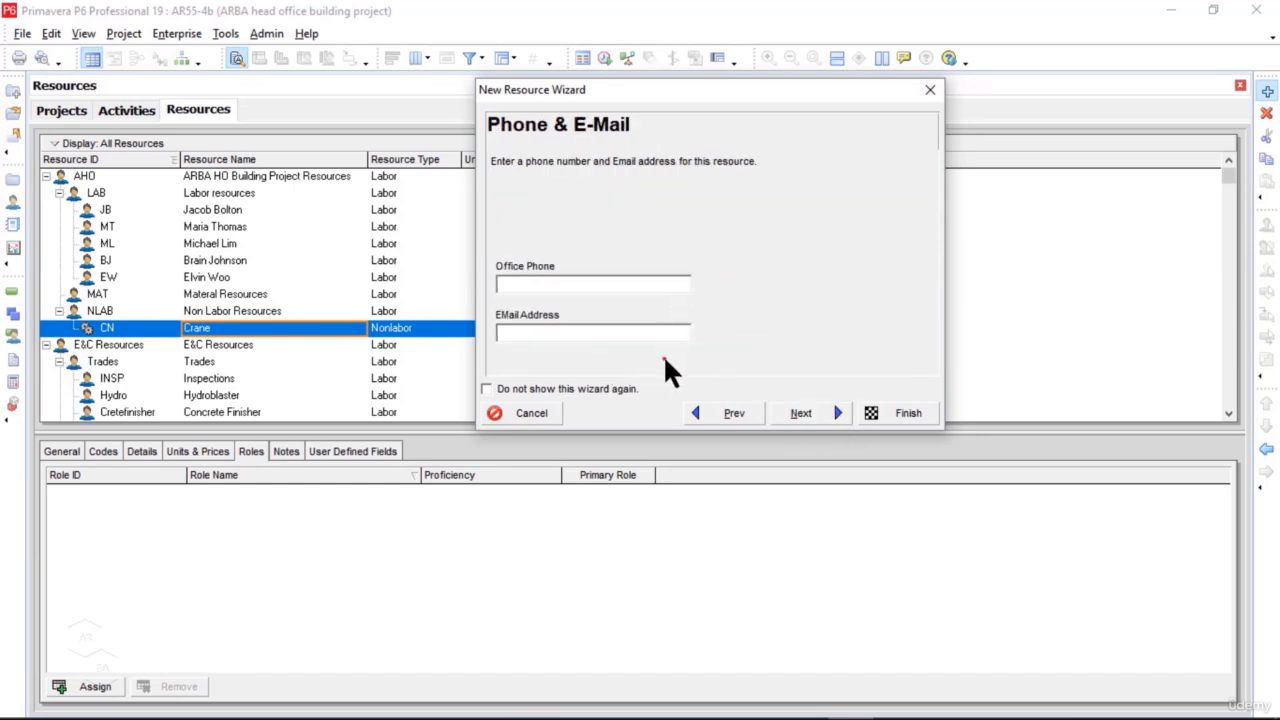
{"action": "left_click", "coordinate": [828, 412]}
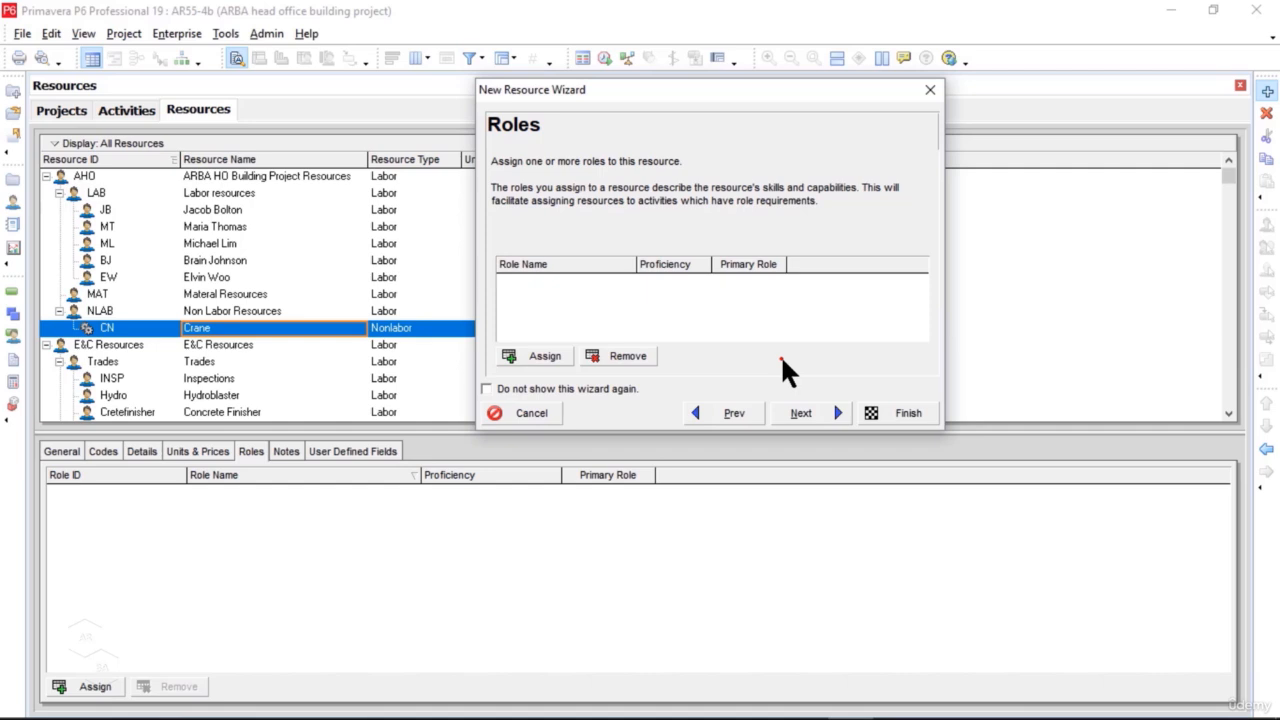
{"action": "left_click", "coordinate": [827, 413]}
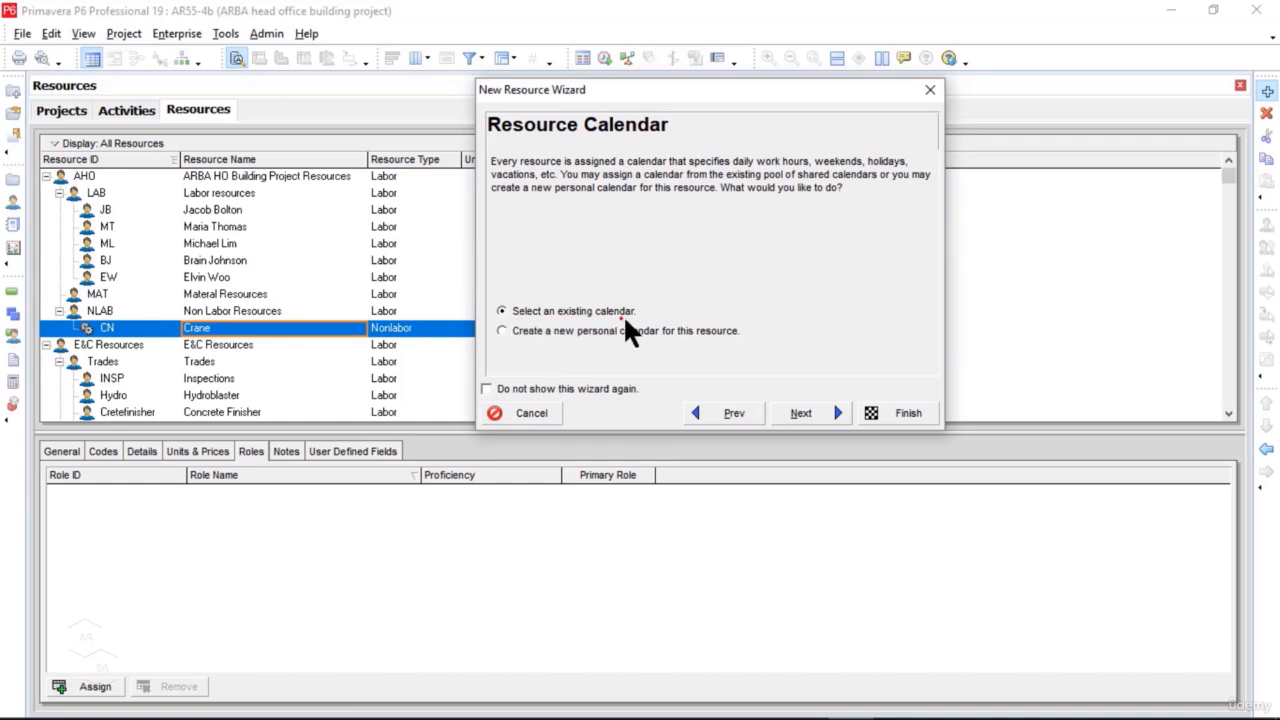
{"action": "left_click", "coordinate": [832, 412]}
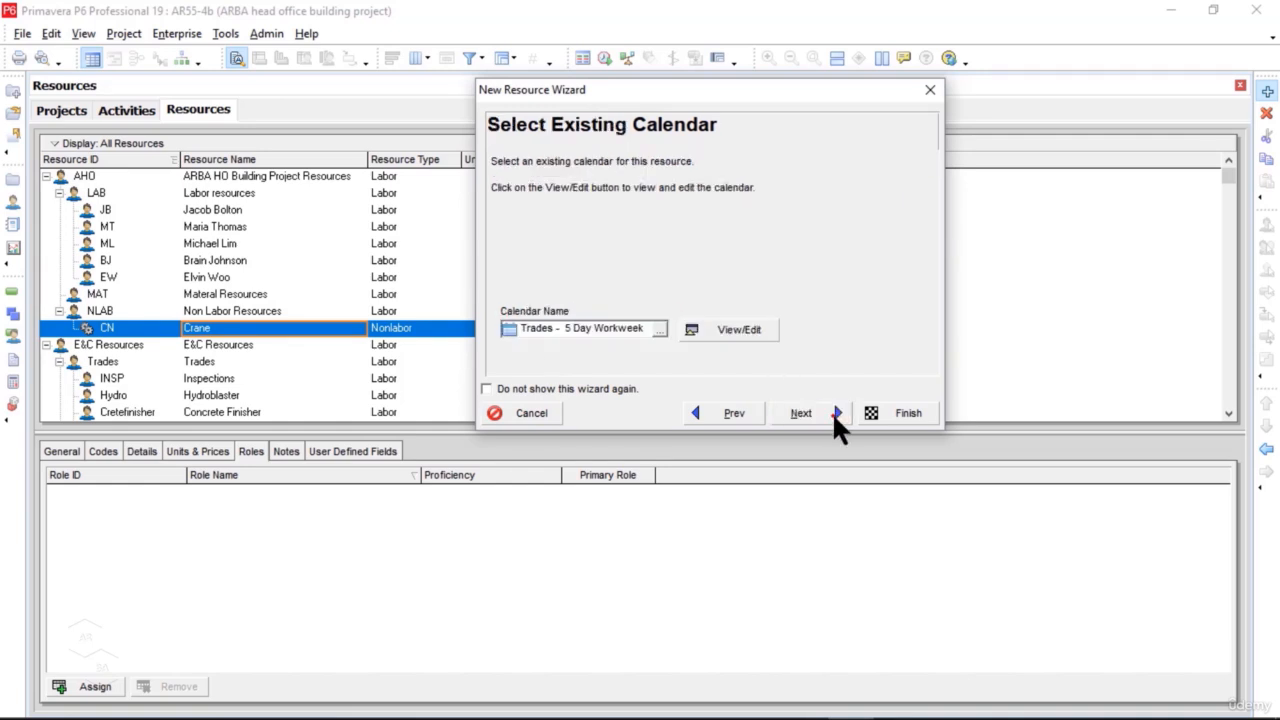
{"action": "left_click", "coordinate": [832, 412]}
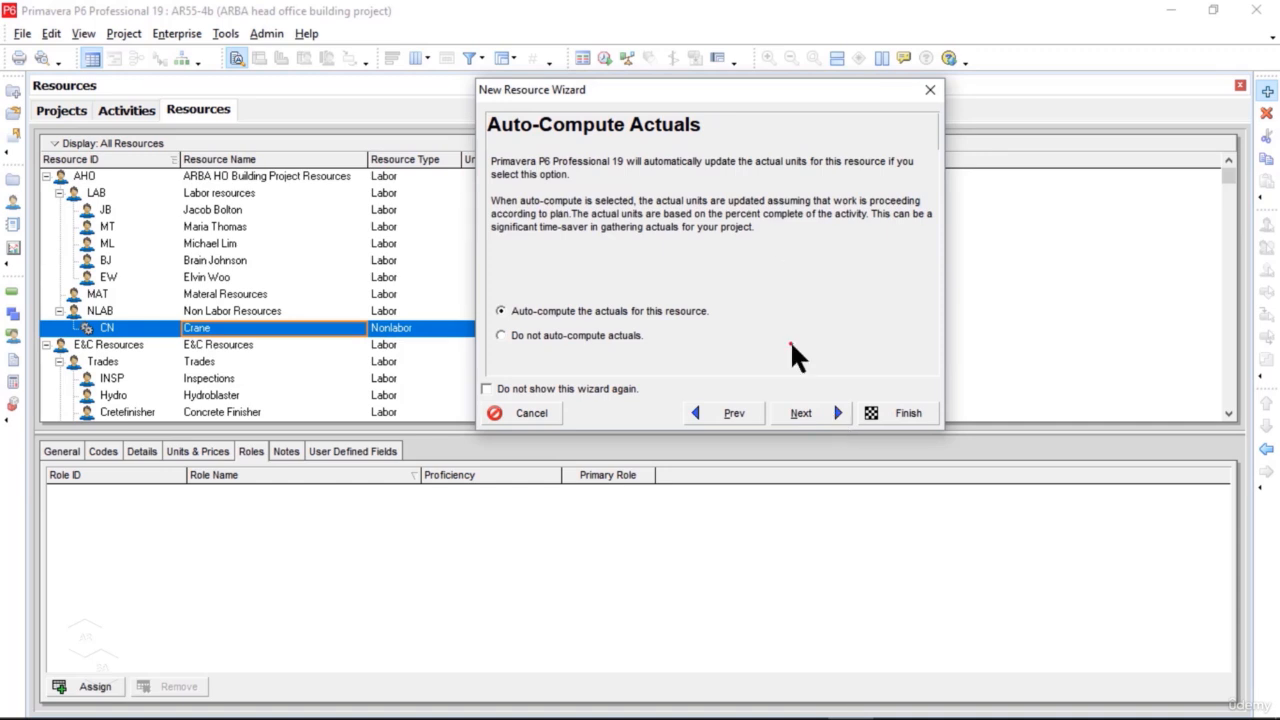
{"action": "left_click", "coordinate": [832, 412]}
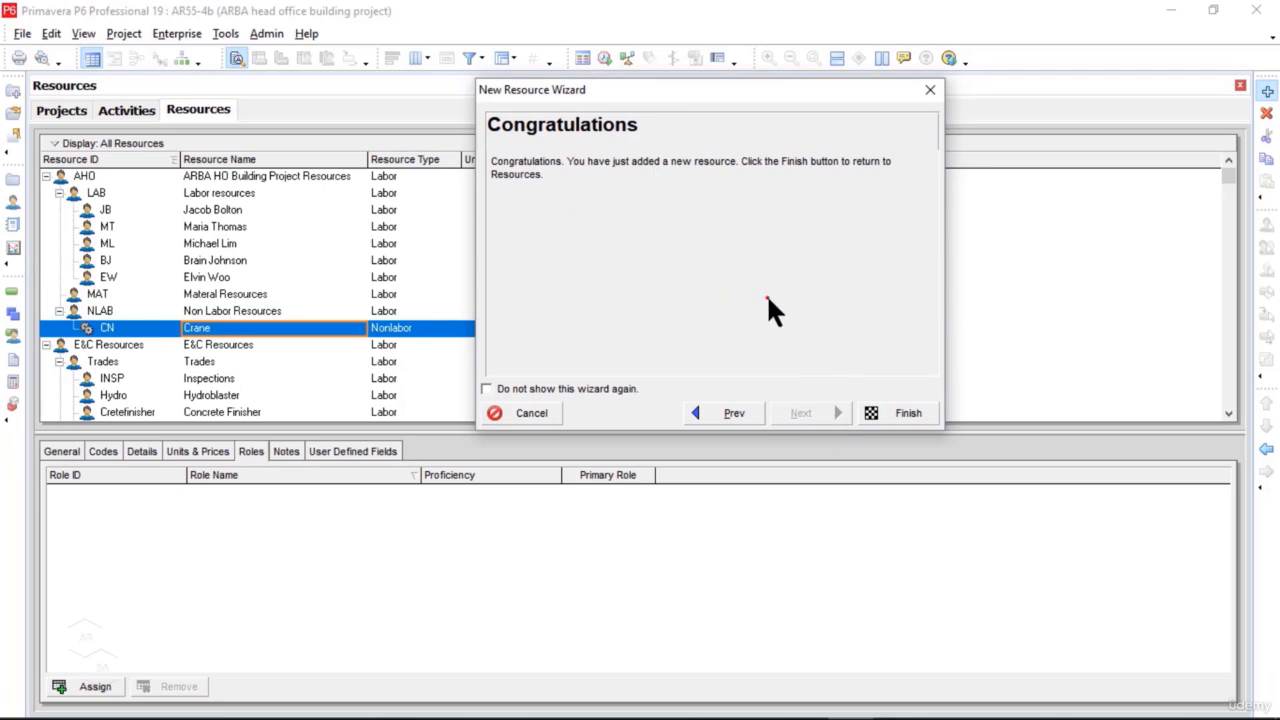
{"action": "left_click", "coordinate": [897, 414]}
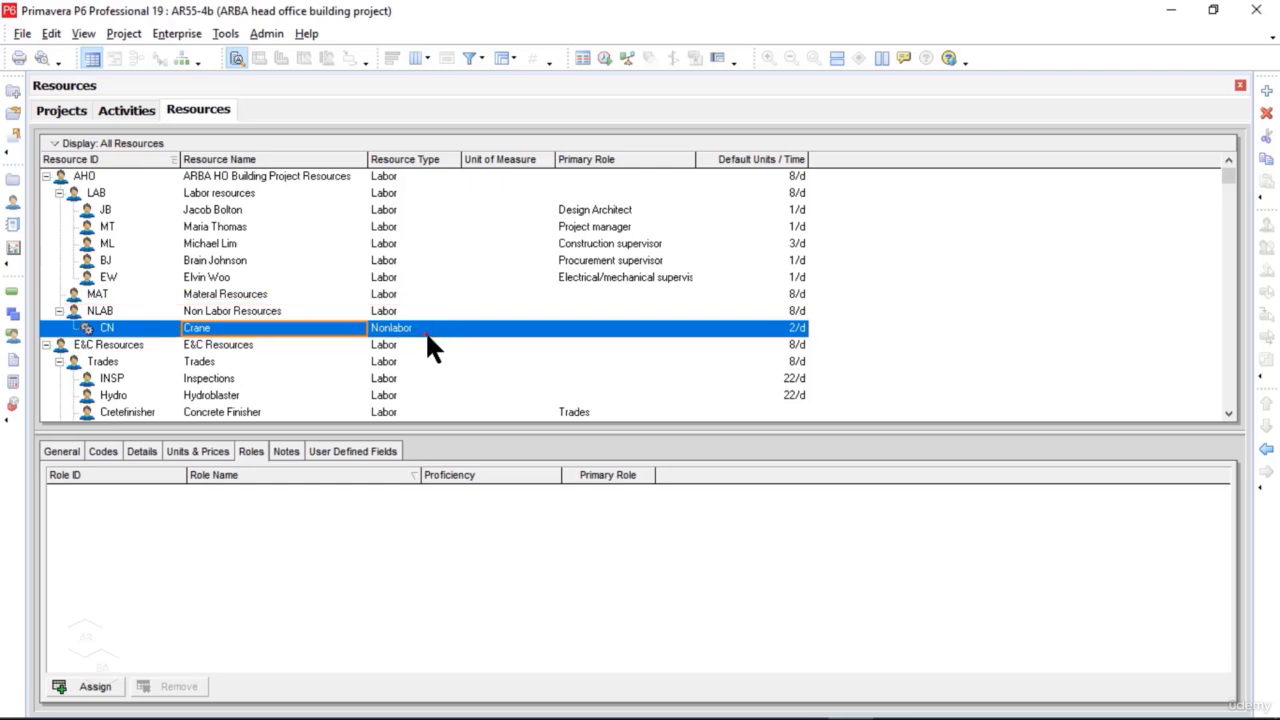
Step: Start a new resource from Crane with the ID EX and the name Excavator, keeping its type as Nonlabor
{"action": "left_click", "coordinate": [1266, 93]}
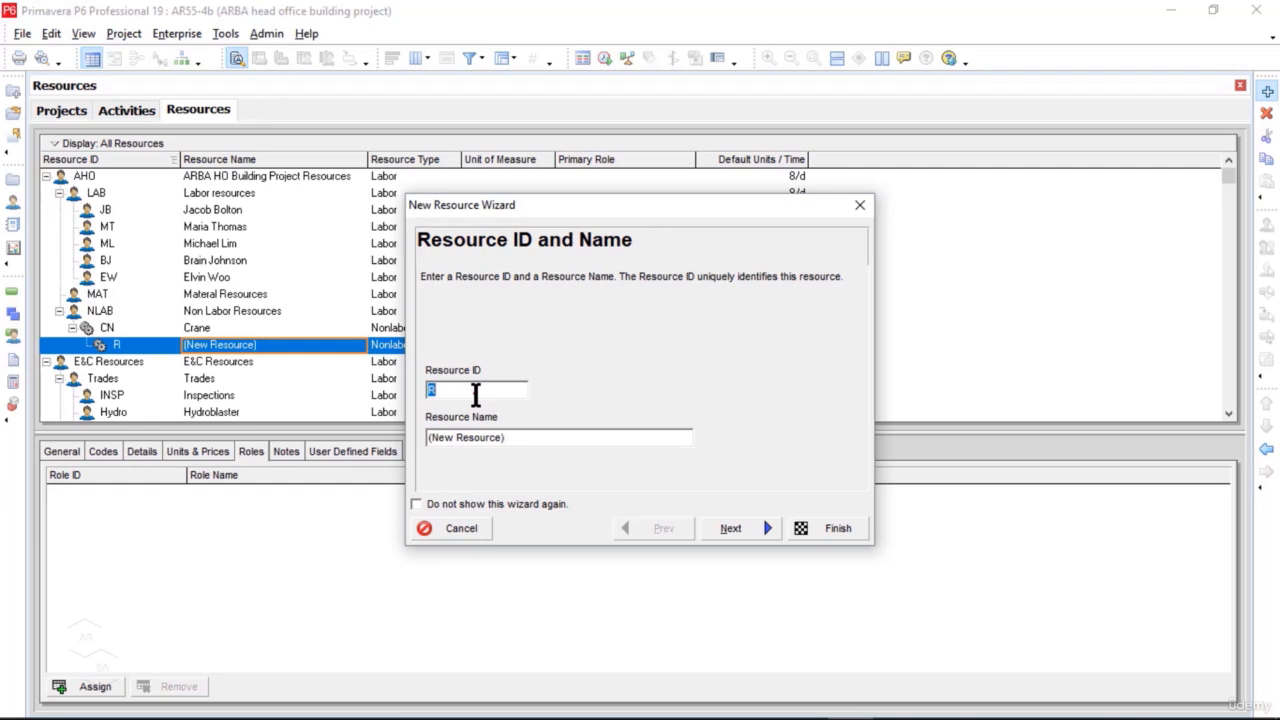
{"action": "type", "text": "EX"}
{"action": "key", "text": "Tab"}
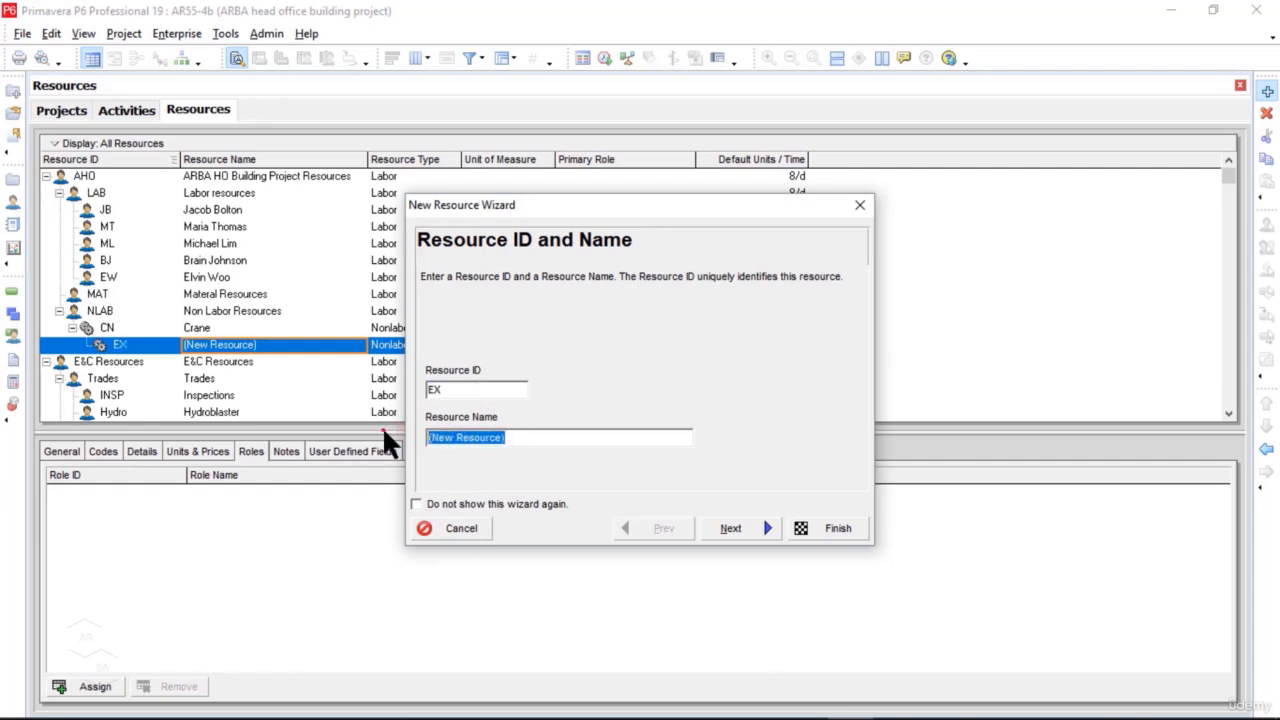
{"action": "type", "text": "Excavator"}
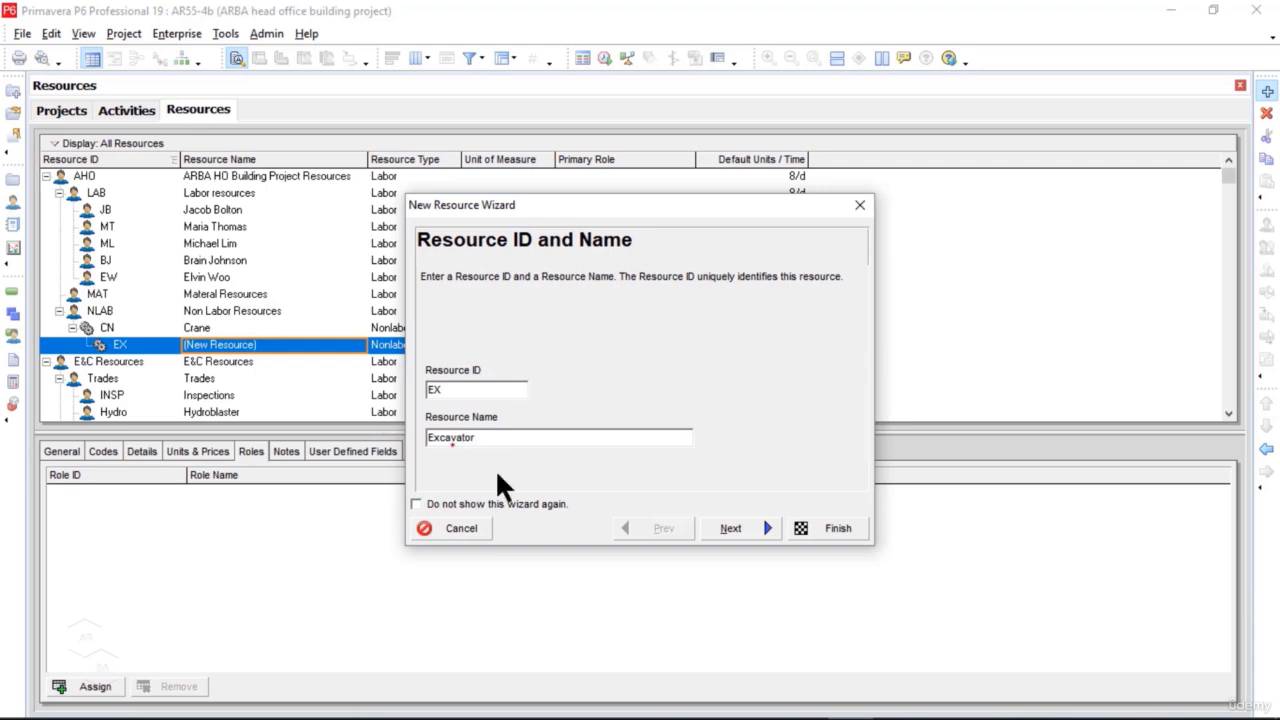
{"action": "left_click", "coordinate": [717, 533]}
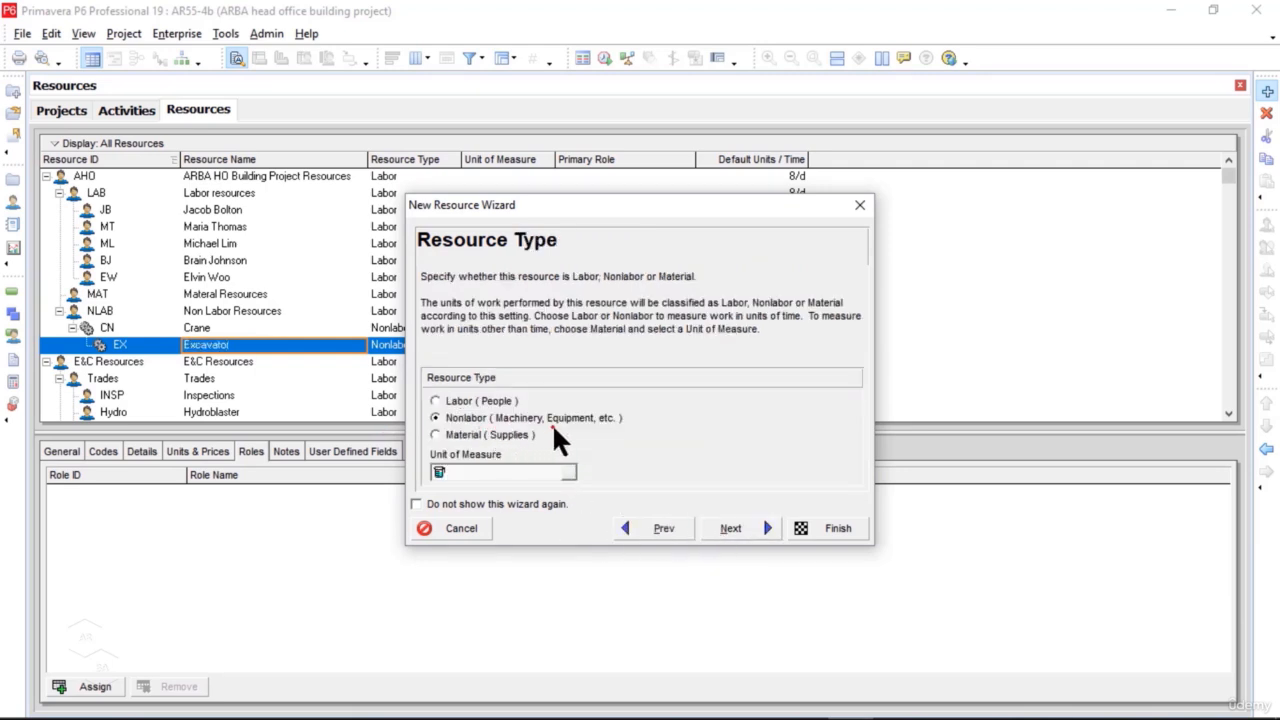
{"action": "left_click", "coordinate": [740, 530]}
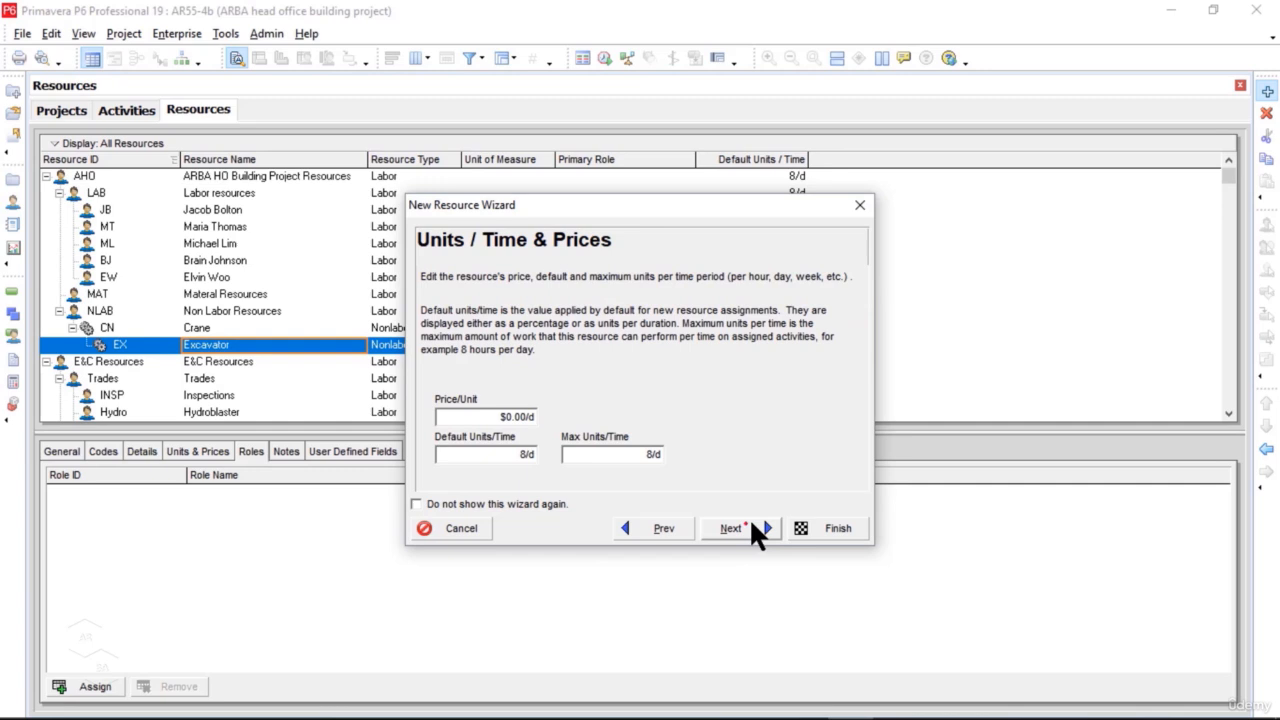
Step: Set the Excavator's price per unit to $300.00/d and both its default and maximum units per time to 3/d
{"action": "left_click", "coordinate": [528, 417]}
{"action": "type", "text": "300"}
{"action": "key", "text": "Return"}
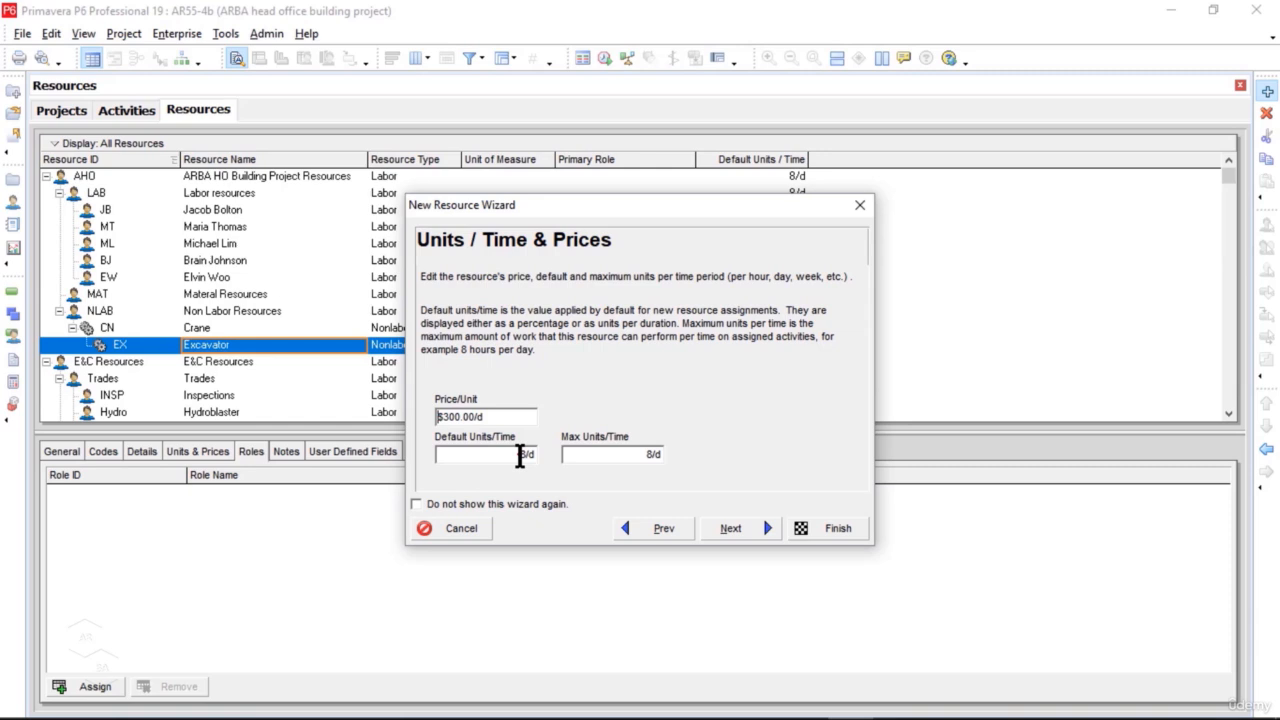
{"action": "left_click", "coordinate": [520, 456]}
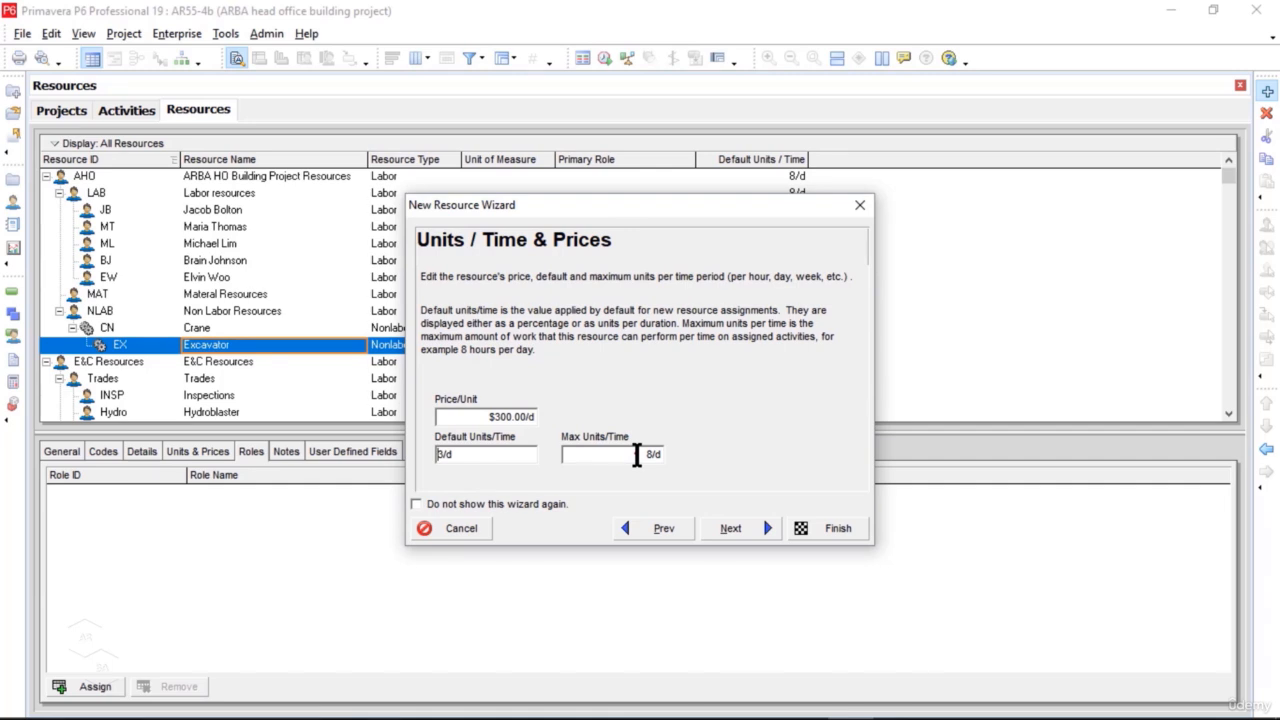
{"action": "left_click_drag", "start_coordinate": [637, 455], "coordinate": [682, 454]}
{"action": "type", "text": "3"}
{"action": "key", "text": "Return"}
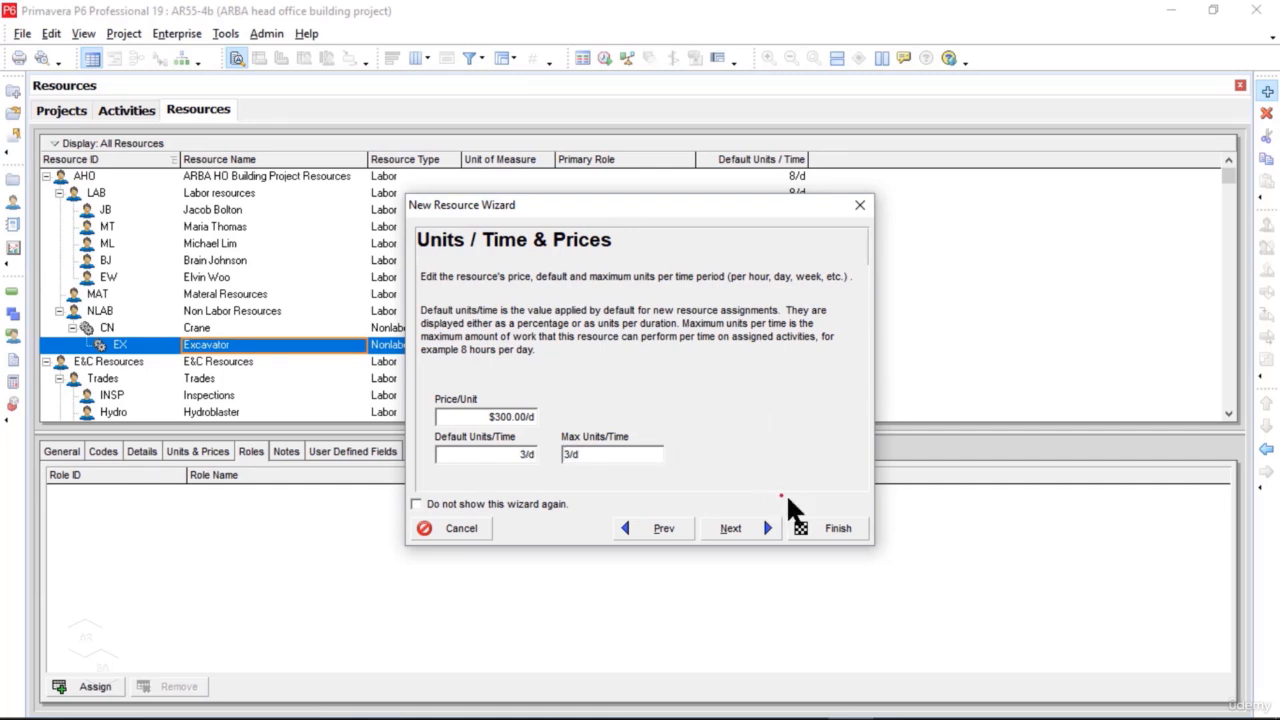
Step: Finish creating the Excavator without contact details or roles, keeping an existing calendar and auto-computed actuals
{"action": "left_click", "coordinate": [760, 532]}
{"action": "left_click", "coordinate": [760, 530]}
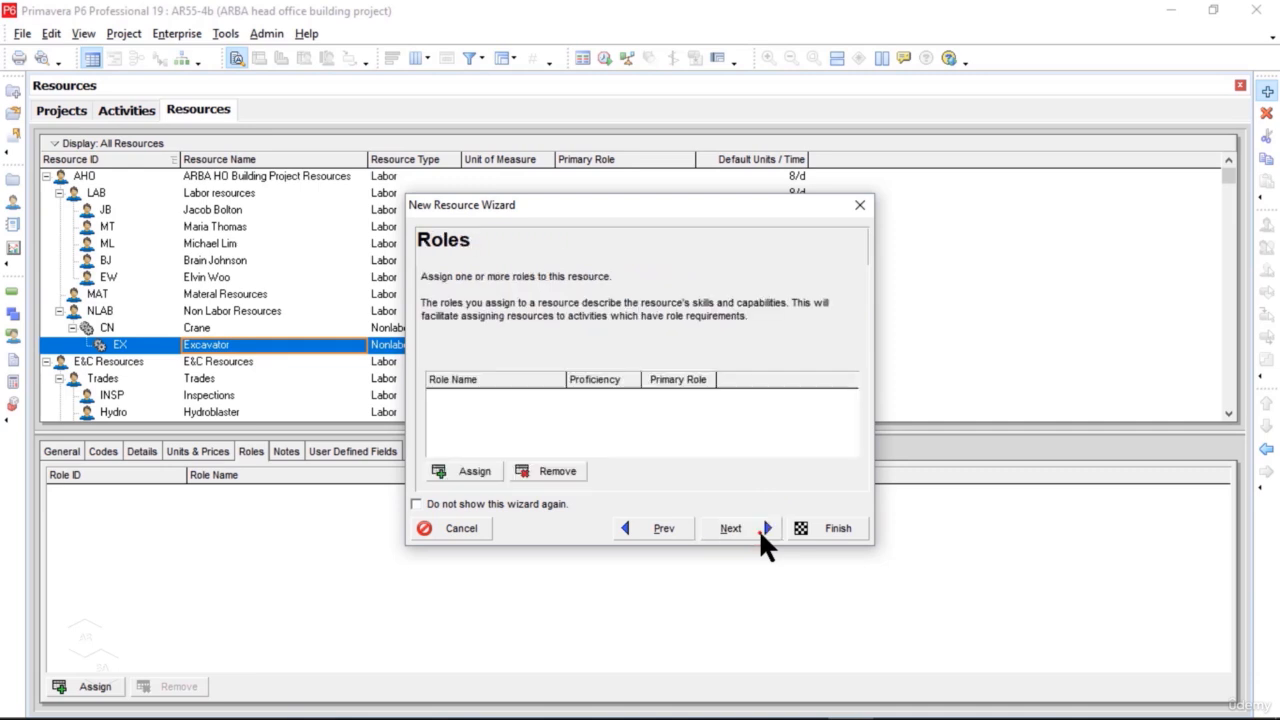
{"action": "left_click", "coordinate": [758, 528]}
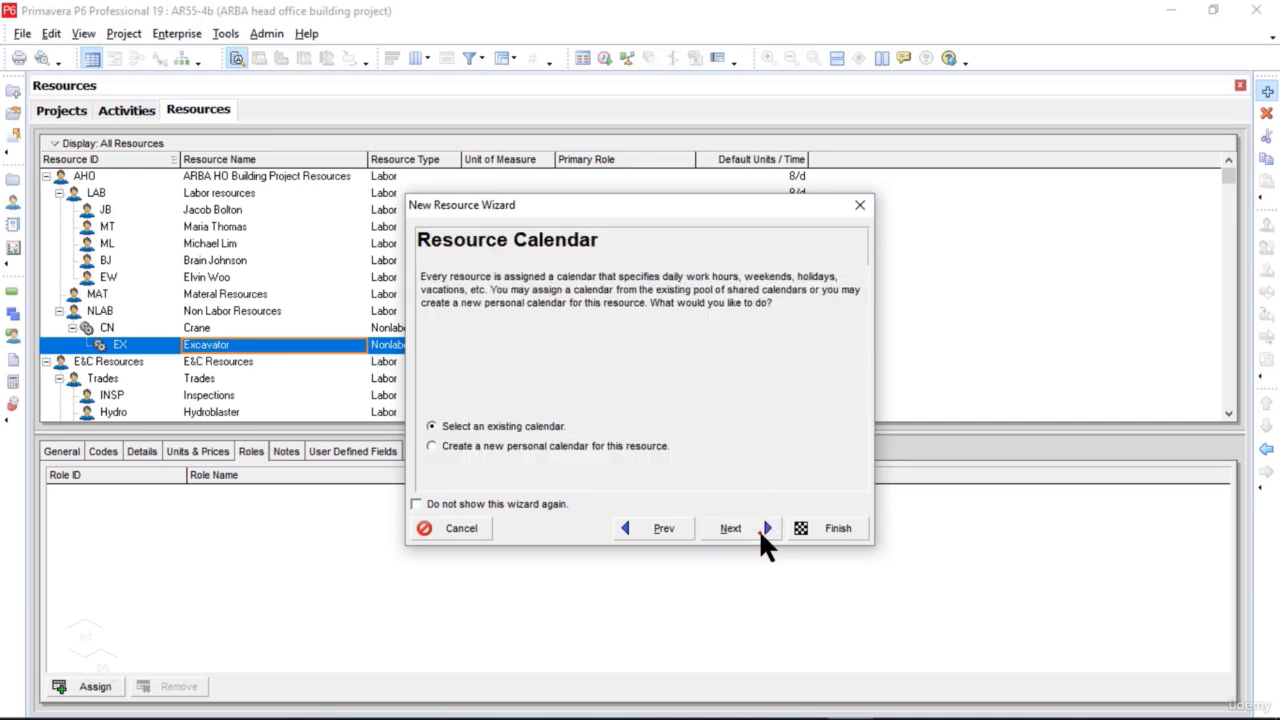
{"action": "left_click", "coordinate": [758, 528]}
{"action": "left_click", "coordinate": [757, 528]}
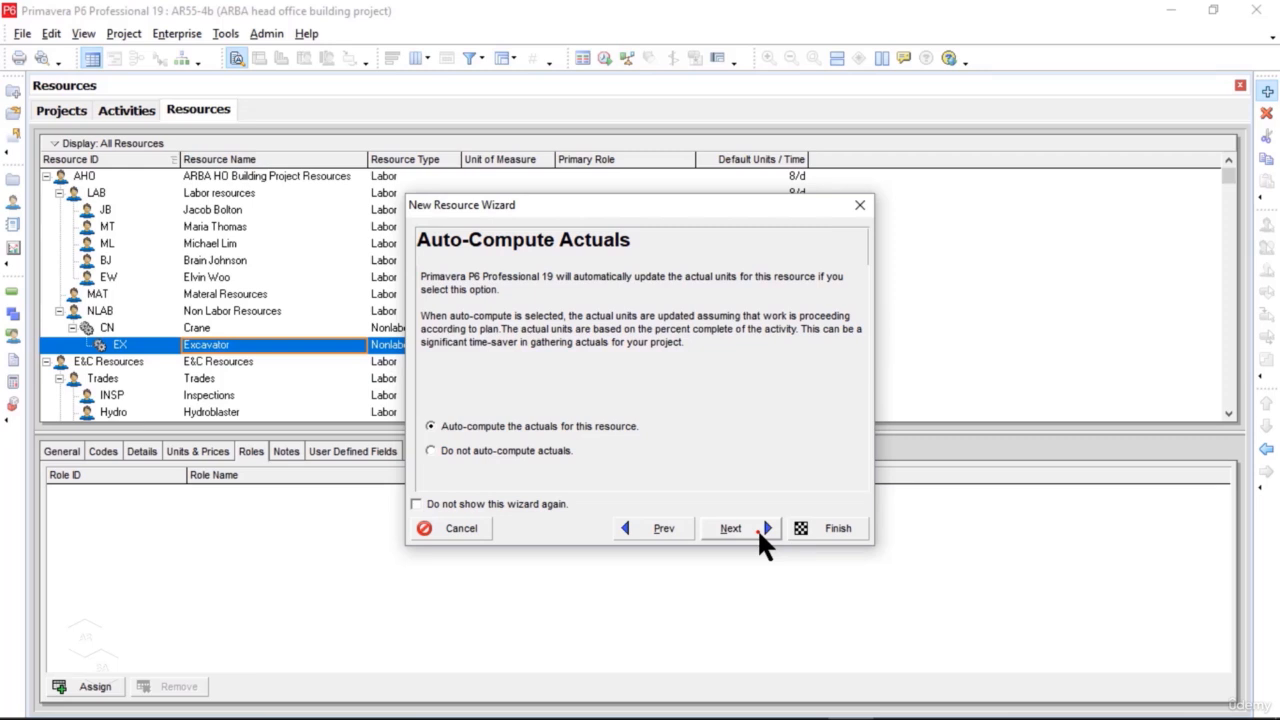
{"action": "left_click", "coordinate": [757, 528]}
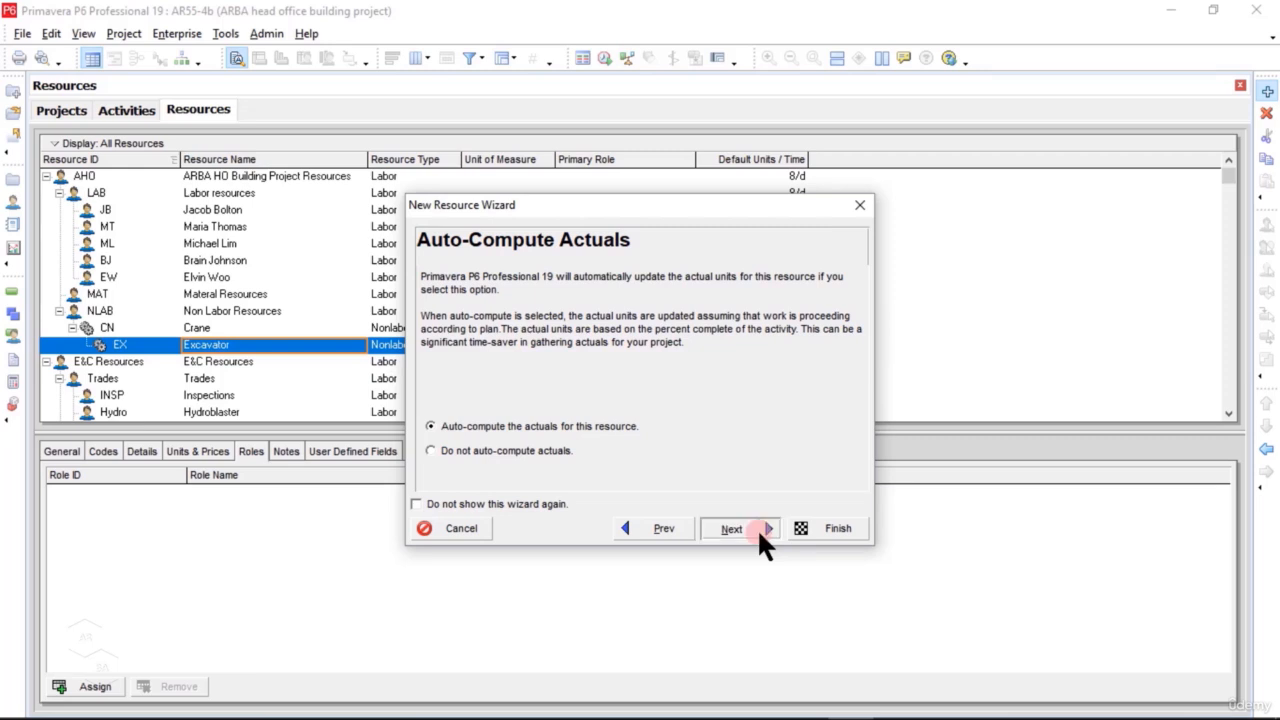
{"action": "left_click", "coordinate": [838, 532]}
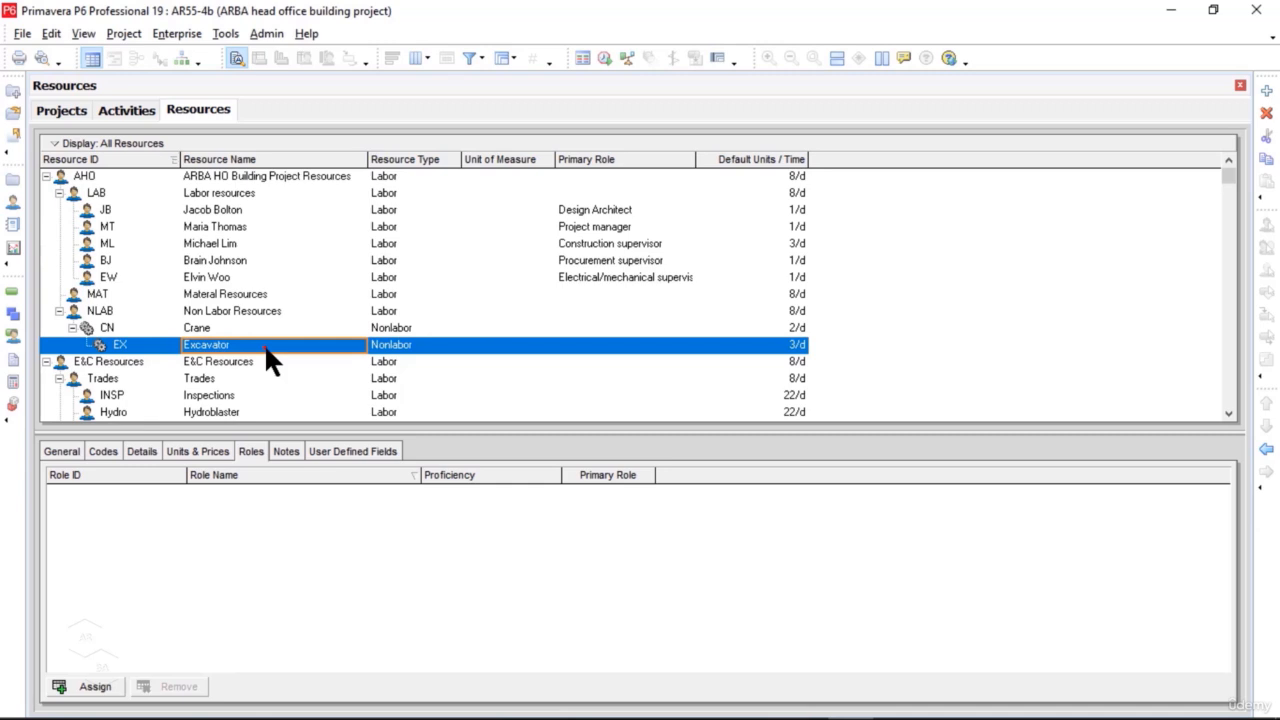
Step: Add a new resource under NLAB with the ID FL and the name Fork lifter
{"action": "scroll", "coordinate": [898, 332], "scroll_direction": "down", "scroll_amount": 1}
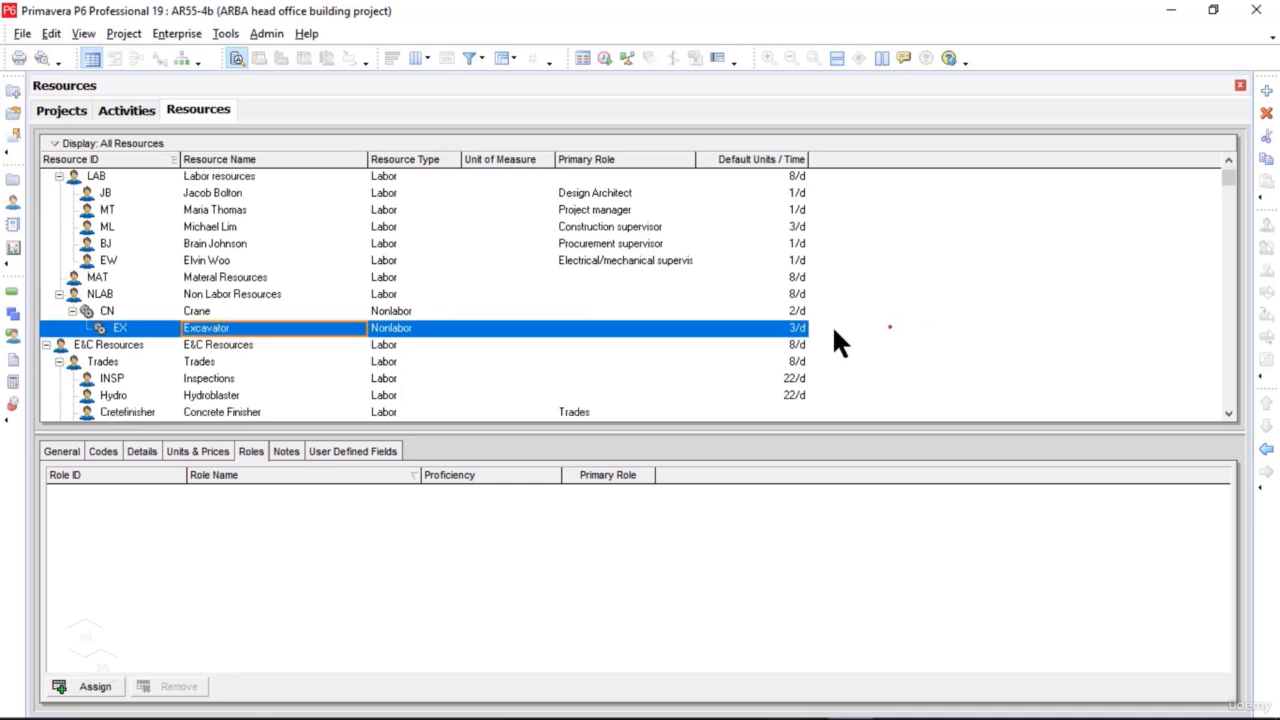
{"action": "left_click", "coordinate": [260, 294]}
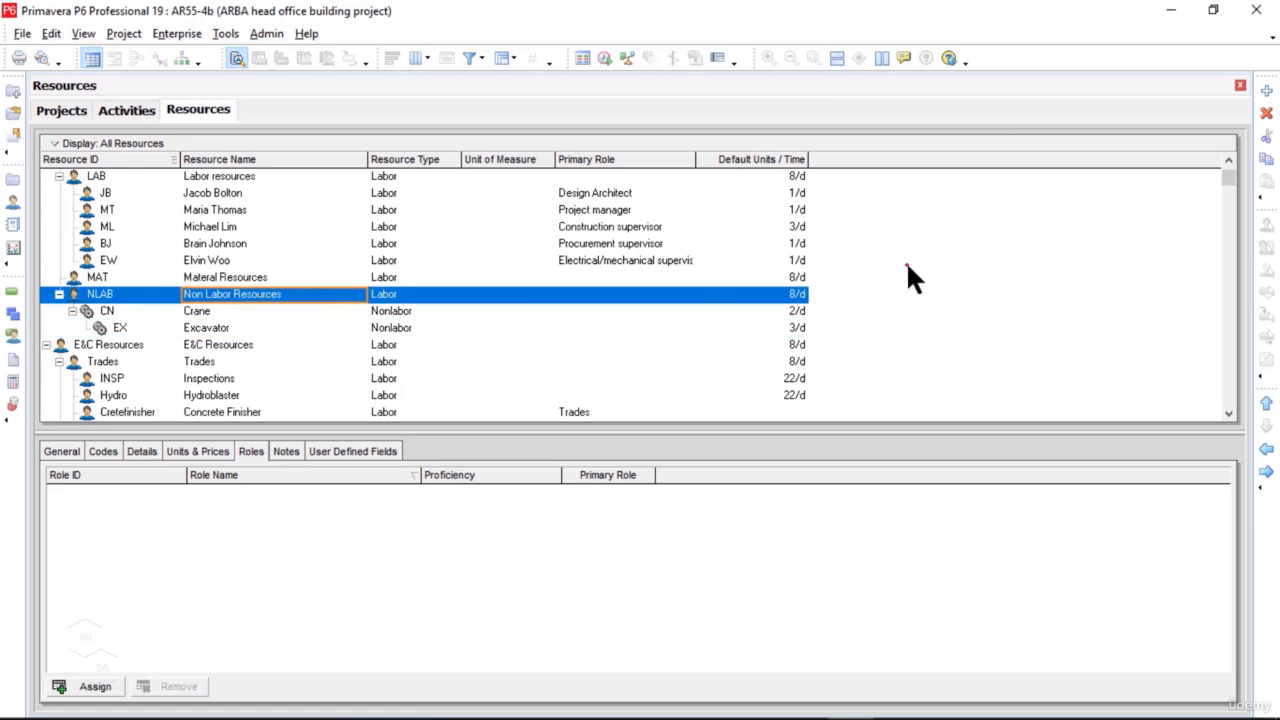
{"action": "right_click", "coordinate": [900, 241]}
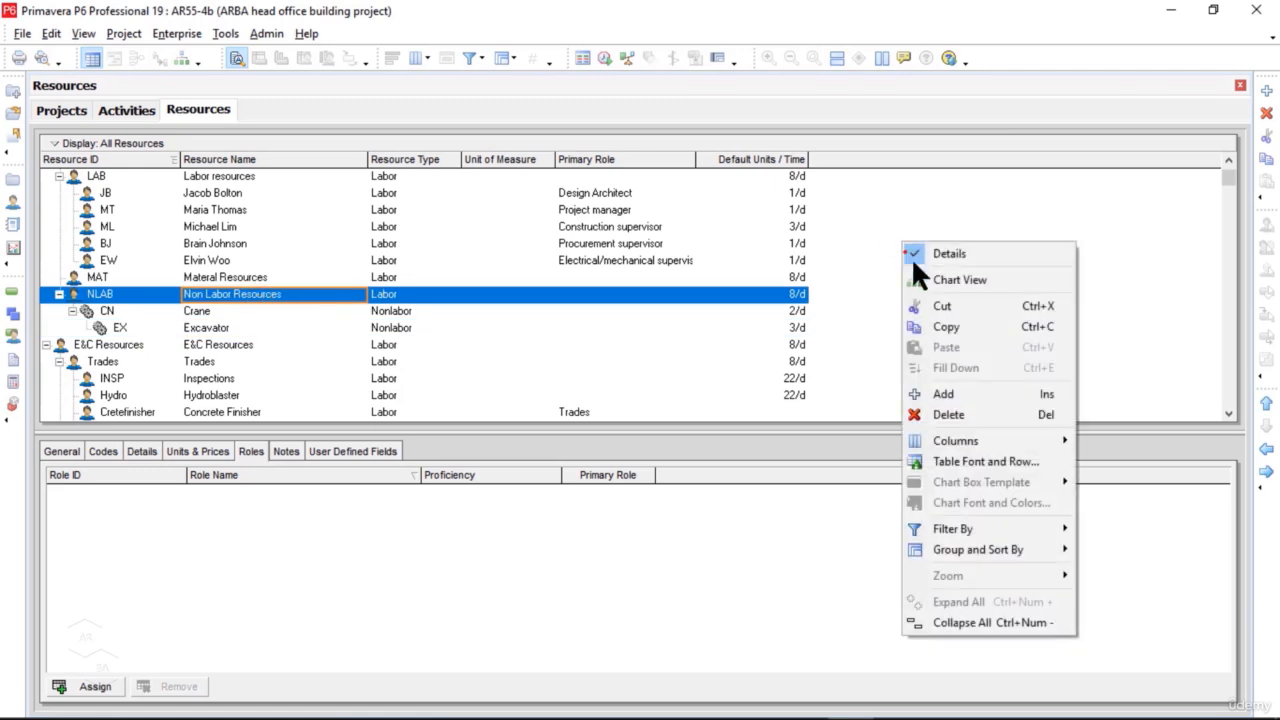
{"action": "left_click", "coordinate": [971, 393]}
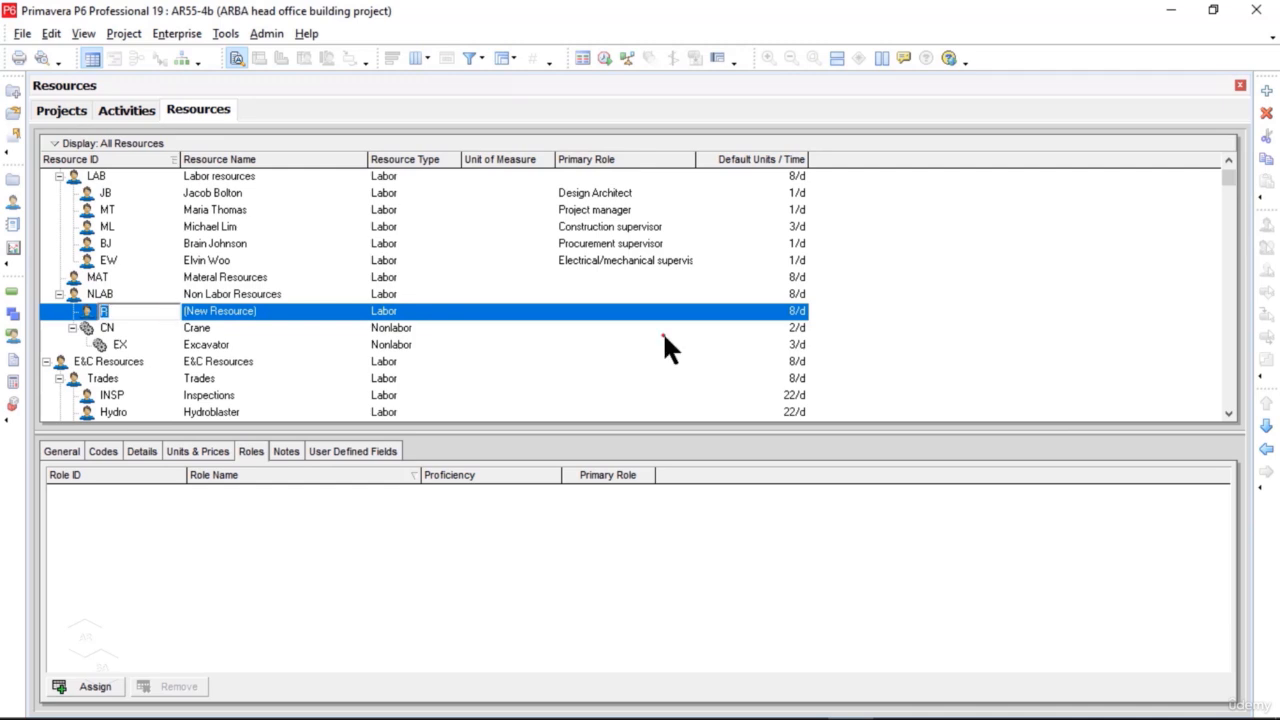
{"action": "type", "text": "FL"}
{"action": "left_click", "coordinate": [276, 311]}
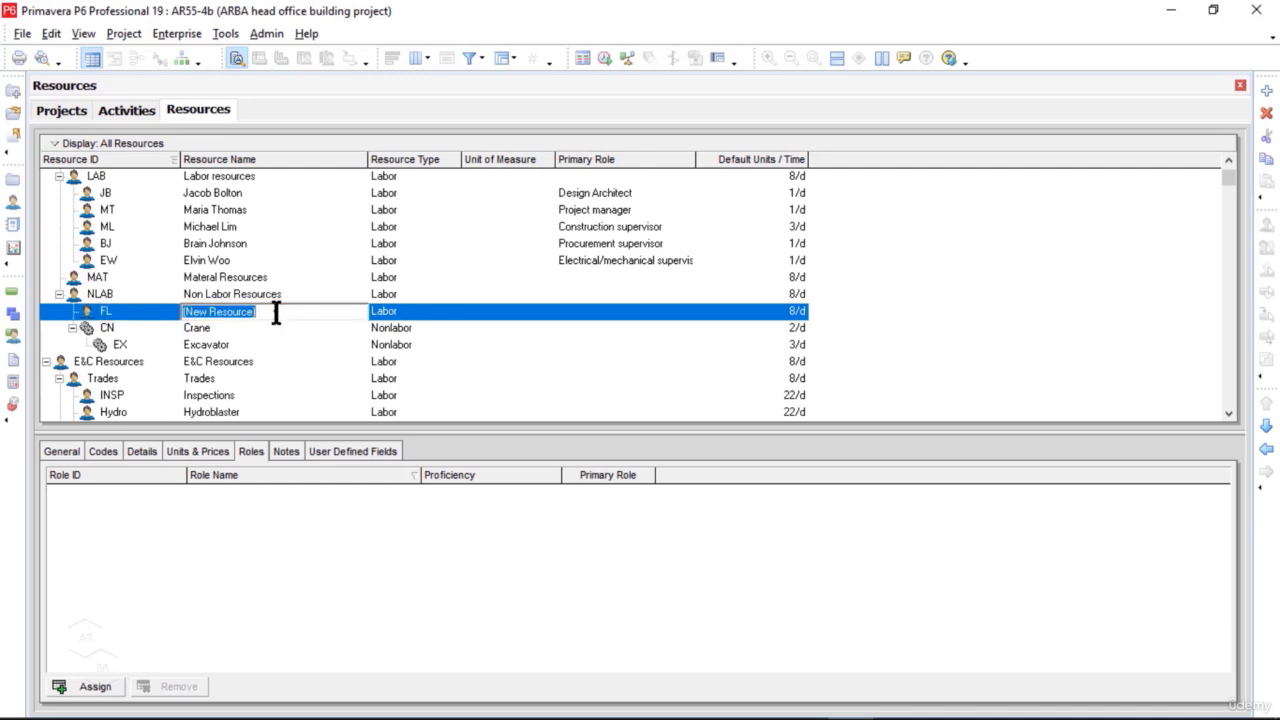
{"action": "type", "text": "F"}
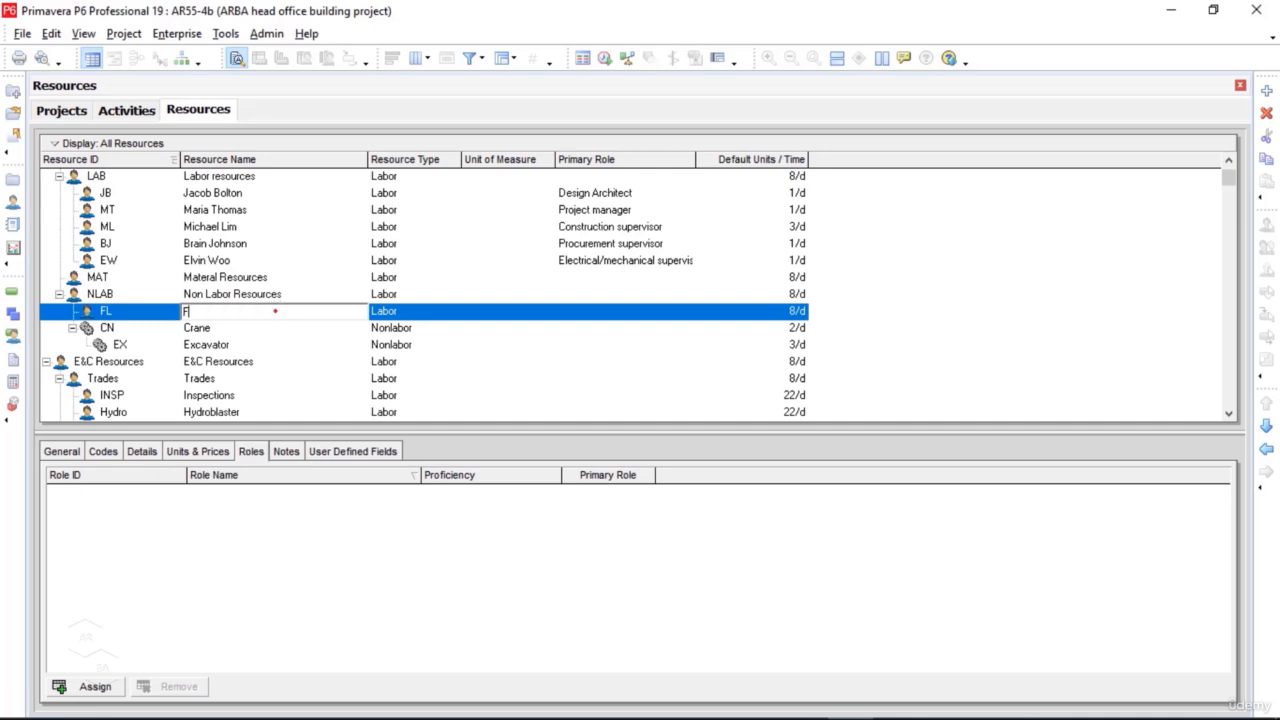
{"action": "type", "text": "ork lifter"}
Step: Change the Fork lifter's resource type to Nonlabor and open its calendar and default units details
{"action": "left_click", "coordinate": [408, 318]}
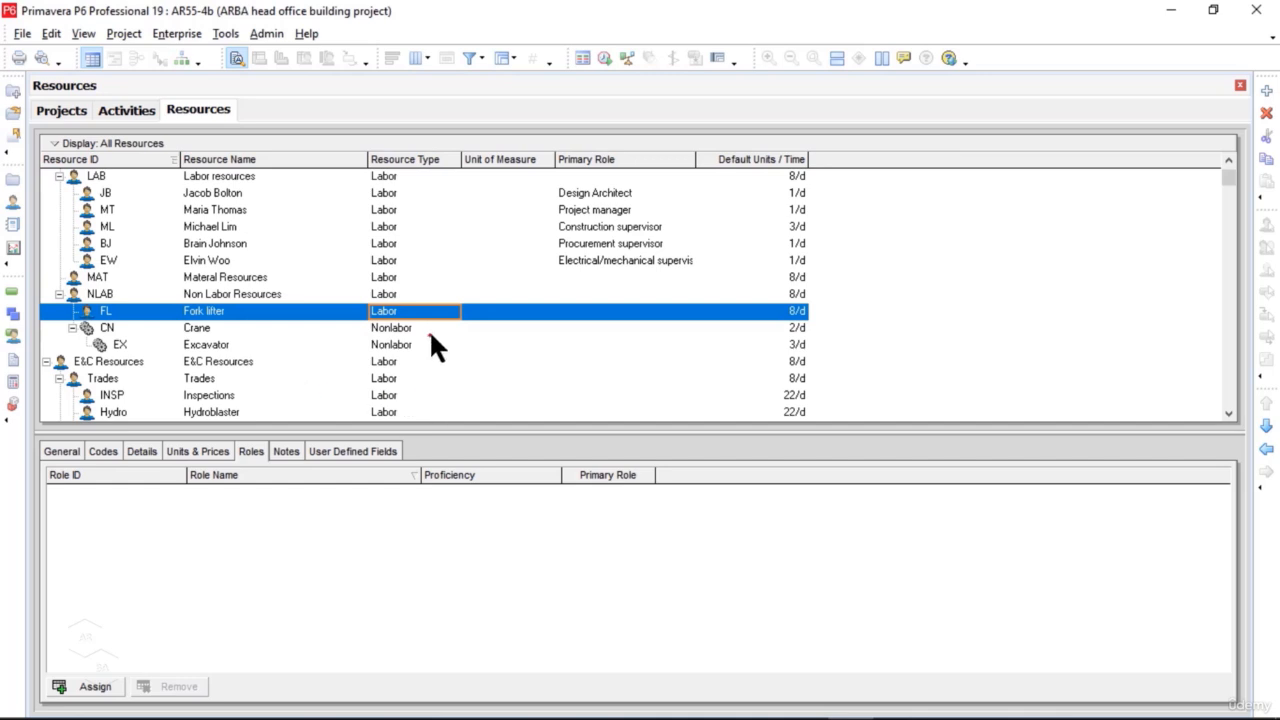
{"action": "left_click", "coordinate": [445, 320]}
{"action": "left_click", "coordinate": [445, 320]}
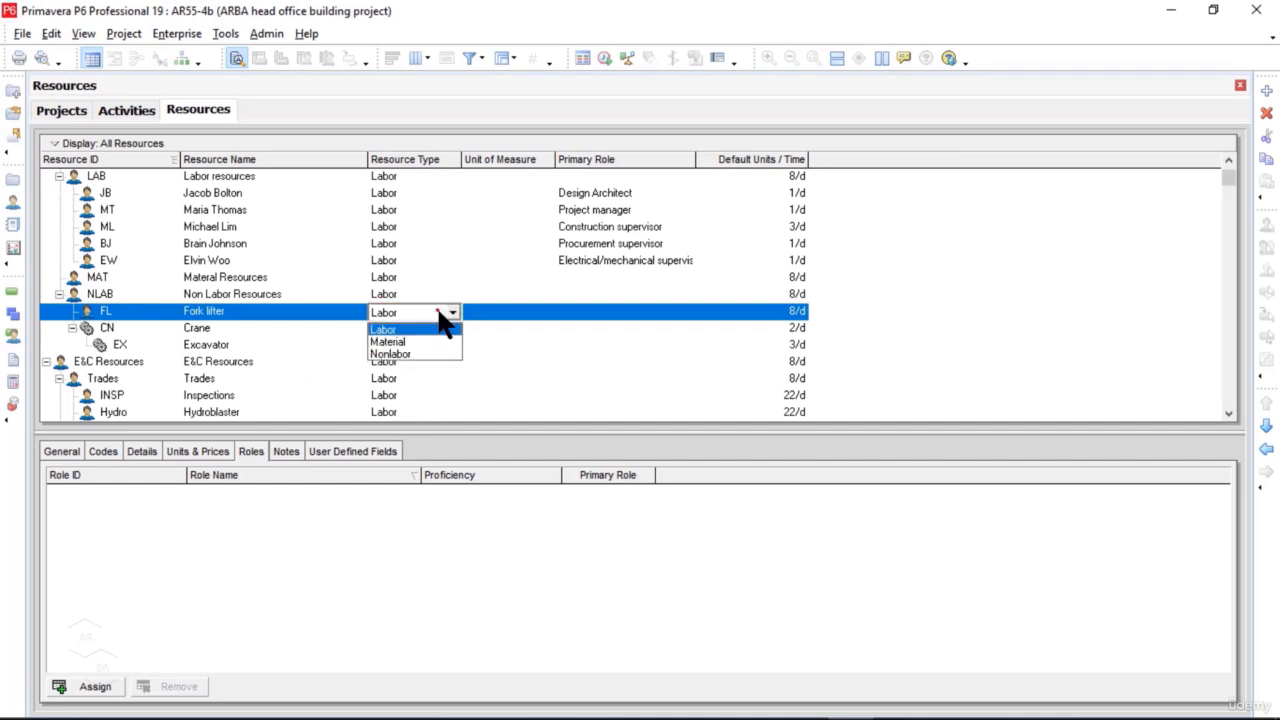
{"action": "left_click", "coordinate": [437, 354]}
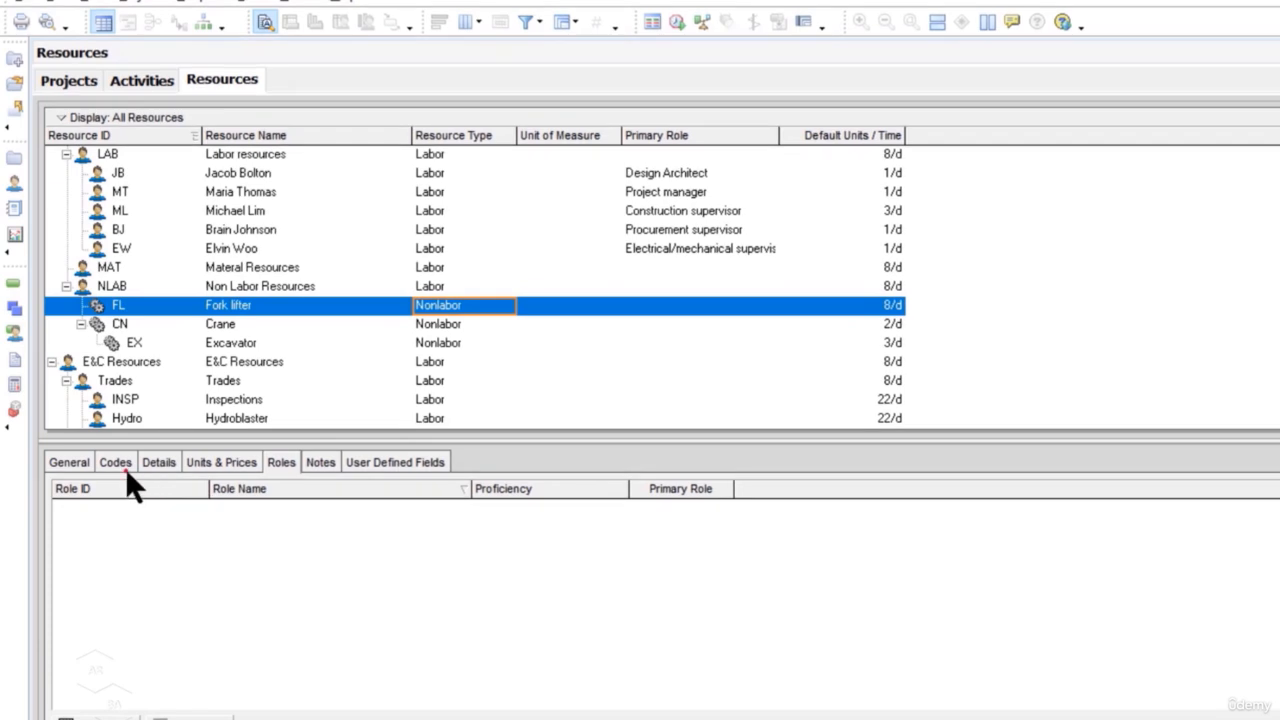
{"action": "left_click", "coordinate": [158, 463]}
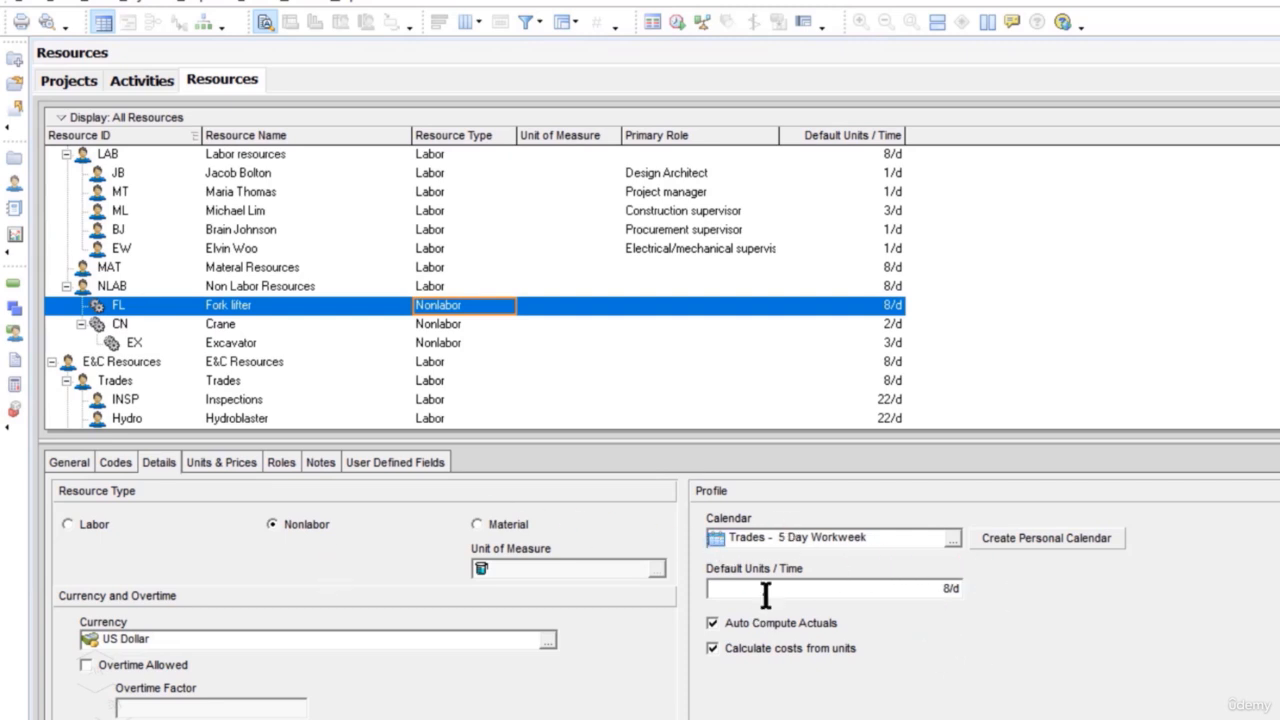
Step: Set the Fork lifter's default units per time to 1/d
{"action": "left_click", "coordinate": [957, 594]}
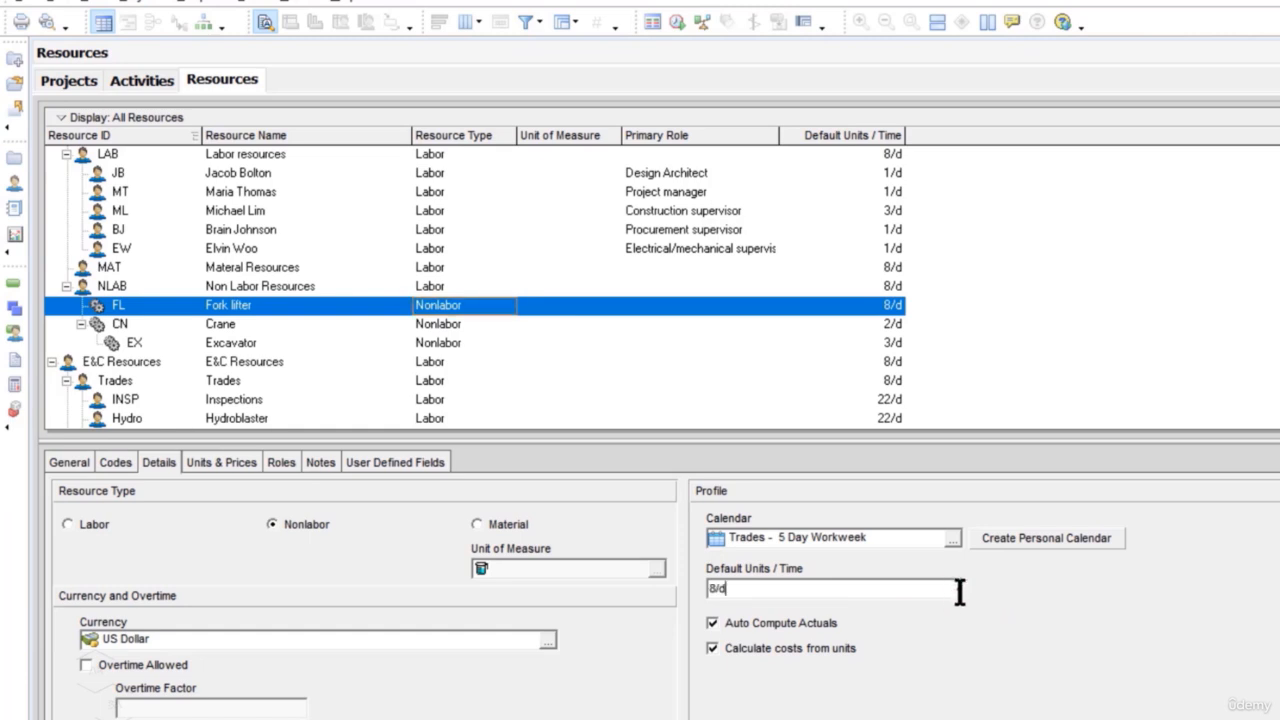
{"action": "left_click_drag", "start_coordinate": [717, 587], "coordinate": [707, 587]}
{"action": "type", "text": "1"}
{"action": "left_click", "coordinate": [712, 621]}
Step: Set the Fork lifter's maximum units per time to 1/d for the 01-Jan-21 effective date
{"action": "left_click", "coordinate": [242, 468]}
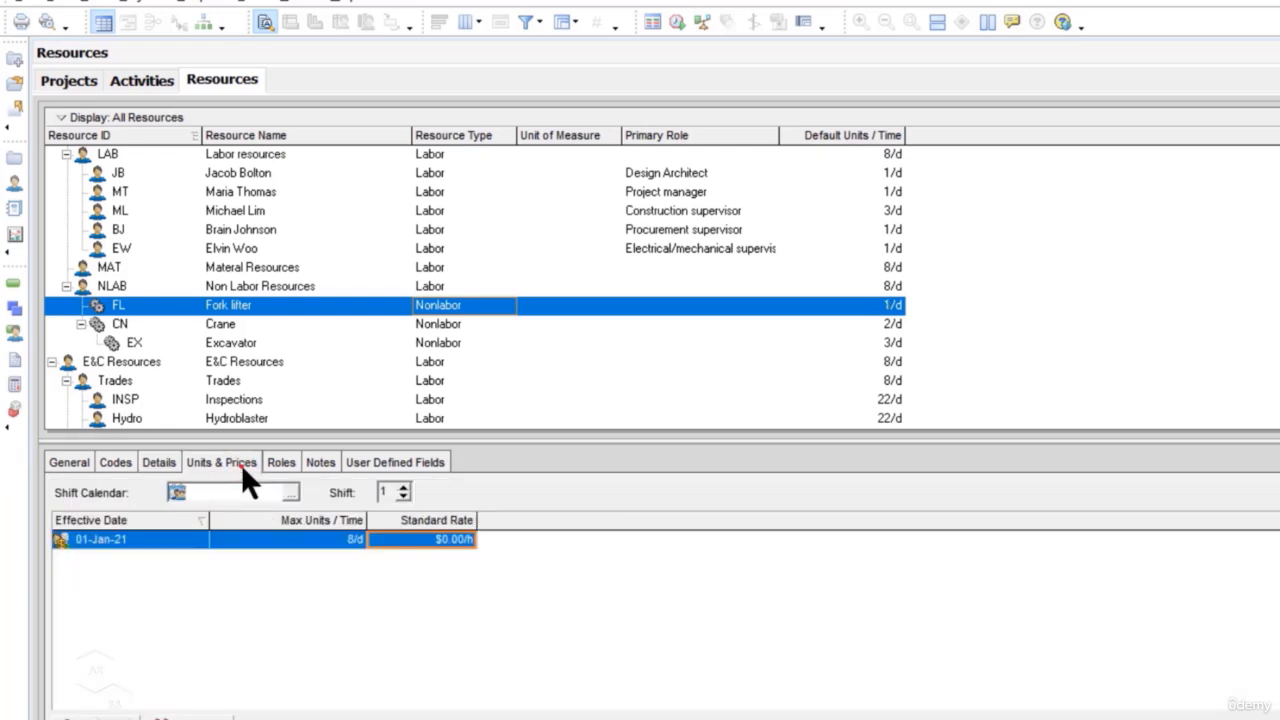
{"action": "left_click", "coordinate": [350, 537]}
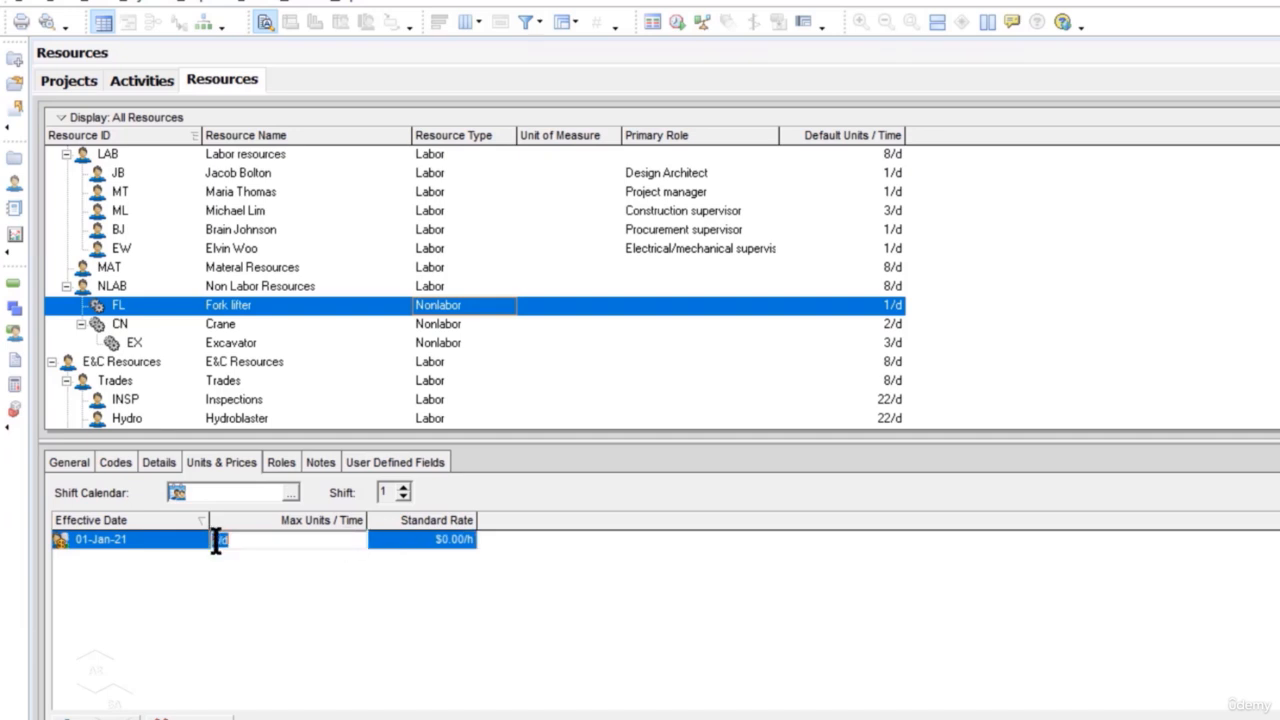
{"action": "type", "text": "8/d"}
{"action": "key", "text": "BackSpace"}
{"action": "type", "text": "1"}
{"action": "key", "text": "Return"}
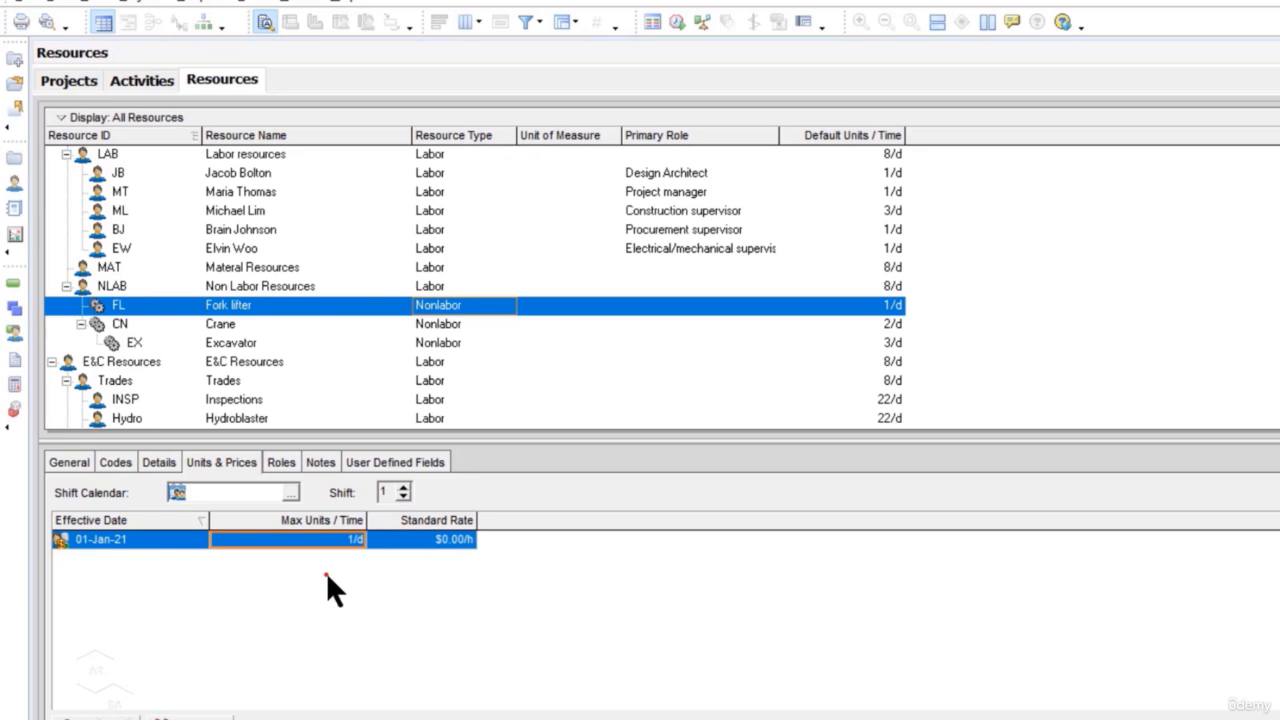
Step: Set the Fork lifter's standard rate to $200.00/d
{"action": "left_click", "coordinate": [454, 538]}
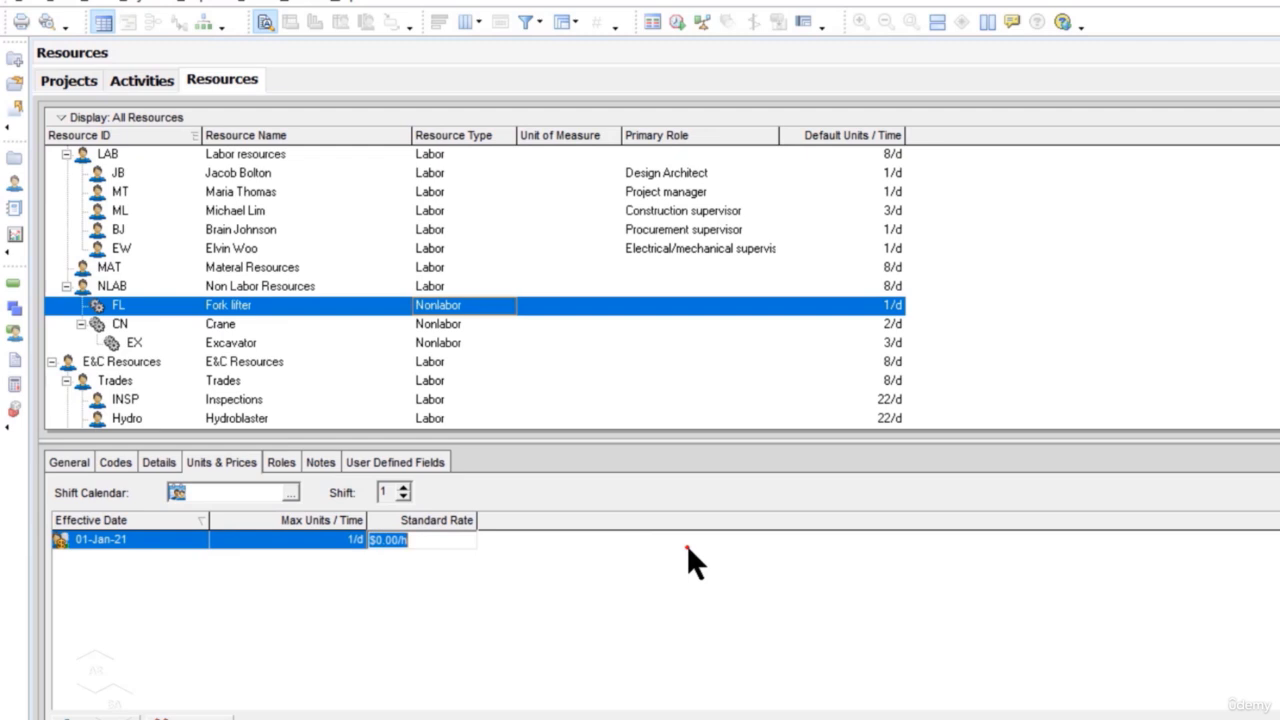
{"action": "type", "text": "200"}
{"action": "key", "text": "Return"}
{"action": "left_click", "coordinate": [446, 541]}
{"action": "key", "text": "BackSpace"}
{"action": "type", "text": "d"}
{"action": "key", "text": "Return"}
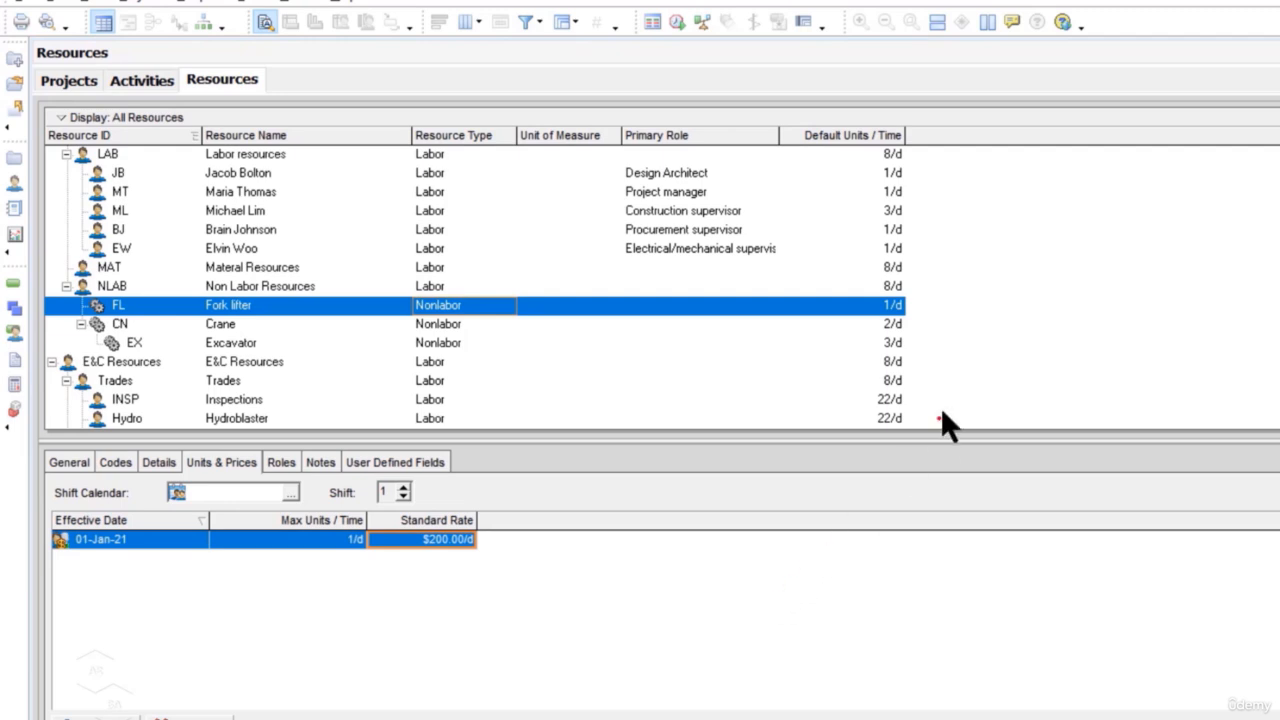
Step: Add a new nonlabor resource with the ID CX and the name Concerete Mixer
{"action": "right_click", "coordinate": [964, 321]}
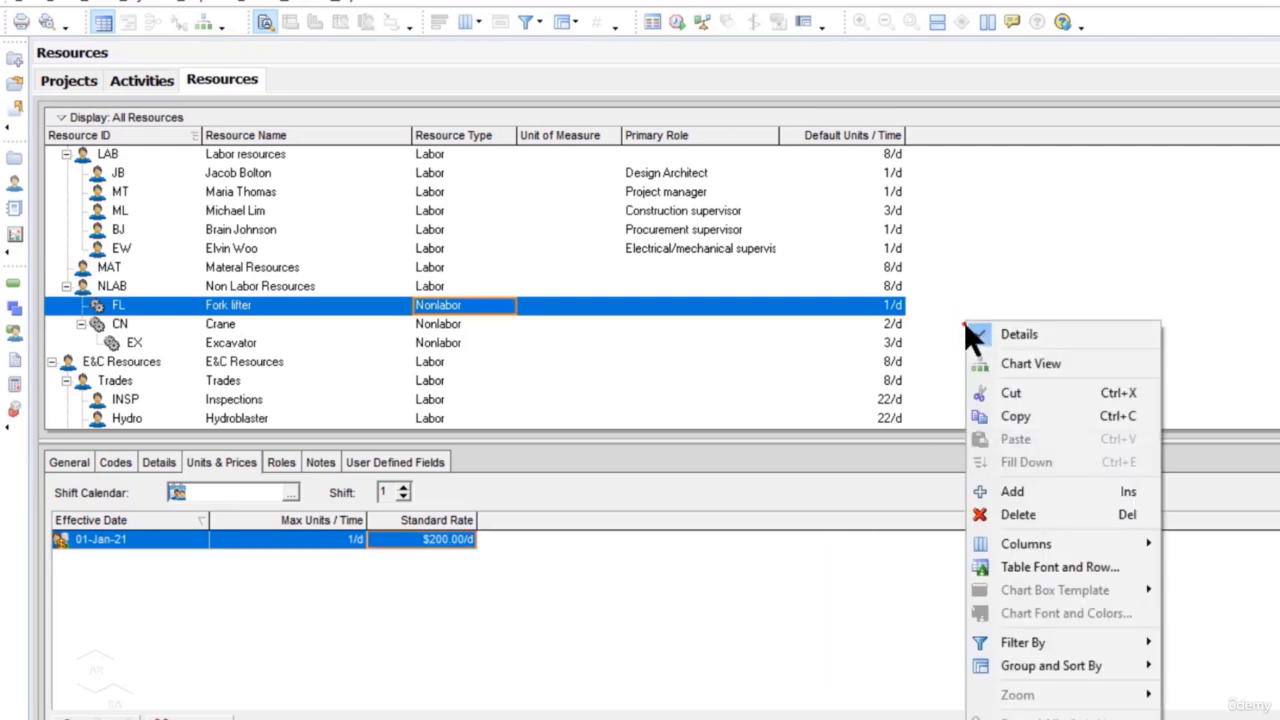
{"action": "left_click", "coordinate": [1058, 493]}
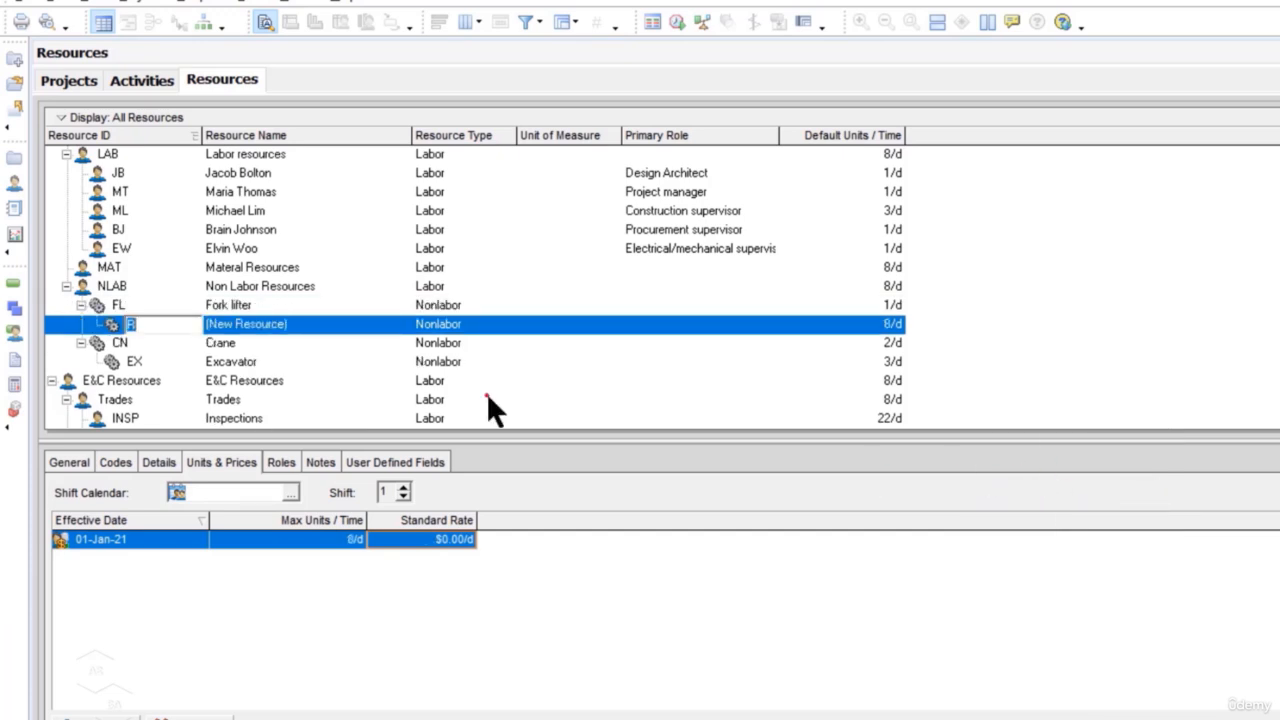
{"action": "type", "text": "CX"}
{"action": "left_click", "coordinate": [316, 322]}
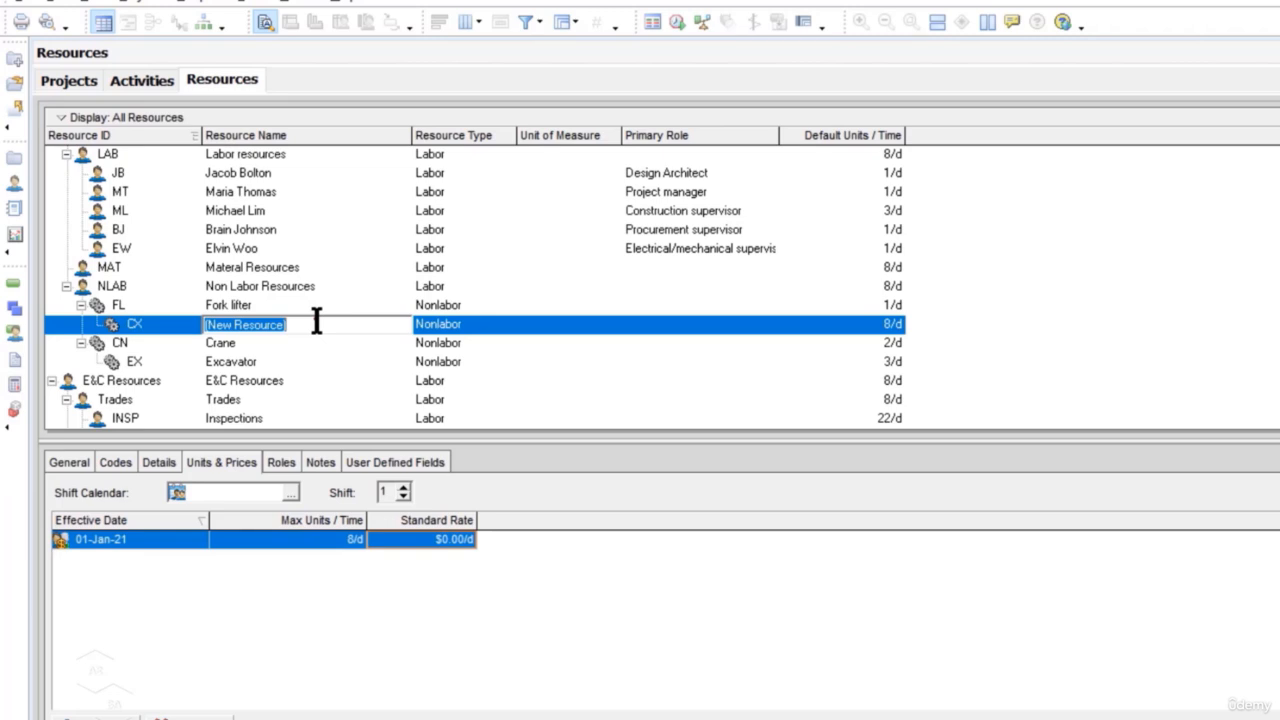
{"action": "type", "text": "Concere"}
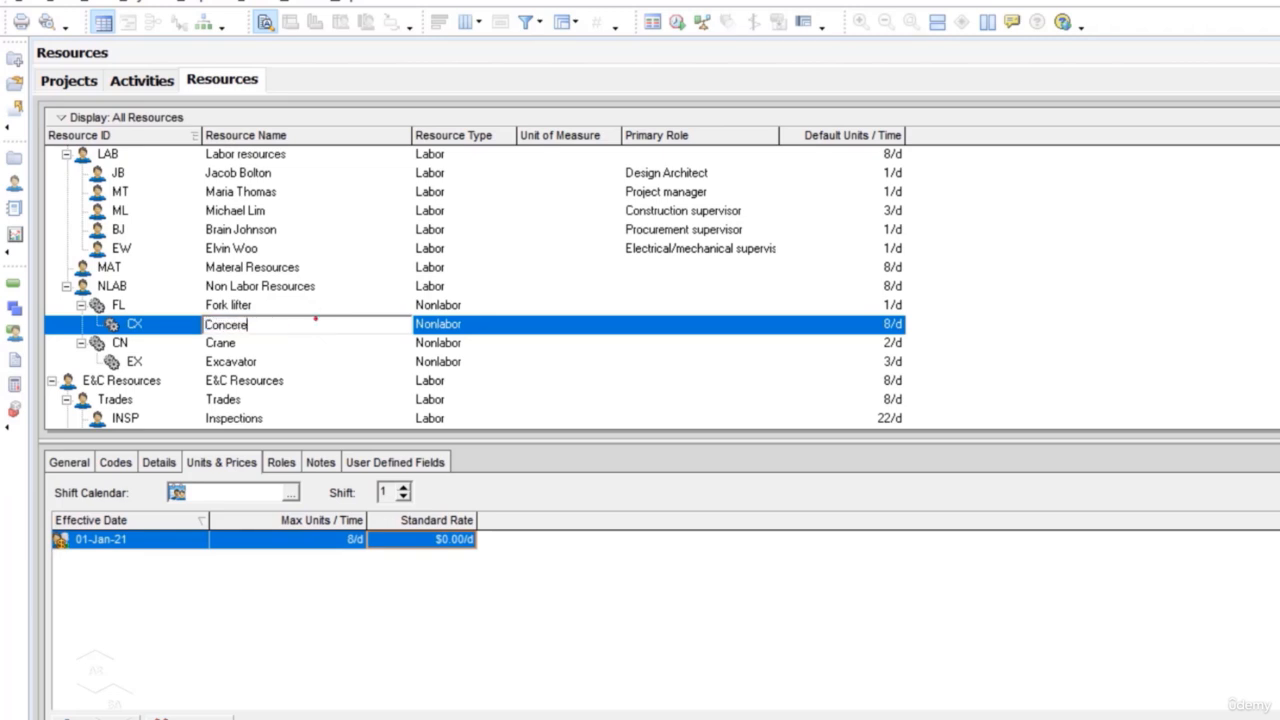
{"action": "type", "text": "te Mixer"}
{"action": "left_click", "coordinate": [477, 326]}
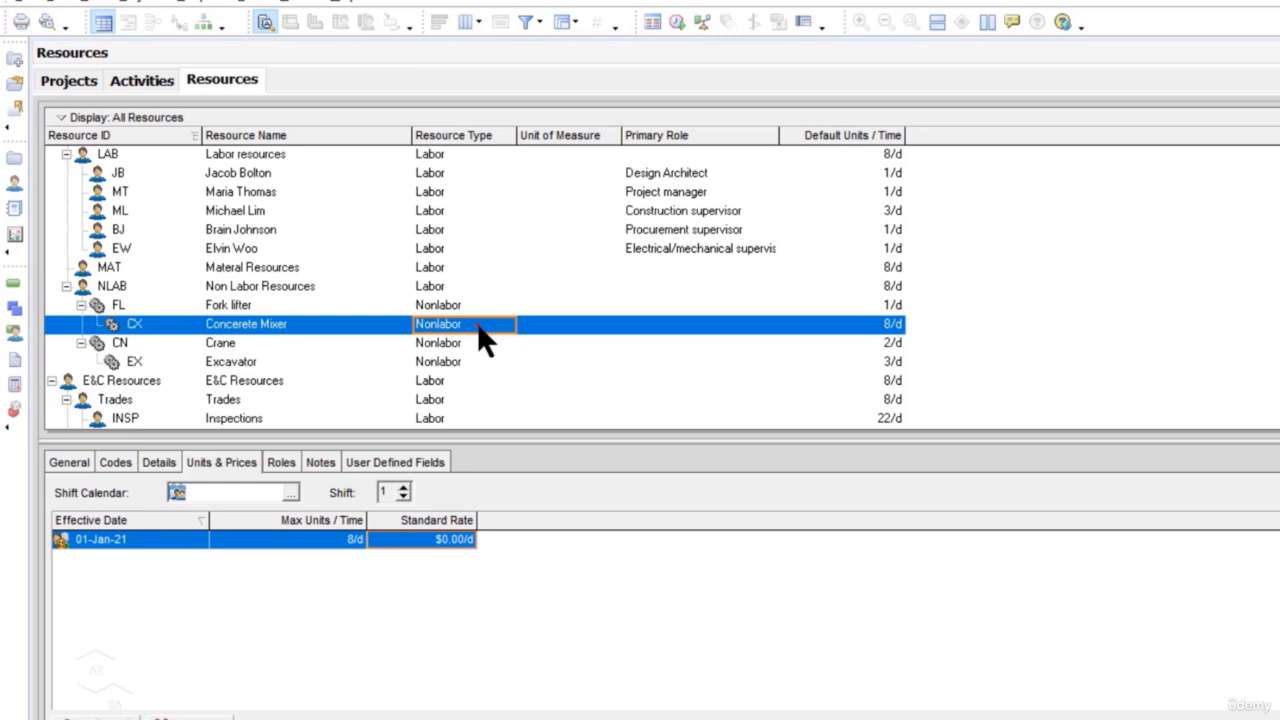
Step: Set the Concerete Mixer's default units per time to 4/d
{"action": "left_click", "coordinate": [158, 464]}
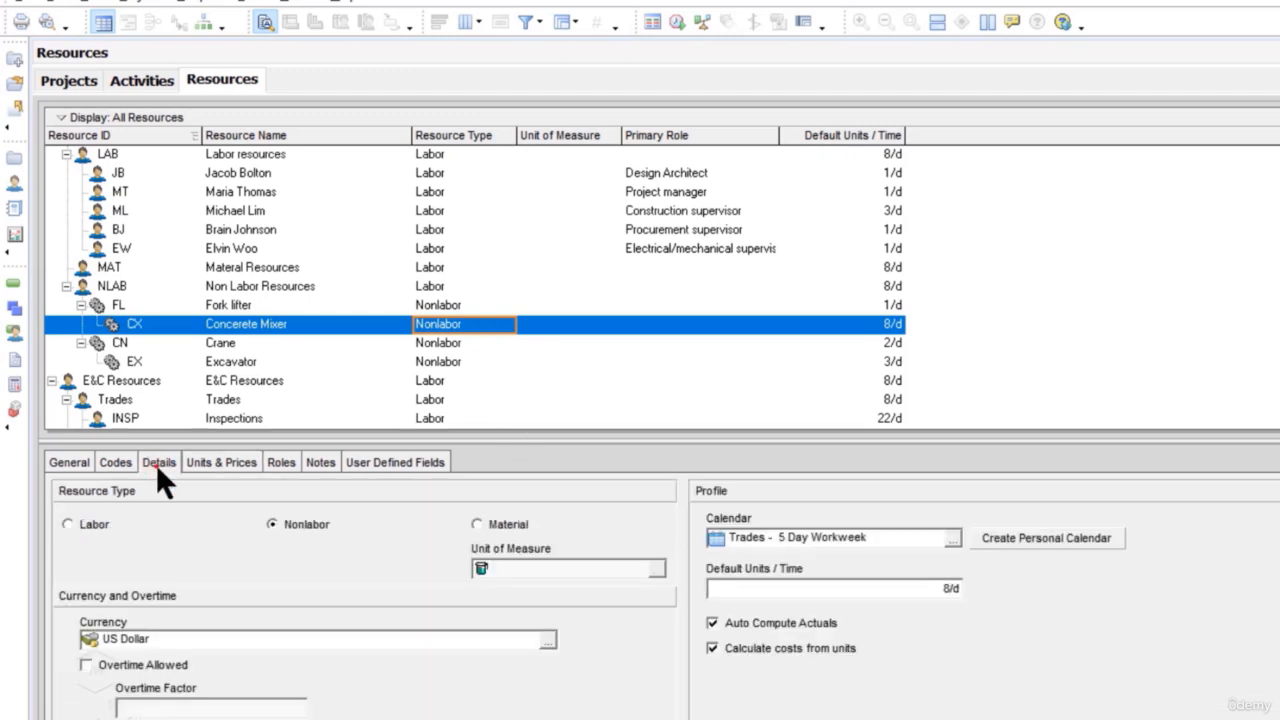
{"action": "left_click", "coordinate": [942, 593]}
{"action": "left_click", "coordinate": [1087, 654]}
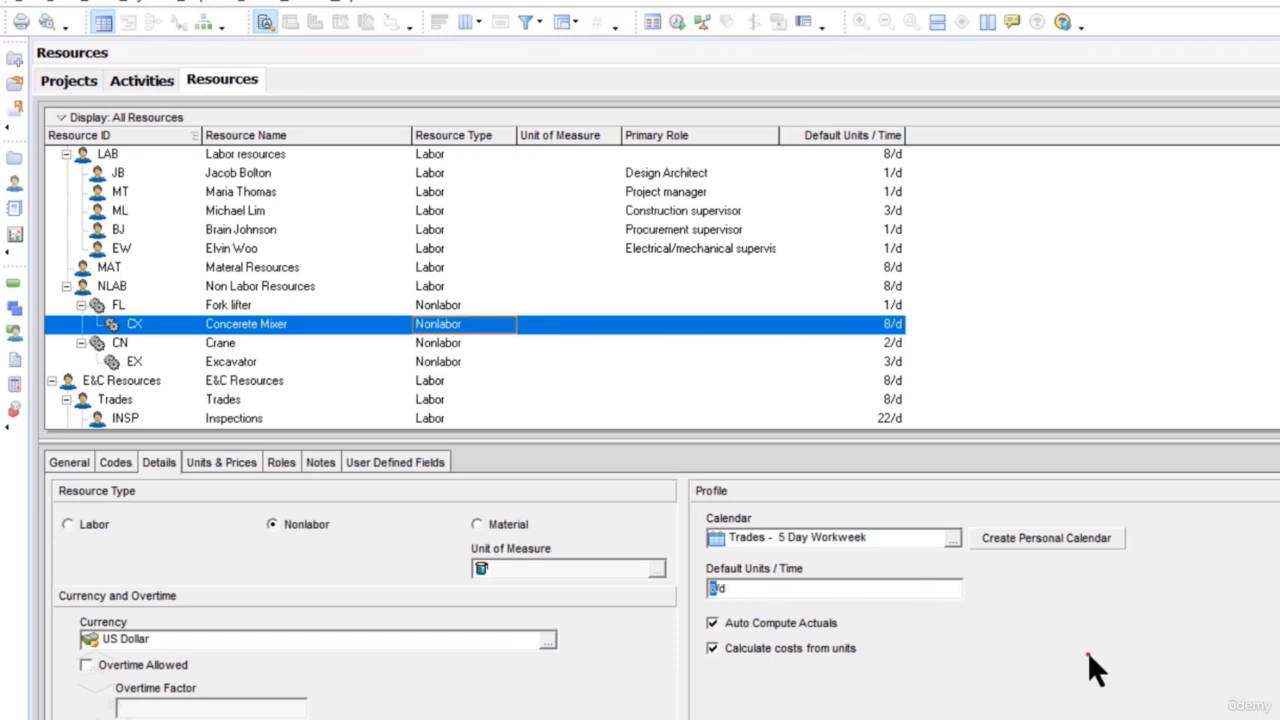
{"action": "type", "text": "4"}
Step: Set the Concerete Mixer's maximum units per time to 10/d
{"action": "left_click", "coordinate": [239, 466]}
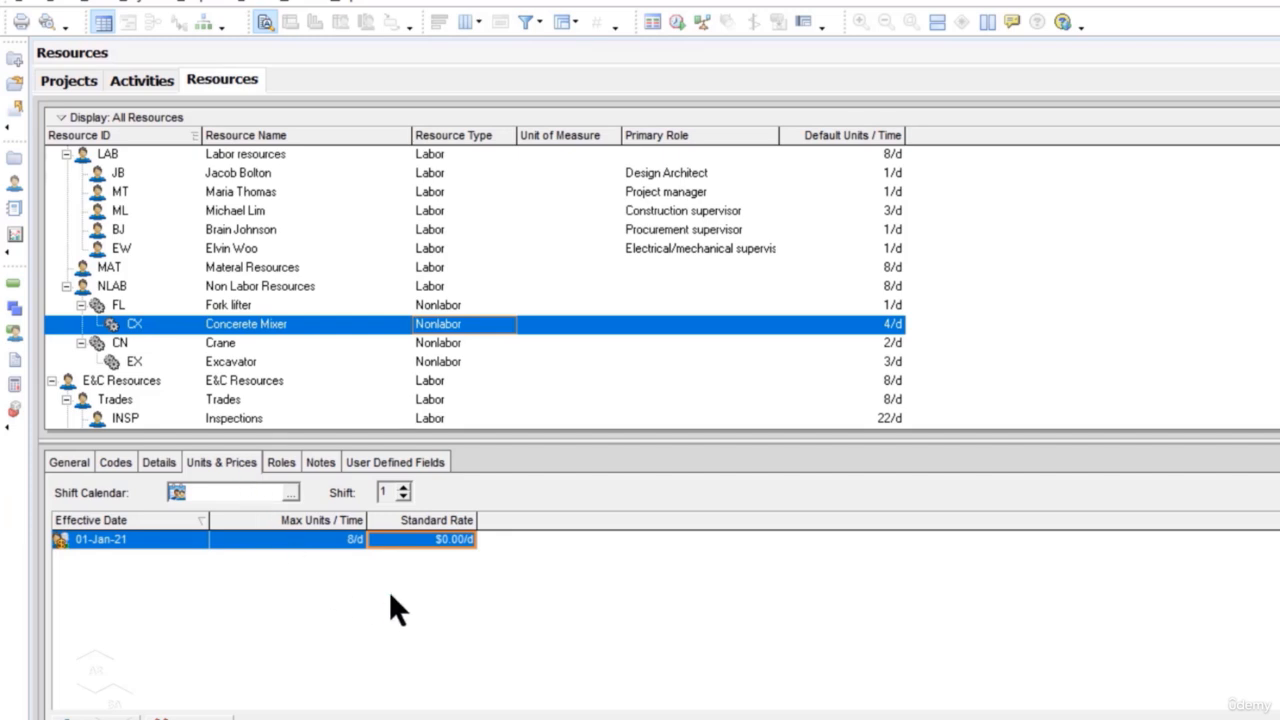
{"action": "left_click", "coordinate": [353, 540]}
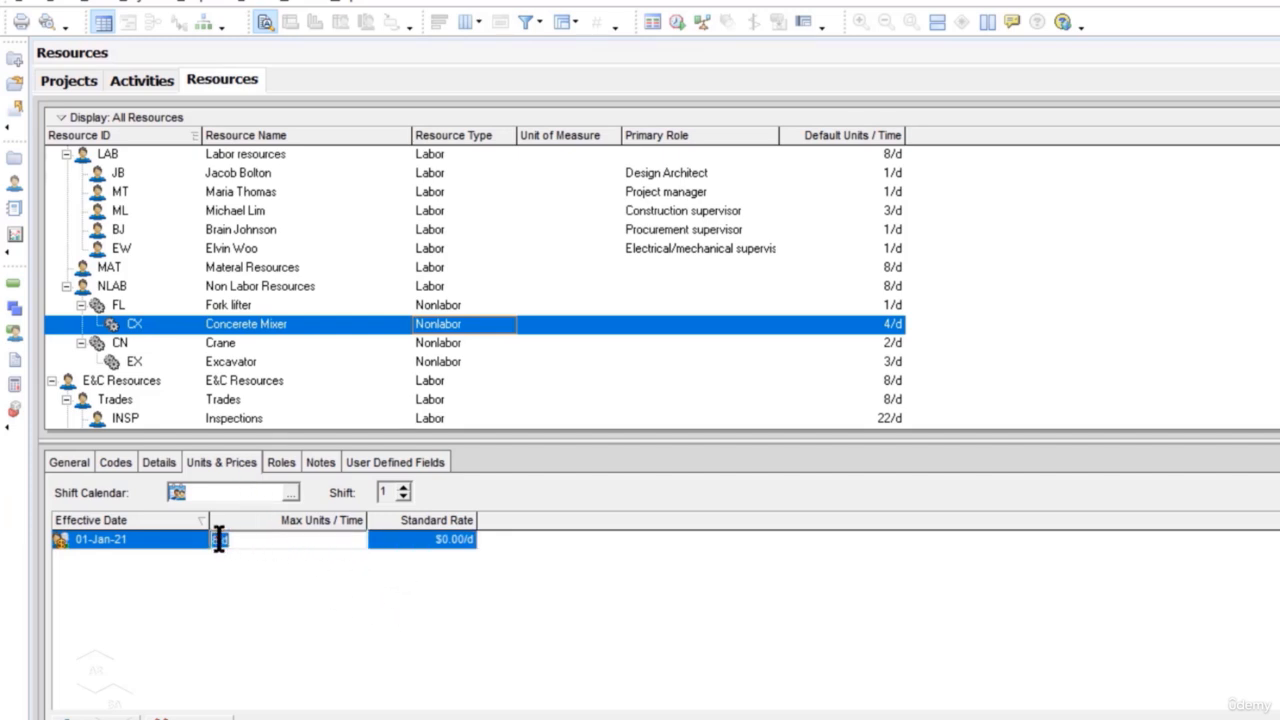
{"action": "left_click", "coordinate": [609, 618]}
{"action": "key", "text": "BackSpace"}
{"action": "type", "text": "10"}
Step: Set the Concerete Mixer's standard rate to $300.00/d
{"action": "left_click", "coordinate": [458, 535]}
{"action": "left_click", "coordinate": [458, 535]}
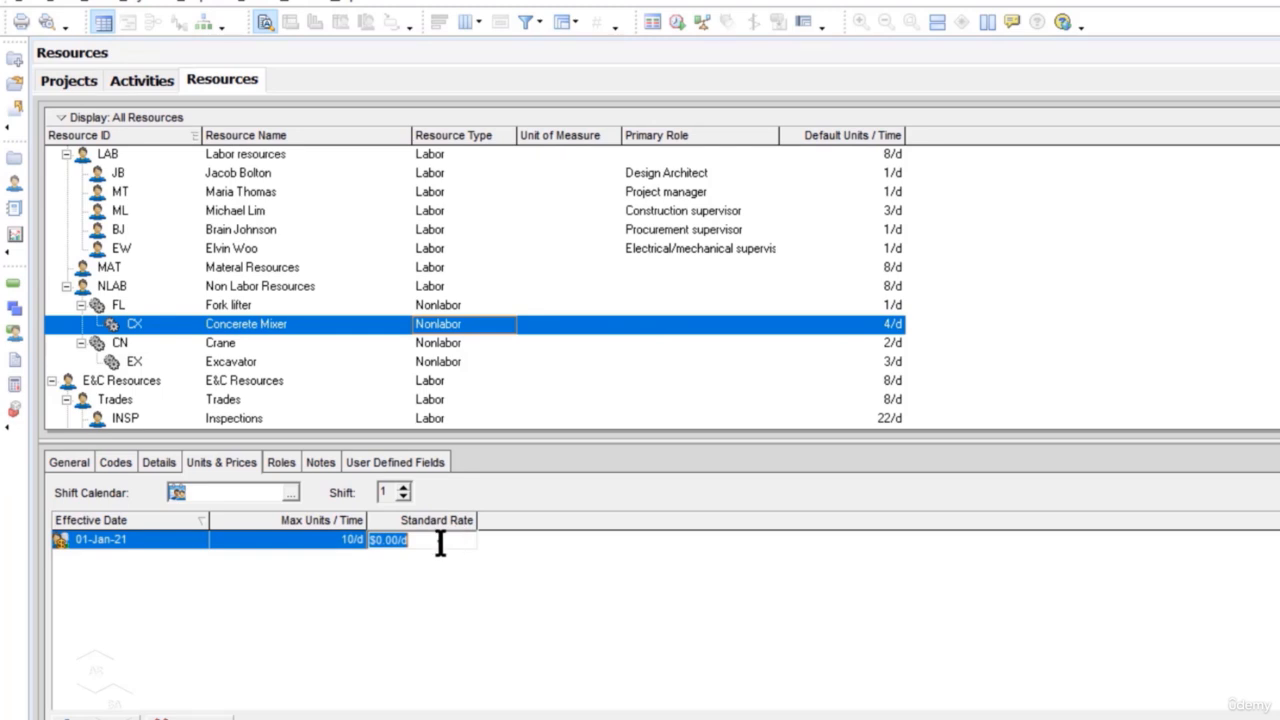
{"action": "type", "text": "300"}
{"action": "key", "text": "Return"}
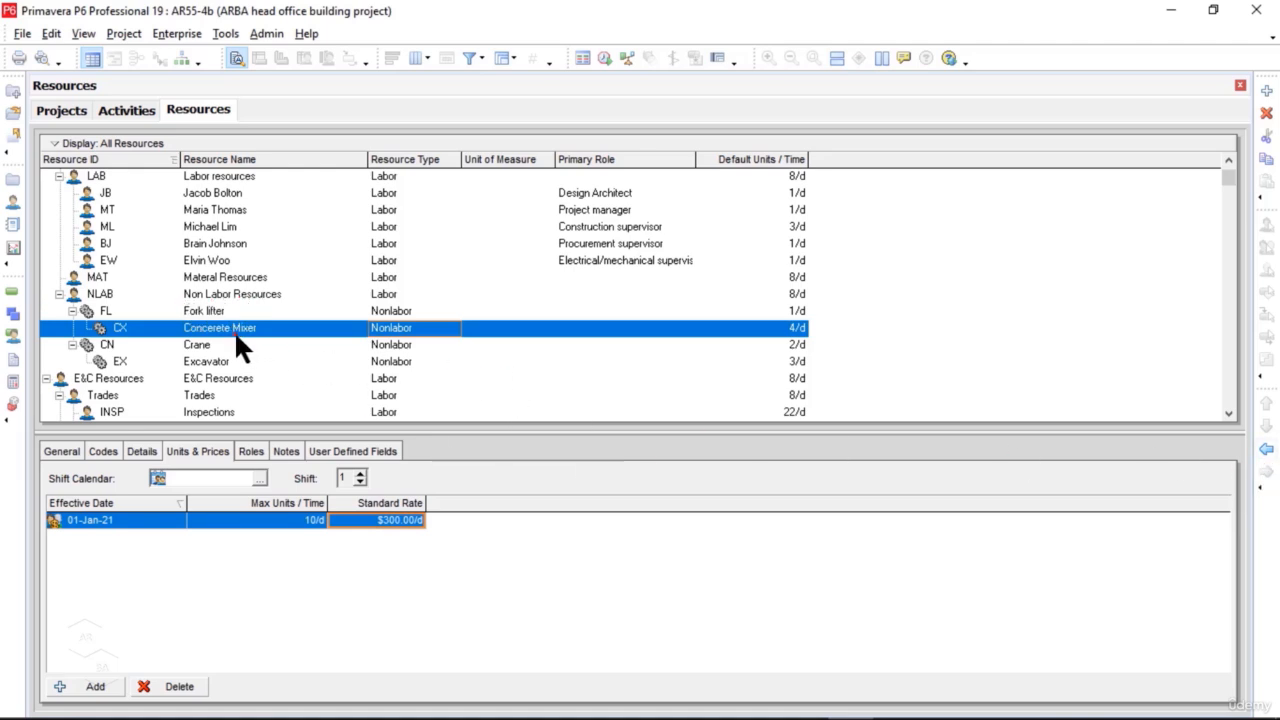
Step: Outdent the Concerete Mixer and the Excavator one level so both sit directly under NLAB
{"action": "left_click", "coordinate": [1267, 452]}
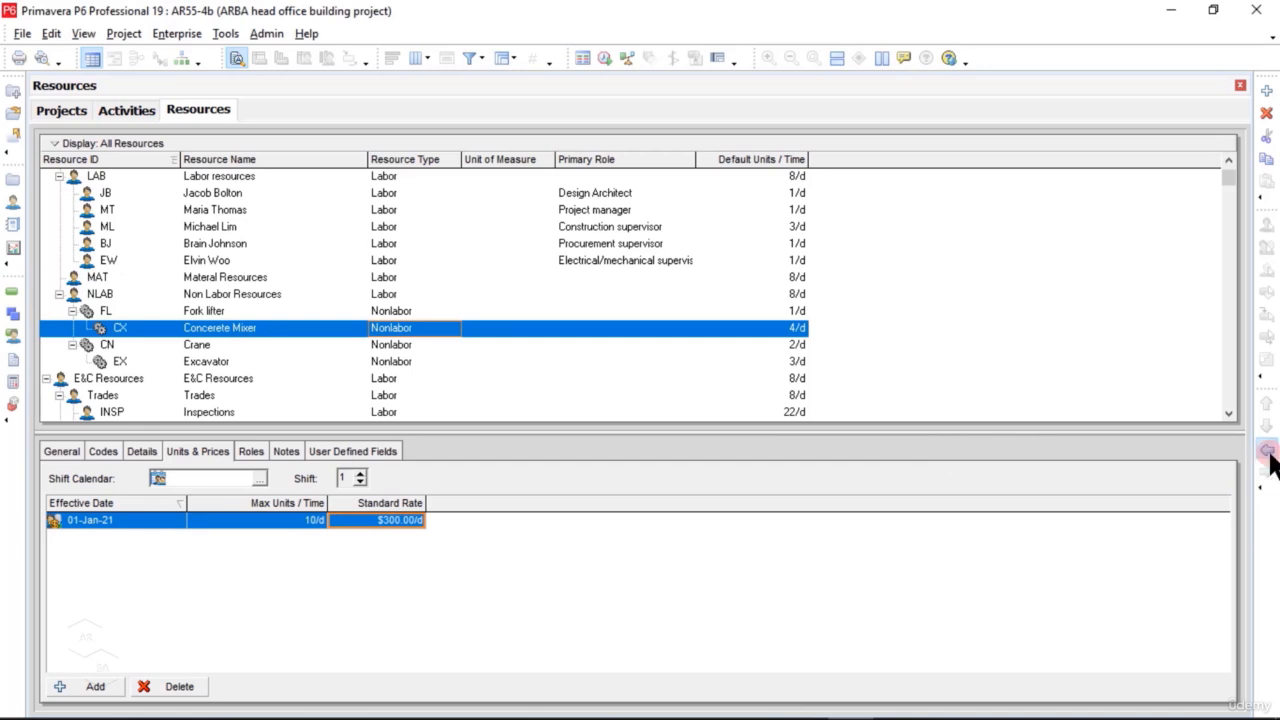
{"action": "left_click", "coordinate": [116, 361]}
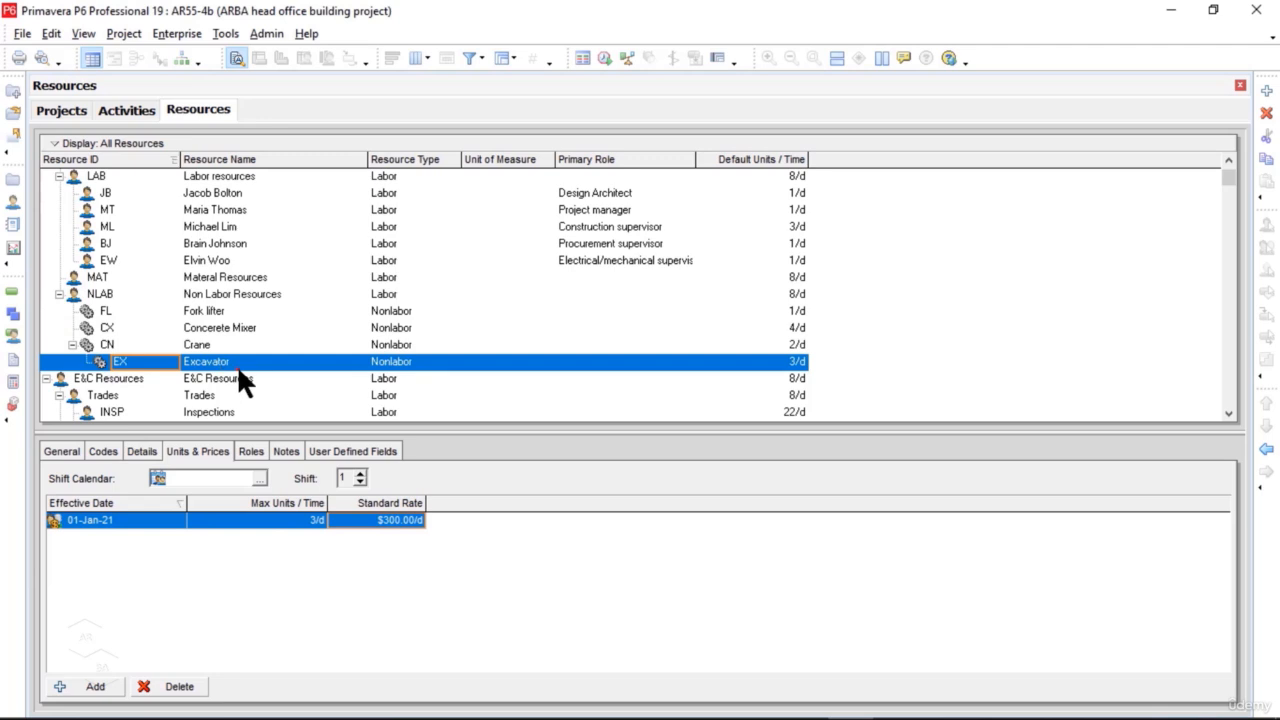
{"action": "left_click", "coordinate": [1267, 450]}
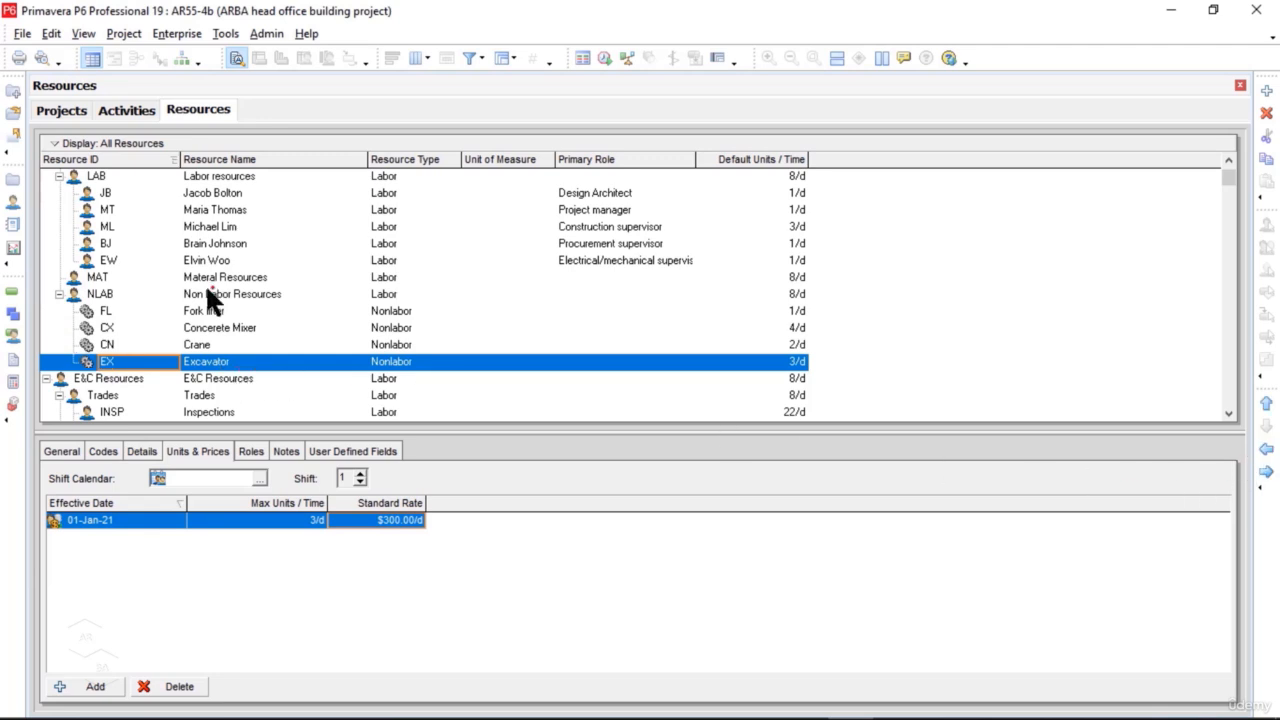
Step: Move the NLAB group above MAT in the resource hierarchy and display its units and prices
{"action": "left_click", "coordinate": [98, 293]}
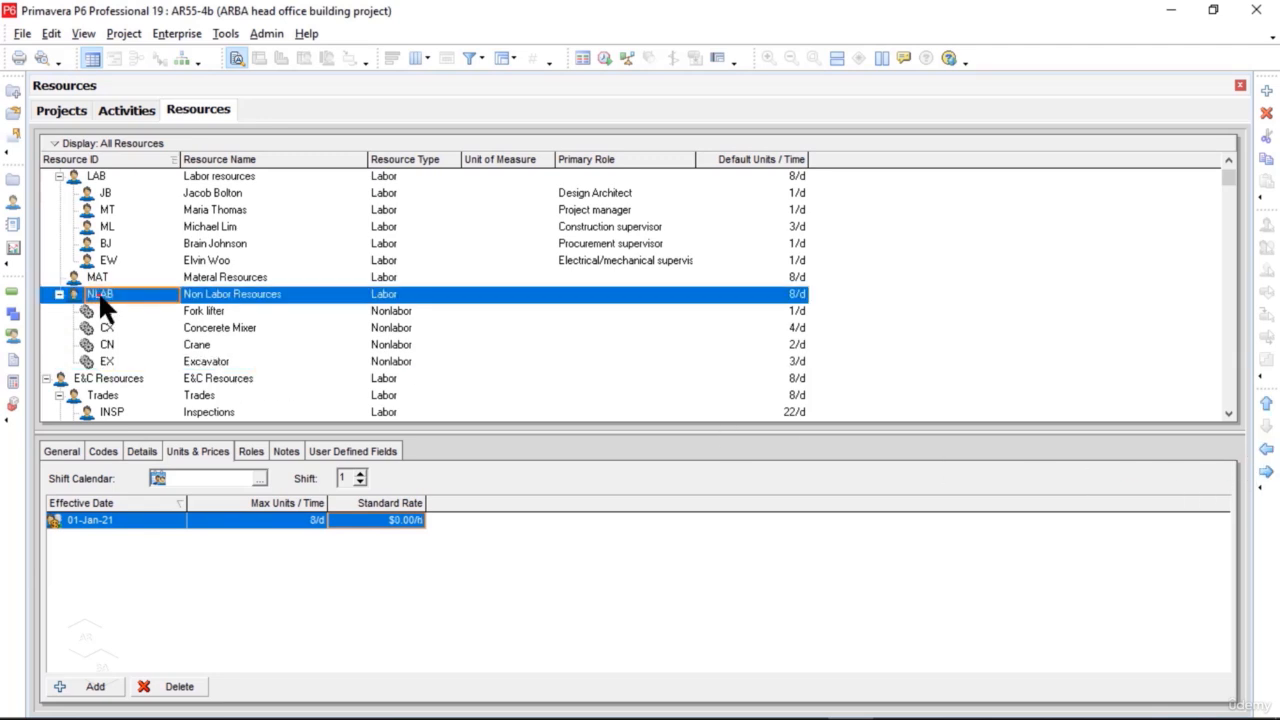
{"action": "left_click", "coordinate": [1267, 404]}
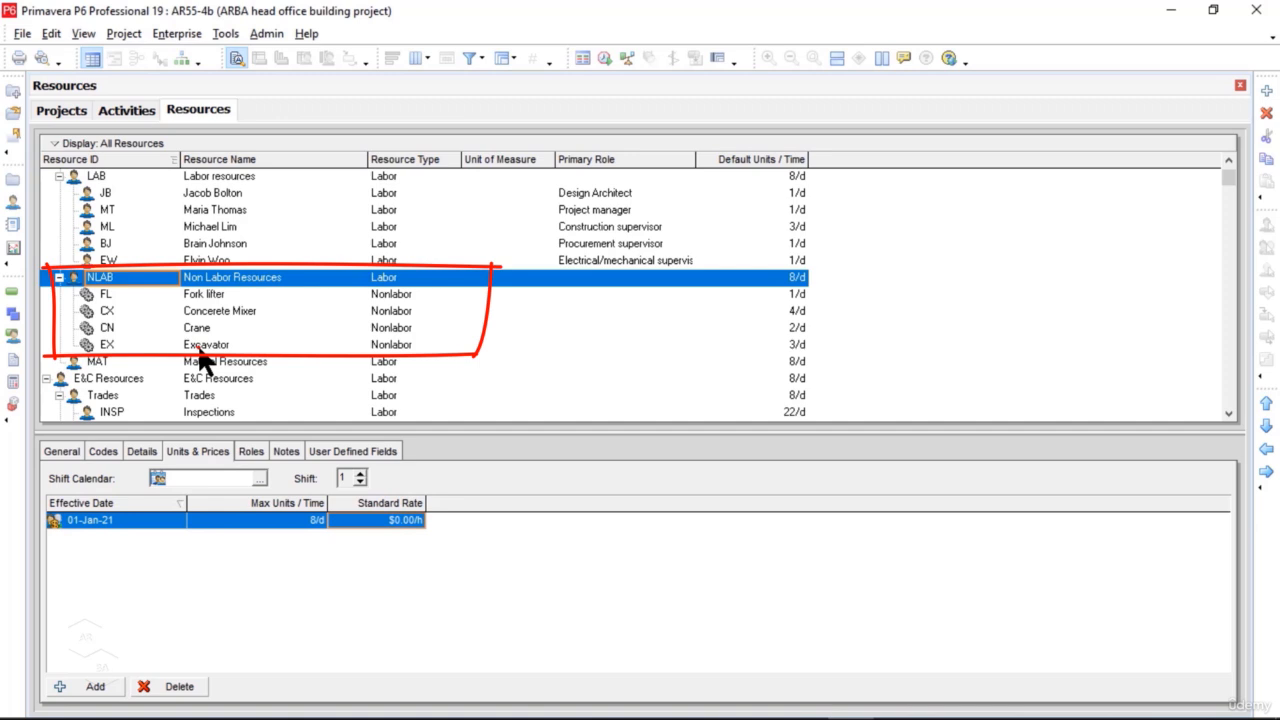
{"action": "scroll", "coordinate": [199, 352], "scroll_direction": "down", "scroll_amount": 1}
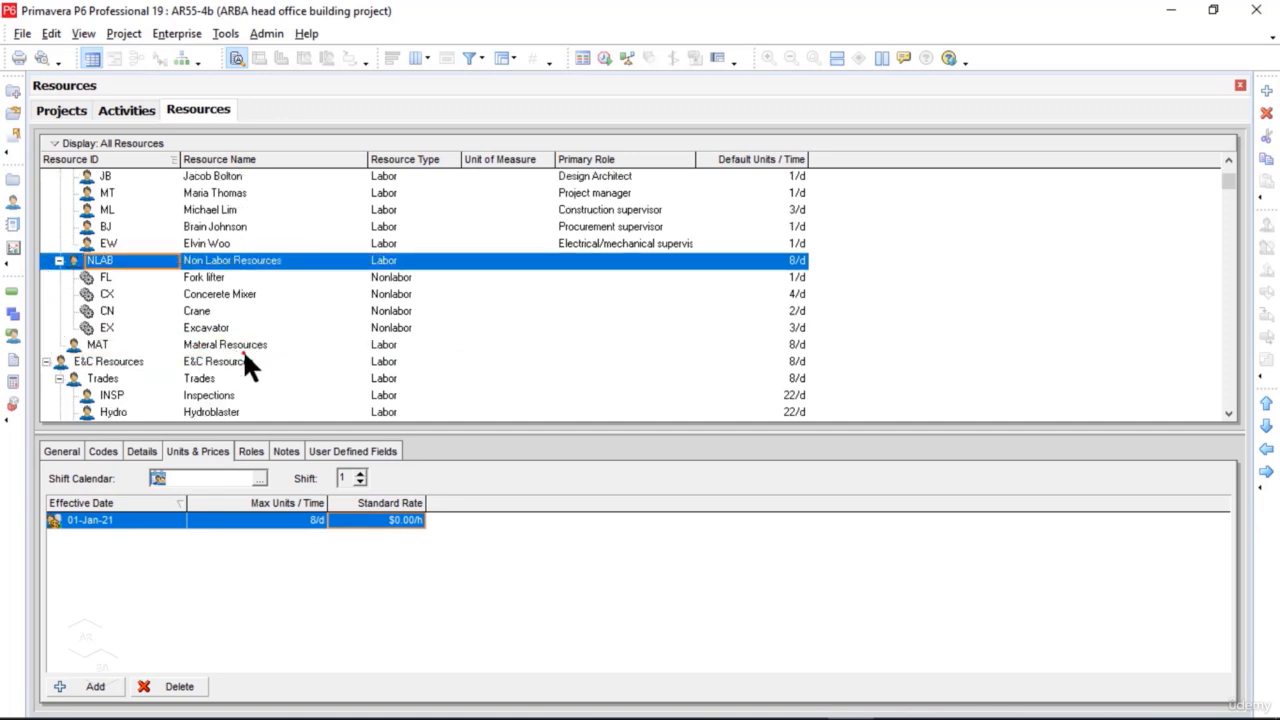
{"action": "scroll", "coordinate": [242, 348], "scroll_direction": "up", "scroll_amount": 2}
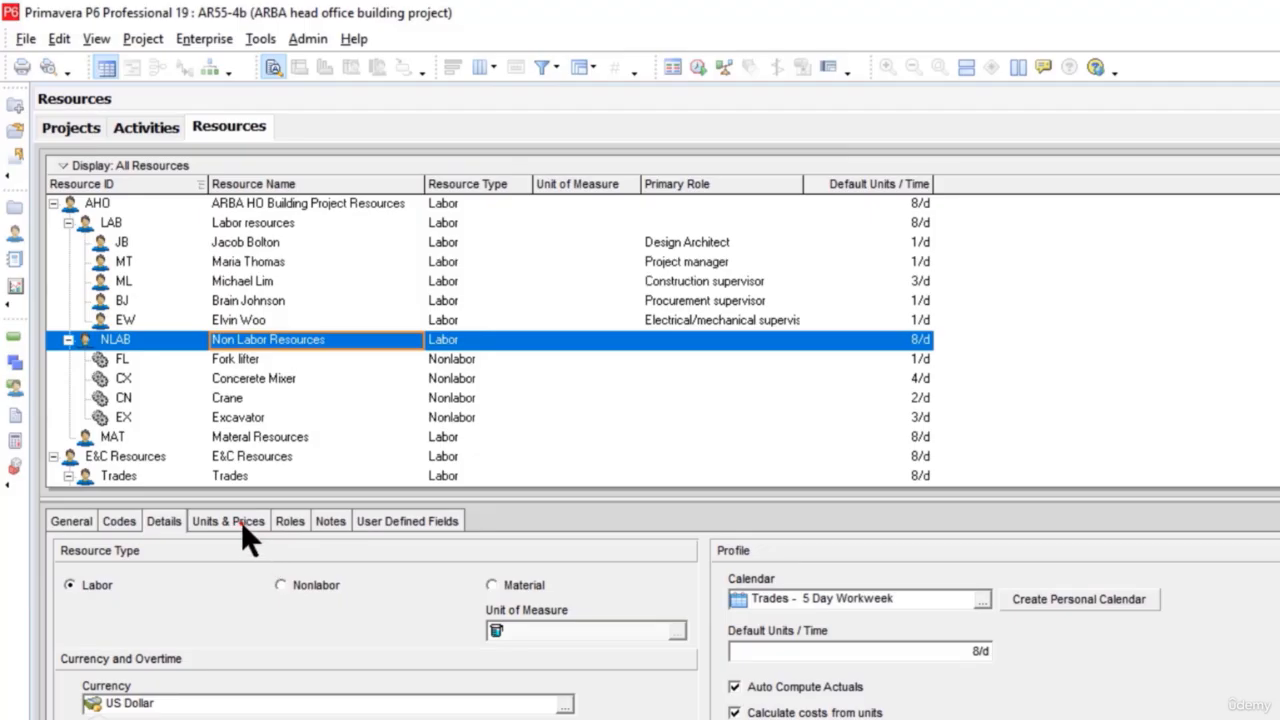
{"action": "left_click", "coordinate": [241, 522]}
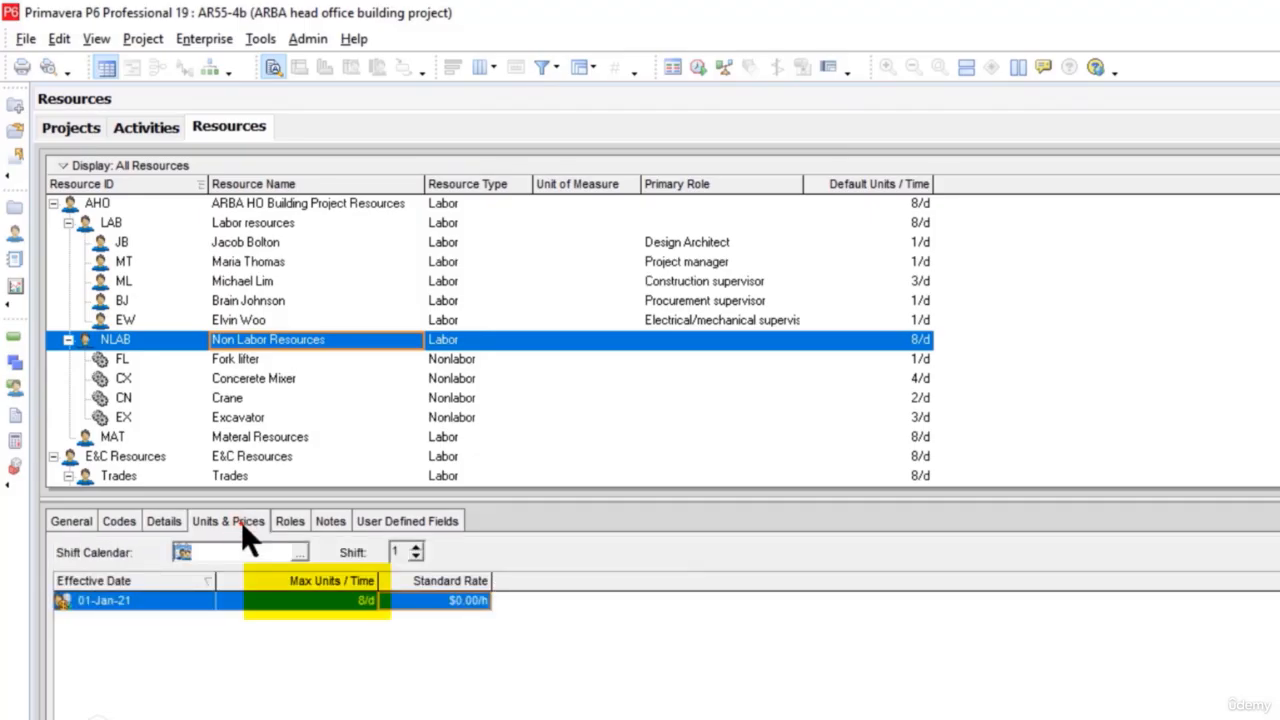
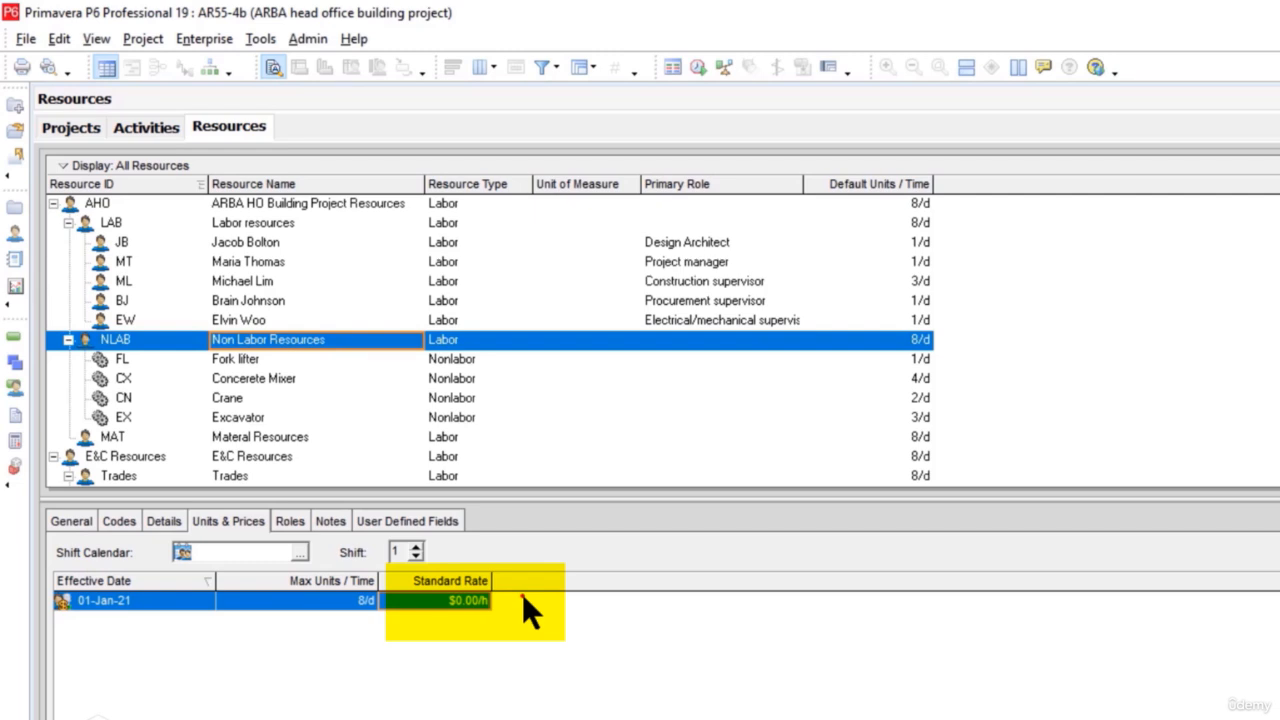
Step: Add a resource under the MAT group with ID SN and the name Sand
{"action": "scroll", "coordinate": [572, 616], "scroll_direction": "down", "scroll_amount": 2}
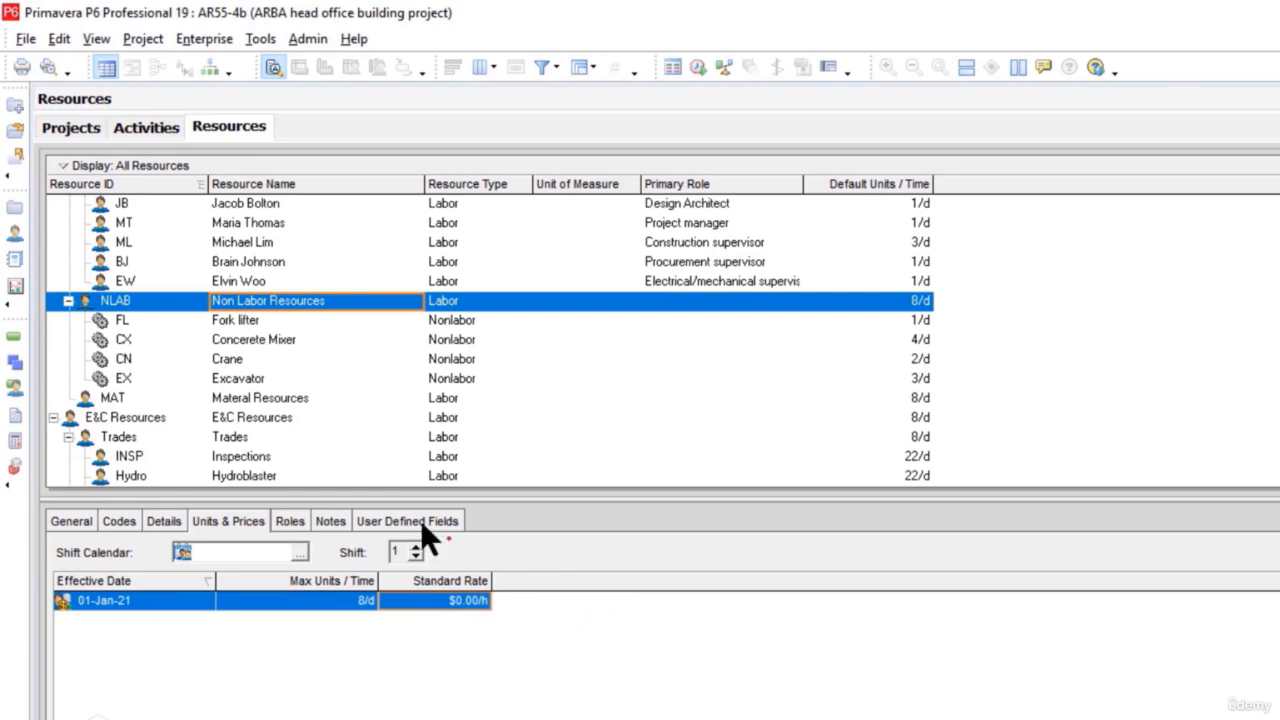
{"action": "left_click", "coordinate": [289, 399]}
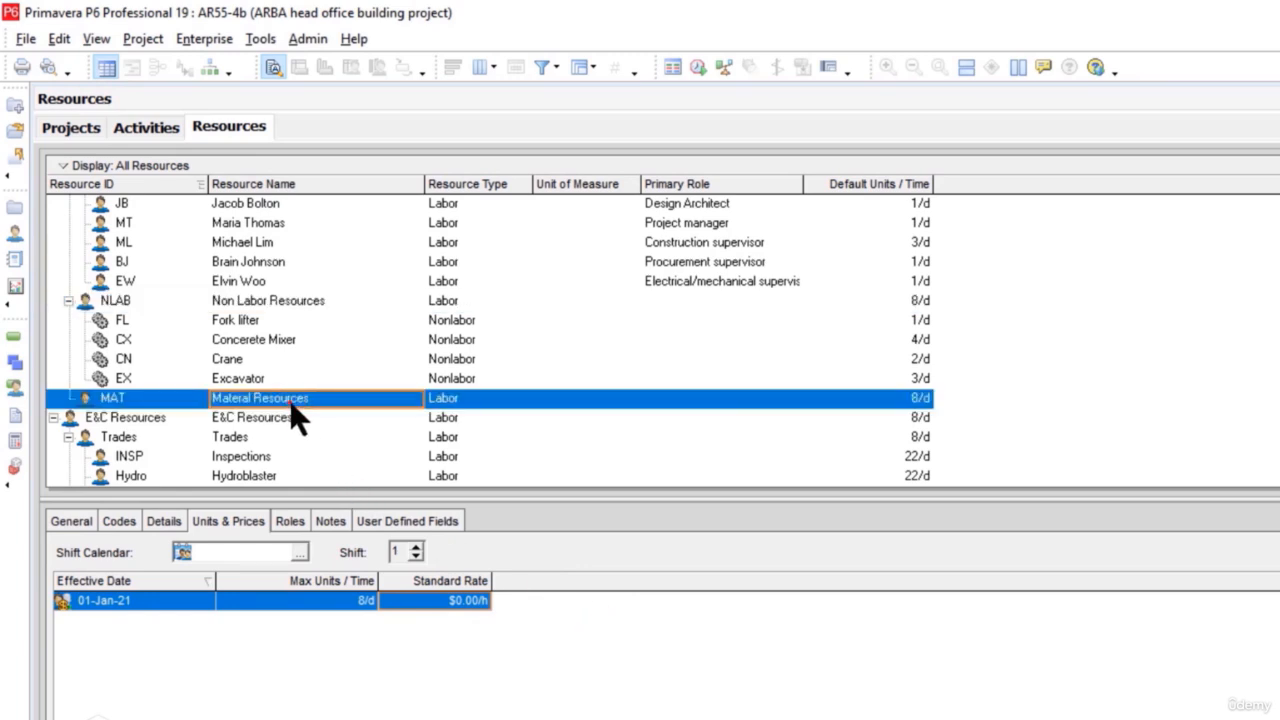
{"action": "right_click", "coordinate": [289, 399]}
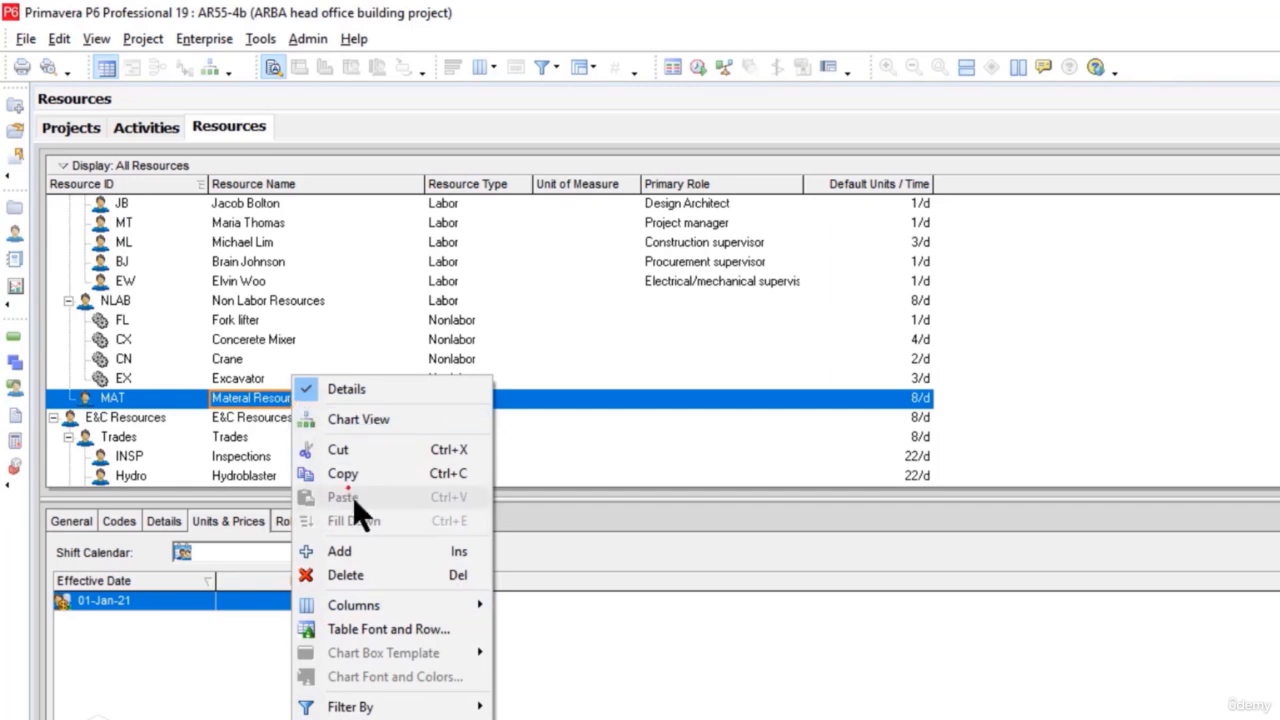
{"action": "left_click", "coordinate": [455, 553]}
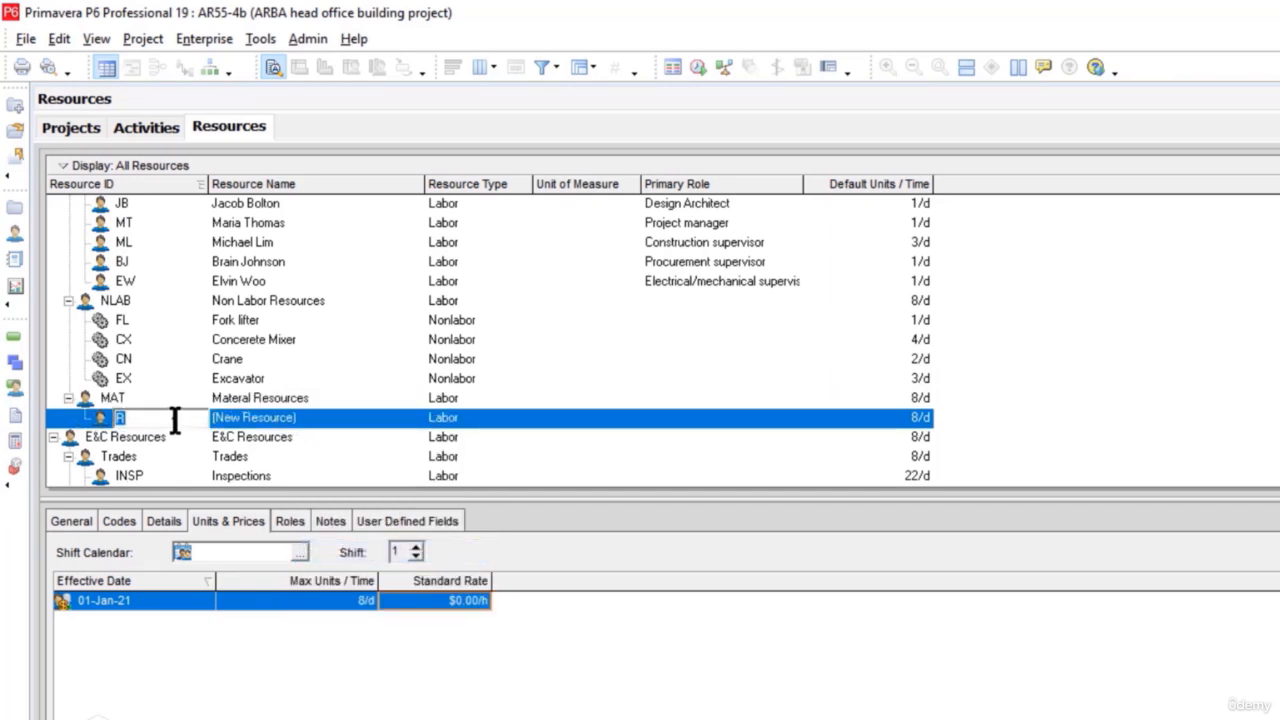
{"action": "type", "text": "SN"}
{"action": "key", "text": "Tab"}
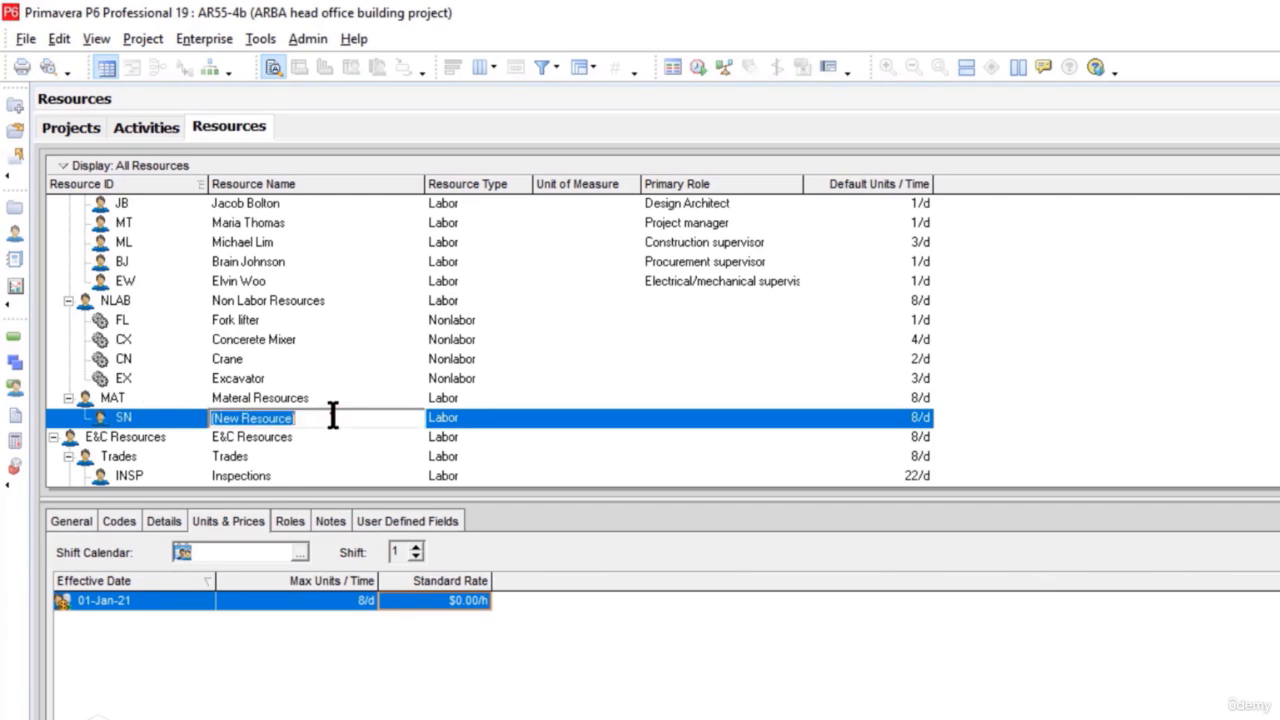
{"action": "type", "text": "Sand"}
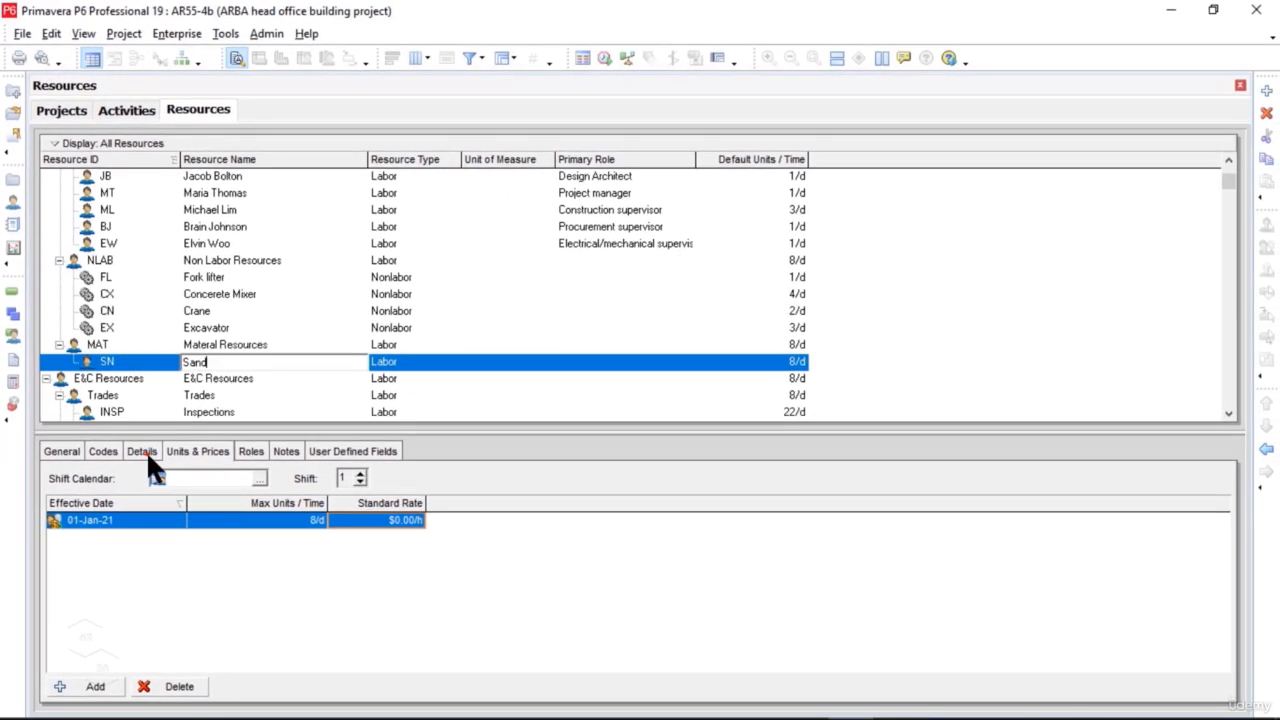
Step: Change Sand's resource type to Material and assign Tons as its unit of measure
{"action": "left_click", "coordinate": [158, 504]}
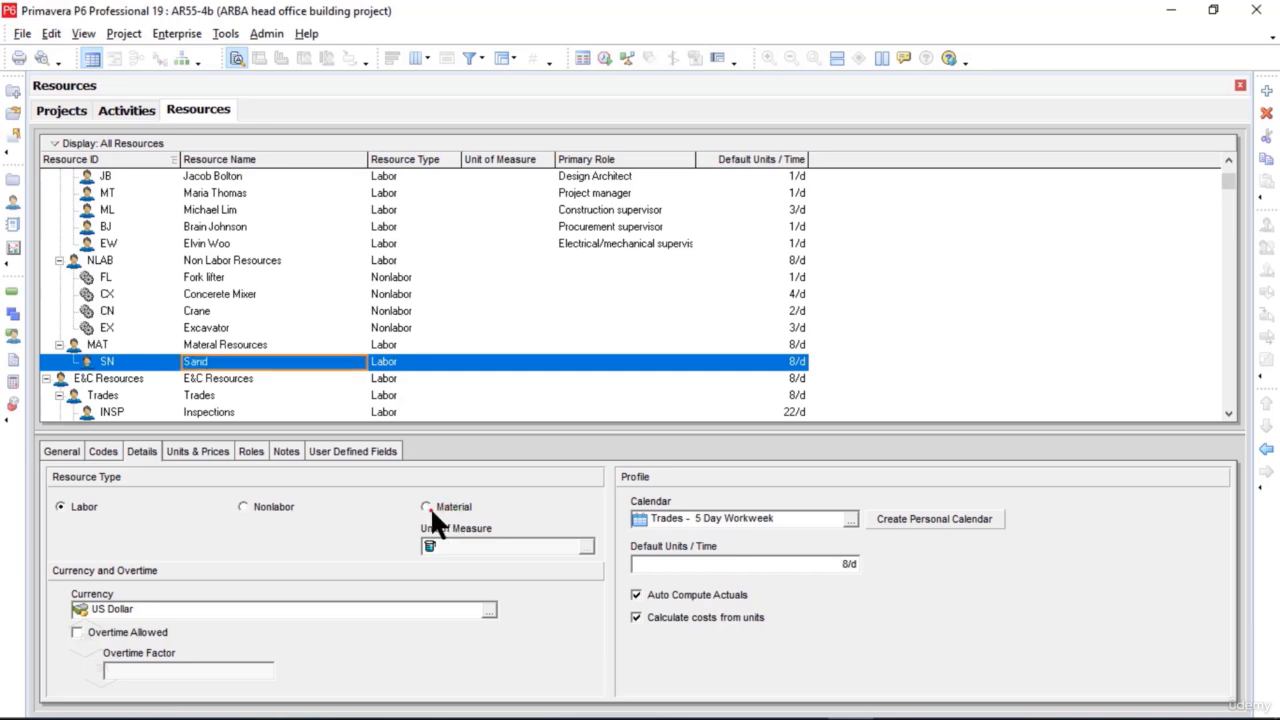
{"action": "left_click", "coordinate": [427, 507]}
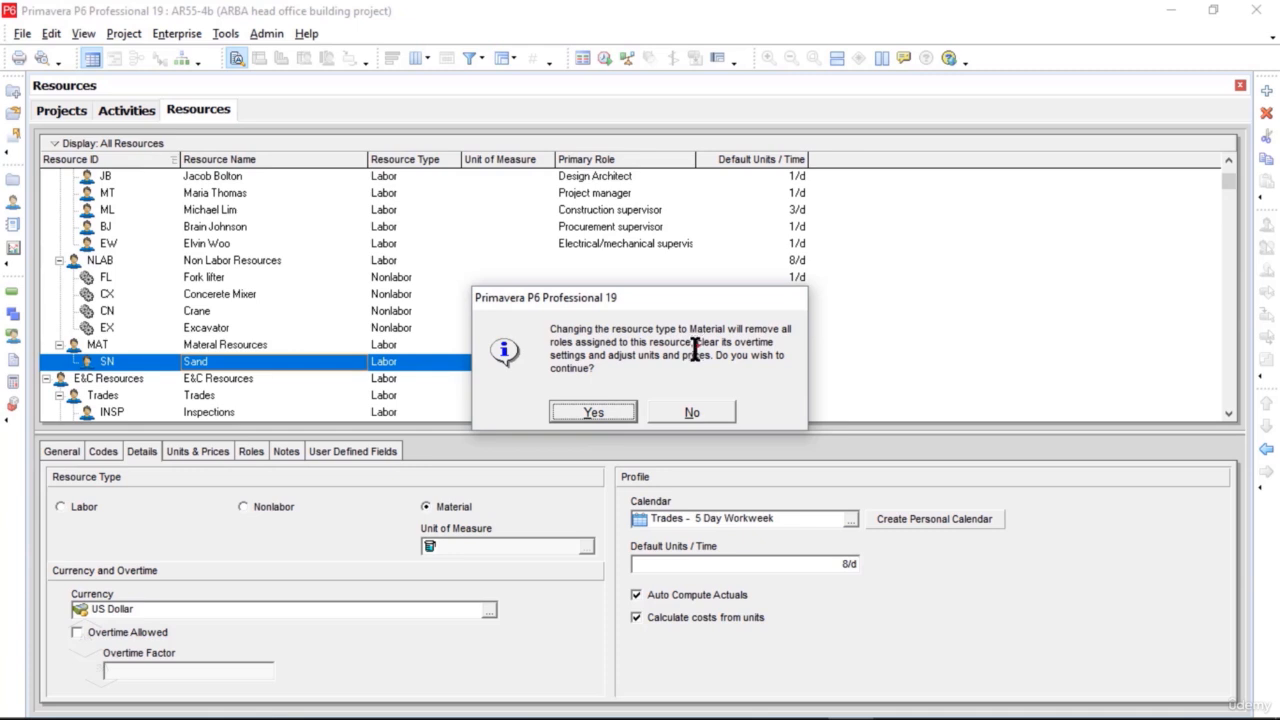
{"action": "left_click", "coordinate": [593, 412]}
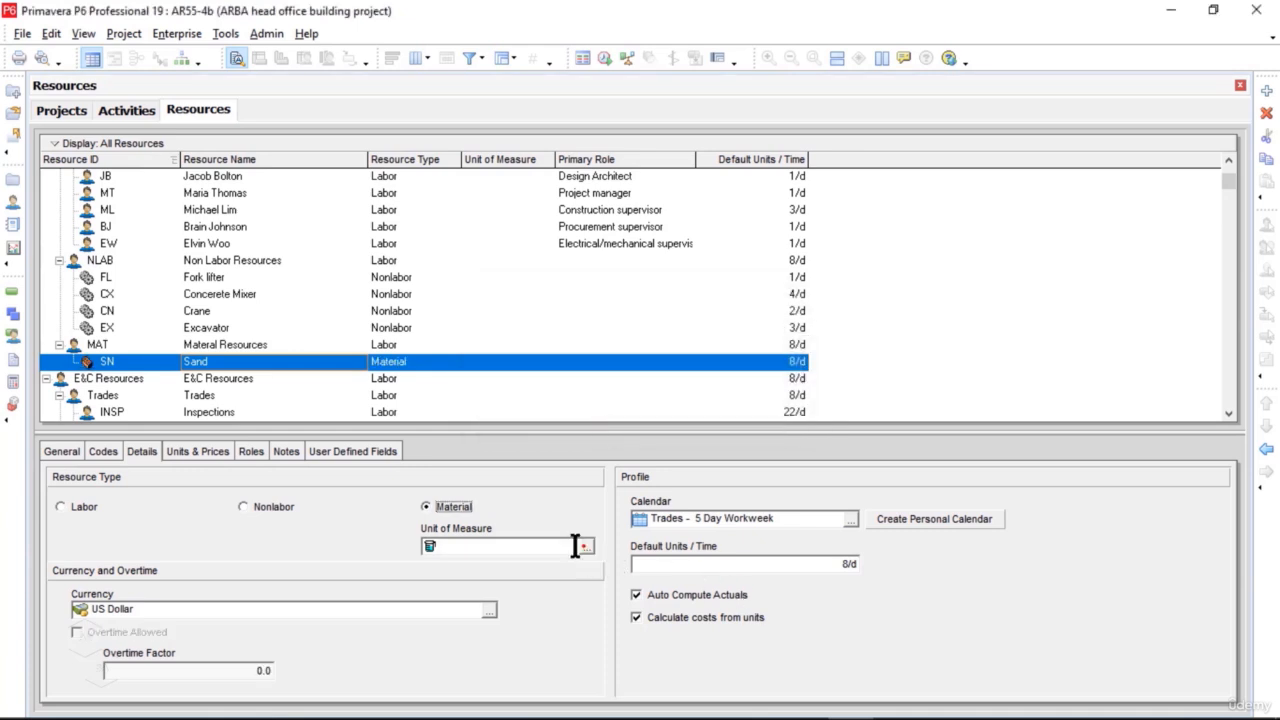
{"action": "left_click", "coordinate": [588, 547]}
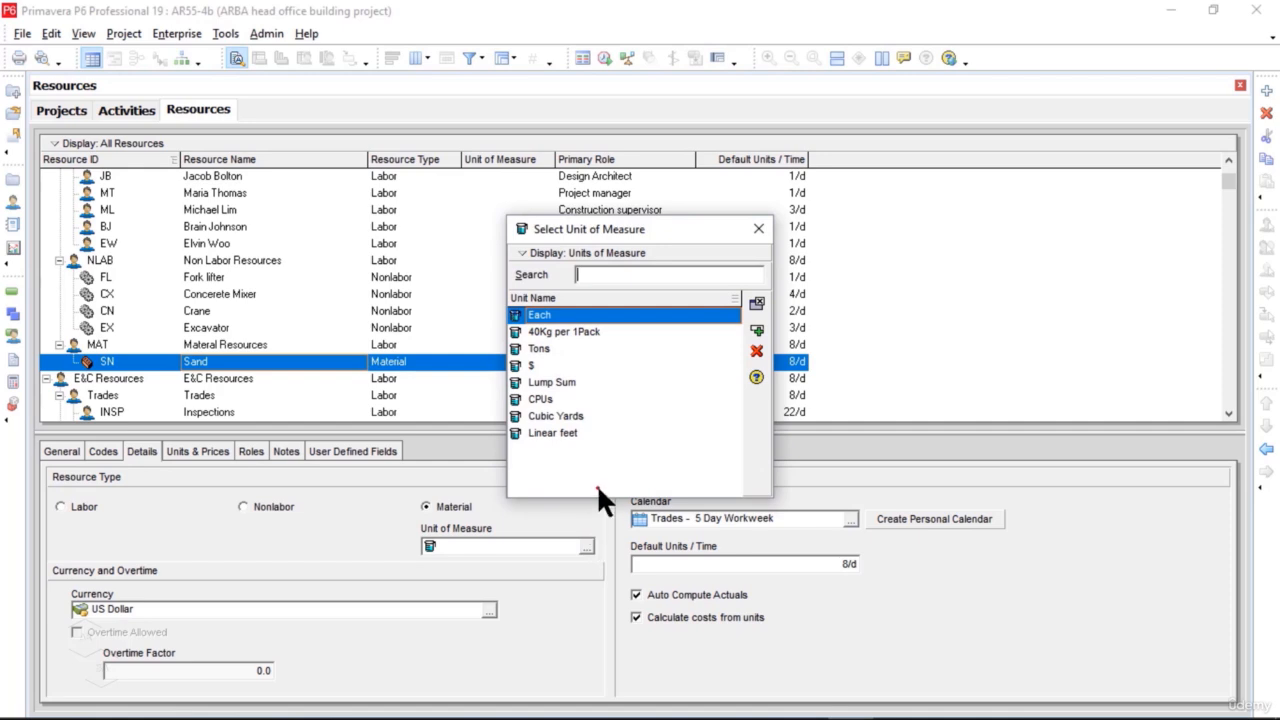
{"action": "left_click", "coordinate": [553, 347]}
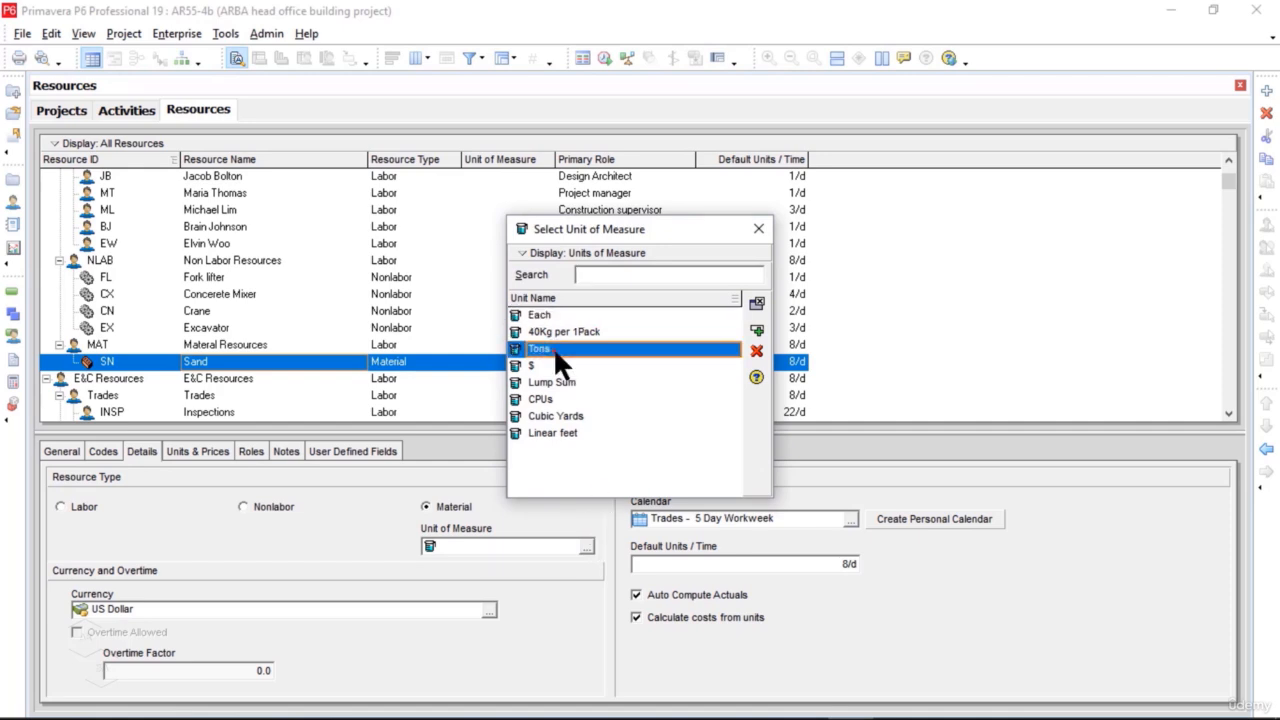
{"action": "left_click", "coordinate": [758, 330]}
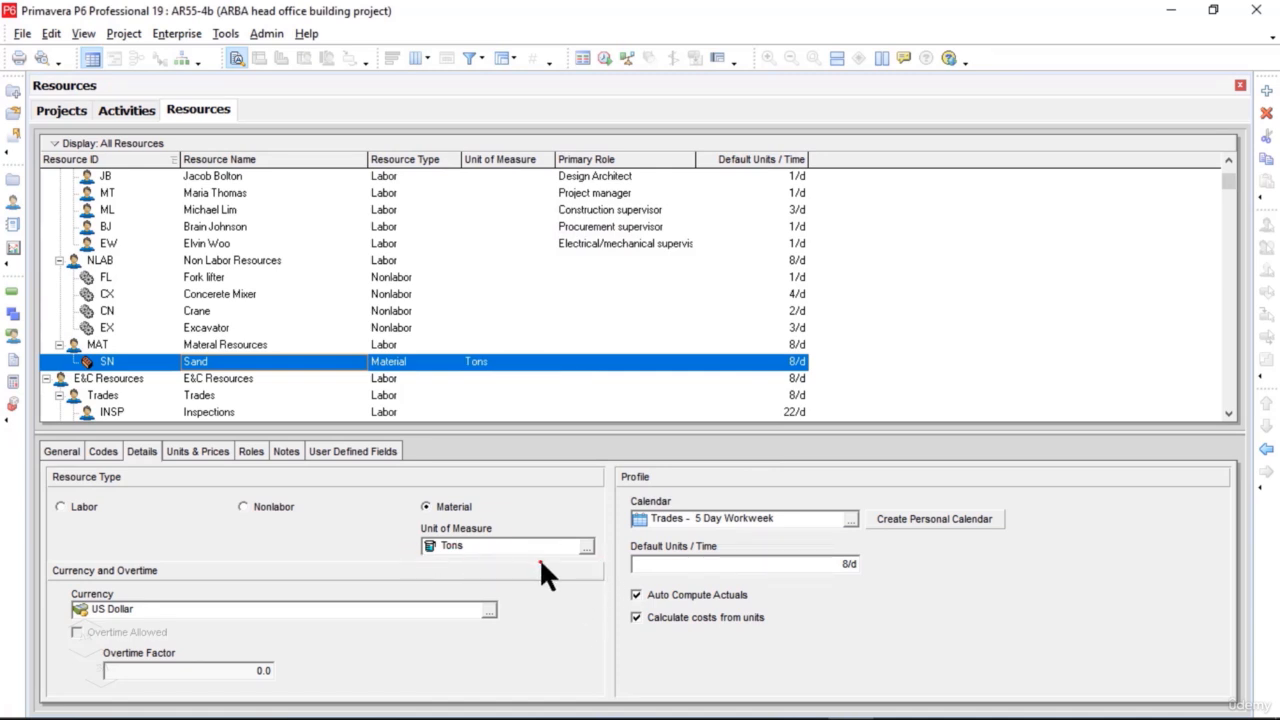
Step: Set Sand's default units per time to 700/d
{"action": "left_click", "coordinate": [838, 567]}
{"action": "left_click_drag", "start_coordinate": [660, 564], "coordinate": [630, 564]}
{"action": "type", "text": "700"}
{"action": "left_click", "coordinate": [935, 592]}
Step: Set Sand's maximum units per time to 700/d and its standard rate to $200 per ton
{"action": "left_click", "coordinate": [212, 452]}
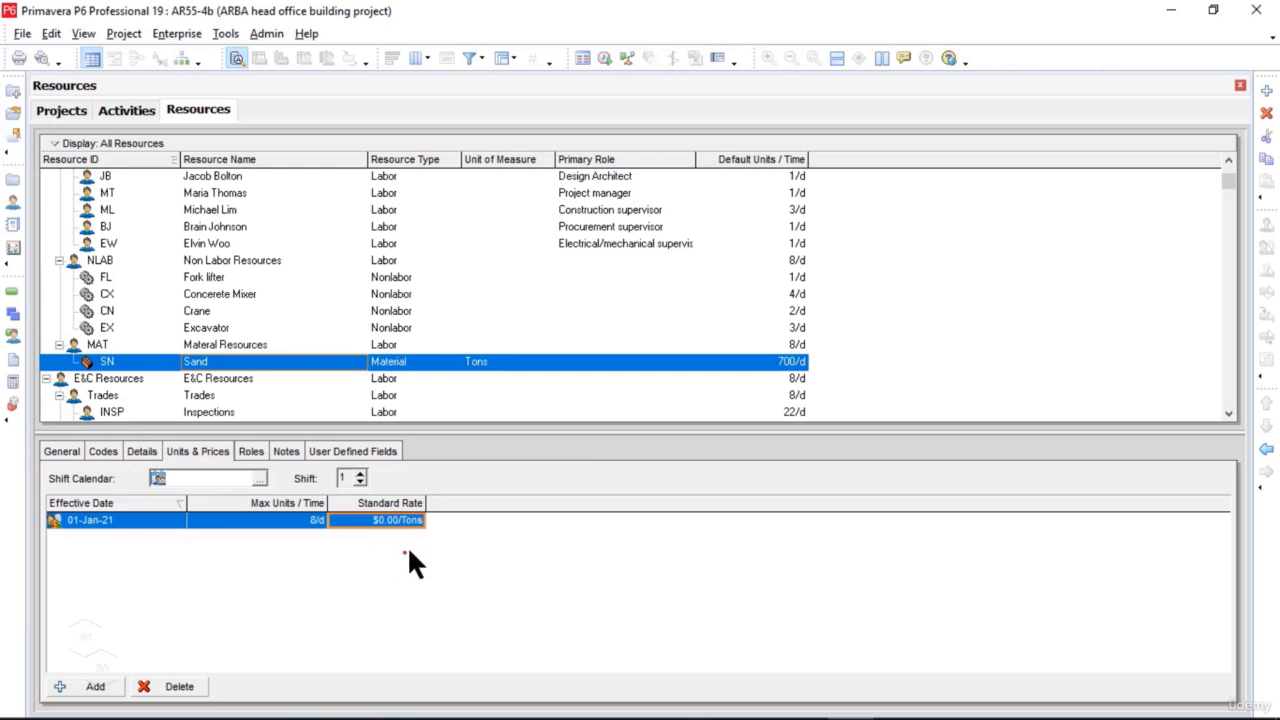
{"action": "left_click", "coordinate": [320, 522]}
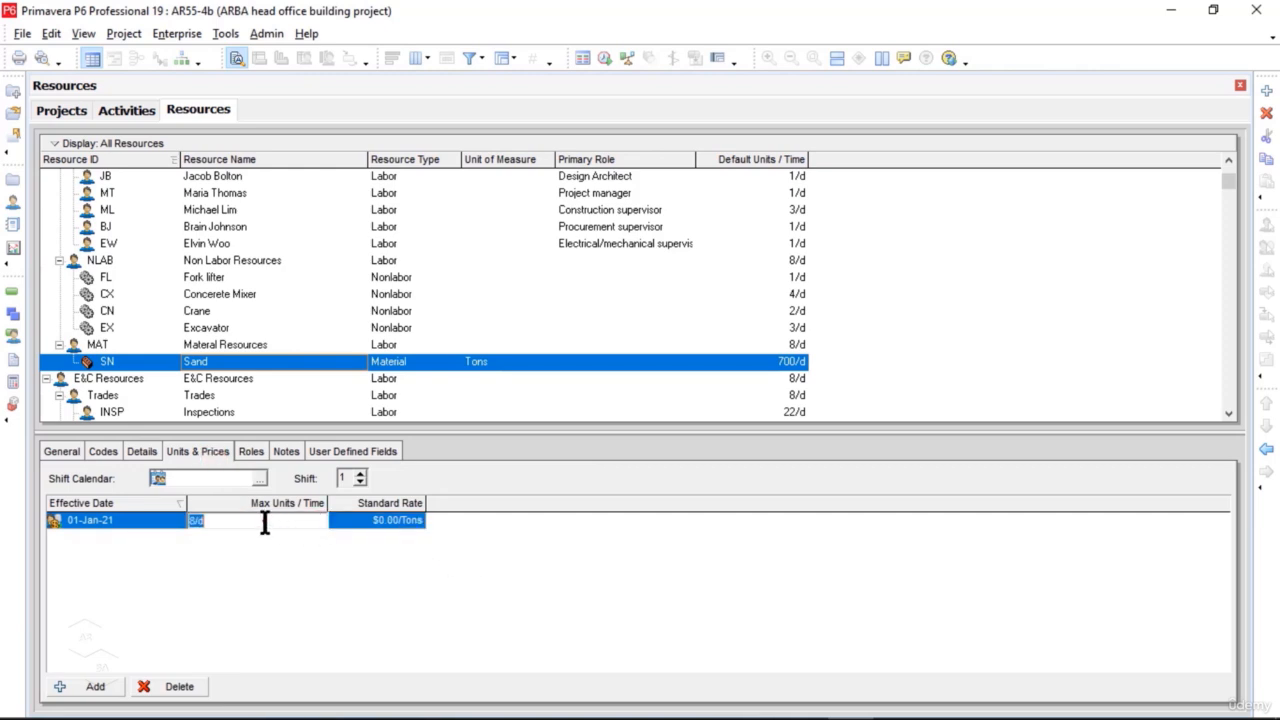
{"action": "type", "text": "700"}
{"action": "key", "text": "Return"}
{"action": "left_click", "coordinate": [406, 520]}
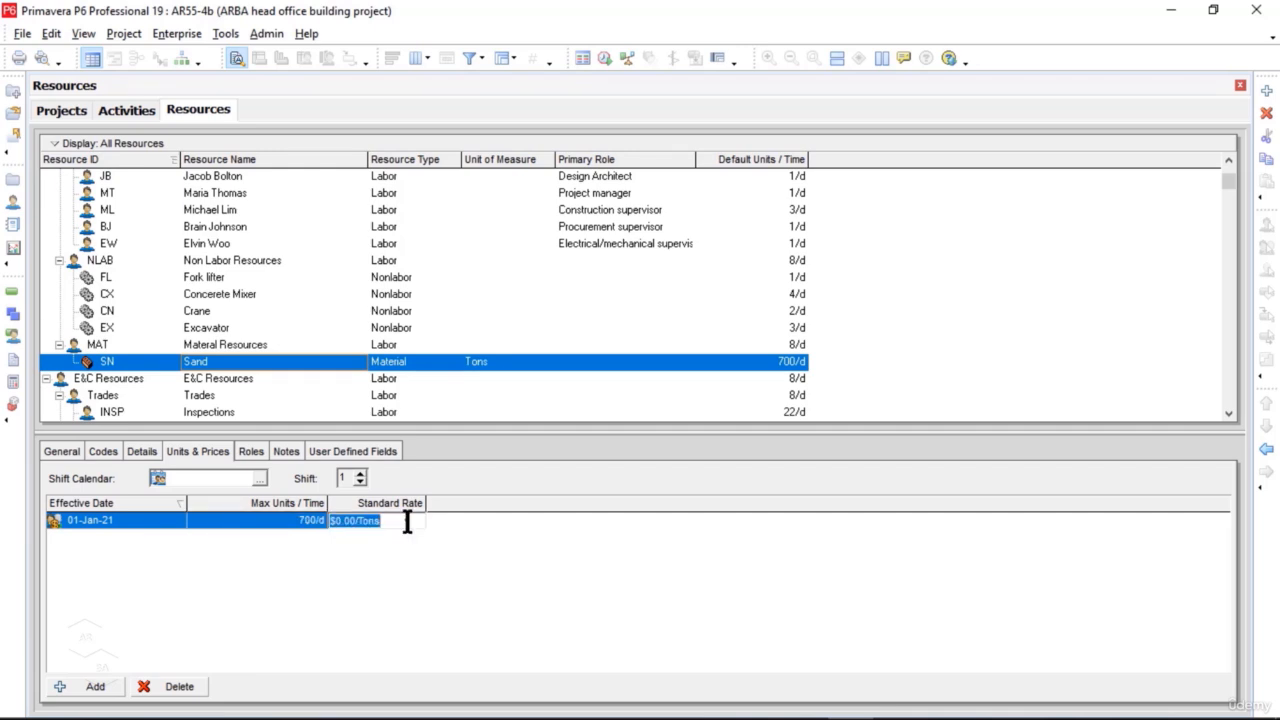
{"action": "type", "text": "200"}
{"action": "key", "text": "Return"}
Step: Add another resource under the MAT group with ID CM and the name Cement
{"action": "left_click", "coordinate": [237, 346]}
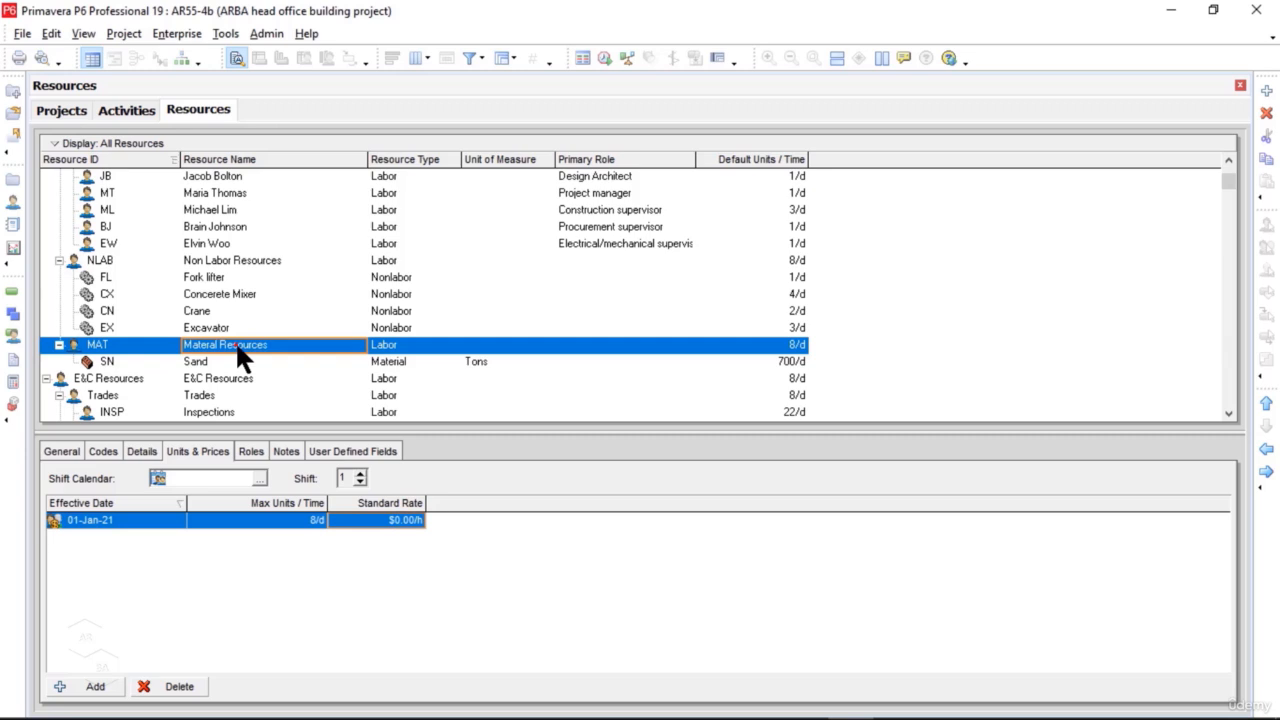
{"action": "right_click", "coordinate": [237, 343]}
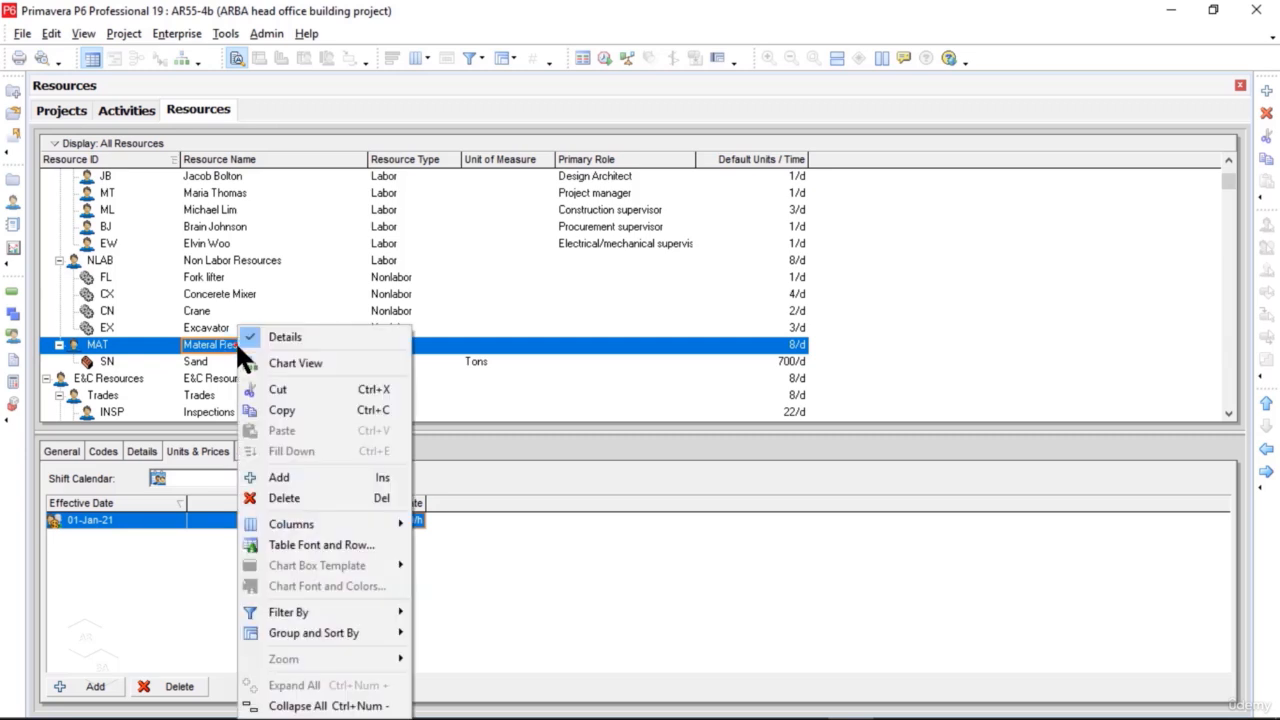
{"action": "left_click", "coordinate": [302, 479]}
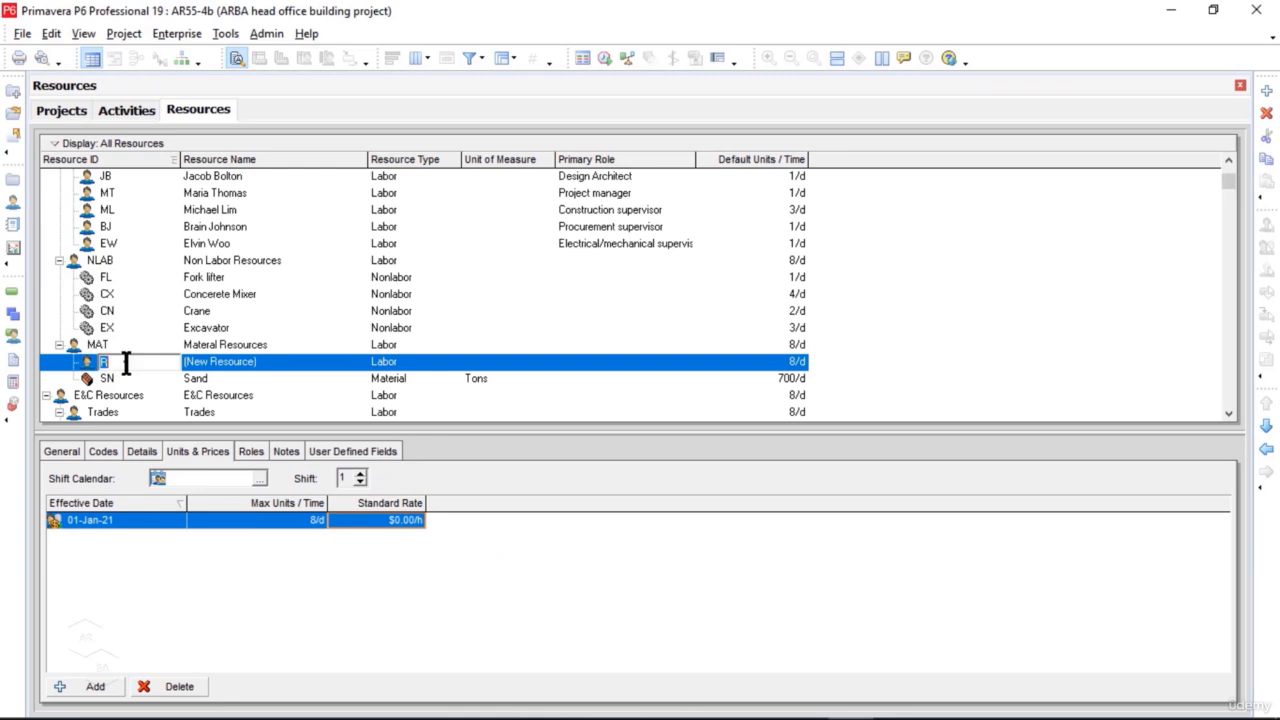
{"action": "type", "text": "CM"}
{"action": "left_click", "coordinate": [285, 366]}
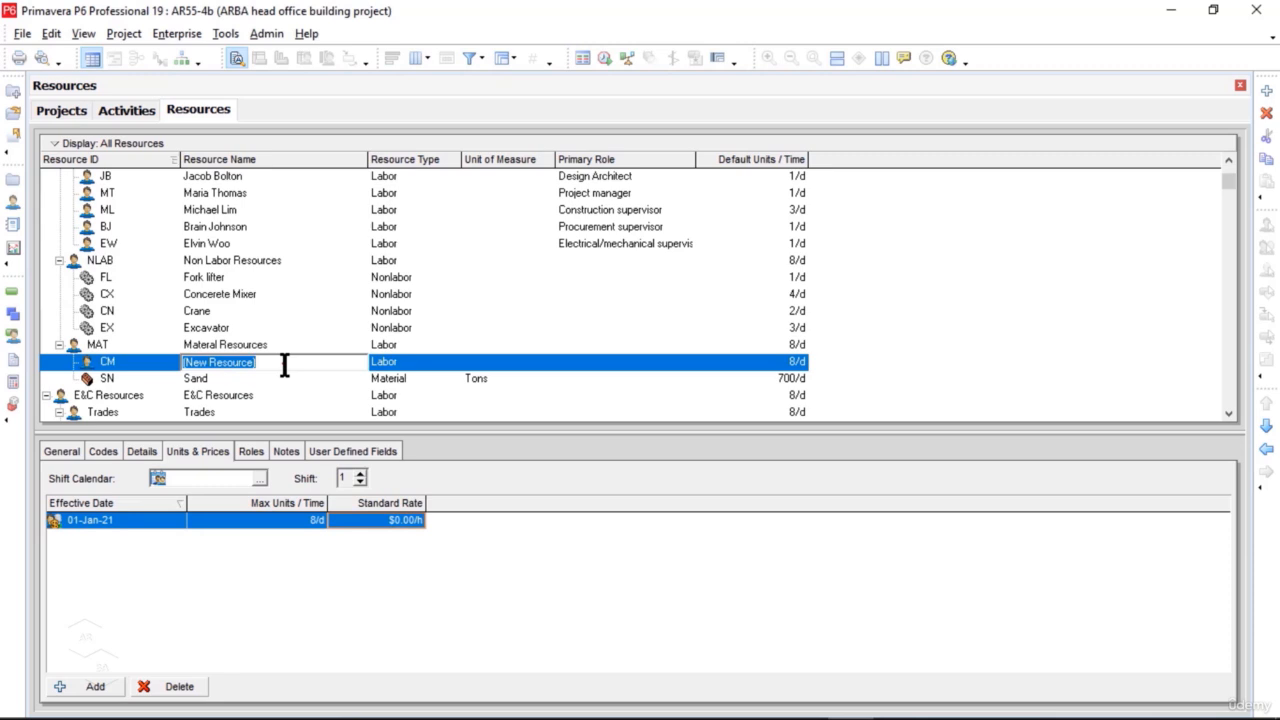
{"action": "type", "text": "Cement"}
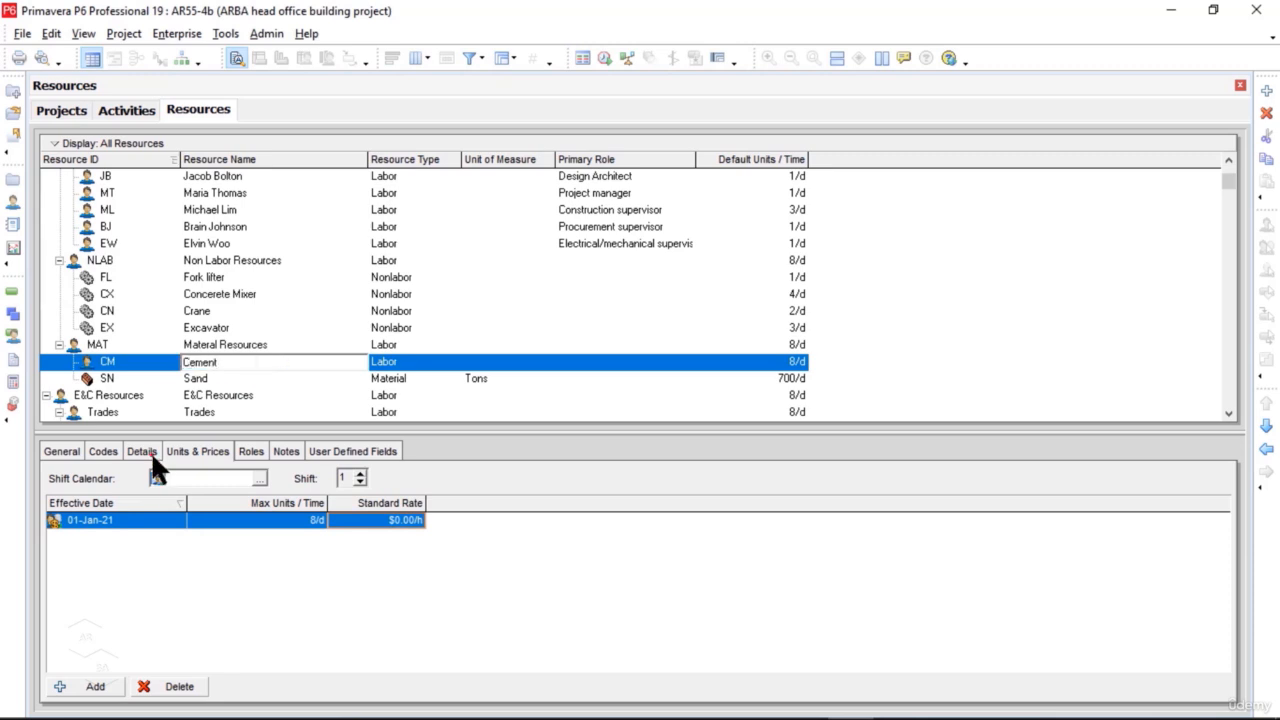
Step: Change Cement's resource type to Material and assign 40Kg per 1Pack as its unit of measure
{"action": "left_click", "coordinate": [150, 453]}
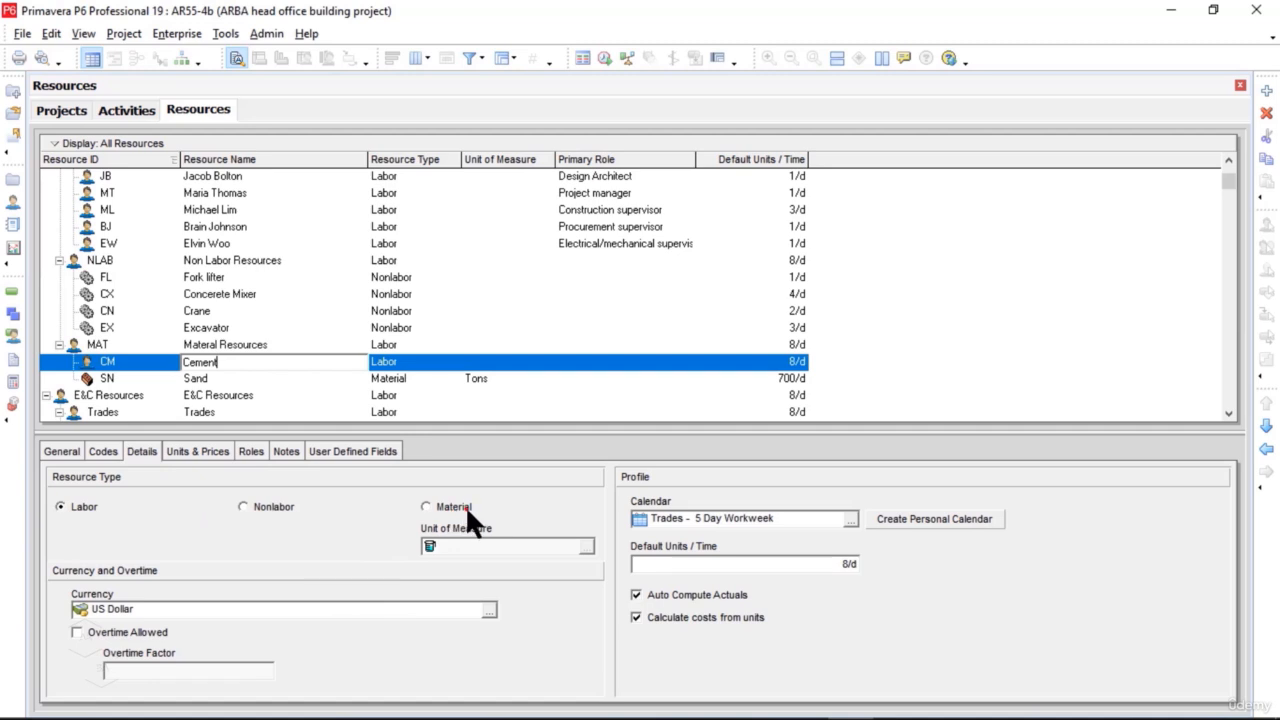
{"action": "left_click", "coordinate": [427, 507]}
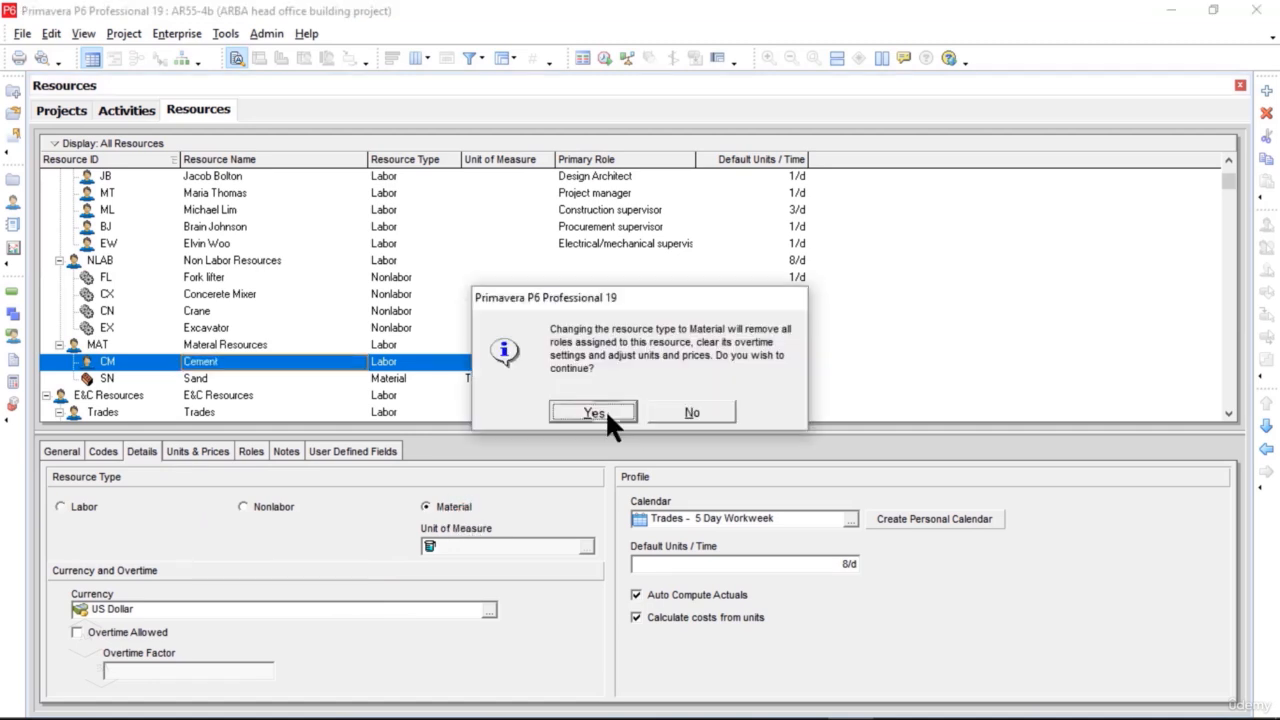
{"action": "left_click", "coordinate": [605, 411]}
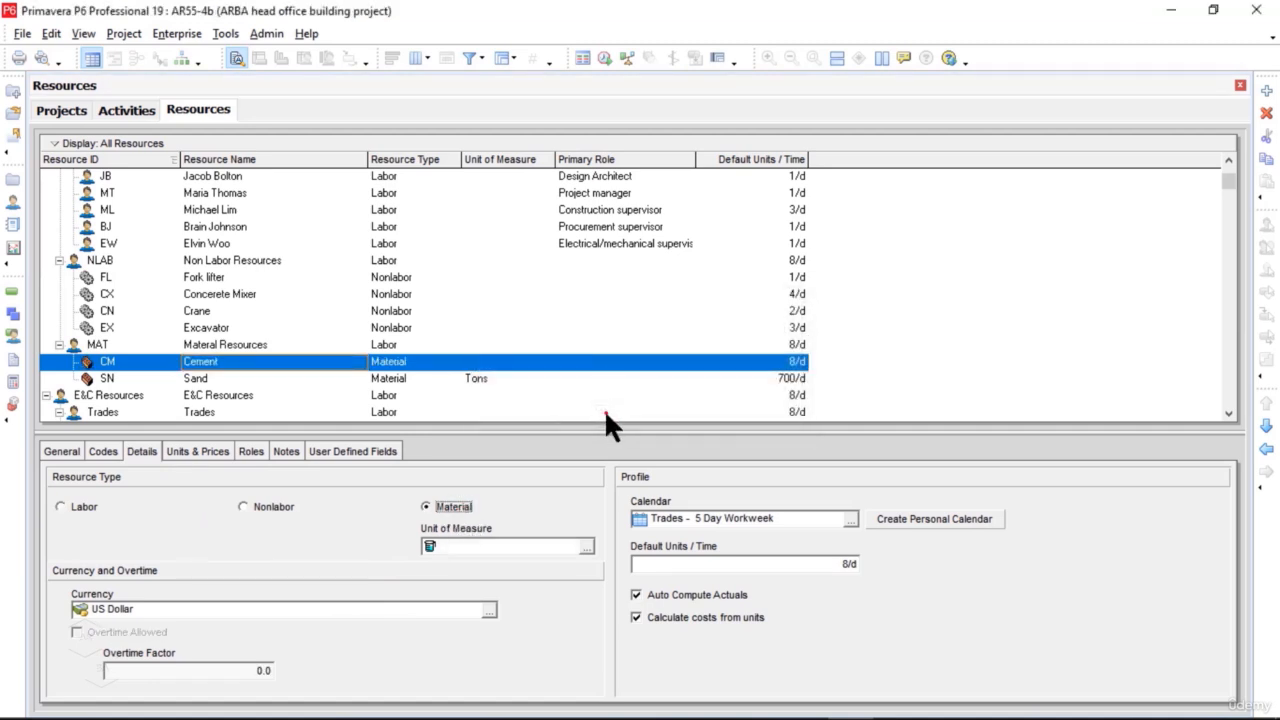
{"action": "left_click", "coordinate": [587, 548]}
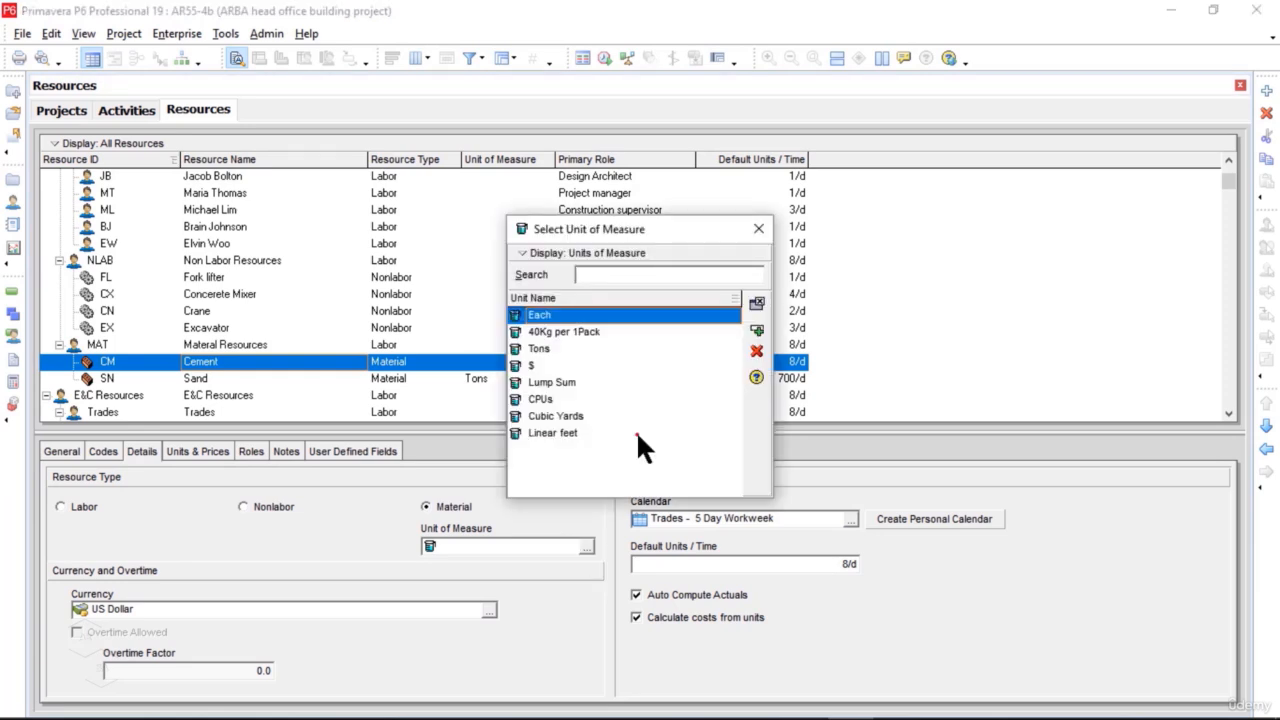
{"action": "left_click", "coordinate": [575, 333]}
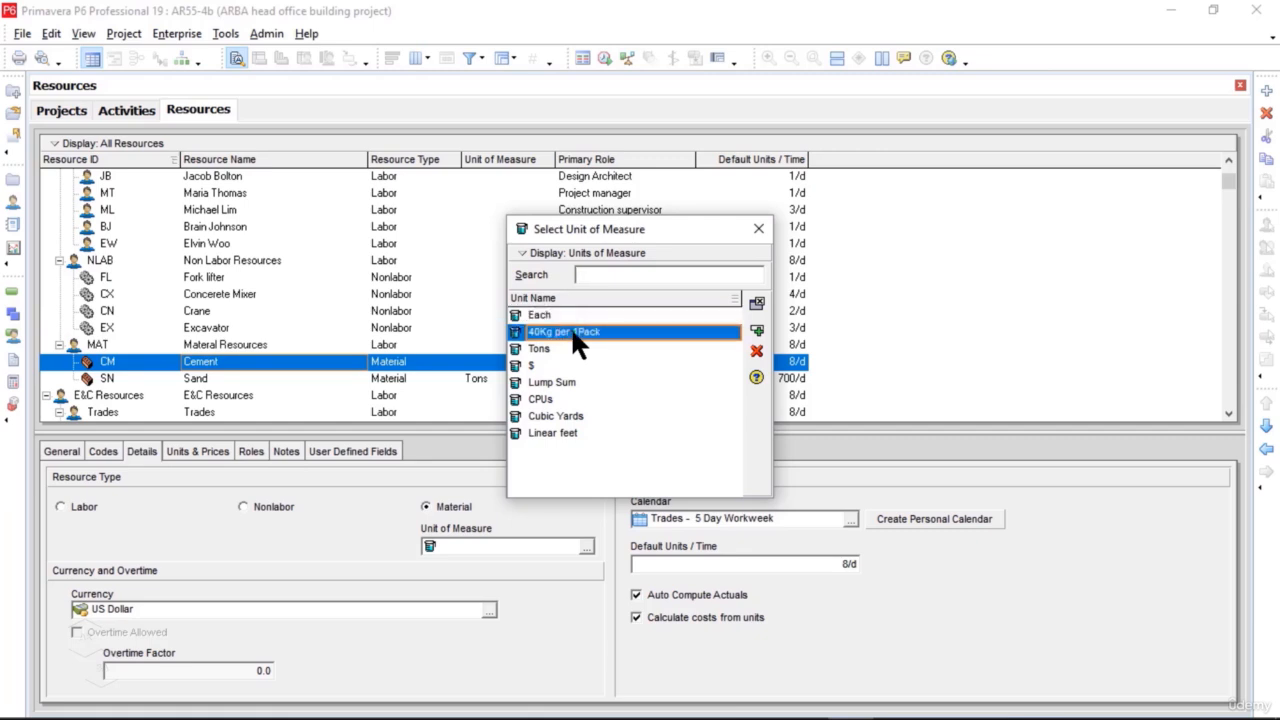
{"action": "left_click", "coordinate": [758, 332]}
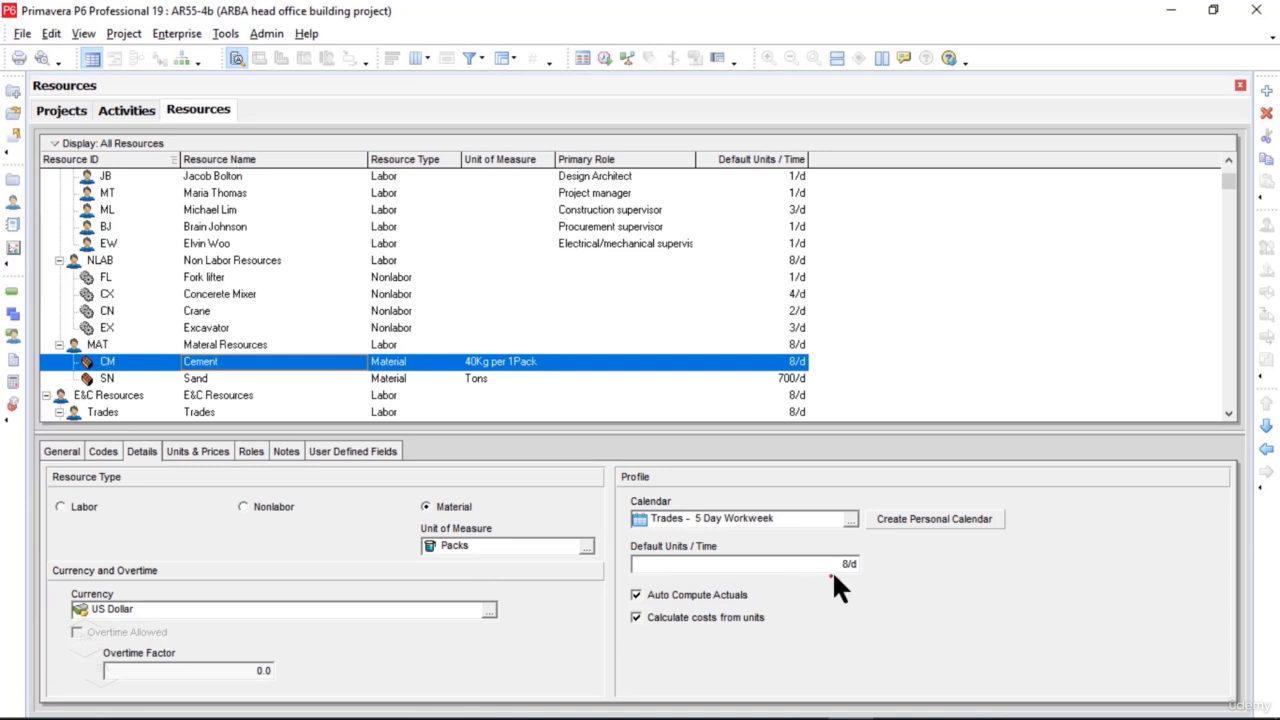
Step: Set Cement's default units per time to 500/d
{"action": "left_click_drag", "start_coordinate": [846, 566], "coordinate": [612, 566]}
{"action": "type", "text": "500"}
{"action": "key", "text": "Return"}
Step: Set Cement's maximum units per time to 750/d and its standard rate to $20.00 per pack
{"action": "left_click", "coordinate": [220, 451]}
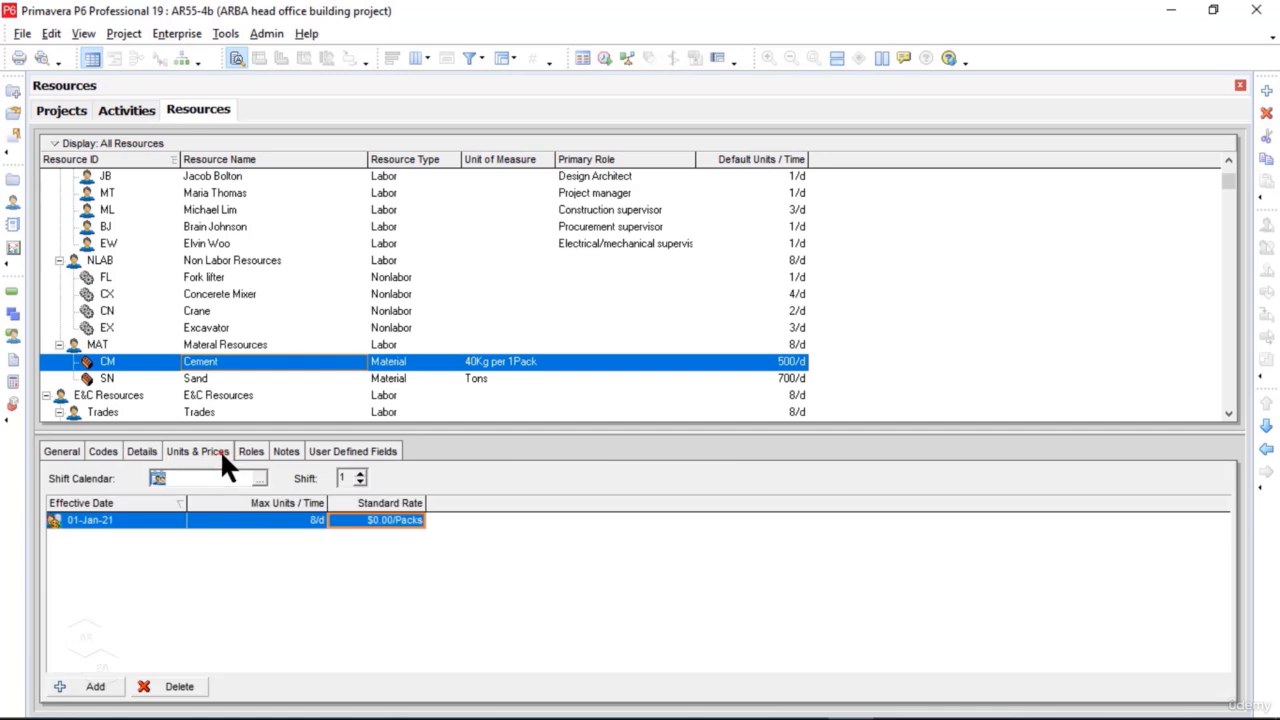
{"action": "left_click", "coordinate": [310, 520]}
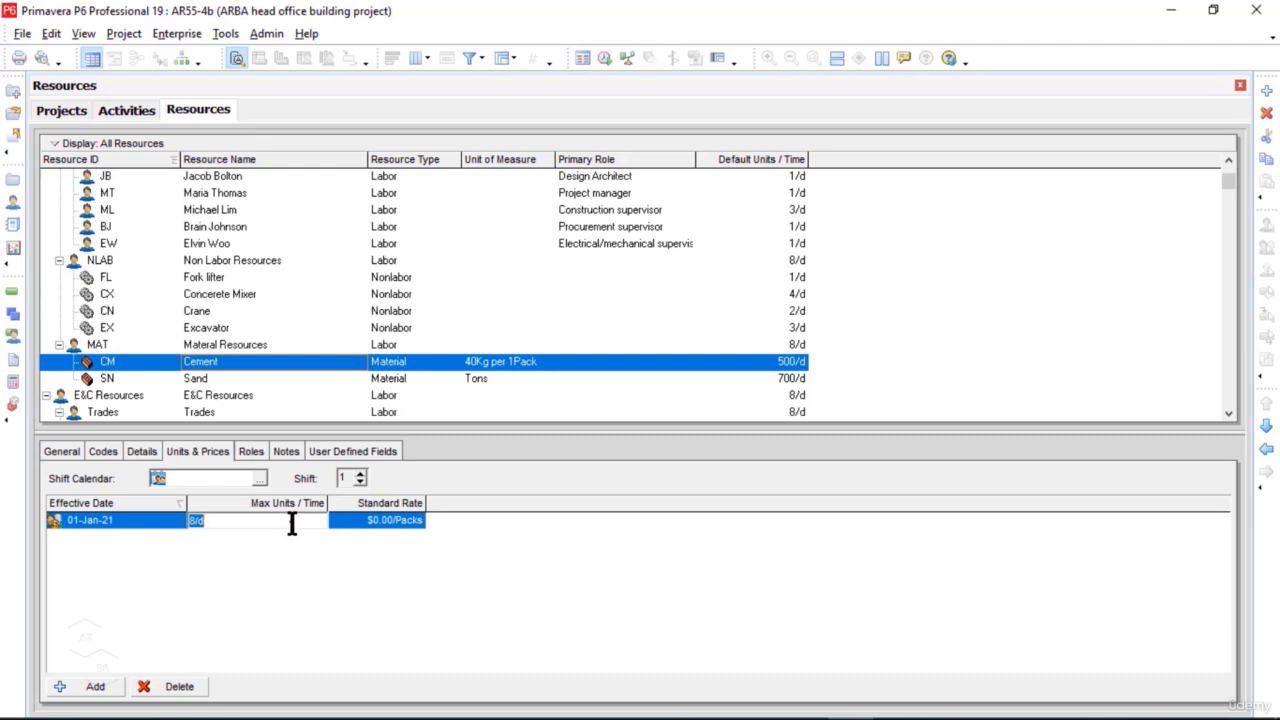
{"action": "type", "text": "750"}
{"action": "left_click", "coordinate": [412, 522]}
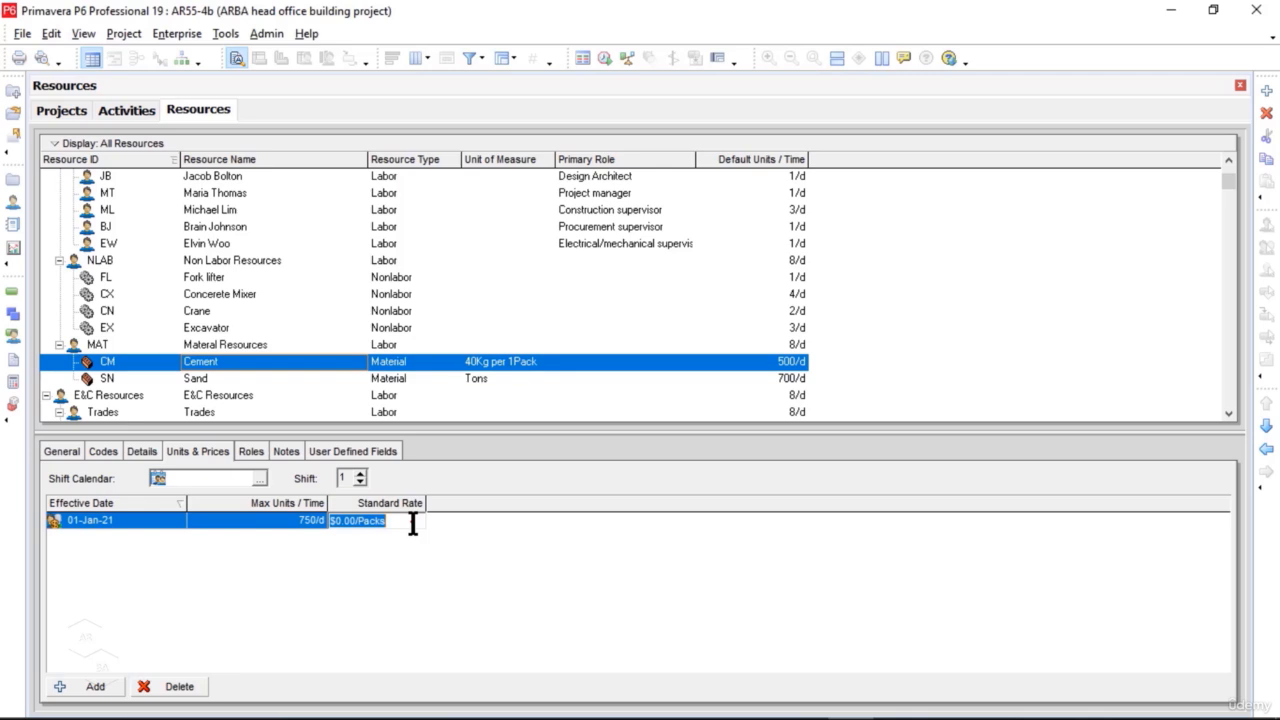
{"action": "type", "text": "20"}
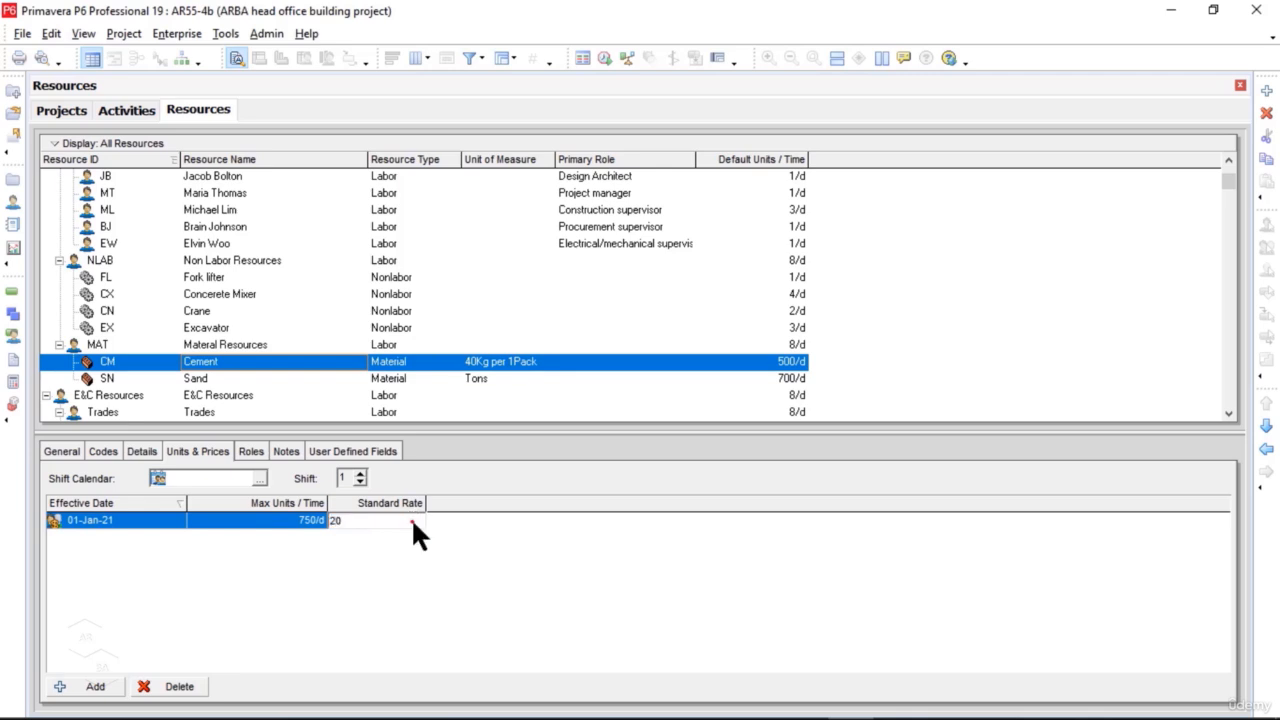
{"action": "key", "text": "Return"}
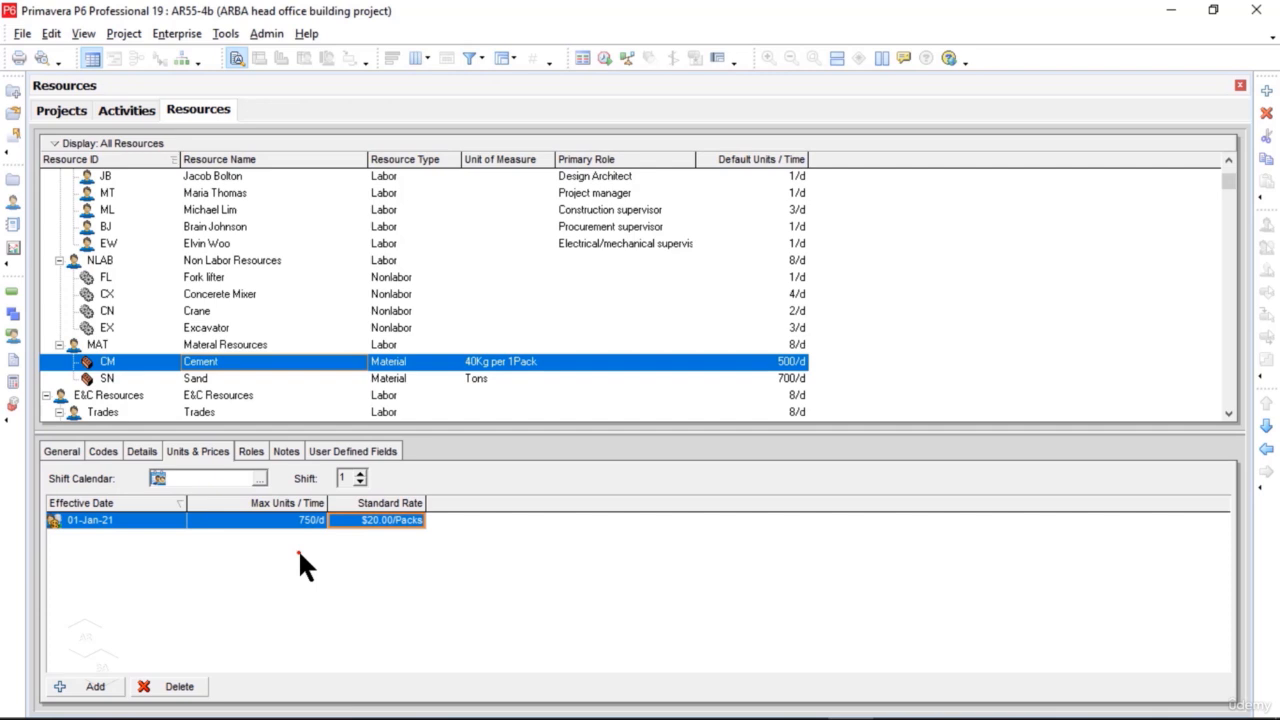
Step: Review the units of measure available for Cement, then close the list without choosing another unit
{"action": "left_click", "coordinate": [143, 453]}
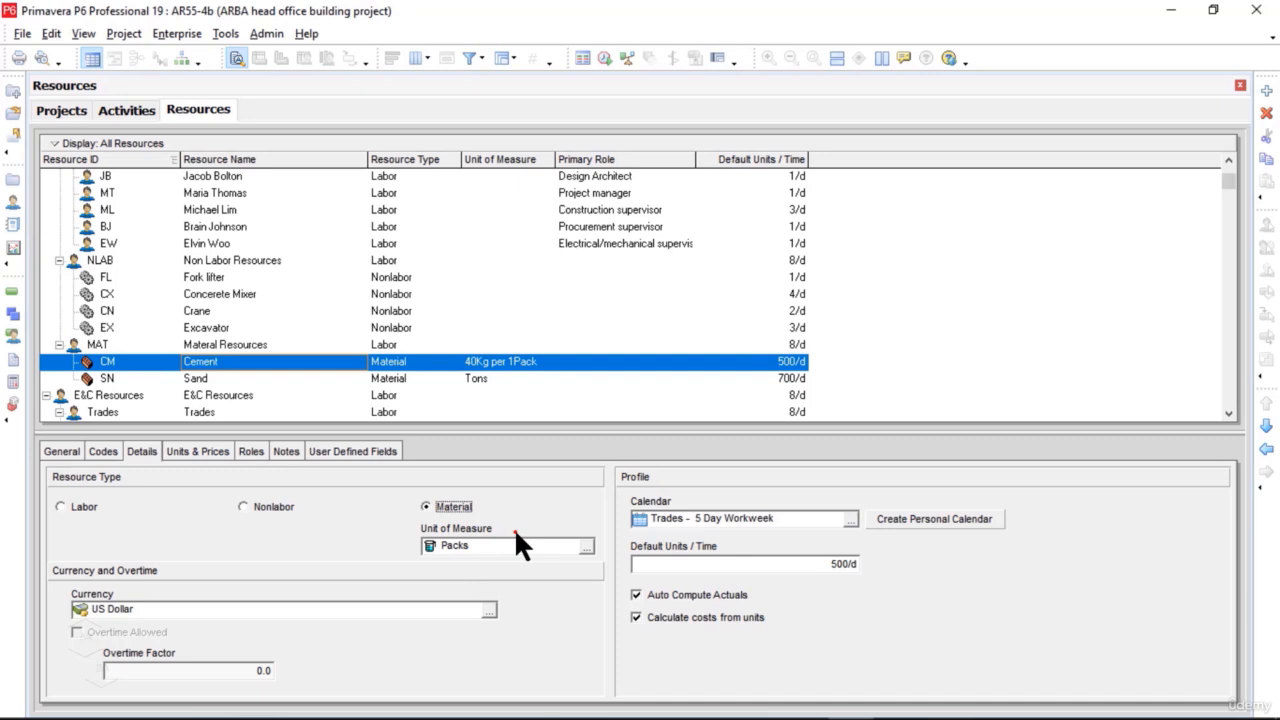
{"action": "left_click", "coordinate": [587, 548]}
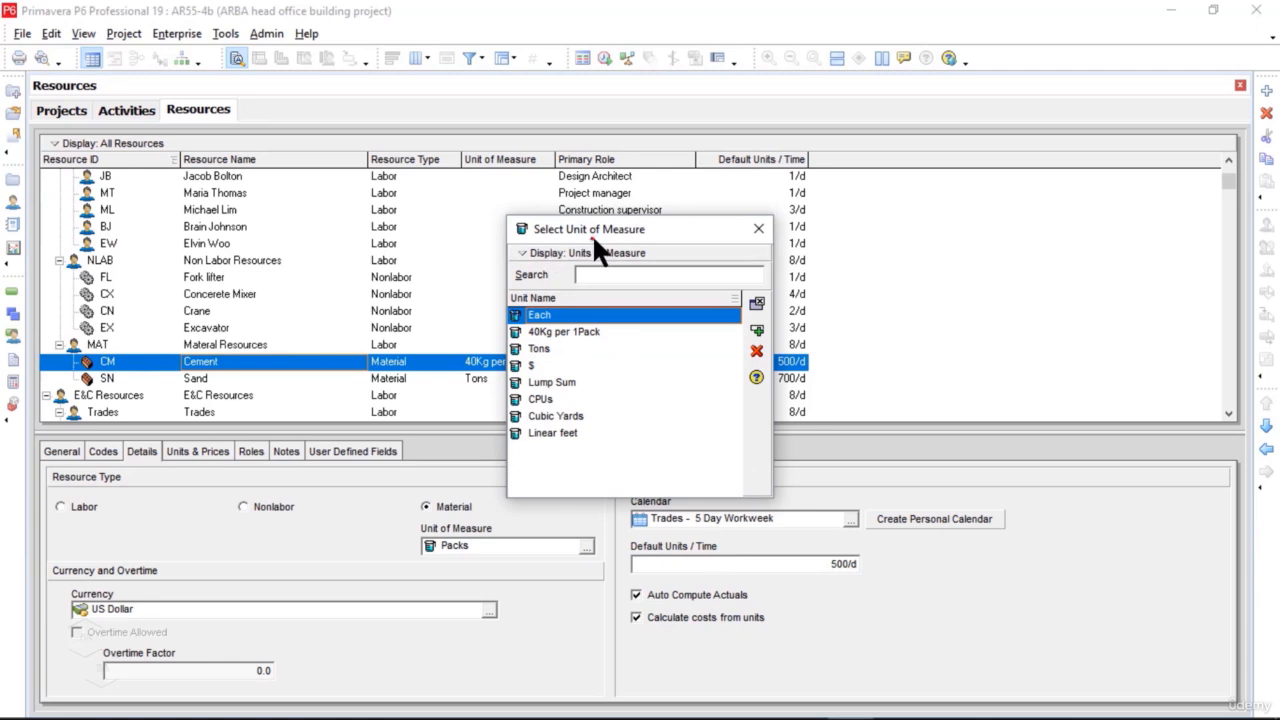
{"action": "left_click", "coordinate": [754, 232]}
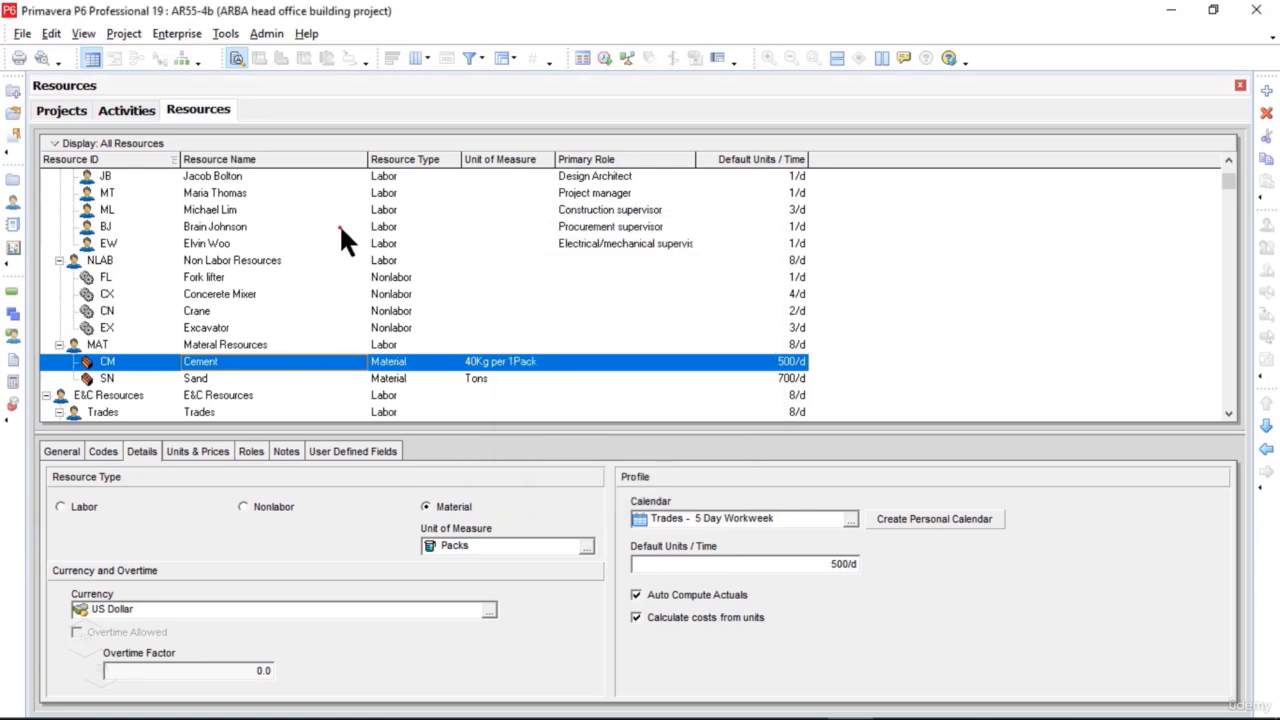
Step: Add a unit of measure to the admin categories with abbreviation SQ Feet and unit name Squae Feet
{"action": "left_click", "coordinate": [263, 33]}
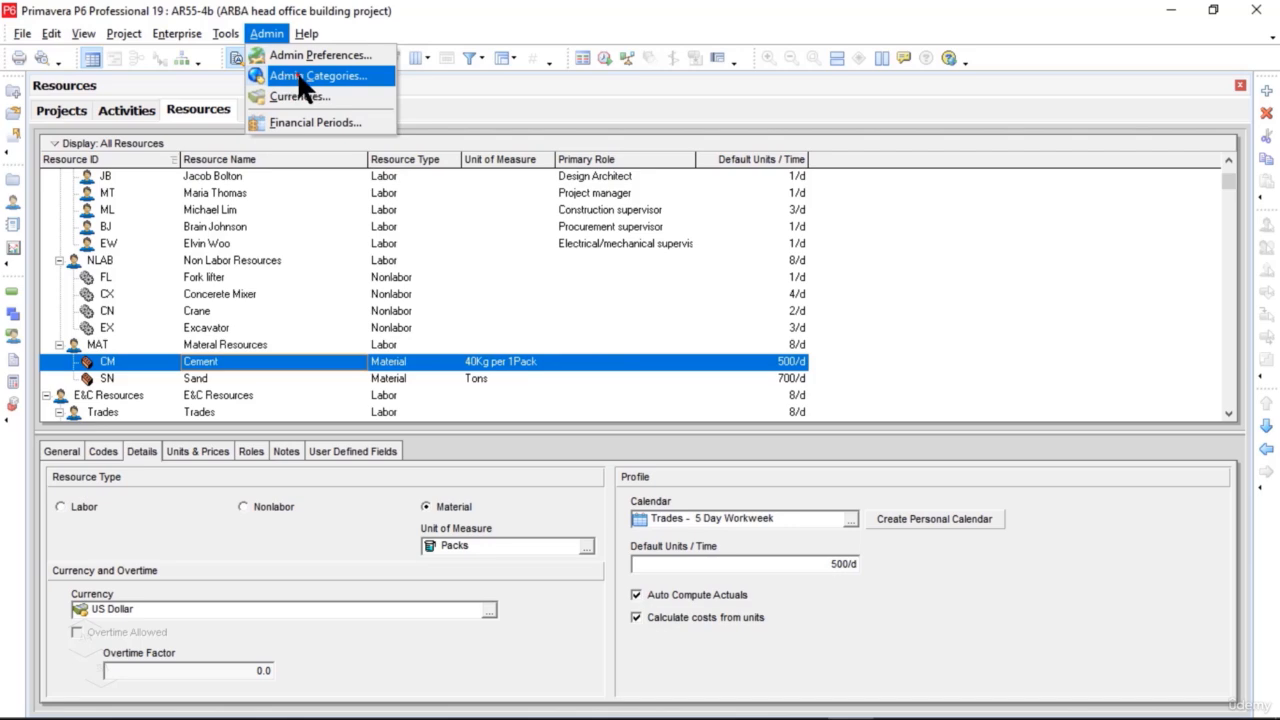
{"action": "left_click", "coordinate": [358, 74]}
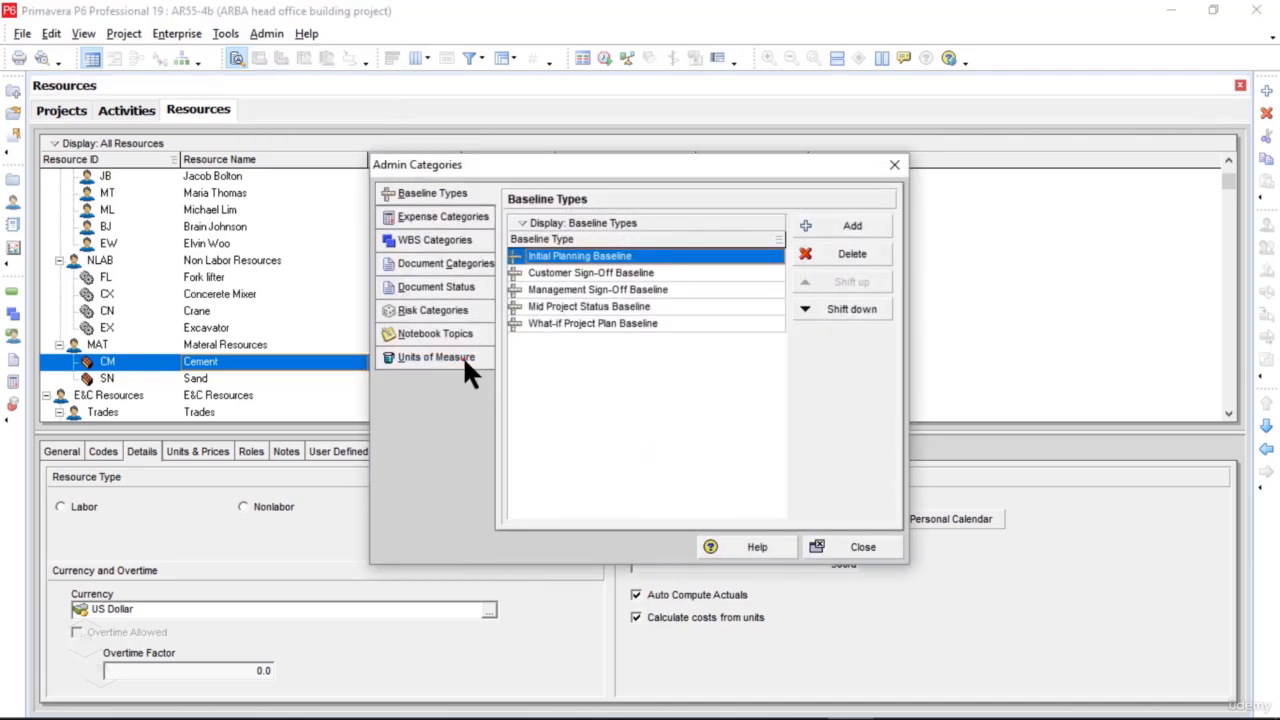
{"action": "left_click", "coordinate": [436, 357]}
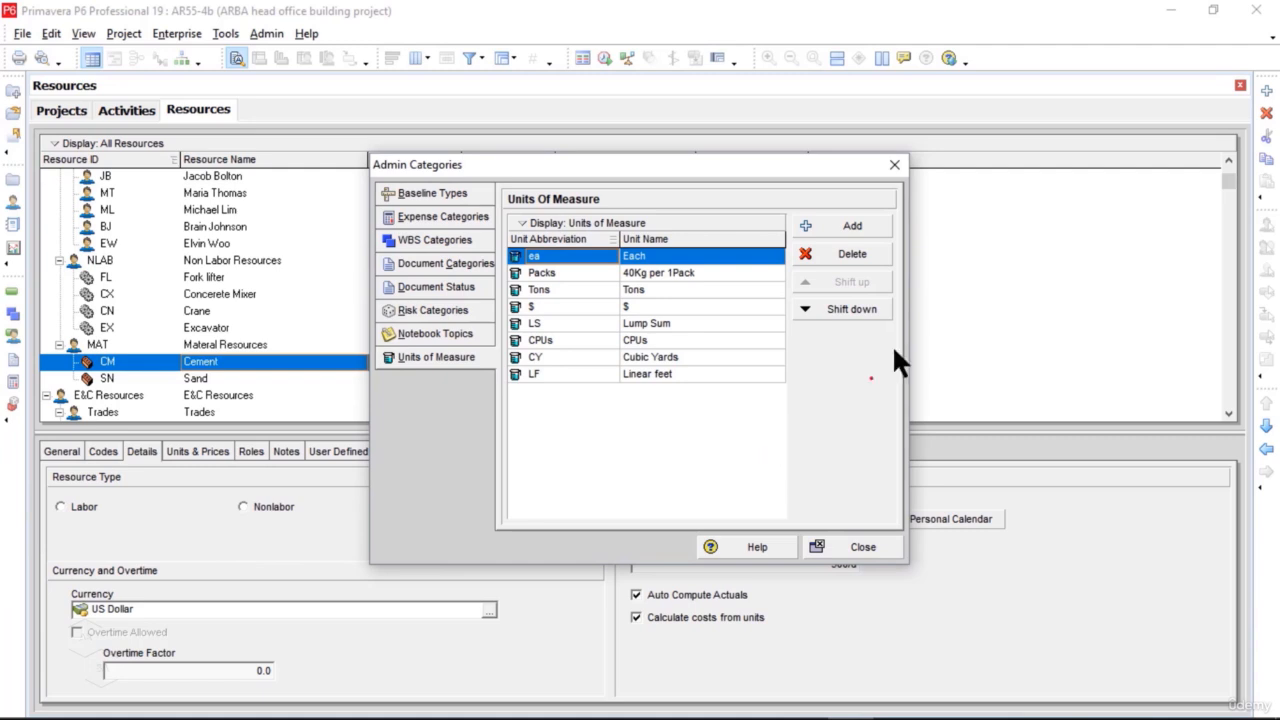
{"action": "left_click", "coordinate": [852, 226]}
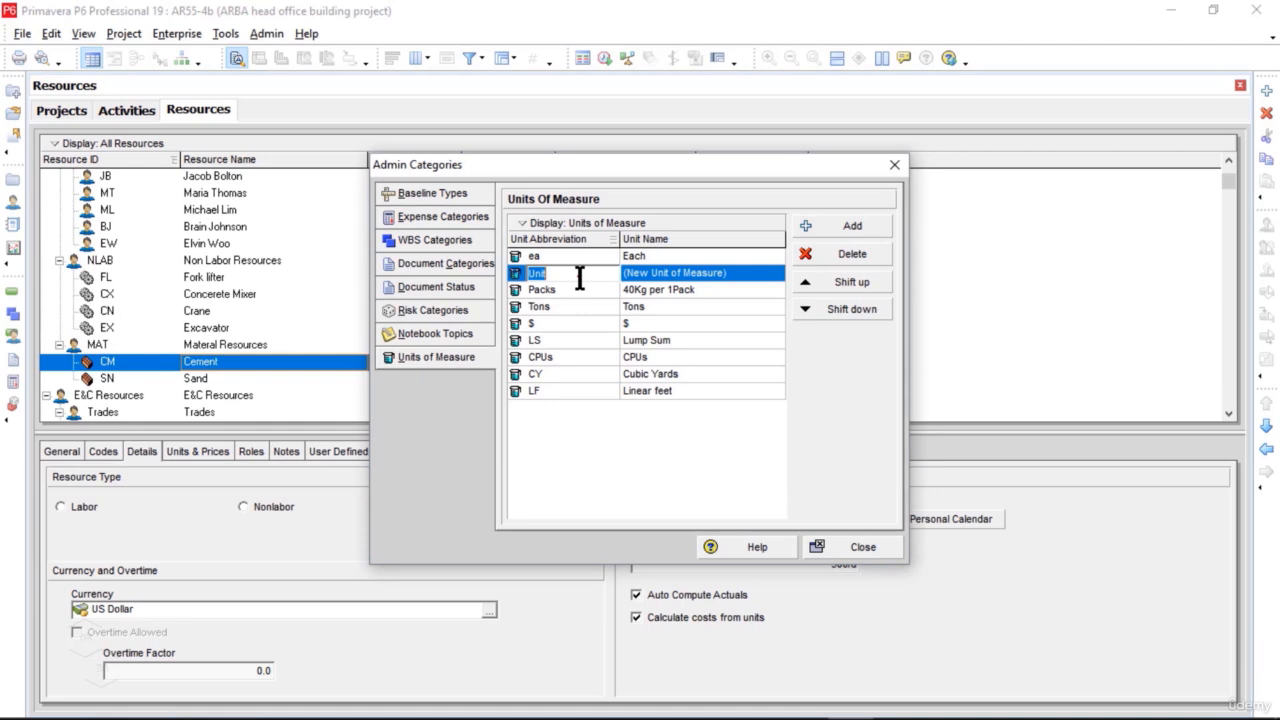
{"action": "type", "text": "SQ Feet"}
{"action": "left_click", "coordinate": [760, 274]}
{"action": "left_click", "coordinate": [760, 275]}
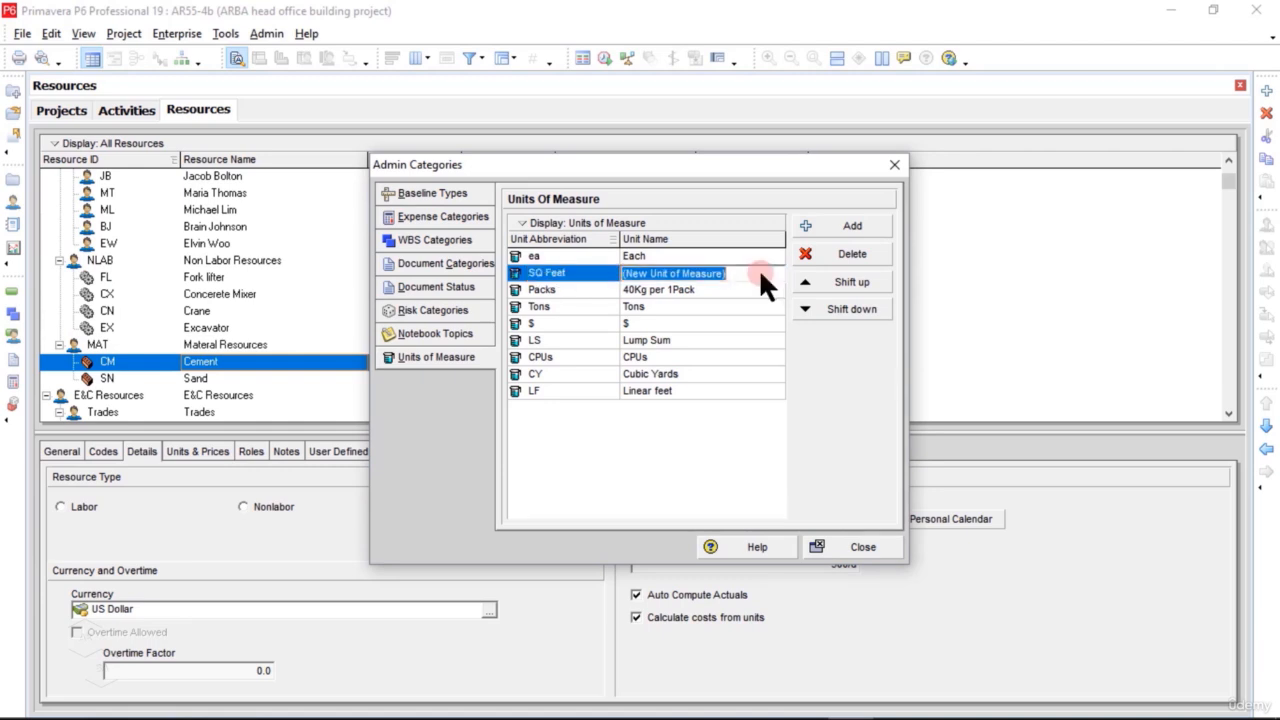
{"action": "type", "text": "Squae Feet"}
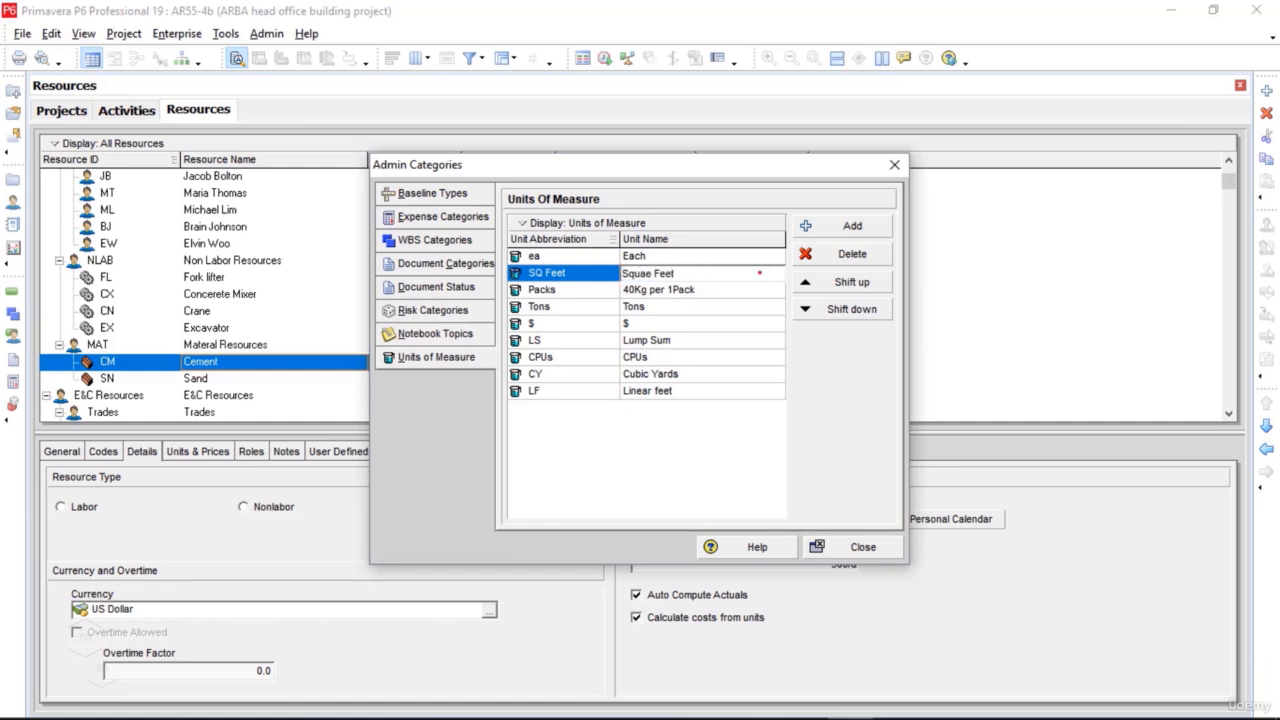
{"action": "left_click", "coordinate": [864, 548]}
{"action": "left_click", "coordinate": [863, 548]}
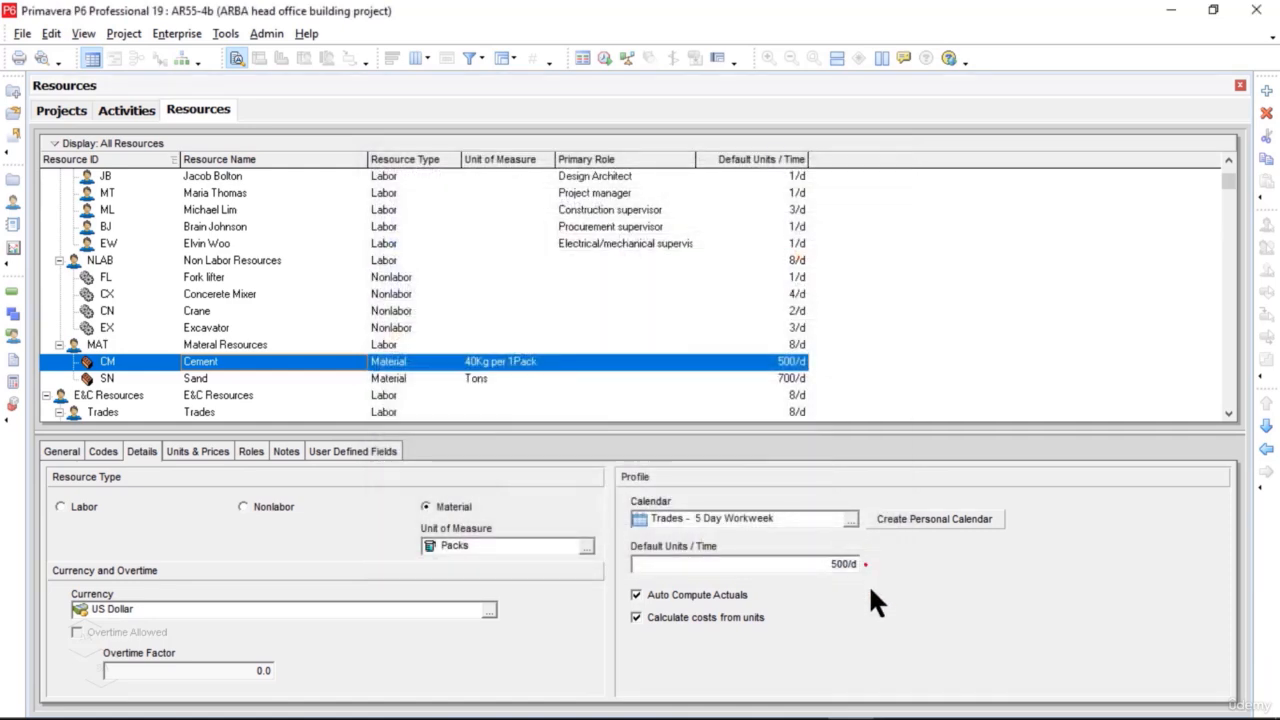
Step: Check that Squae Feet is offered among Cement's selectable units of measure, and close the list without assigning it
{"action": "left_click", "coordinate": [587, 548]}
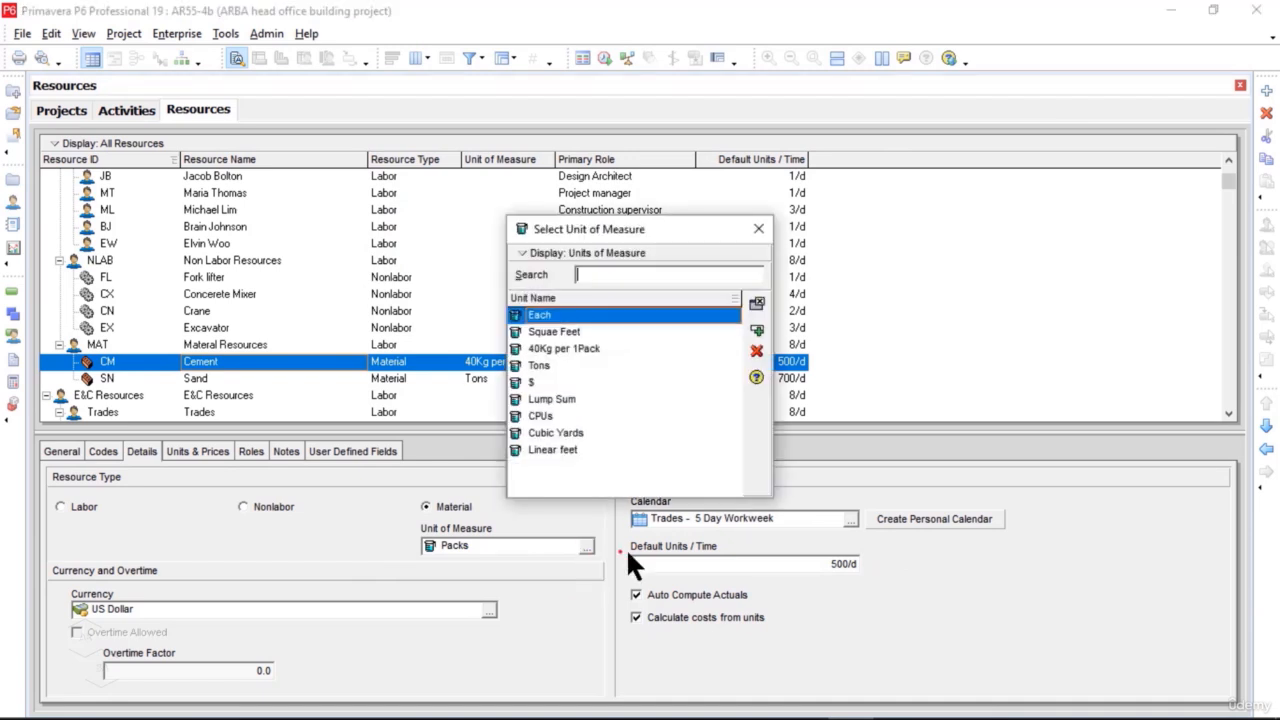
{"action": "left_click", "coordinate": [547, 333]}
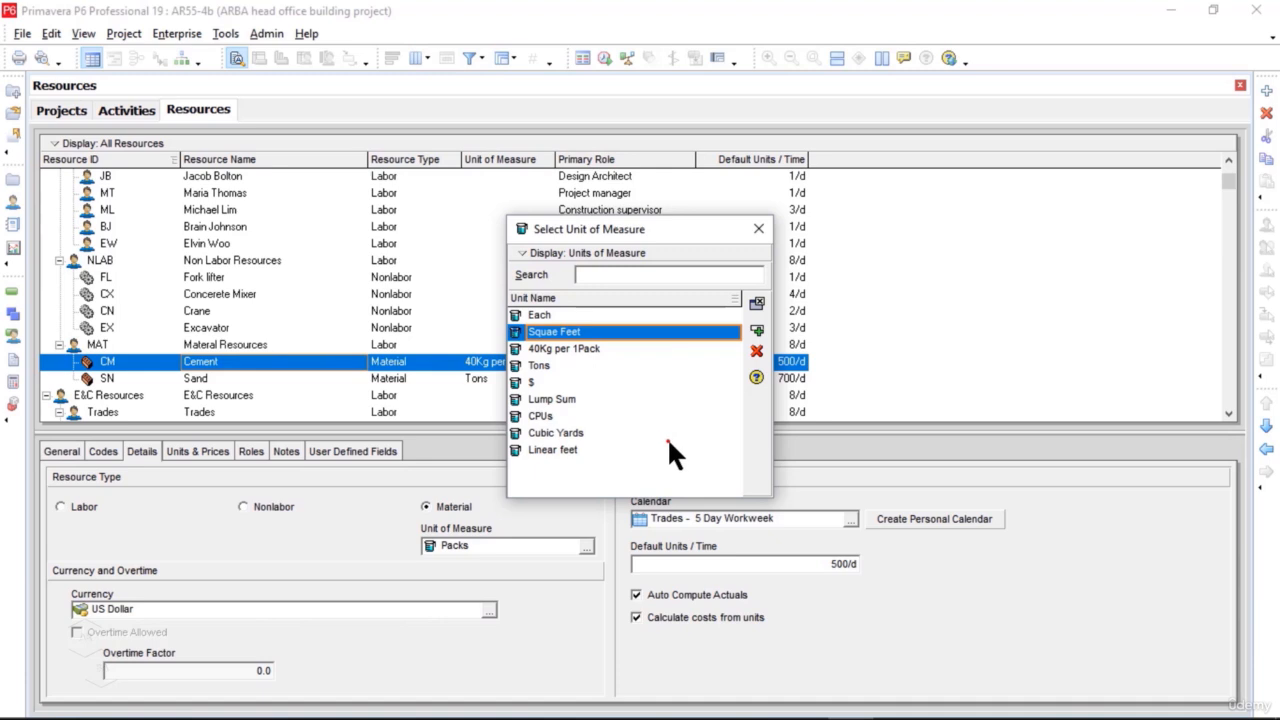
{"action": "left_click", "coordinate": [765, 234]}
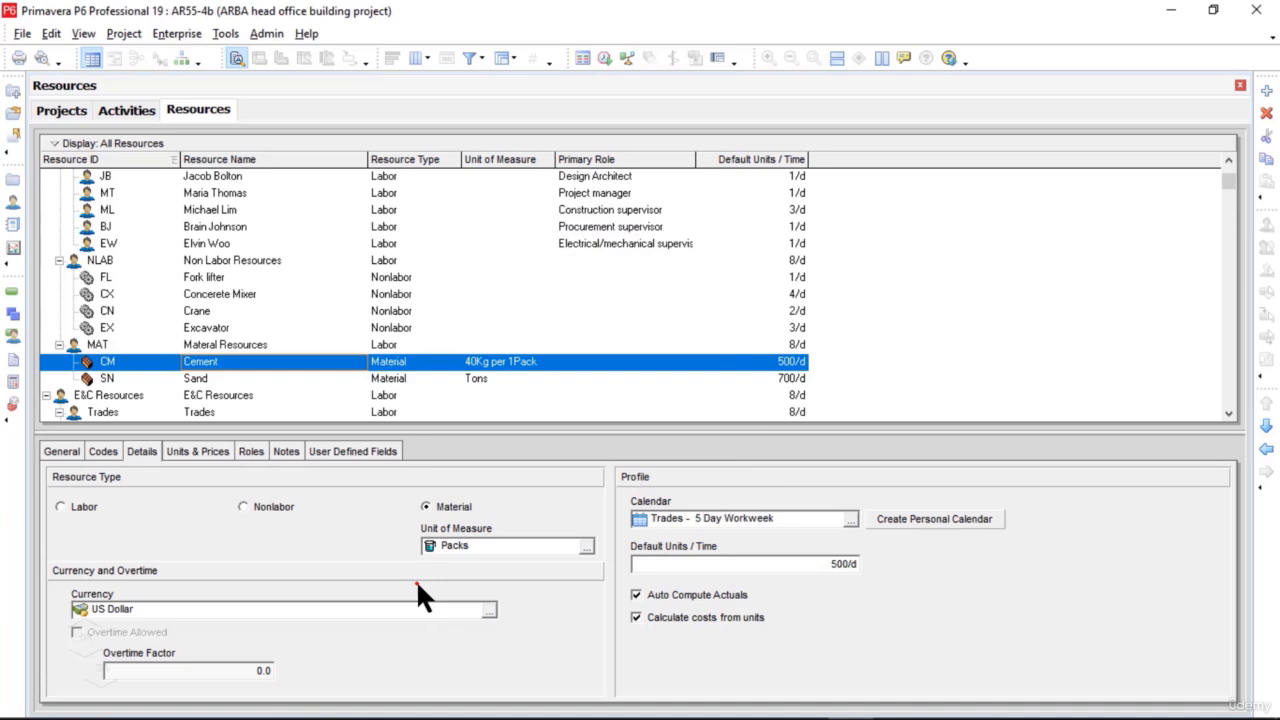
Step: Change the resource type of the Non Labor Resources group (NLAB) to Nonlabor
{"action": "key", "text": "Up"}
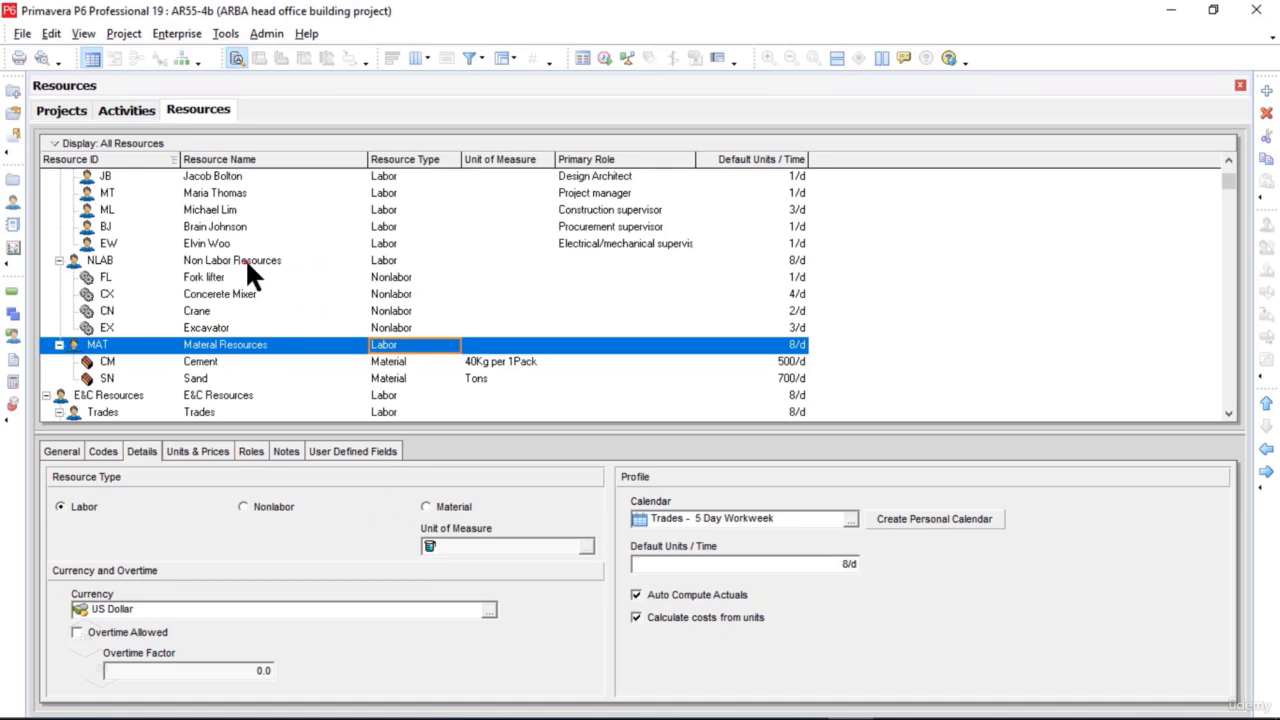
{"action": "left_click", "coordinate": [393, 260]}
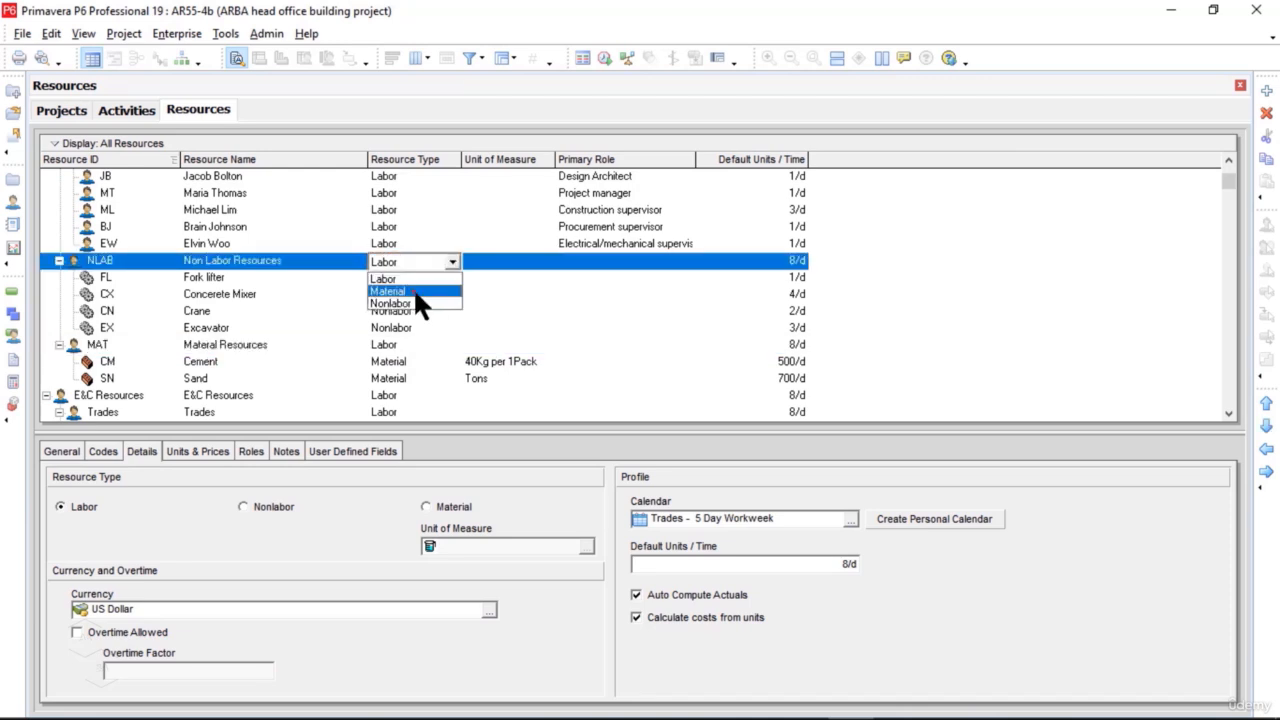
{"action": "left_click", "coordinate": [420, 303]}
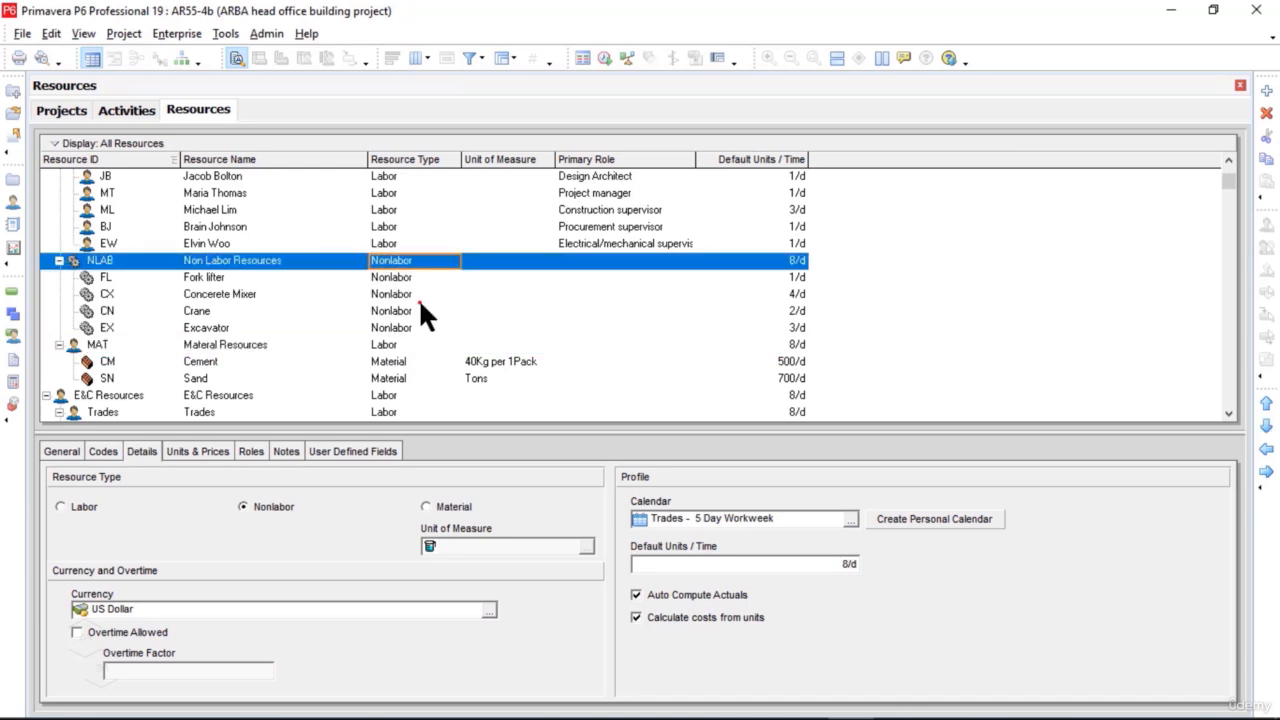
Step: Change the resource type of the Materal Resources group (MAT) to Material and accept the removal of its roles and overtime settings
{"action": "left_click", "coordinate": [385, 344]}
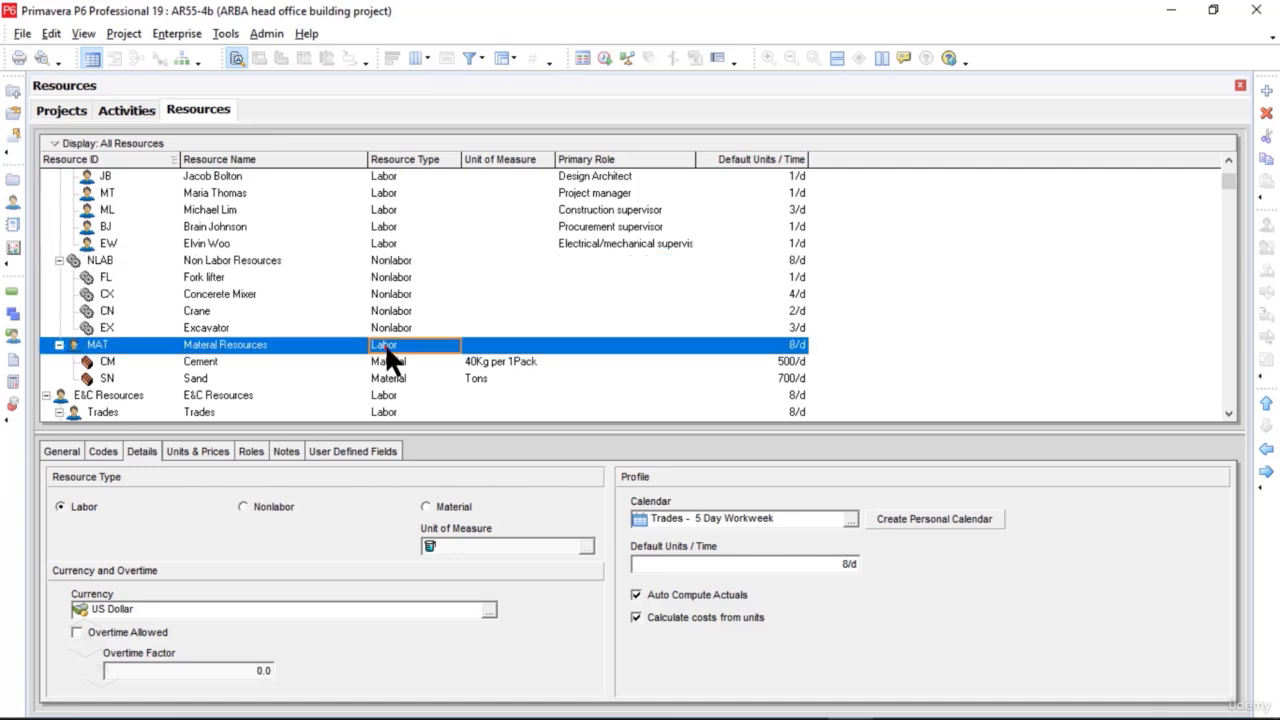
{"action": "left_click", "coordinate": [433, 346]}
{"action": "left_click", "coordinate": [434, 347]}
{"action": "left_click", "coordinate": [429, 375]}
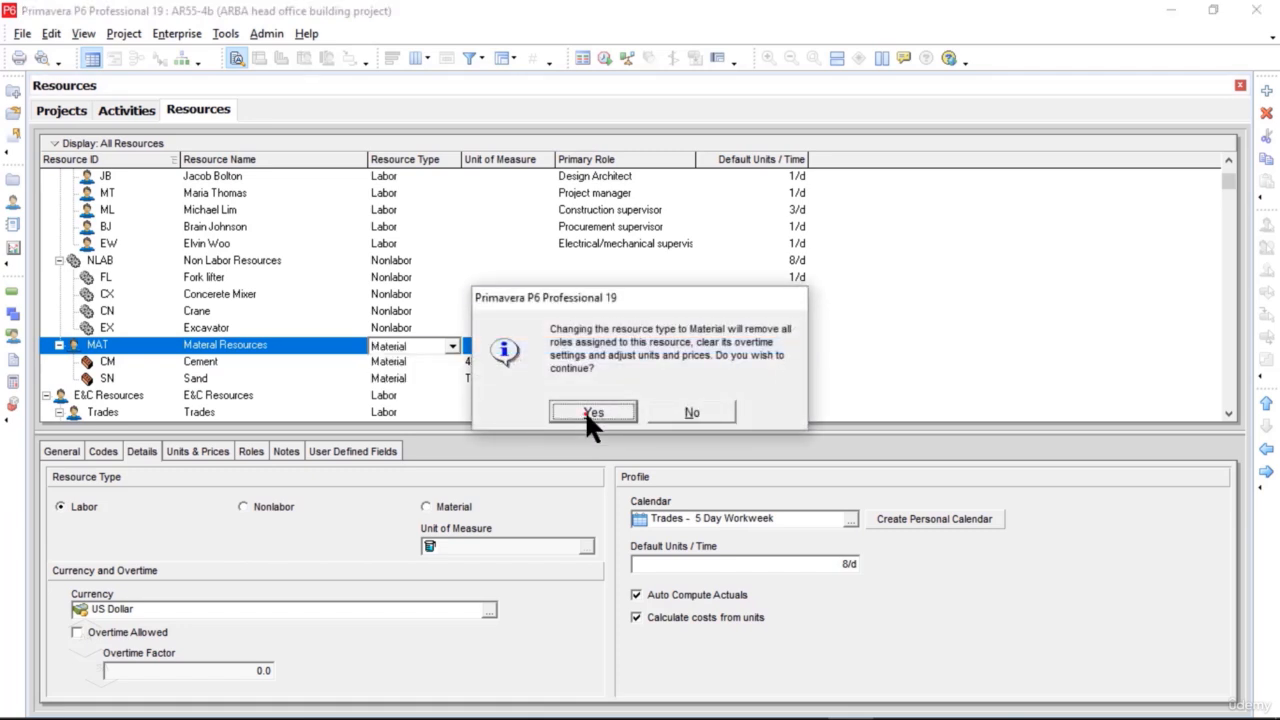
{"action": "left_click", "coordinate": [592, 413]}
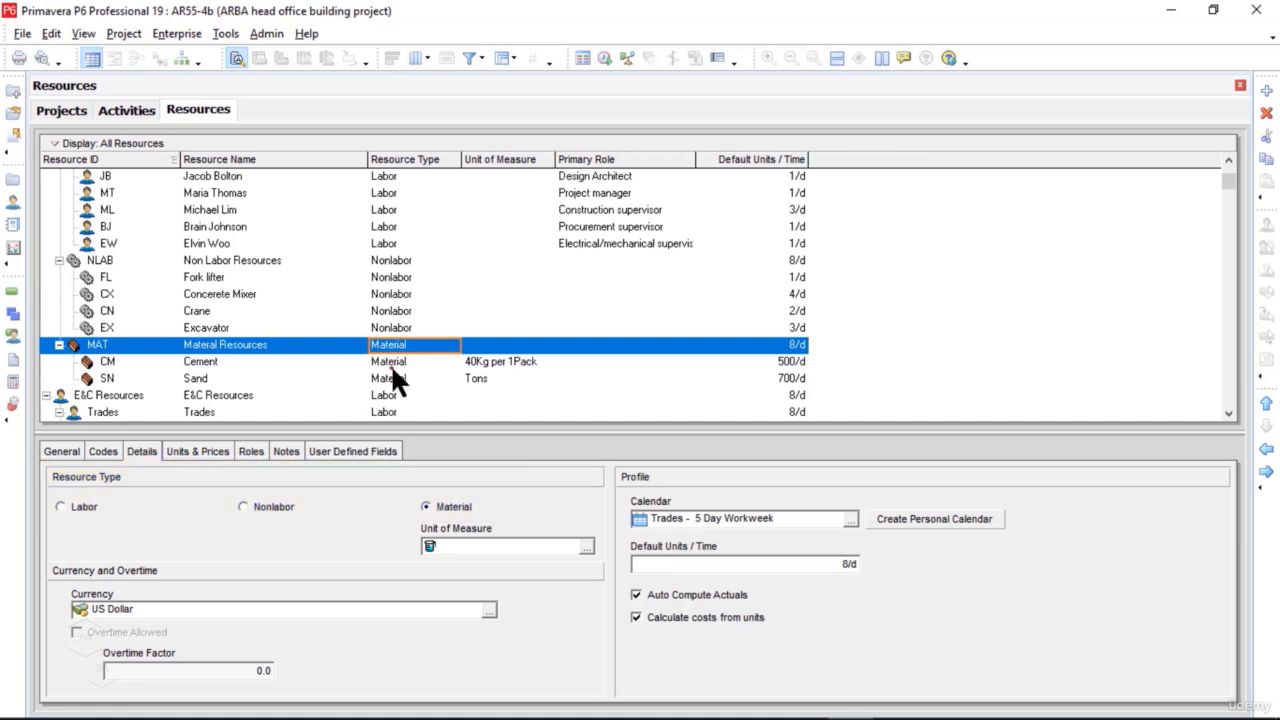
Step: Review the Concerete Mixer resource's ID, name, resource type, default units per time, maximum units and standard rate
{"action": "left_click", "coordinate": [525, 293]}
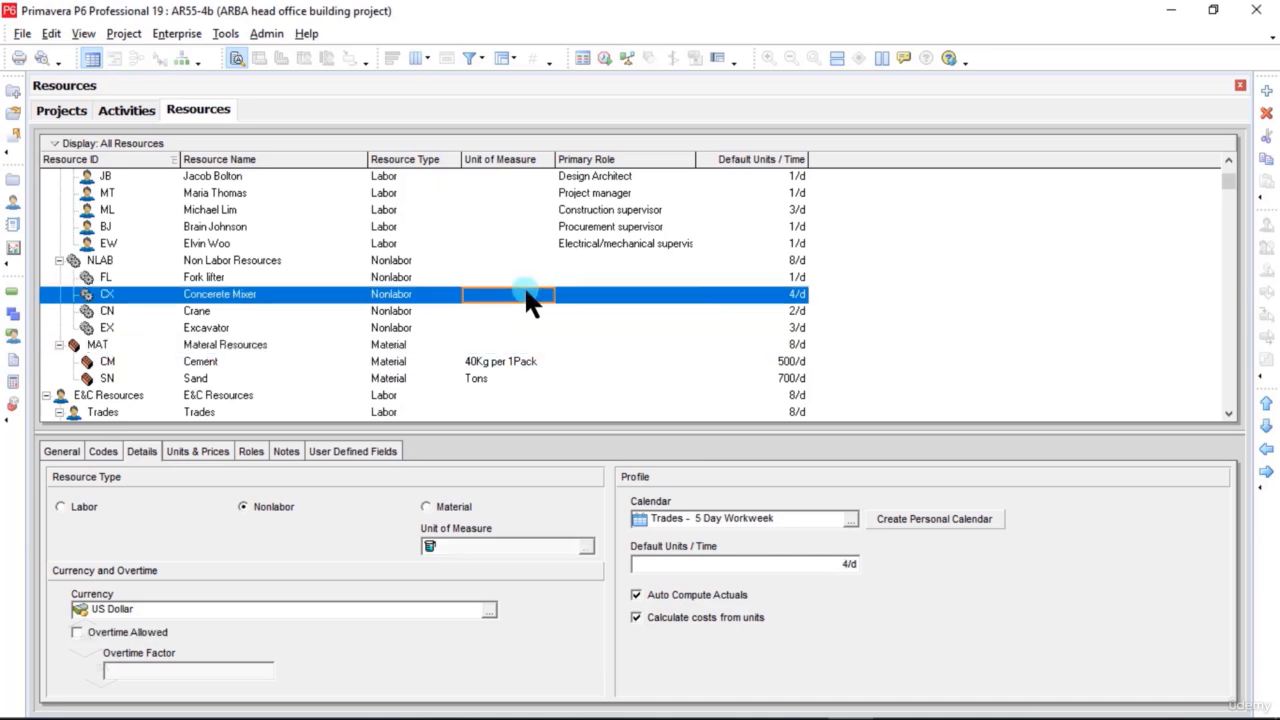
{"action": "right_click", "coordinate": [525, 292]}
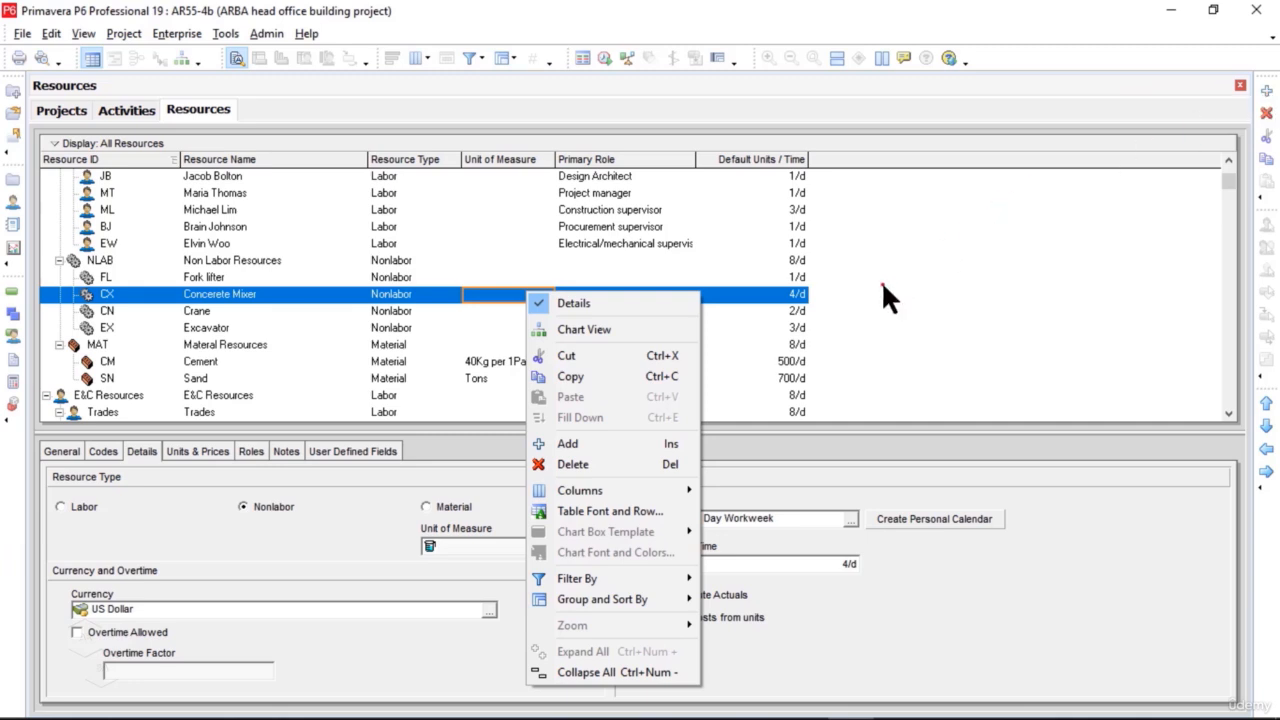
{"action": "key", "text": "Insert"}
{"action": "left_click", "coordinate": [747, 345]}
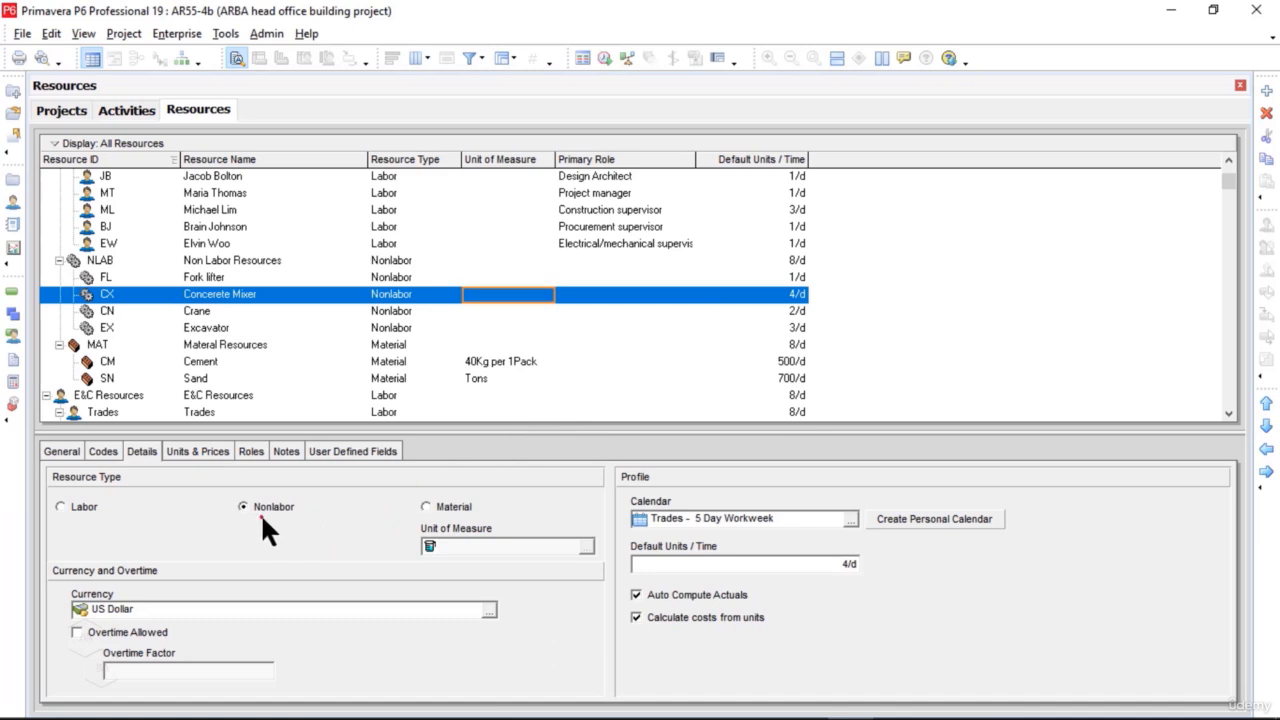
{"action": "left_click", "coordinate": [60, 453]}
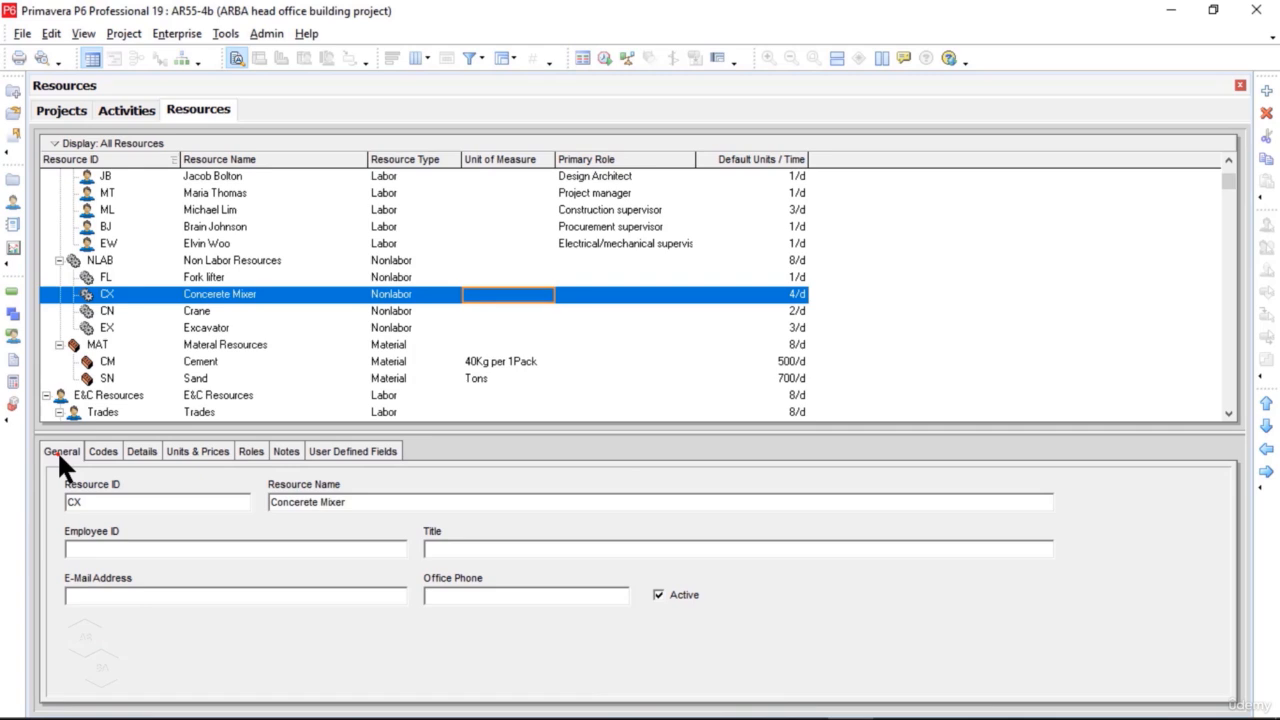
{"action": "left_click_drag", "start_coordinate": [107, 503], "coordinate": [48, 503]}
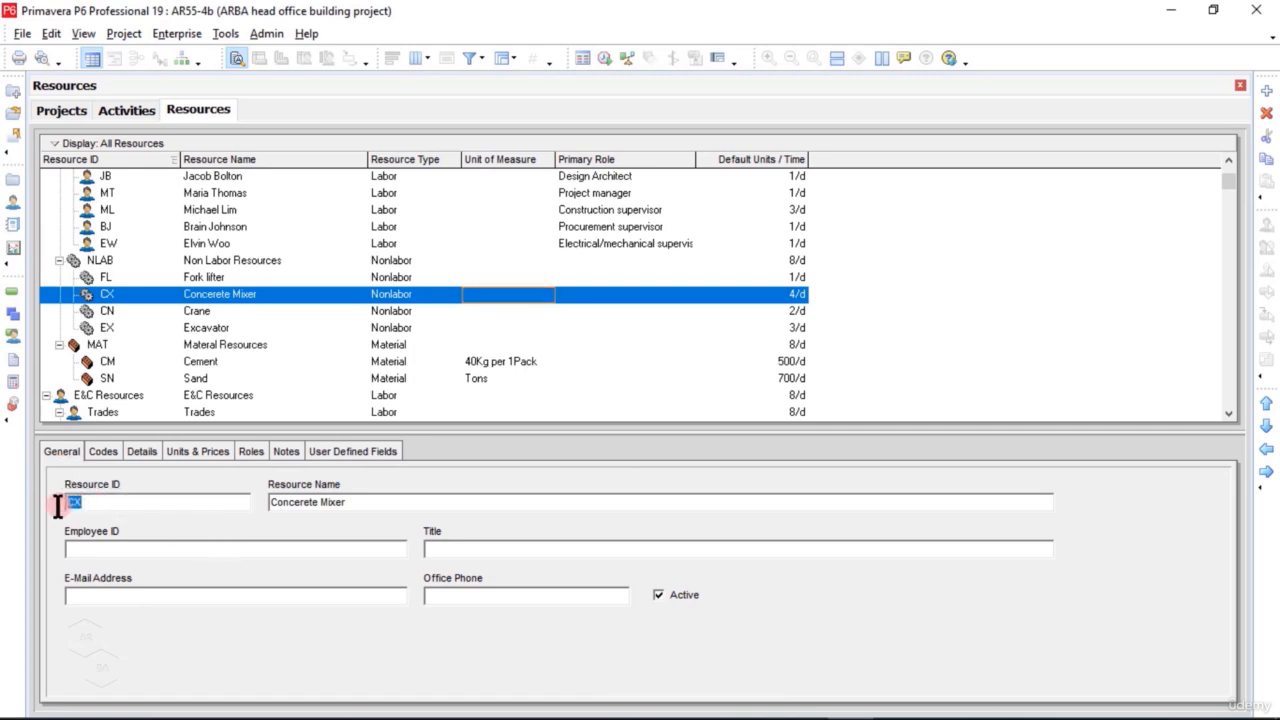
{"action": "left_click_drag", "start_coordinate": [352, 503], "coordinate": [265, 503]}
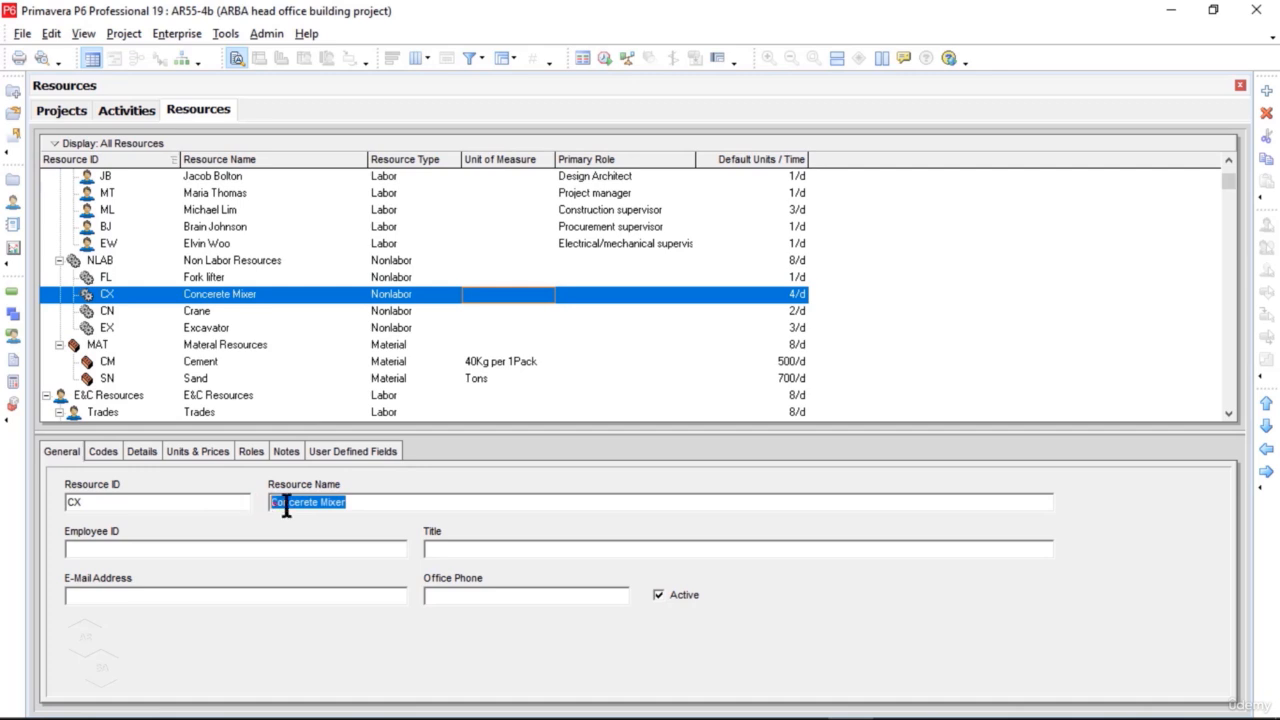
{"action": "left_click", "coordinate": [145, 452]}
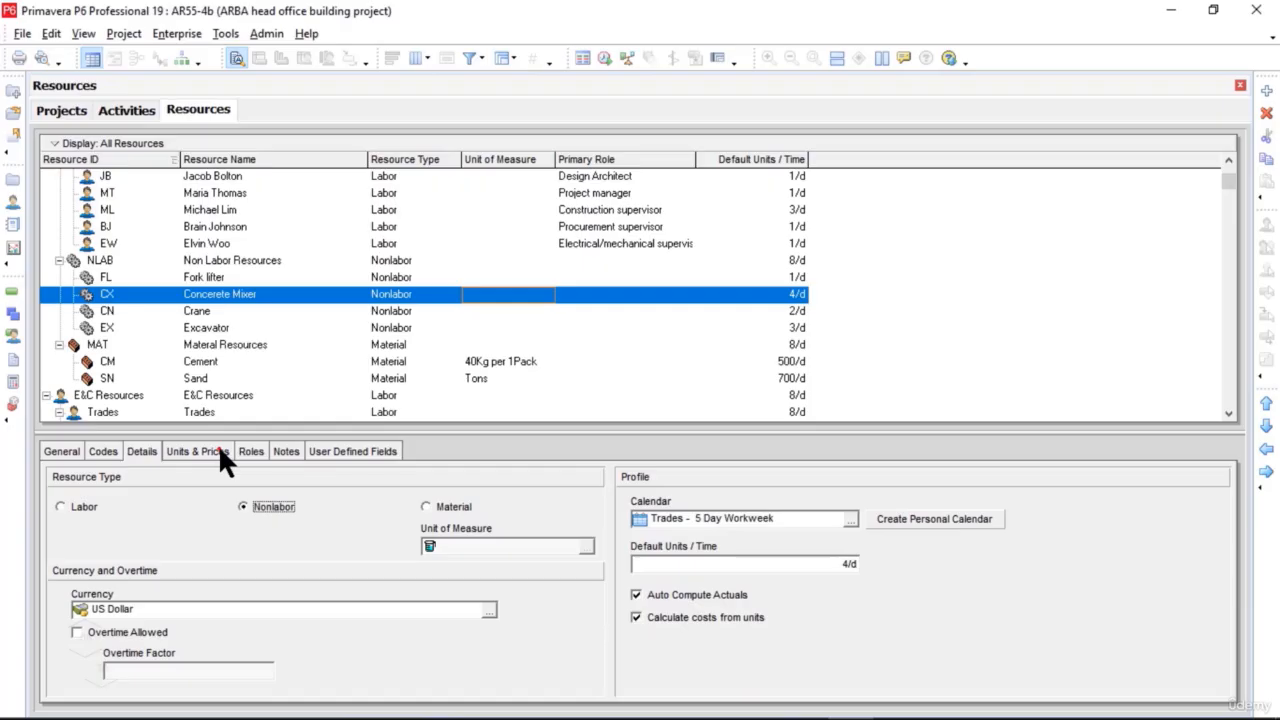
{"action": "left_click", "coordinate": [220, 450]}
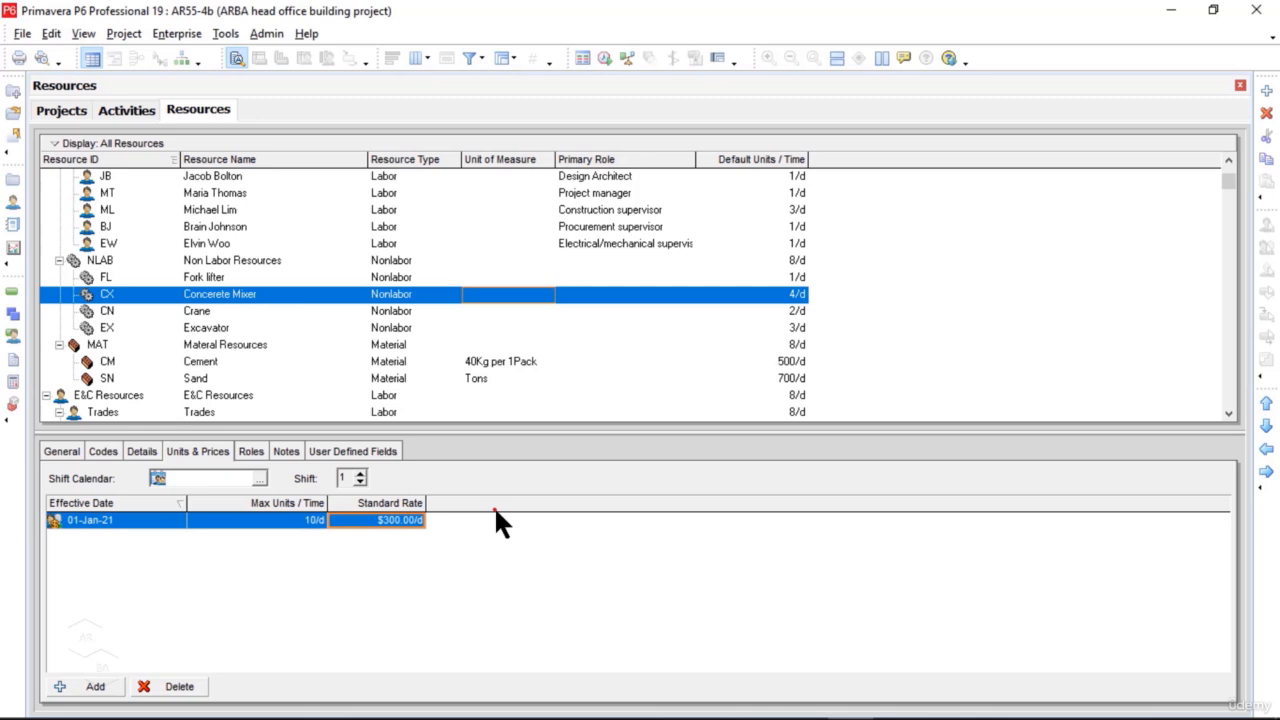
{"action": "left_click", "coordinate": [143, 451]}
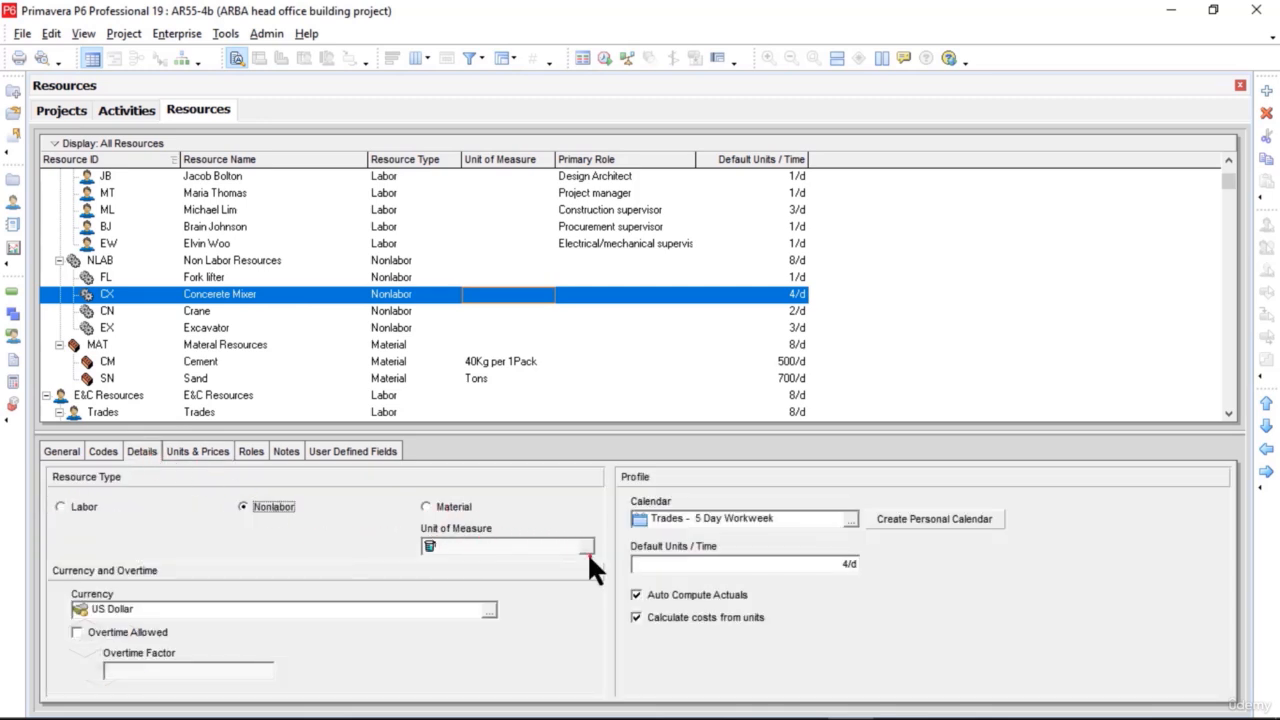
Step: Review the units of measure defined in the admin categories and close the dialog
{"action": "left_click", "coordinate": [268, 32]}
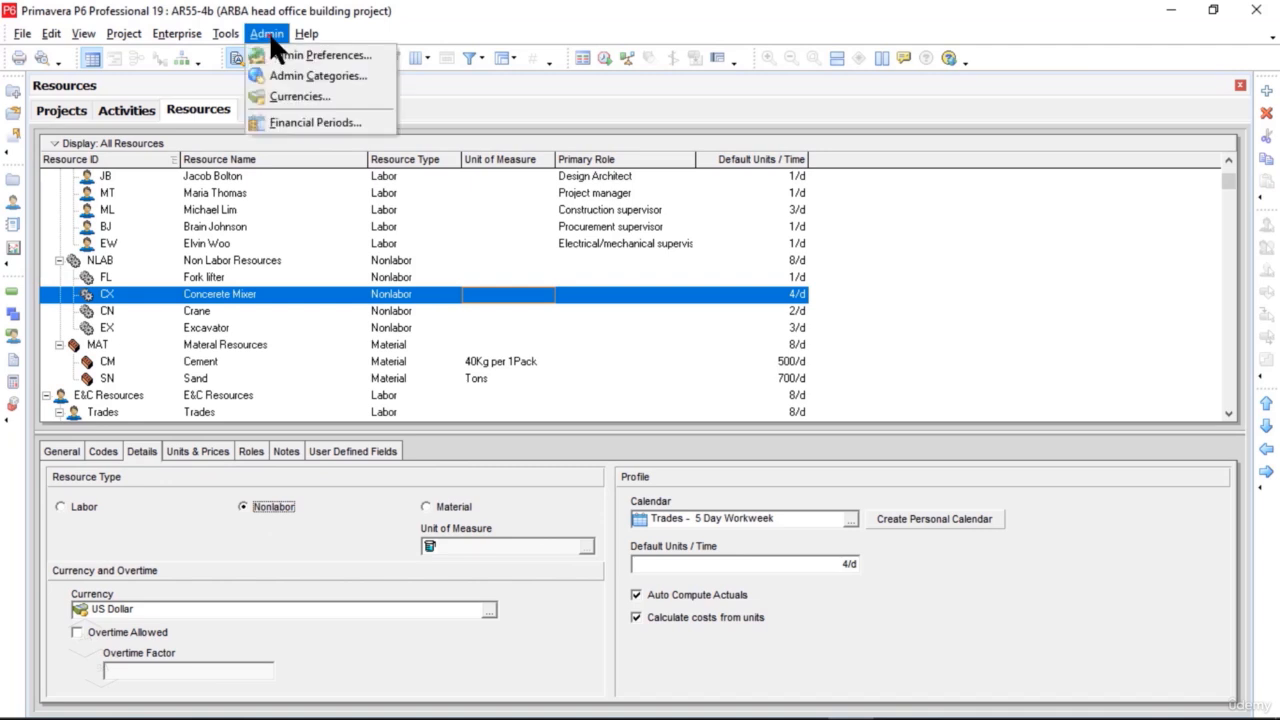
{"action": "left_click", "coordinate": [369, 79]}
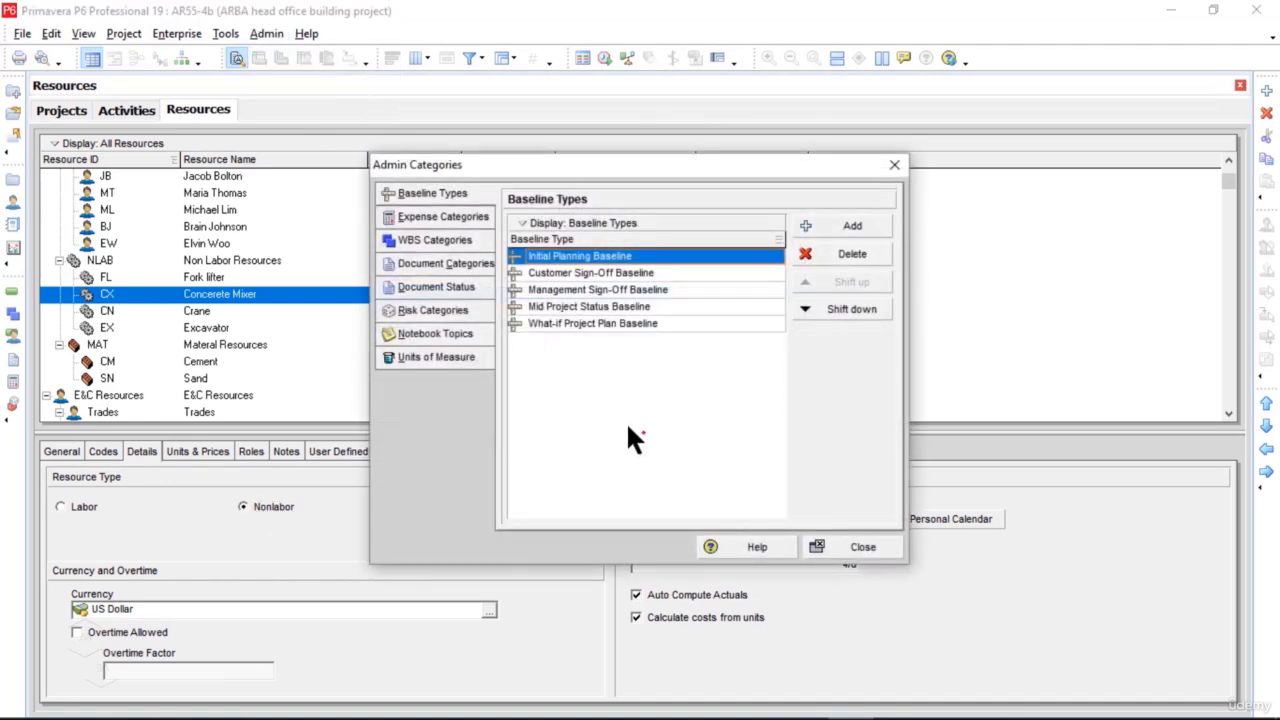
{"action": "left_click", "coordinate": [453, 356]}
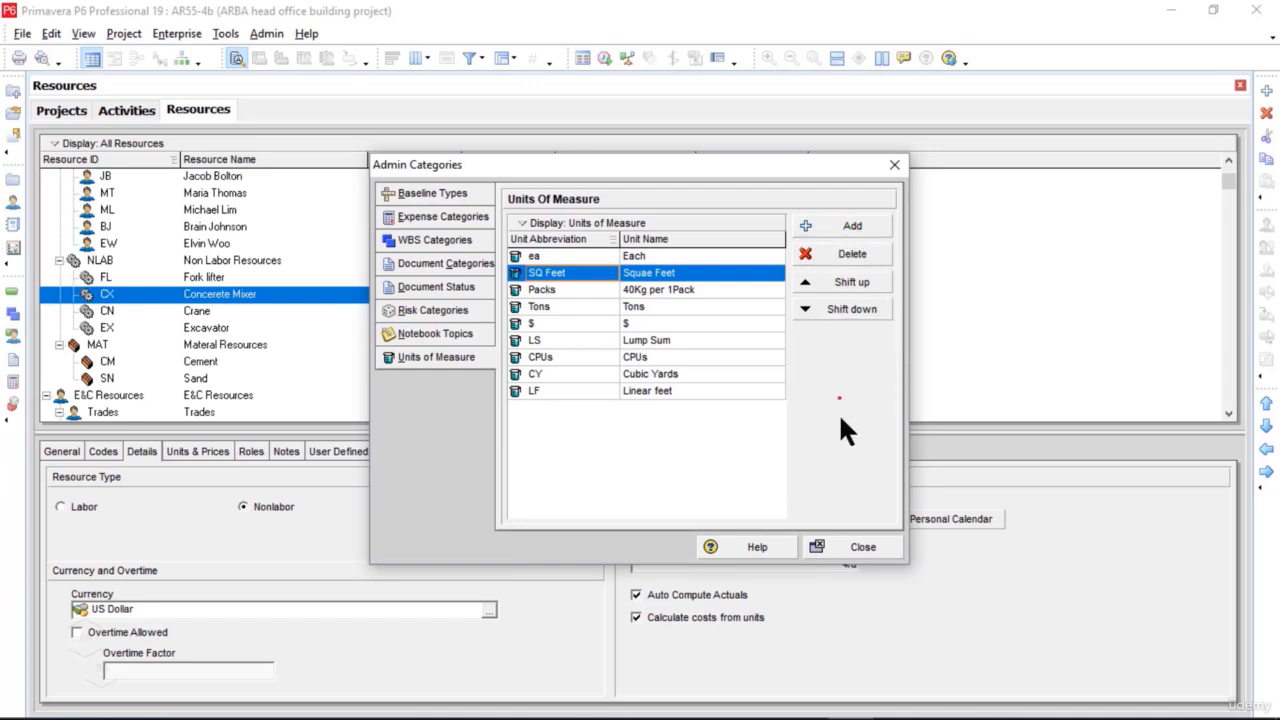
{"action": "left_click", "coordinate": [853, 545]}
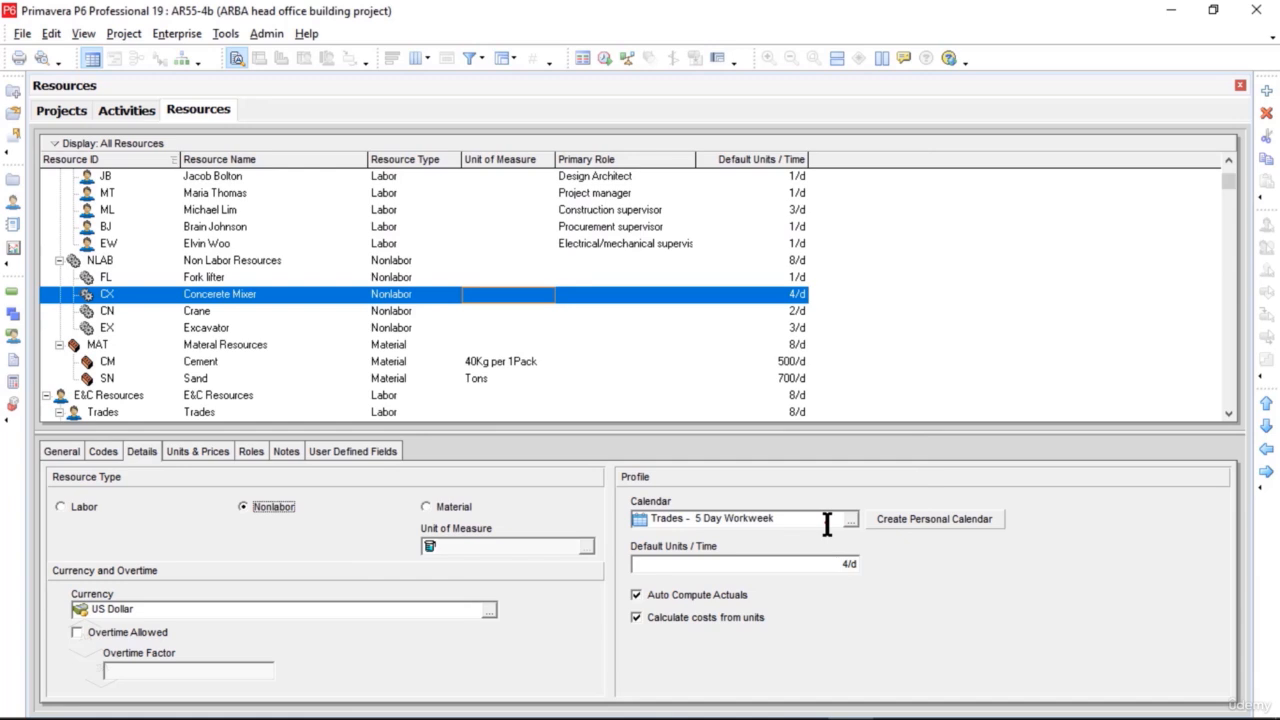